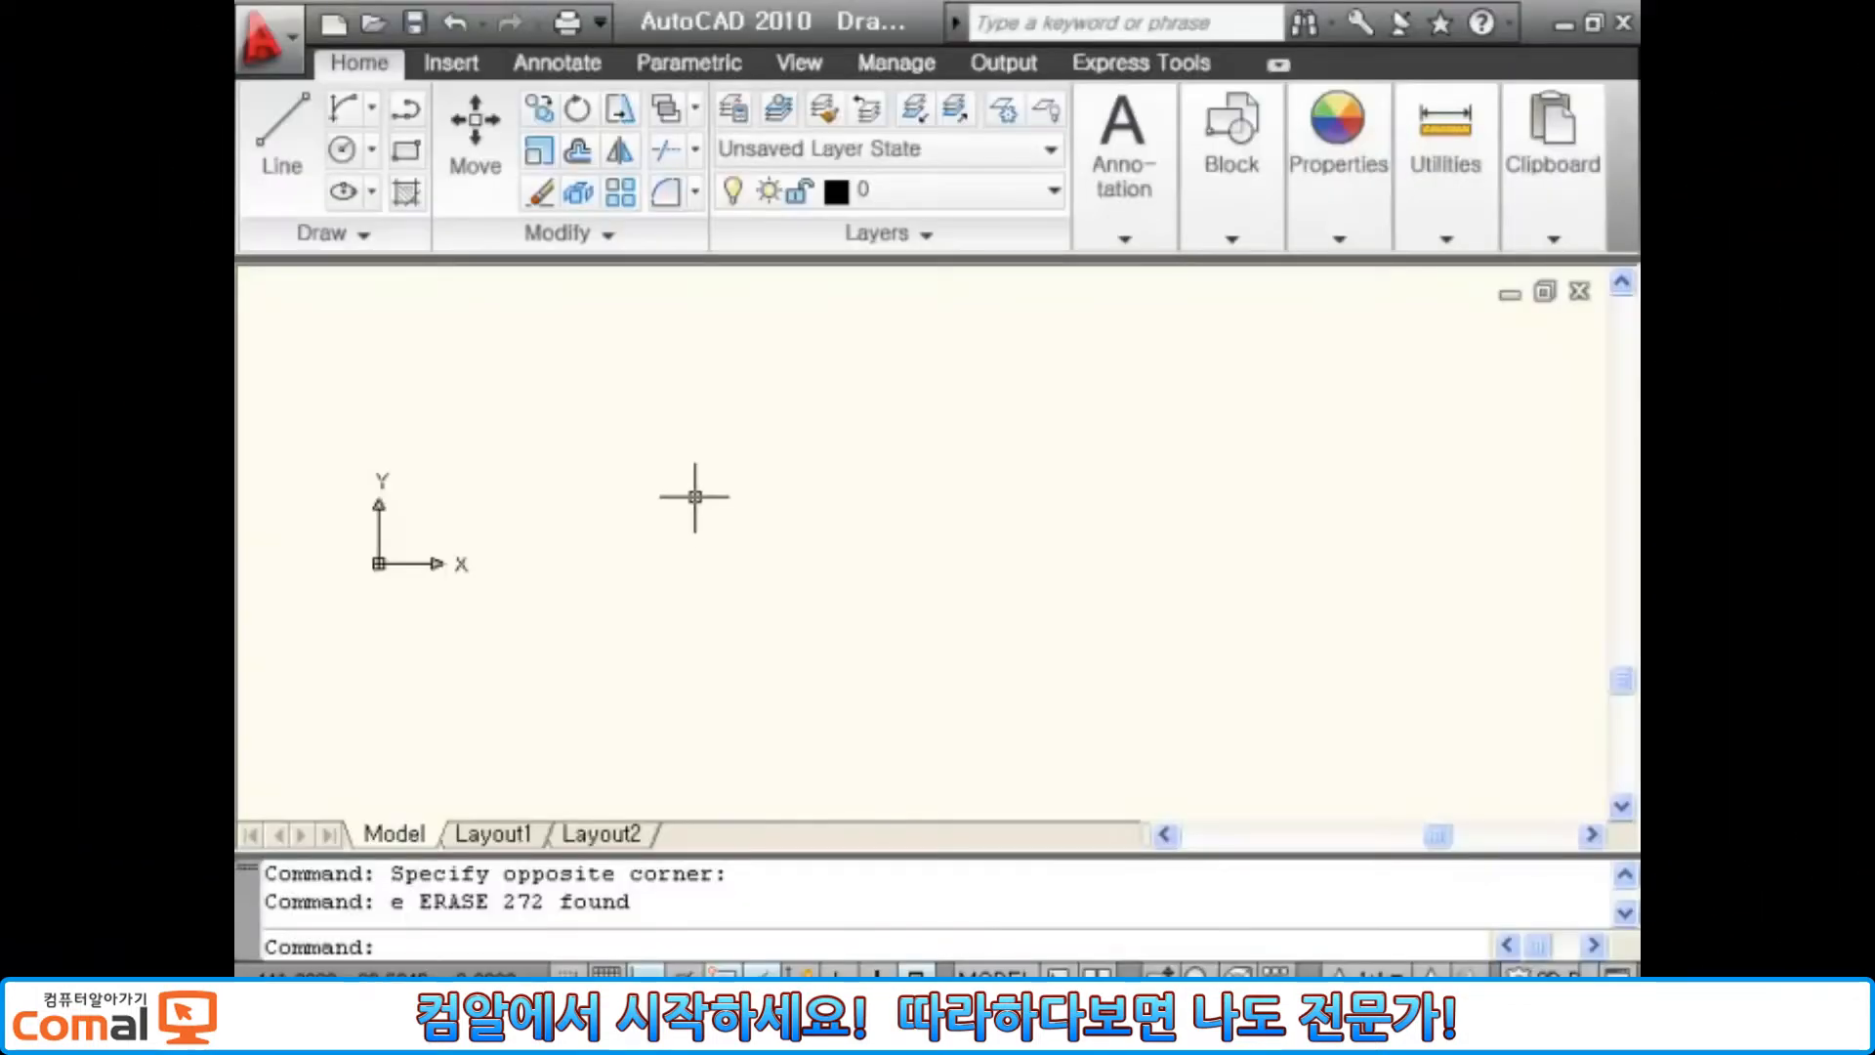
Step: Draw a freehand, nearly square rectangle in the empty drawing area
{"action": "type", "text": "rec"}
{"action": "key", "text": "Return"}
{"action": "left_click", "coordinate": [566, 361]}
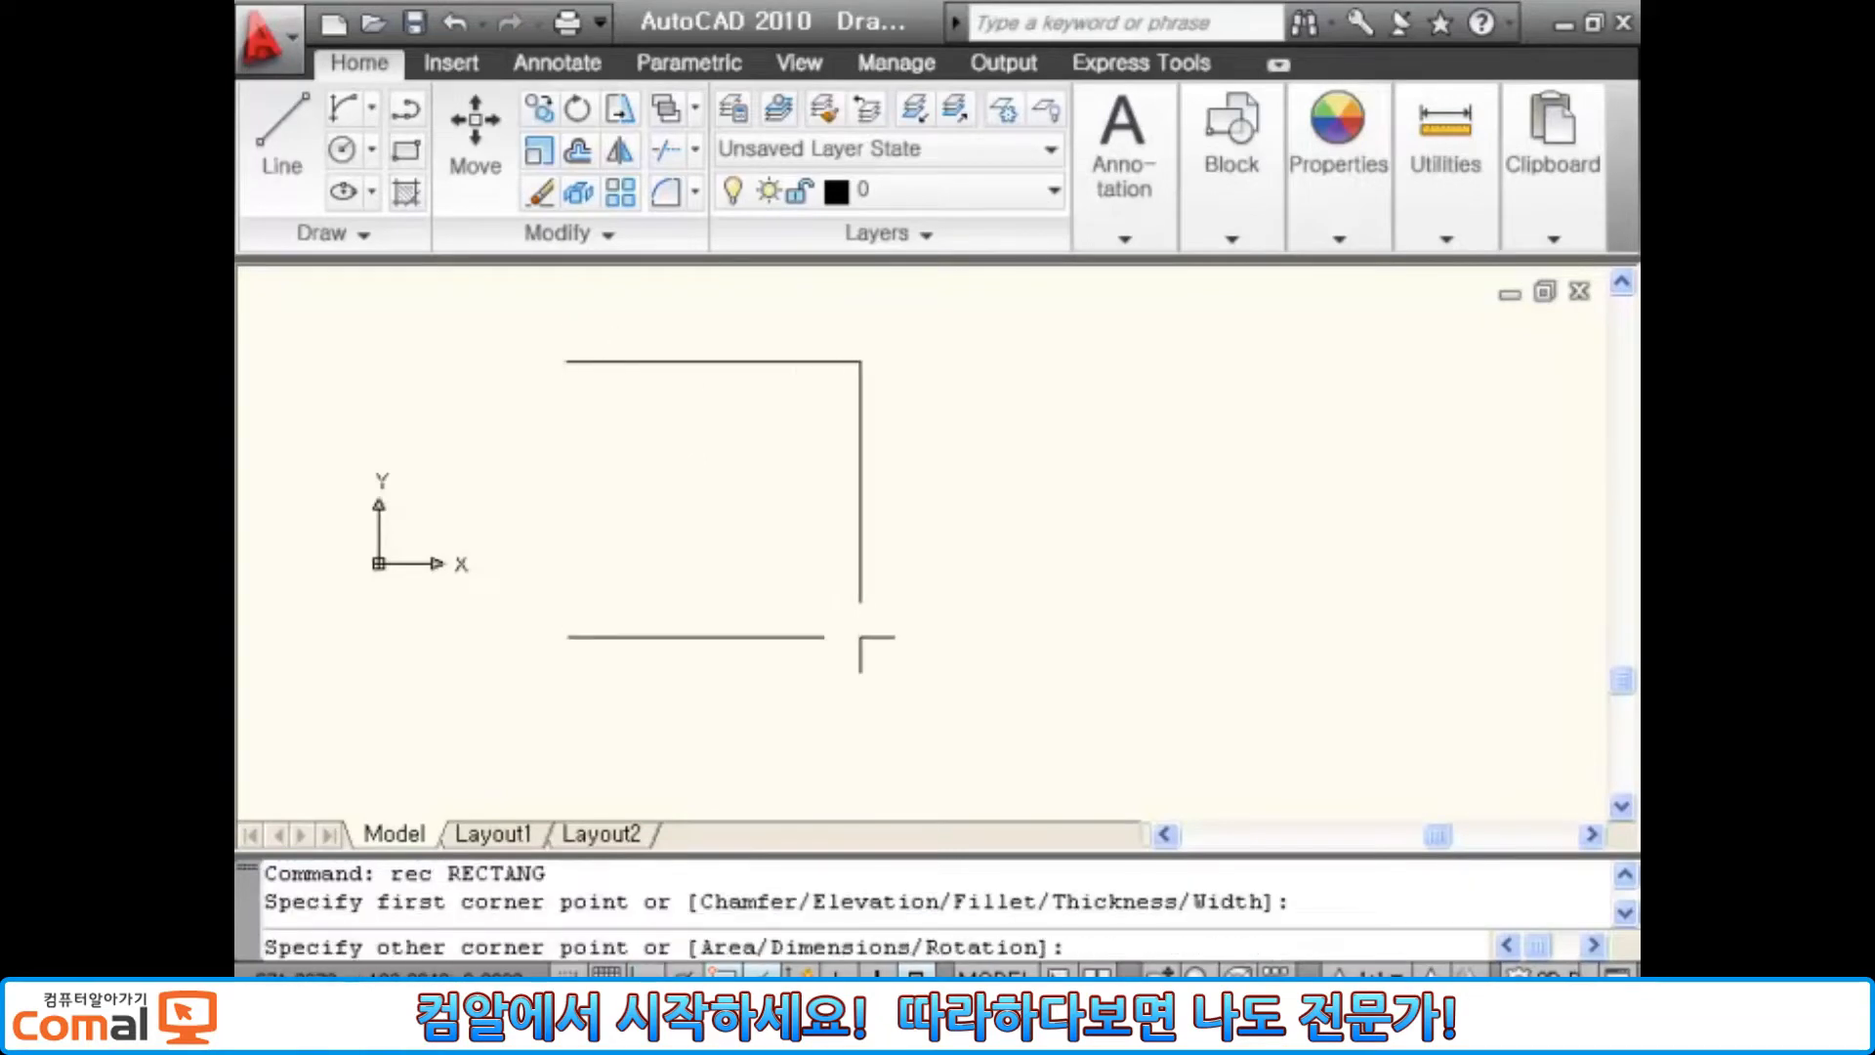
{"action": "left_click", "coordinate": [886, 659]}
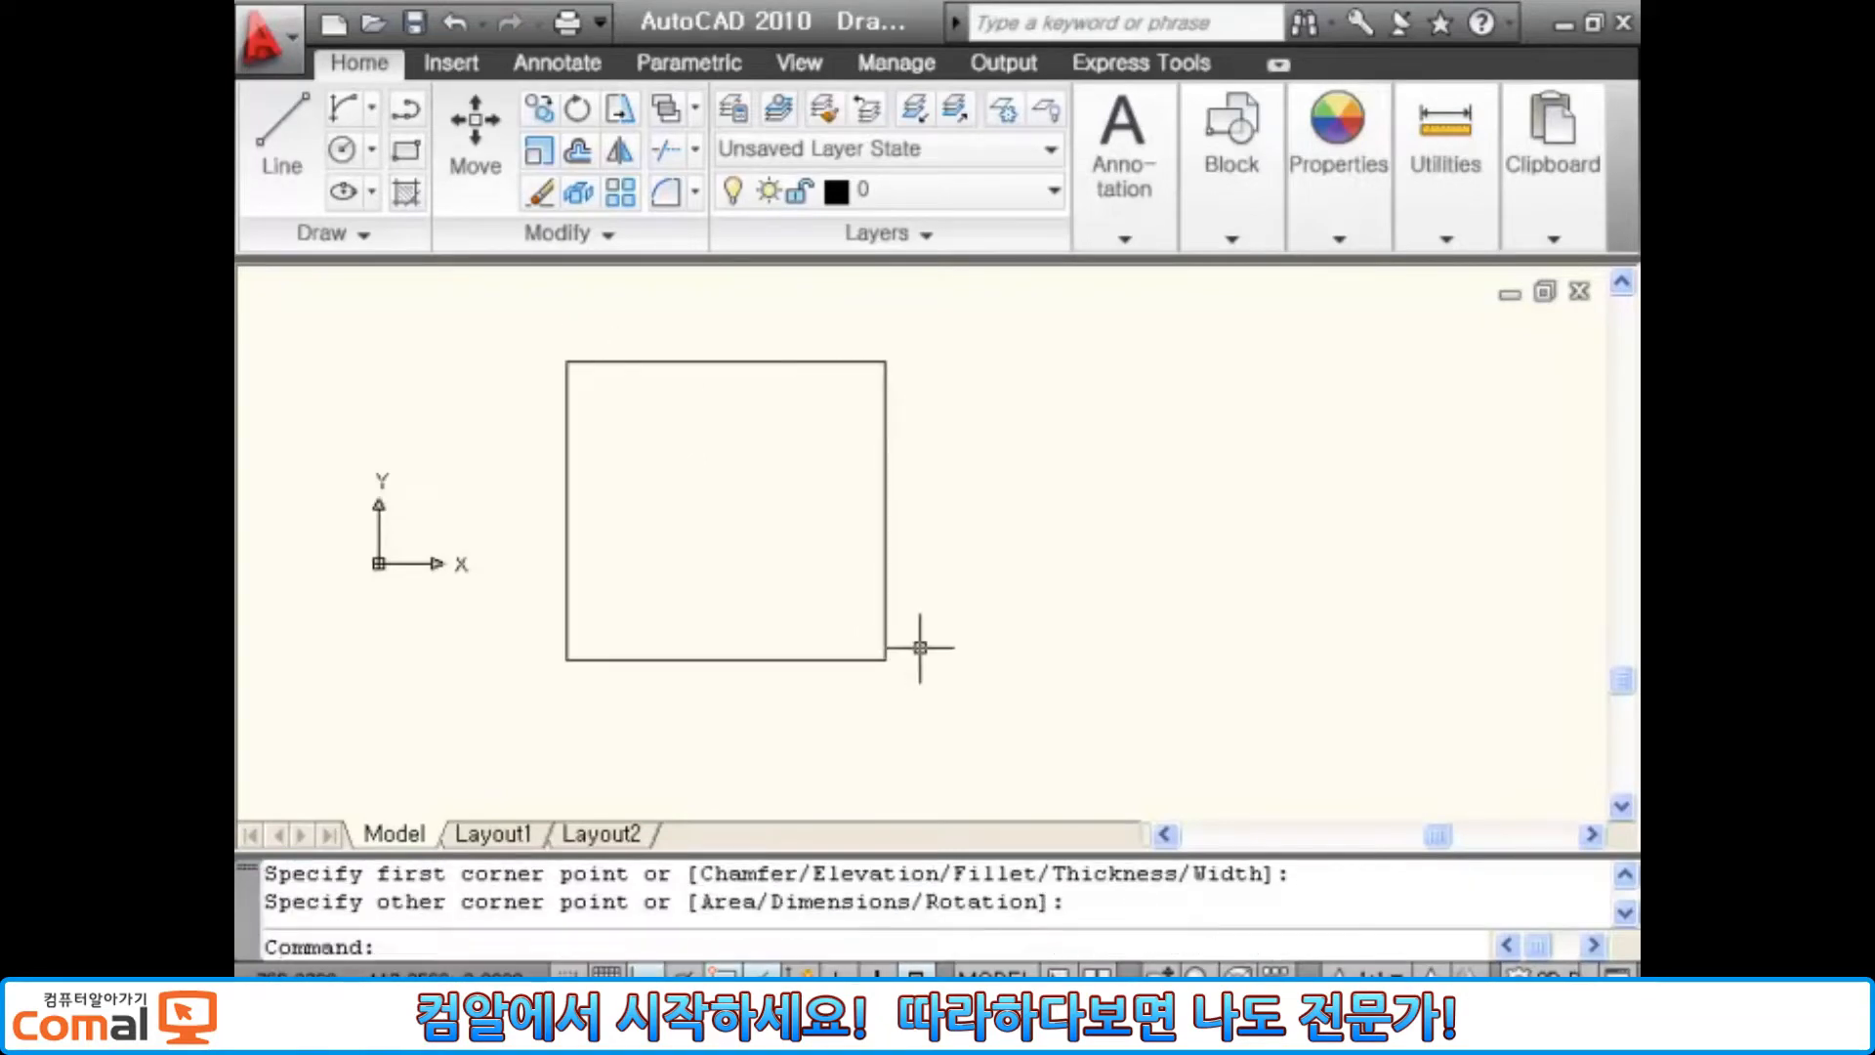
Step: Explode the rectangle into separate lines
{"action": "type", "text": "x"}
{"action": "key", "text": "Return"}
{"action": "left_click", "coordinate": [824, 628]}
{"action": "left_click", "coordinate": [862, 707]}
{"action": "key", "text": "Escape"}
Step: Copy the four exploded lines horizontally to make a second square to the right of the original
{"action": "type", "text": "cp"}
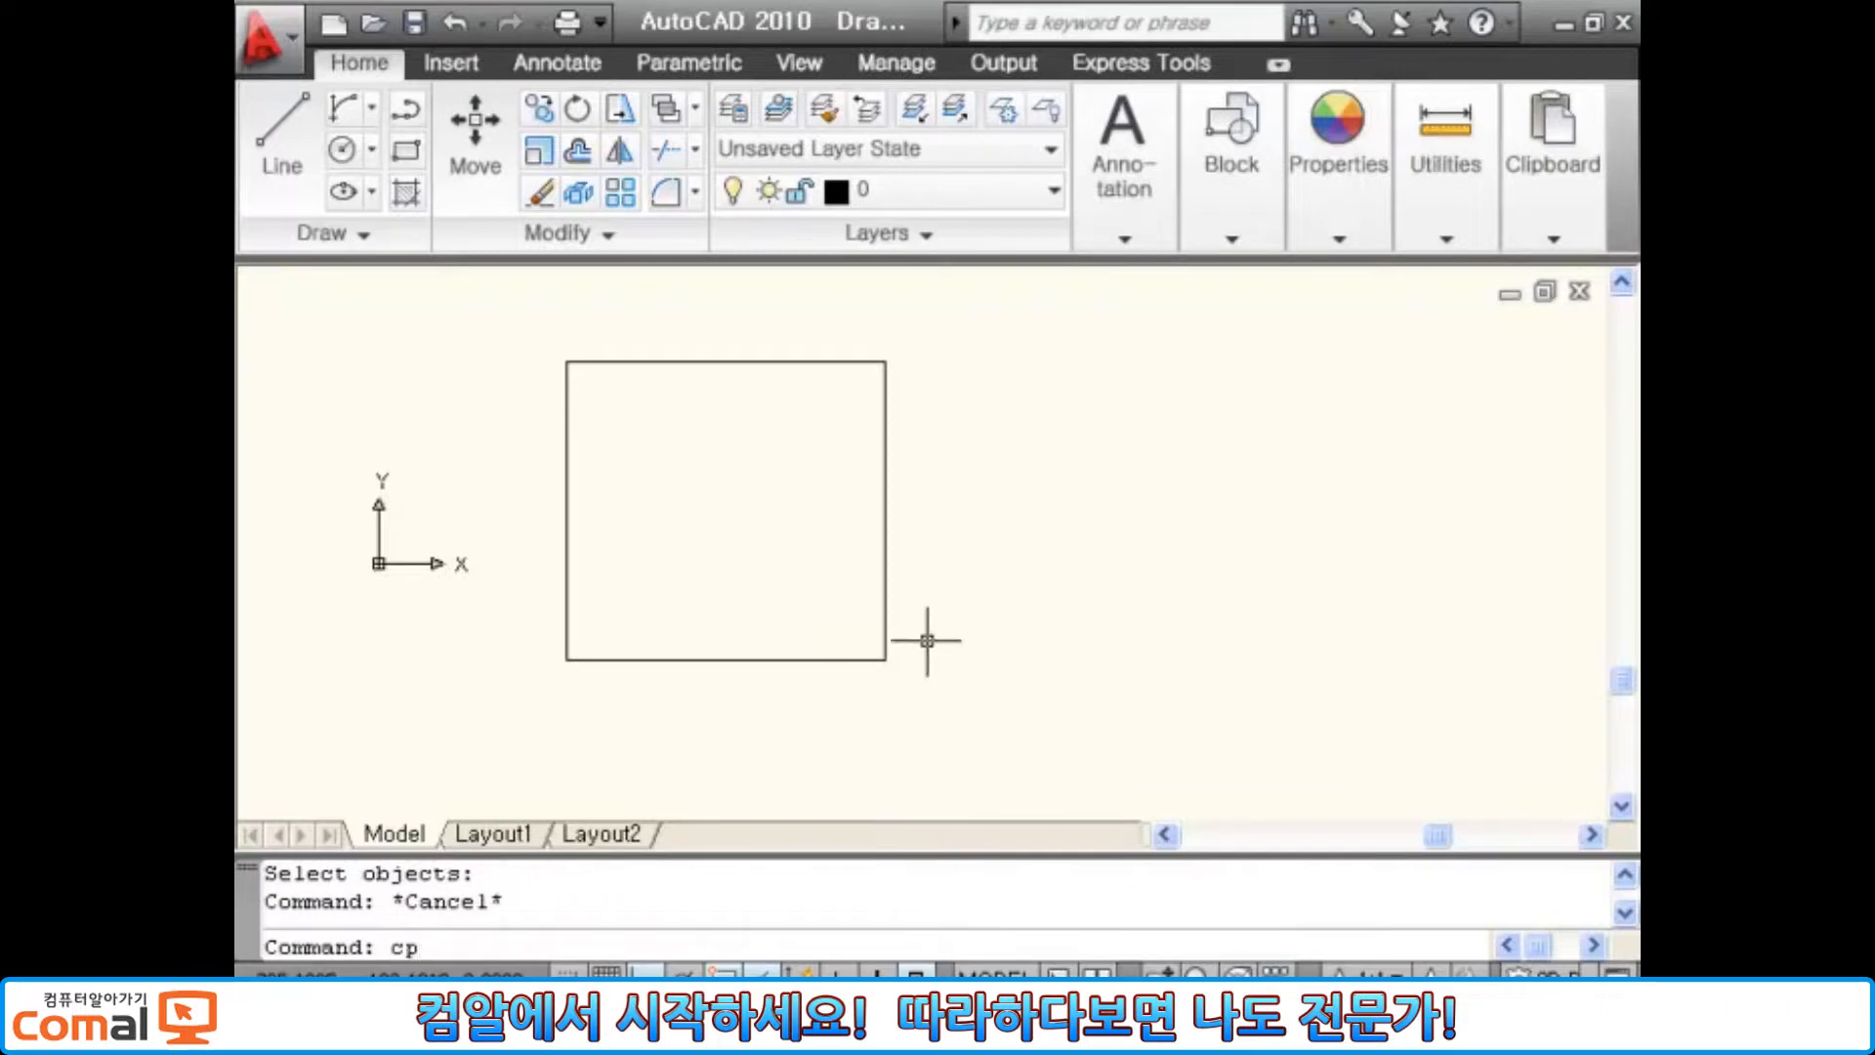
{"action": "key", "text": "Return"}
{"action": "left_click", "coordinate": [938, 296]}
{"action": "left_click", "coordinate": [483, 699]}
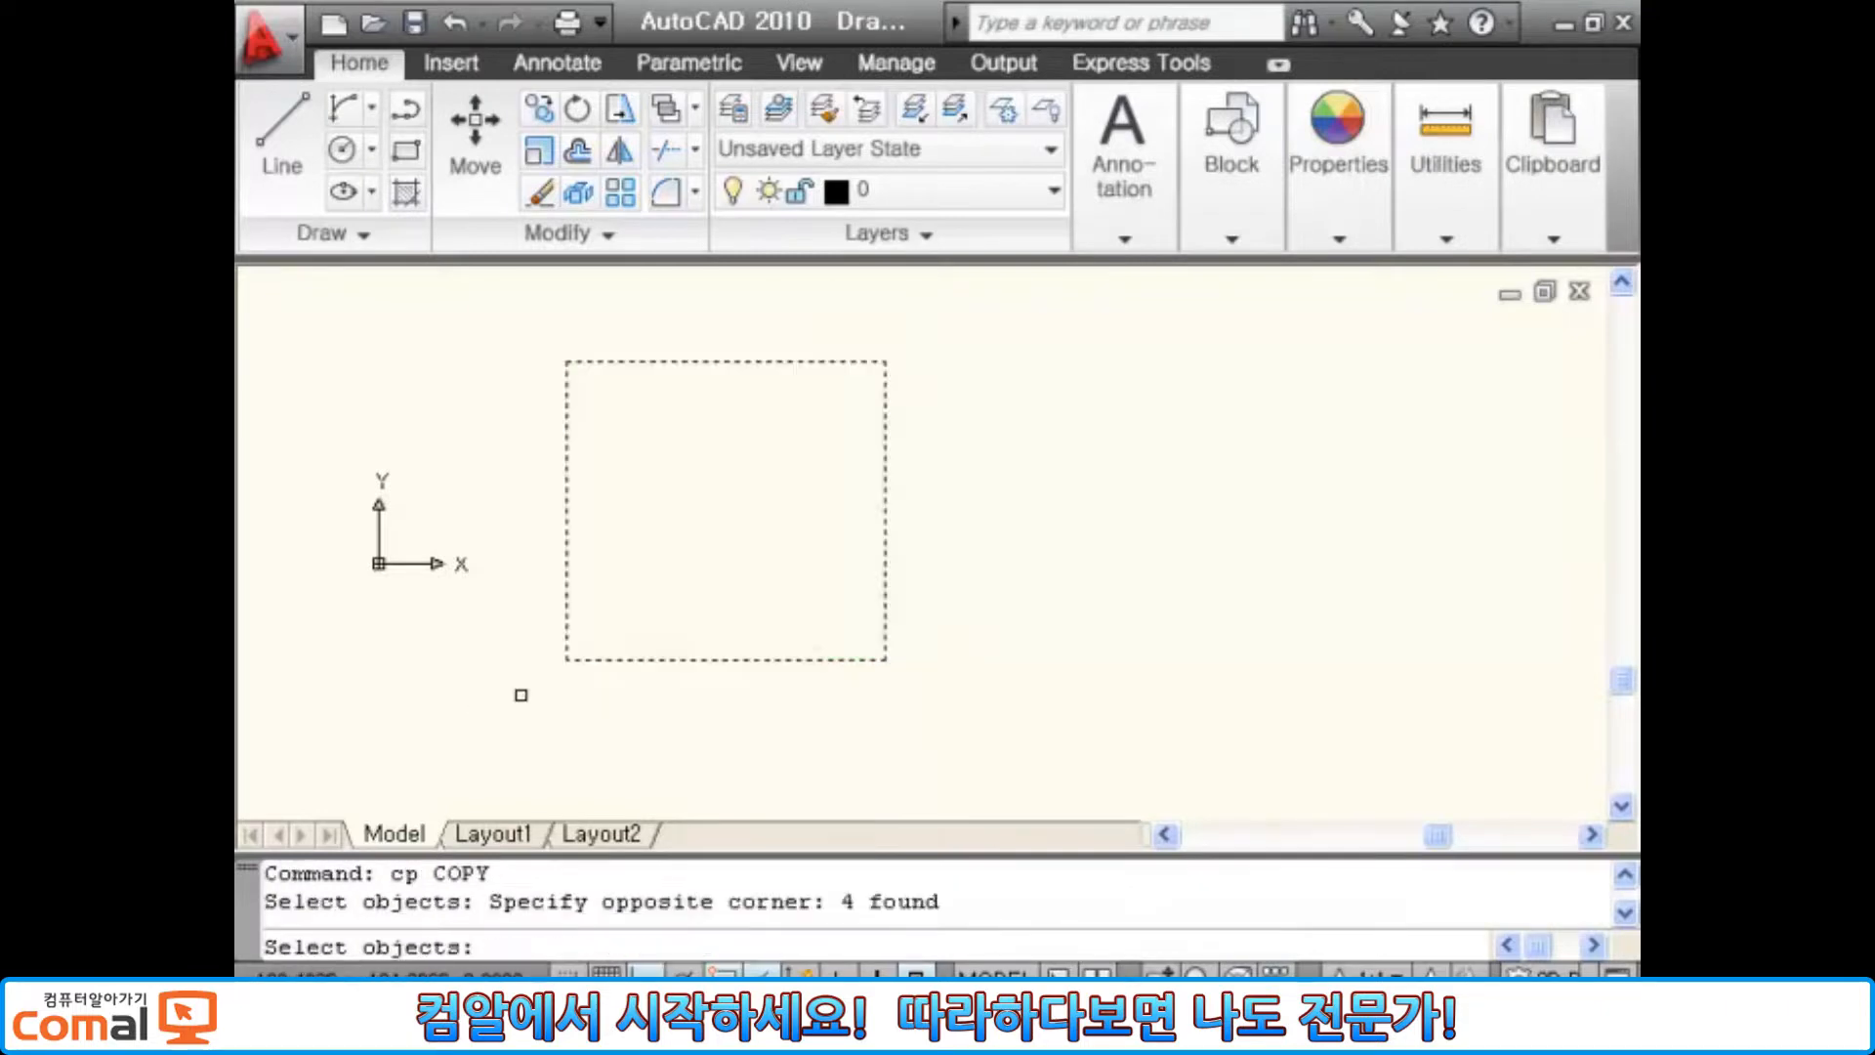
{"action": "key", "text": "Return"}
{"action": "left_click", "coordinate": [515, 690]}
{"action": "left_click", "coordinate": [1006, 661]}
{"action": "key", "text": "Escape"}
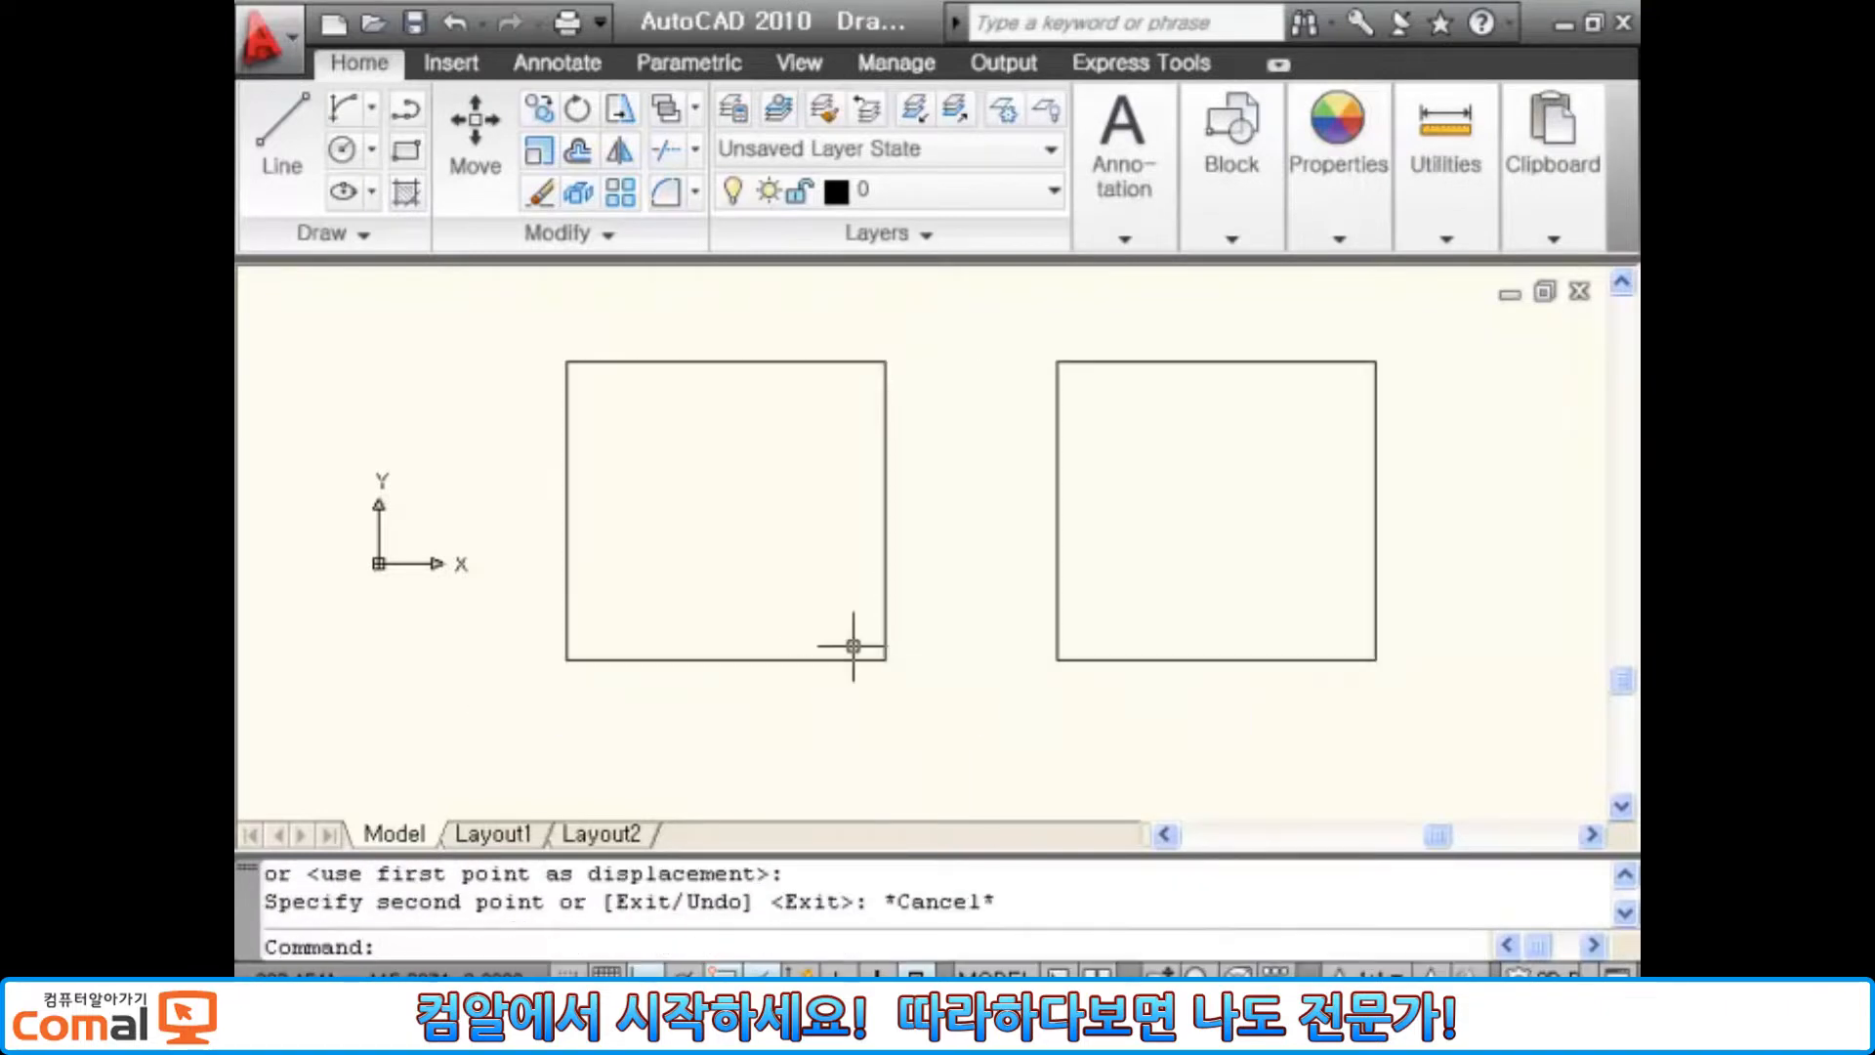
Step: Draw a tangent-tangent-radius circle with radius 30 touching the top and left edges of the left square
{"action": "middle_click_drag", "start_coordinate": [762, 636], "coordinate": [694, 663]}
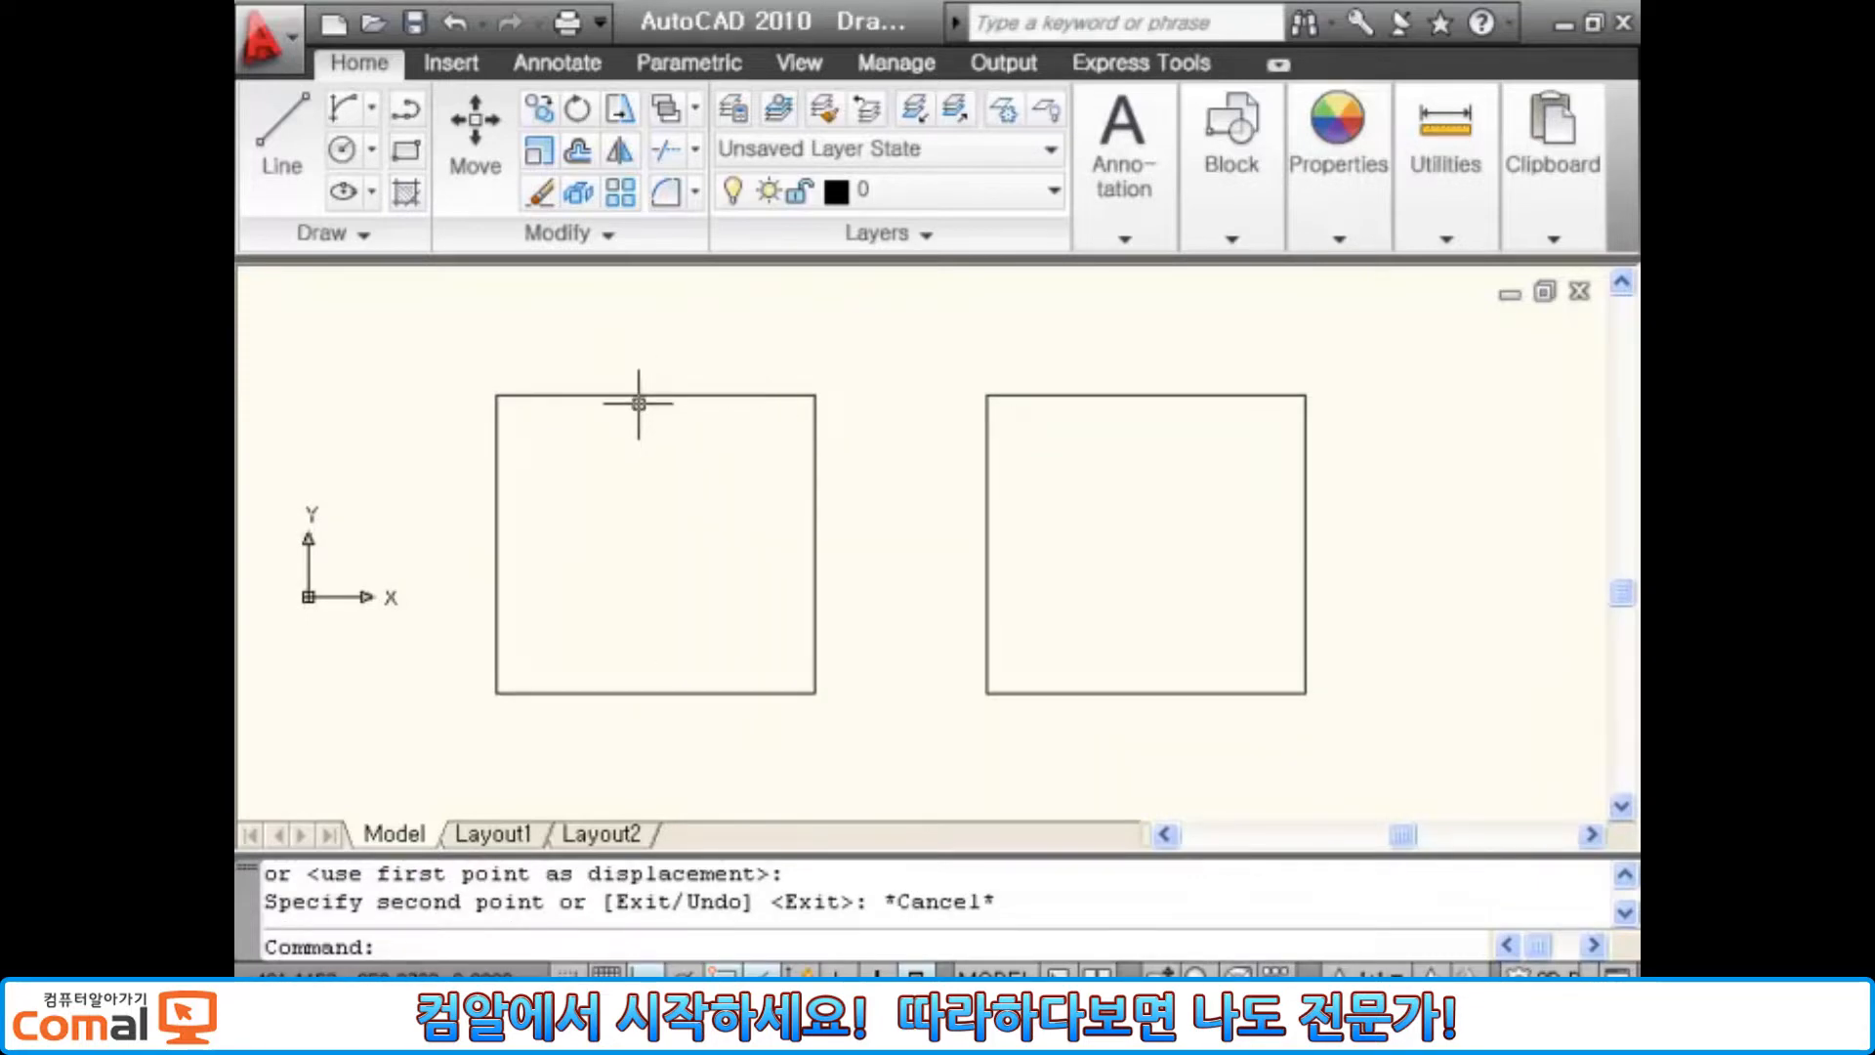
{"action": "left_click", "coordinate": [638, 399]}
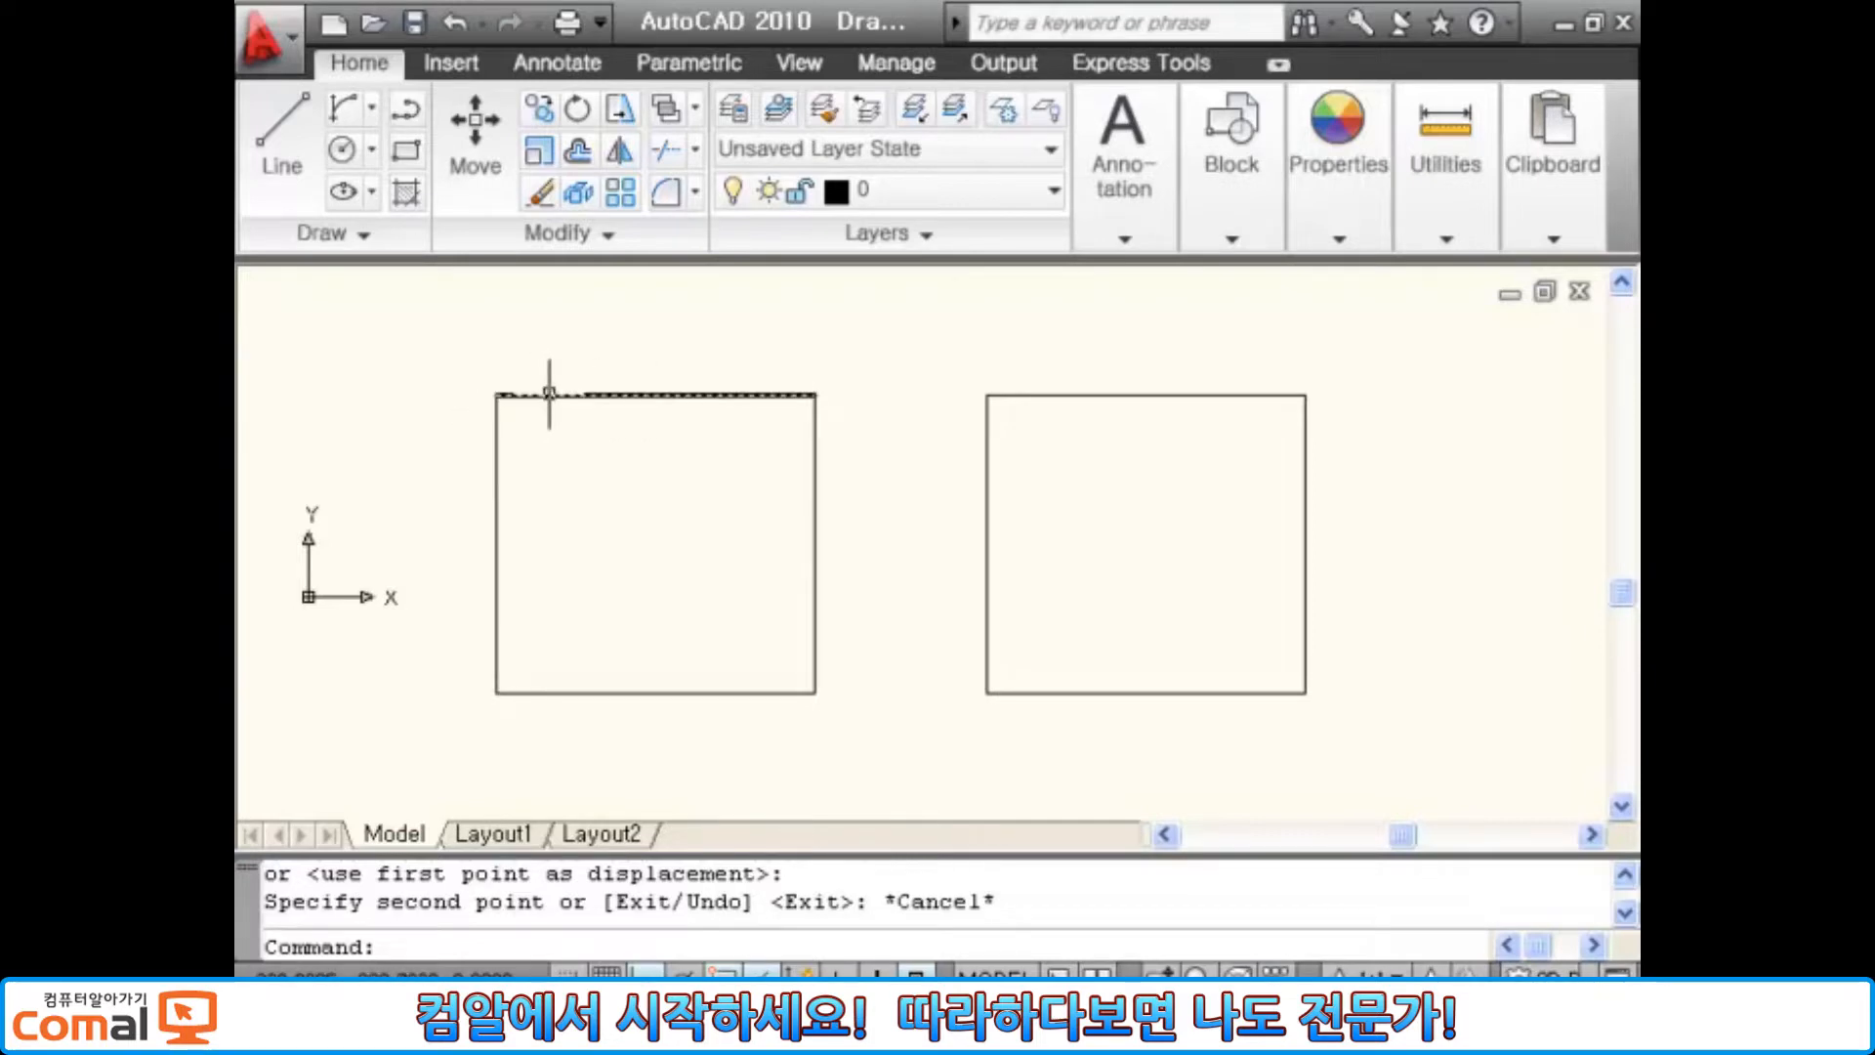
{"action": "key", "text": "Escape"}
{"action": "type", "text": "c"}
{"action": "key", "text": "Return"}
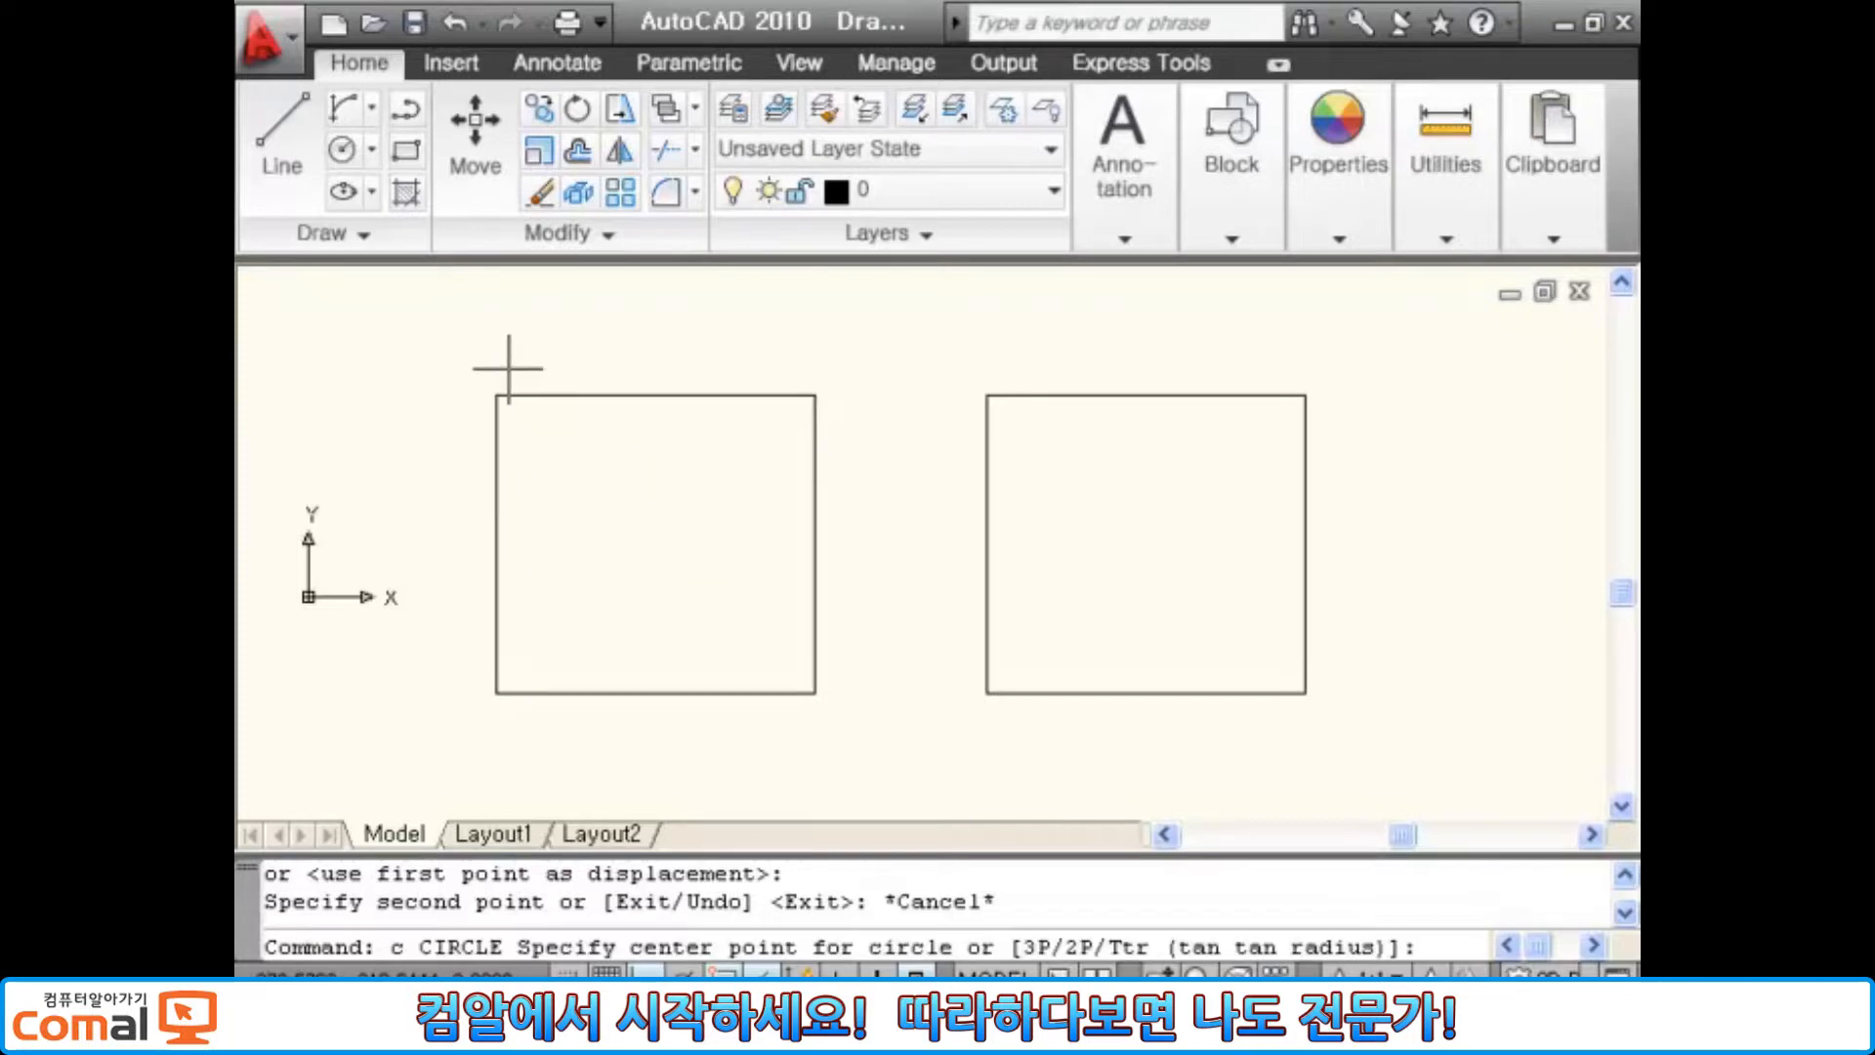
{"action": "type", "text": "t"}
{"action": "key", "text": "Return"}
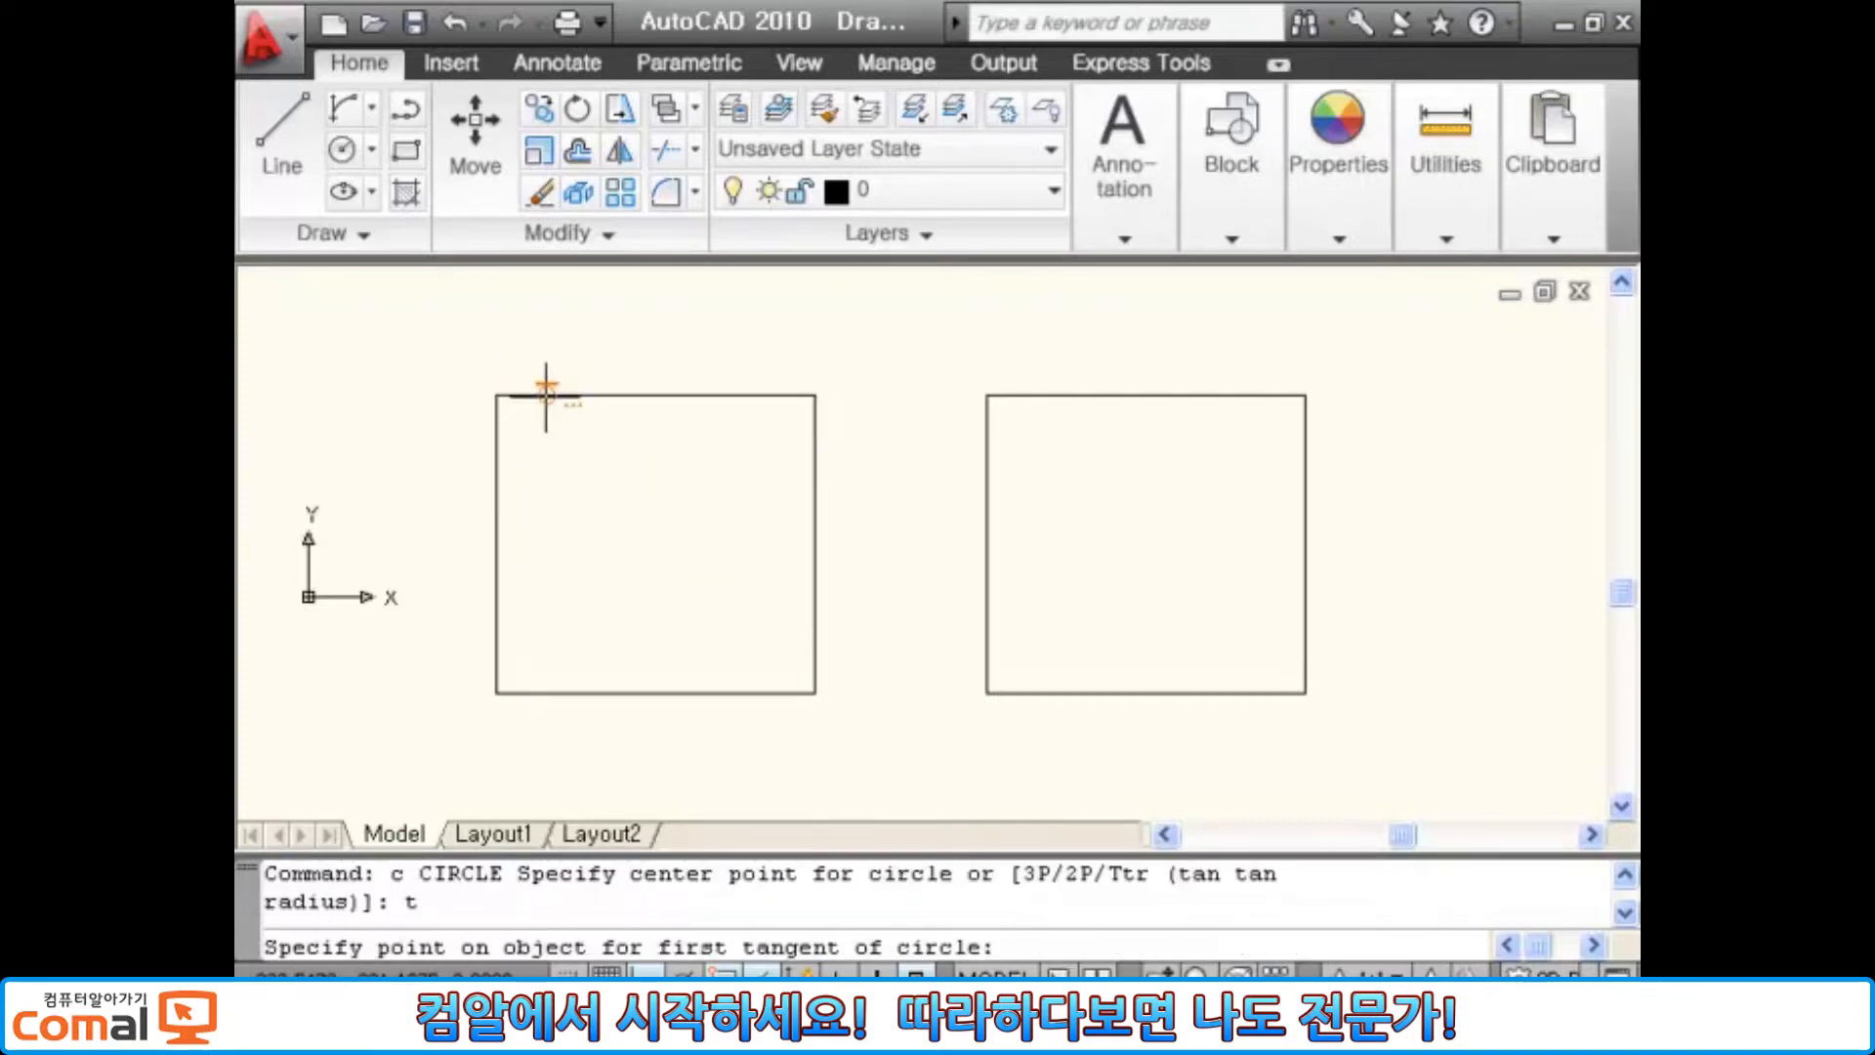
{"action": "left_click", "coordinate": [546, 396]}
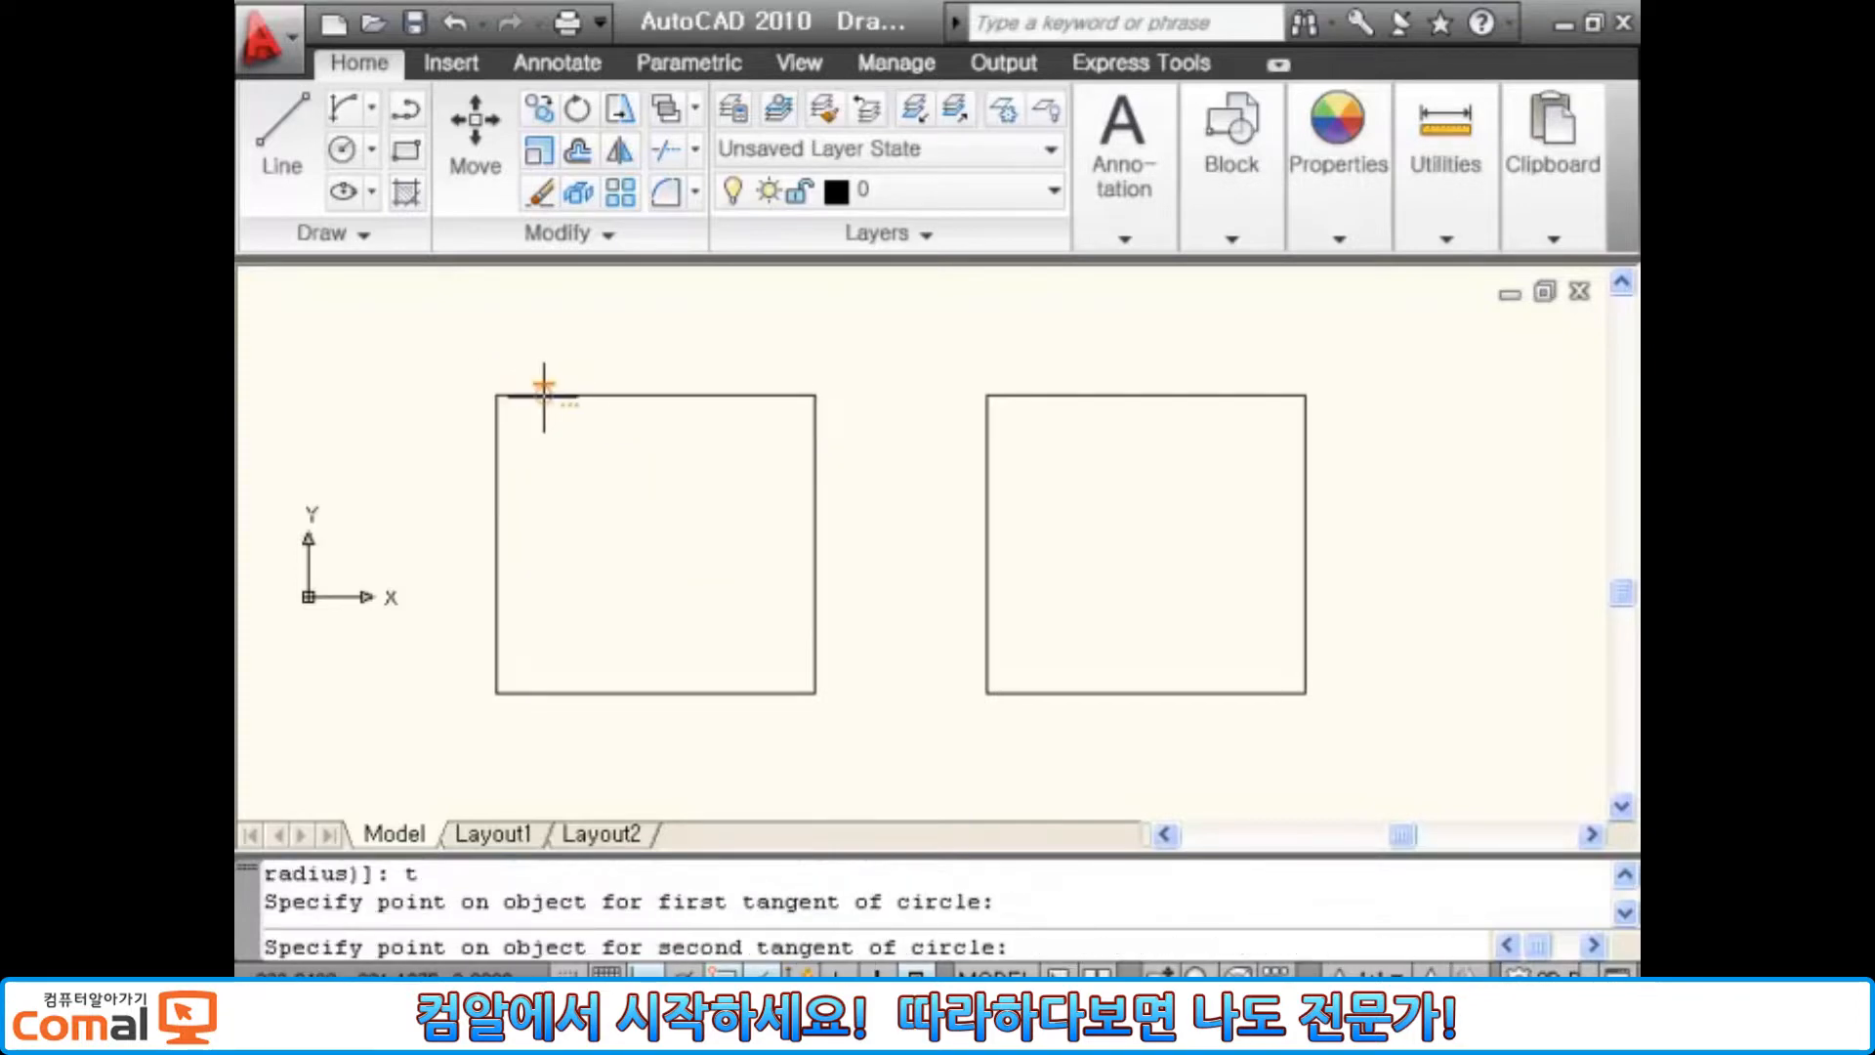
{"action": "left_click", "coordinate": [505, 441]}
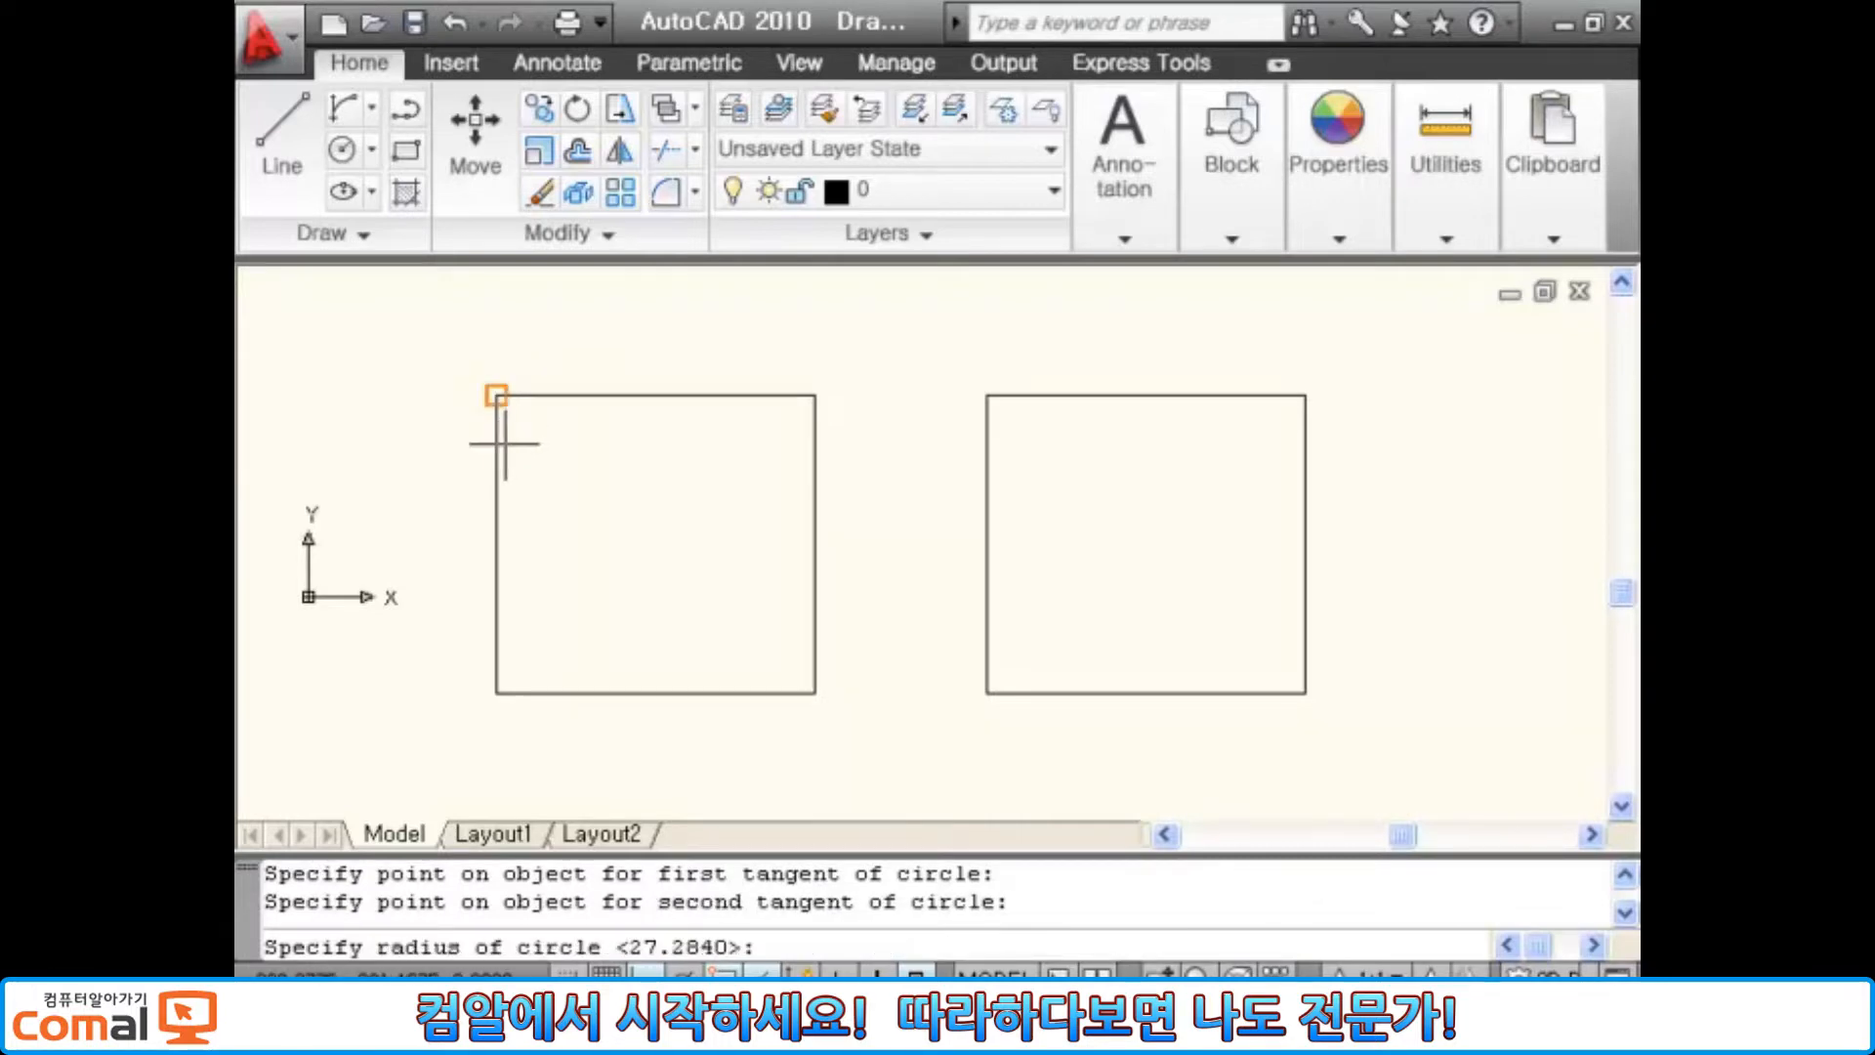
{"action": "type", "text": "30"}
{"action": "key", "text": "Return"}
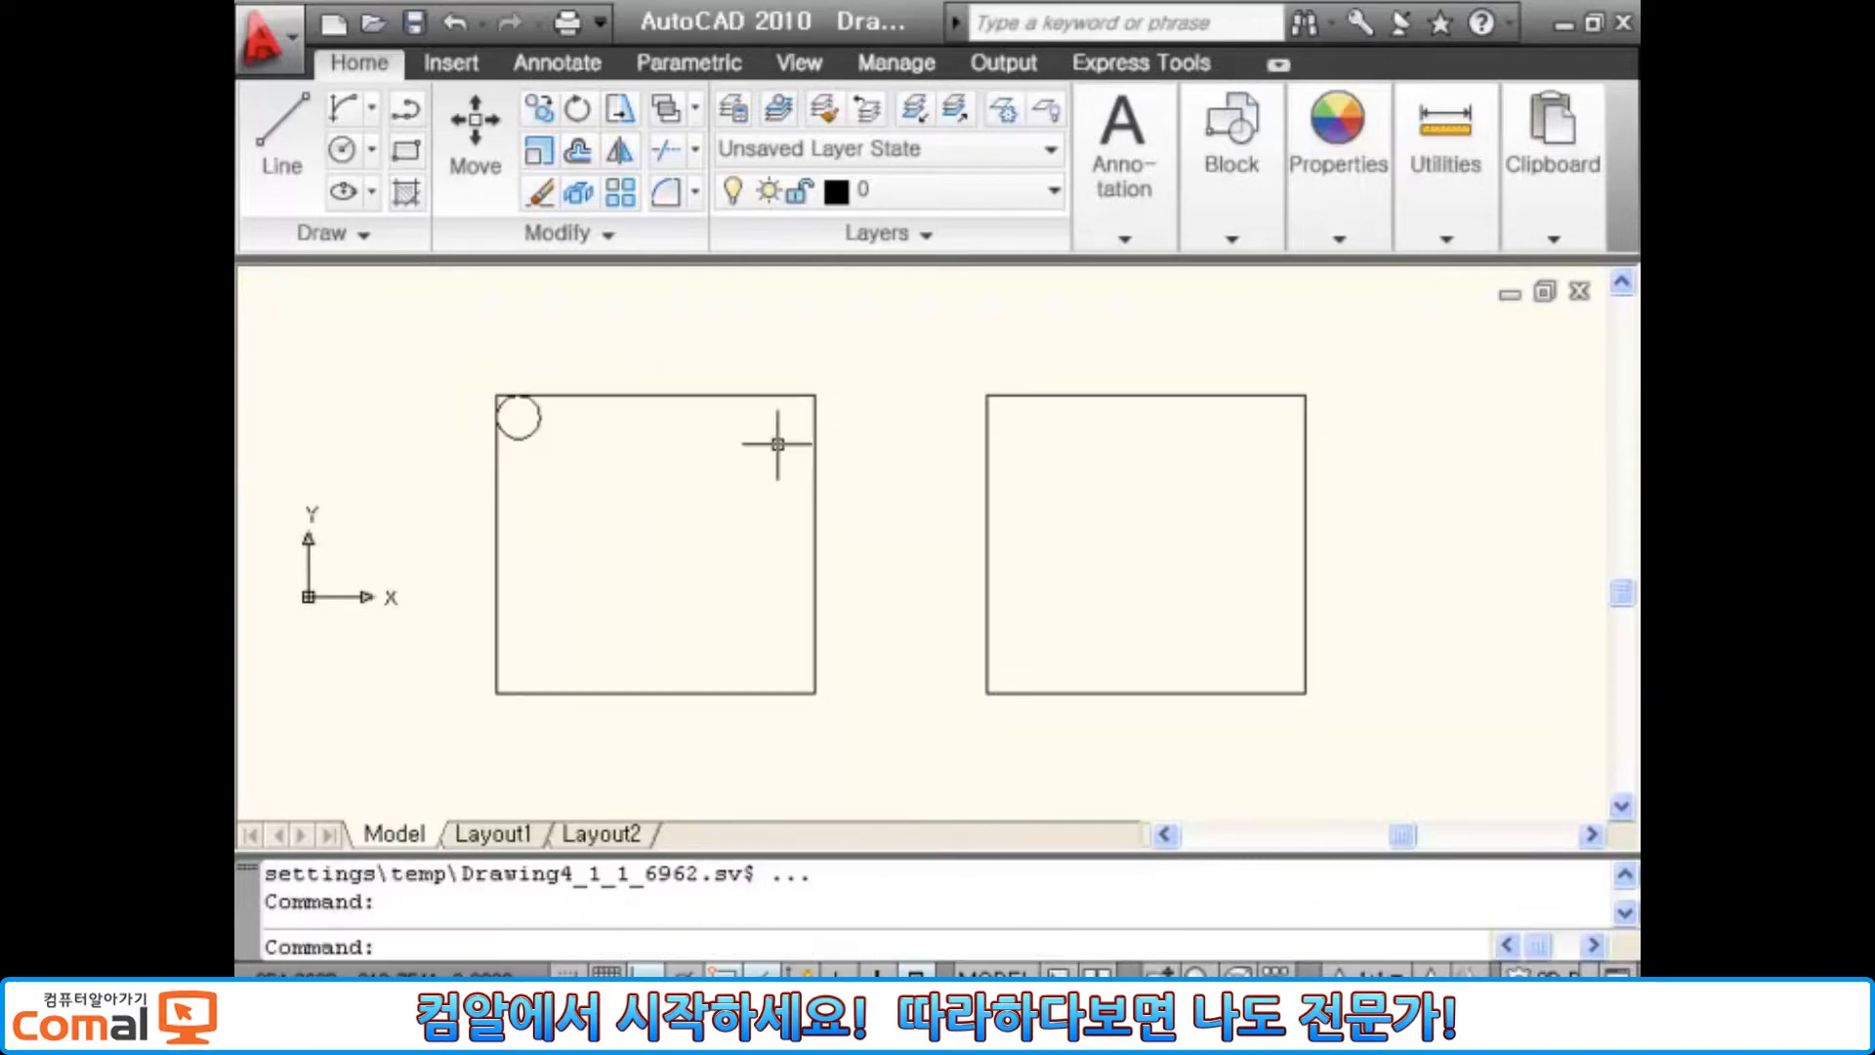
Step: Trim the left square's upper-left corner ends and the inner part of the circle, leaving only the rounded corner arc
{"action": "type", "text": "tr"}
{"action": "key", "text": "Return"}
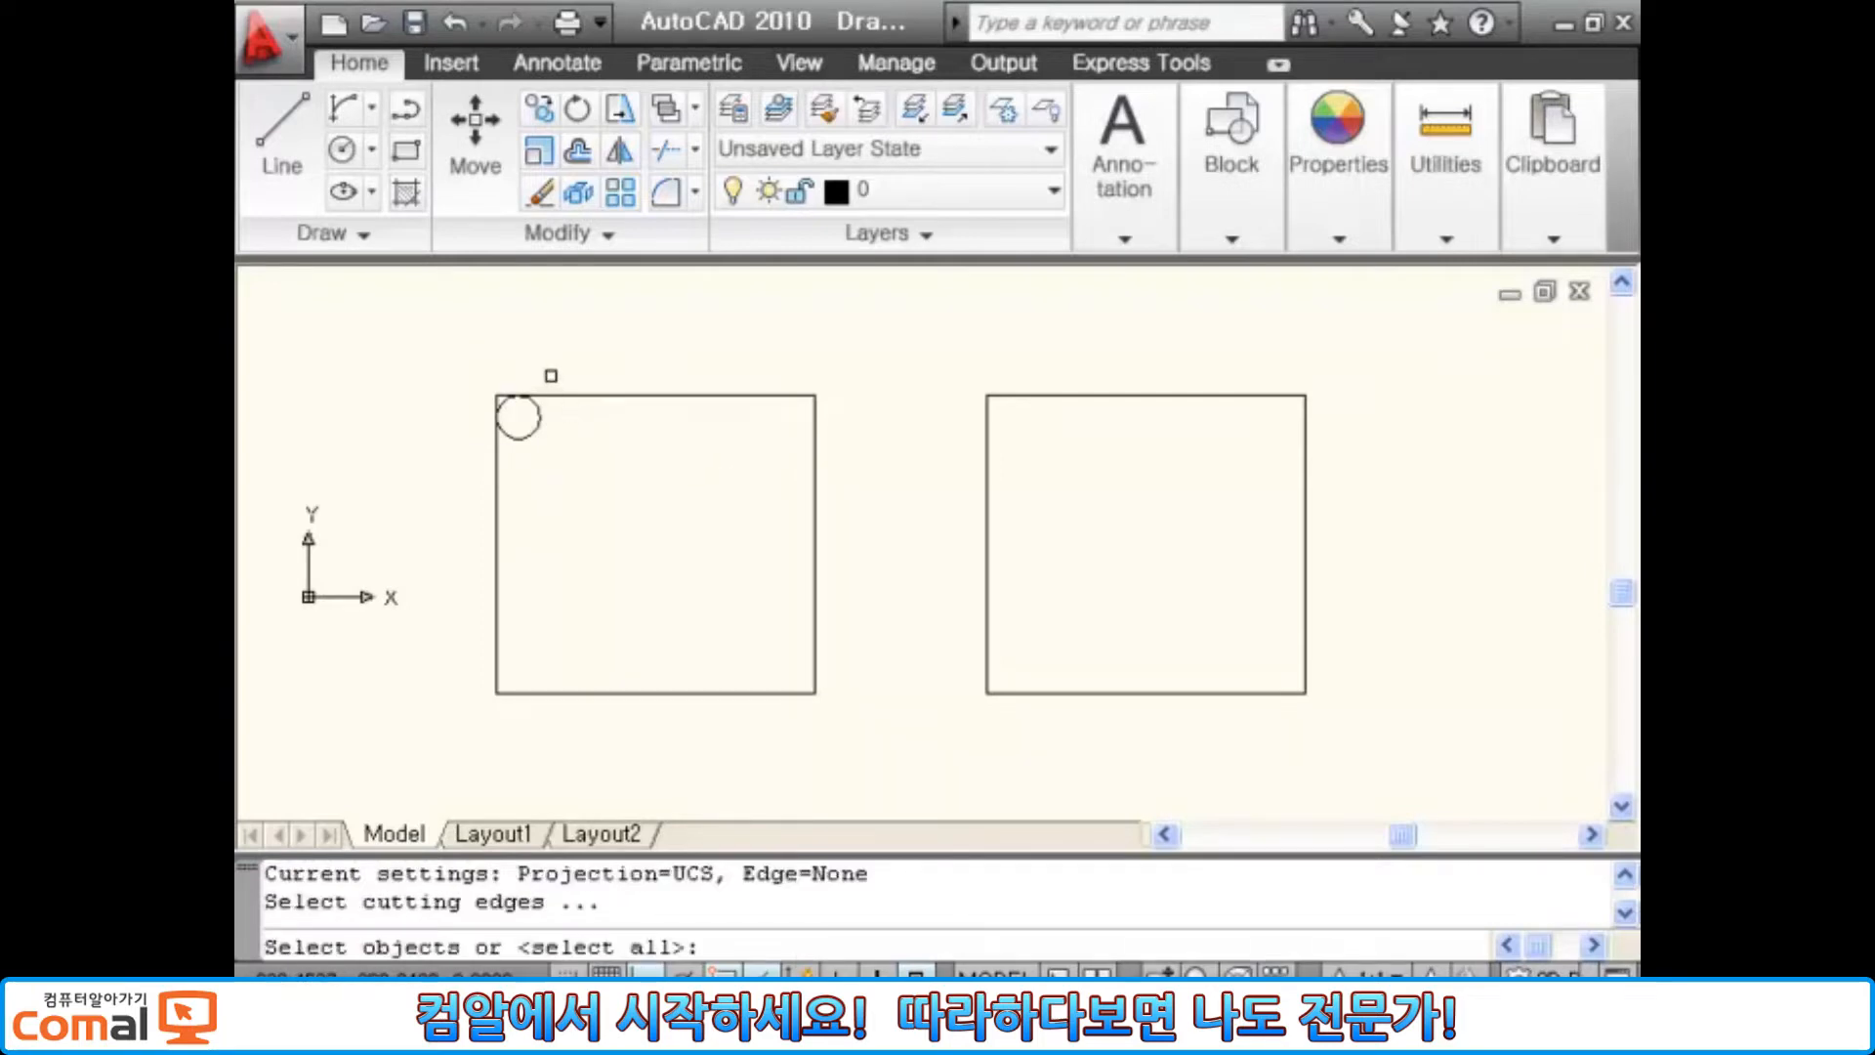
{"action": "left_click", "coordinate": [551, 375]}
{"action": "left_click", "coordinate": [444, 454]}
{"action": "key", "text": "Return"}
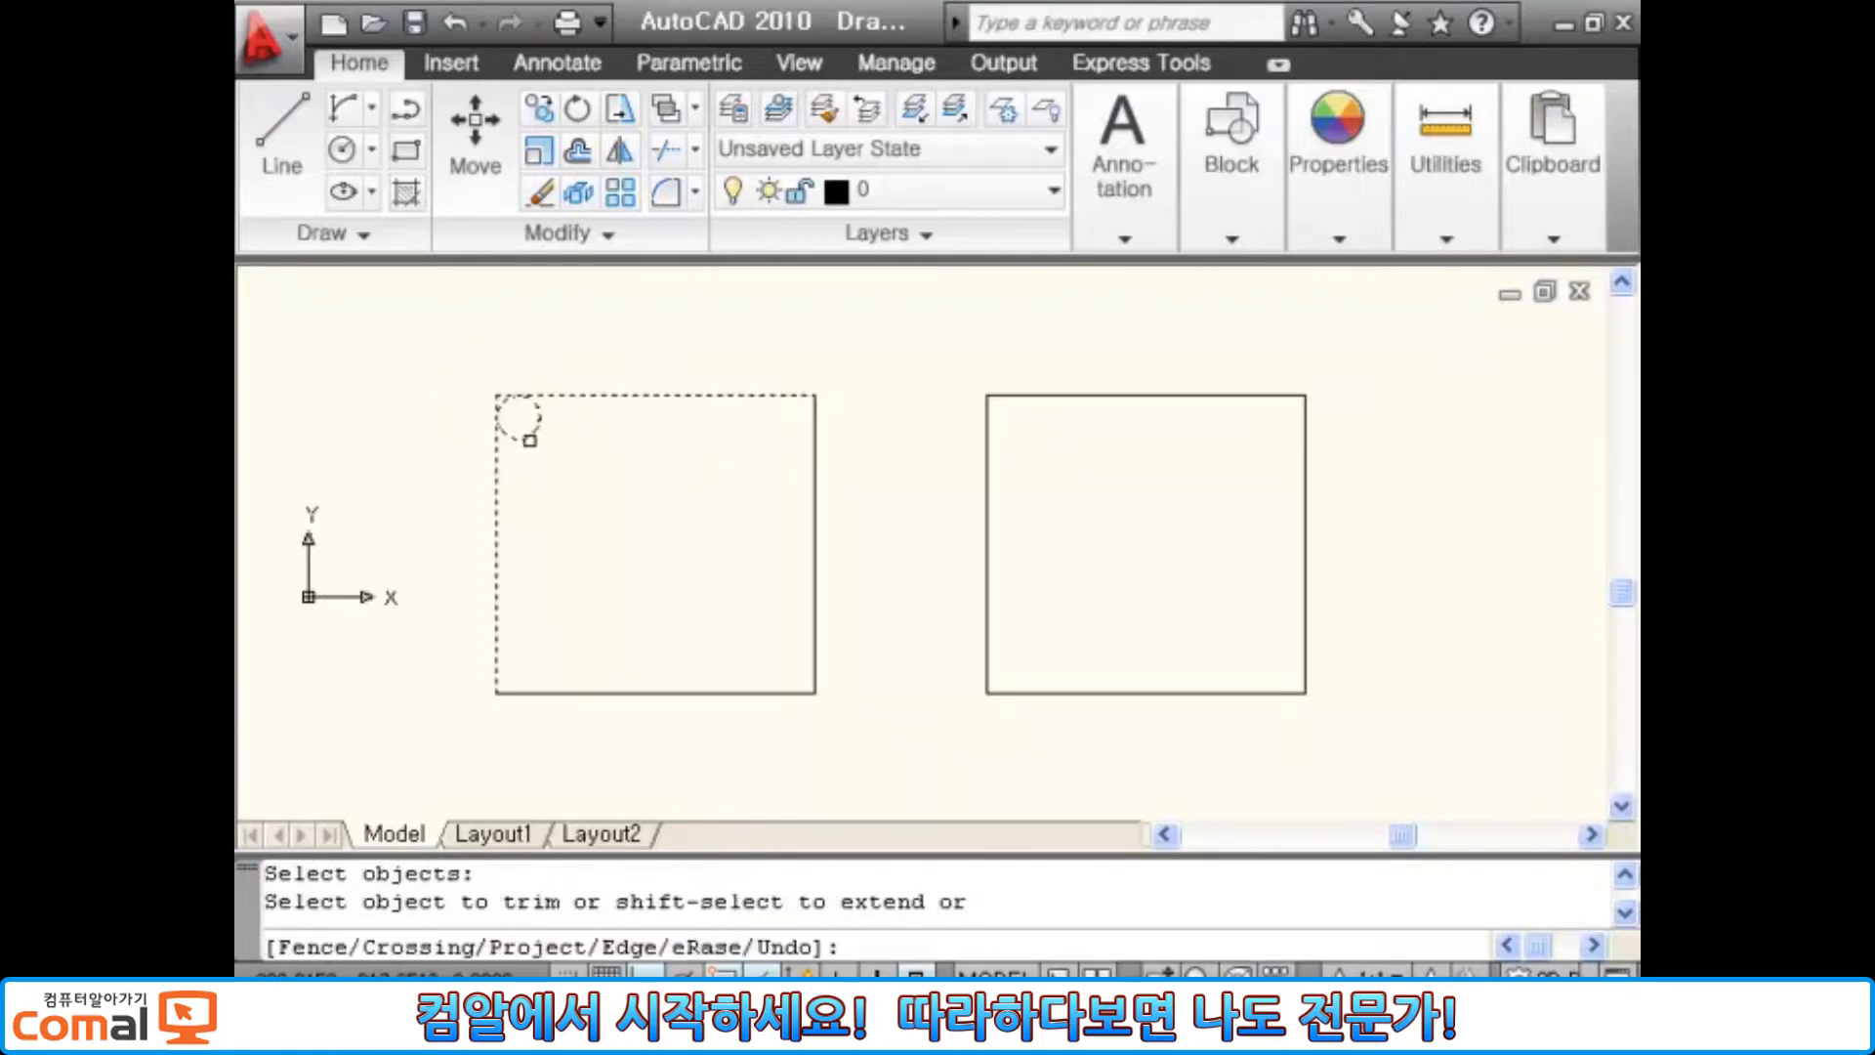
{"action": "scroll", "coordinate": [545, 358], "scroll_direction": "up", "scroll_amount": 2}
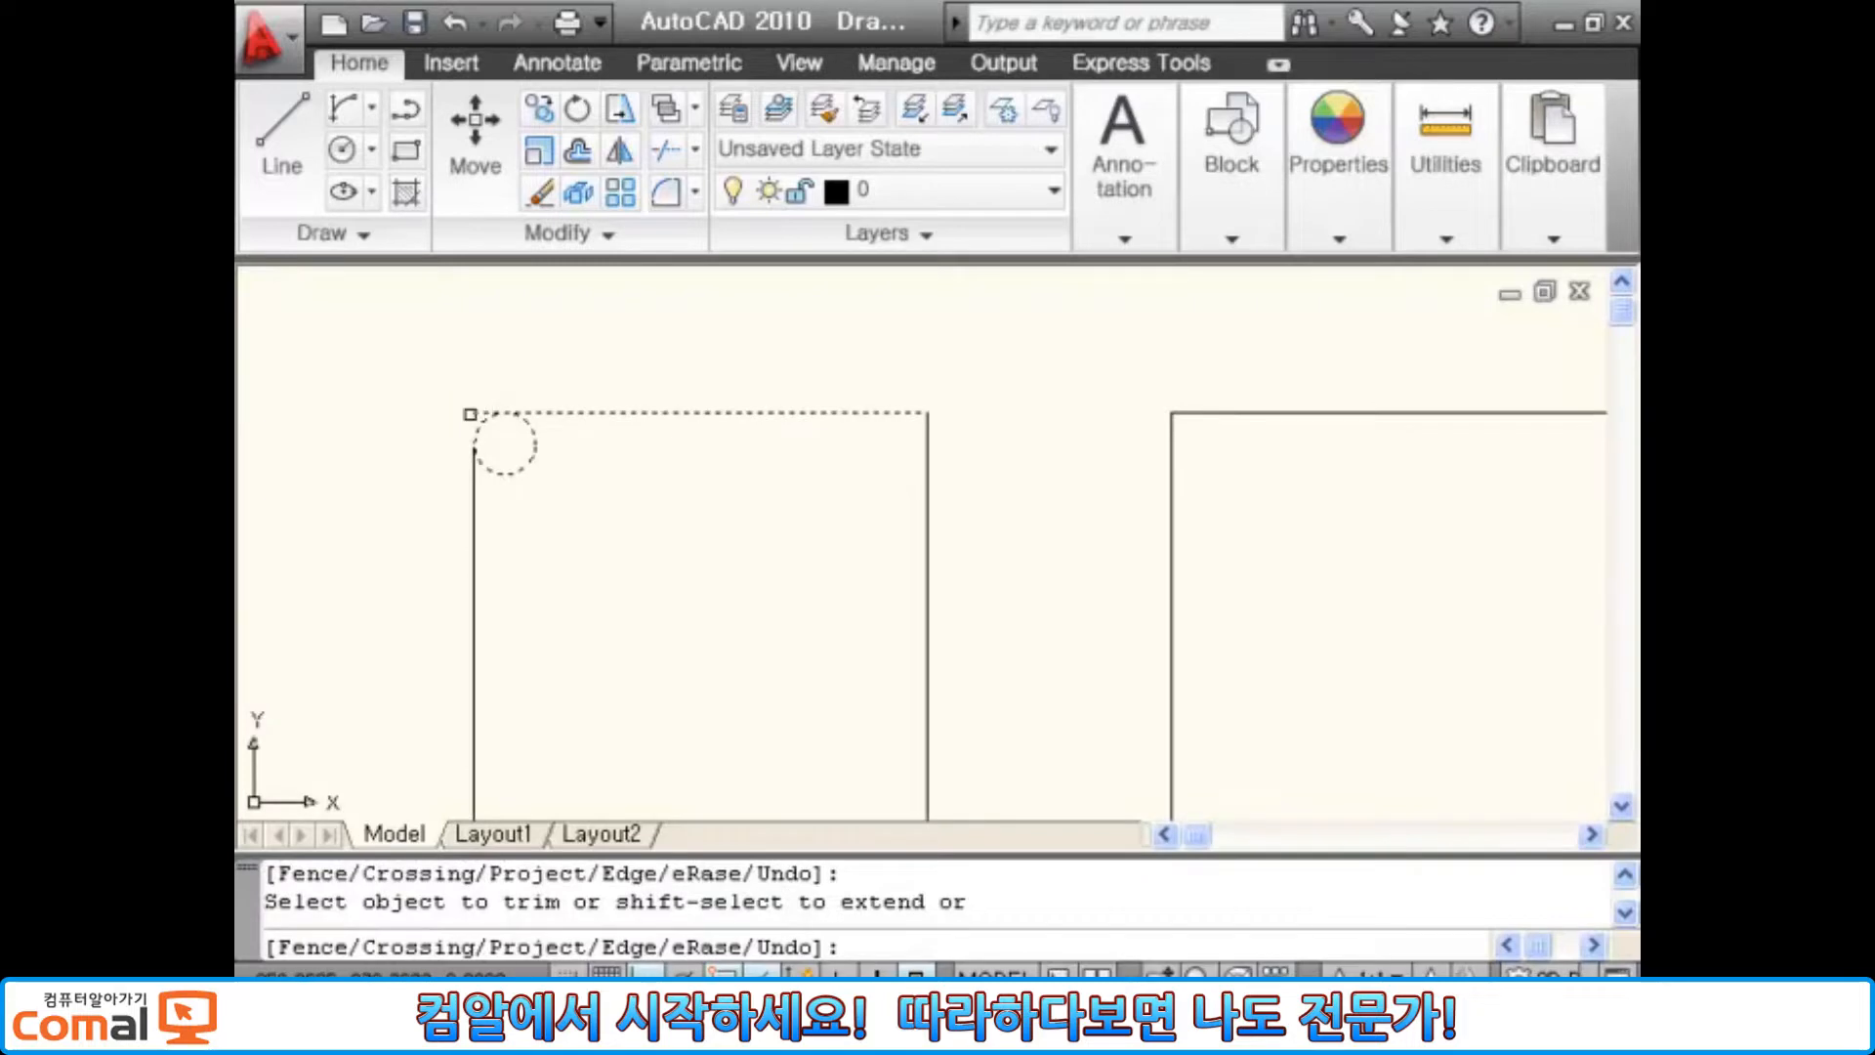
{"action": "left_click", "coordinate": [482, 412]}
{"action": "left_click", "coordinate": [534, 440]}
{"action": "key", "text": "Return"}
{"action": "scroll", "coordinate": [576, 456], "scroll_direction": "down", "scroll_amount": 2}
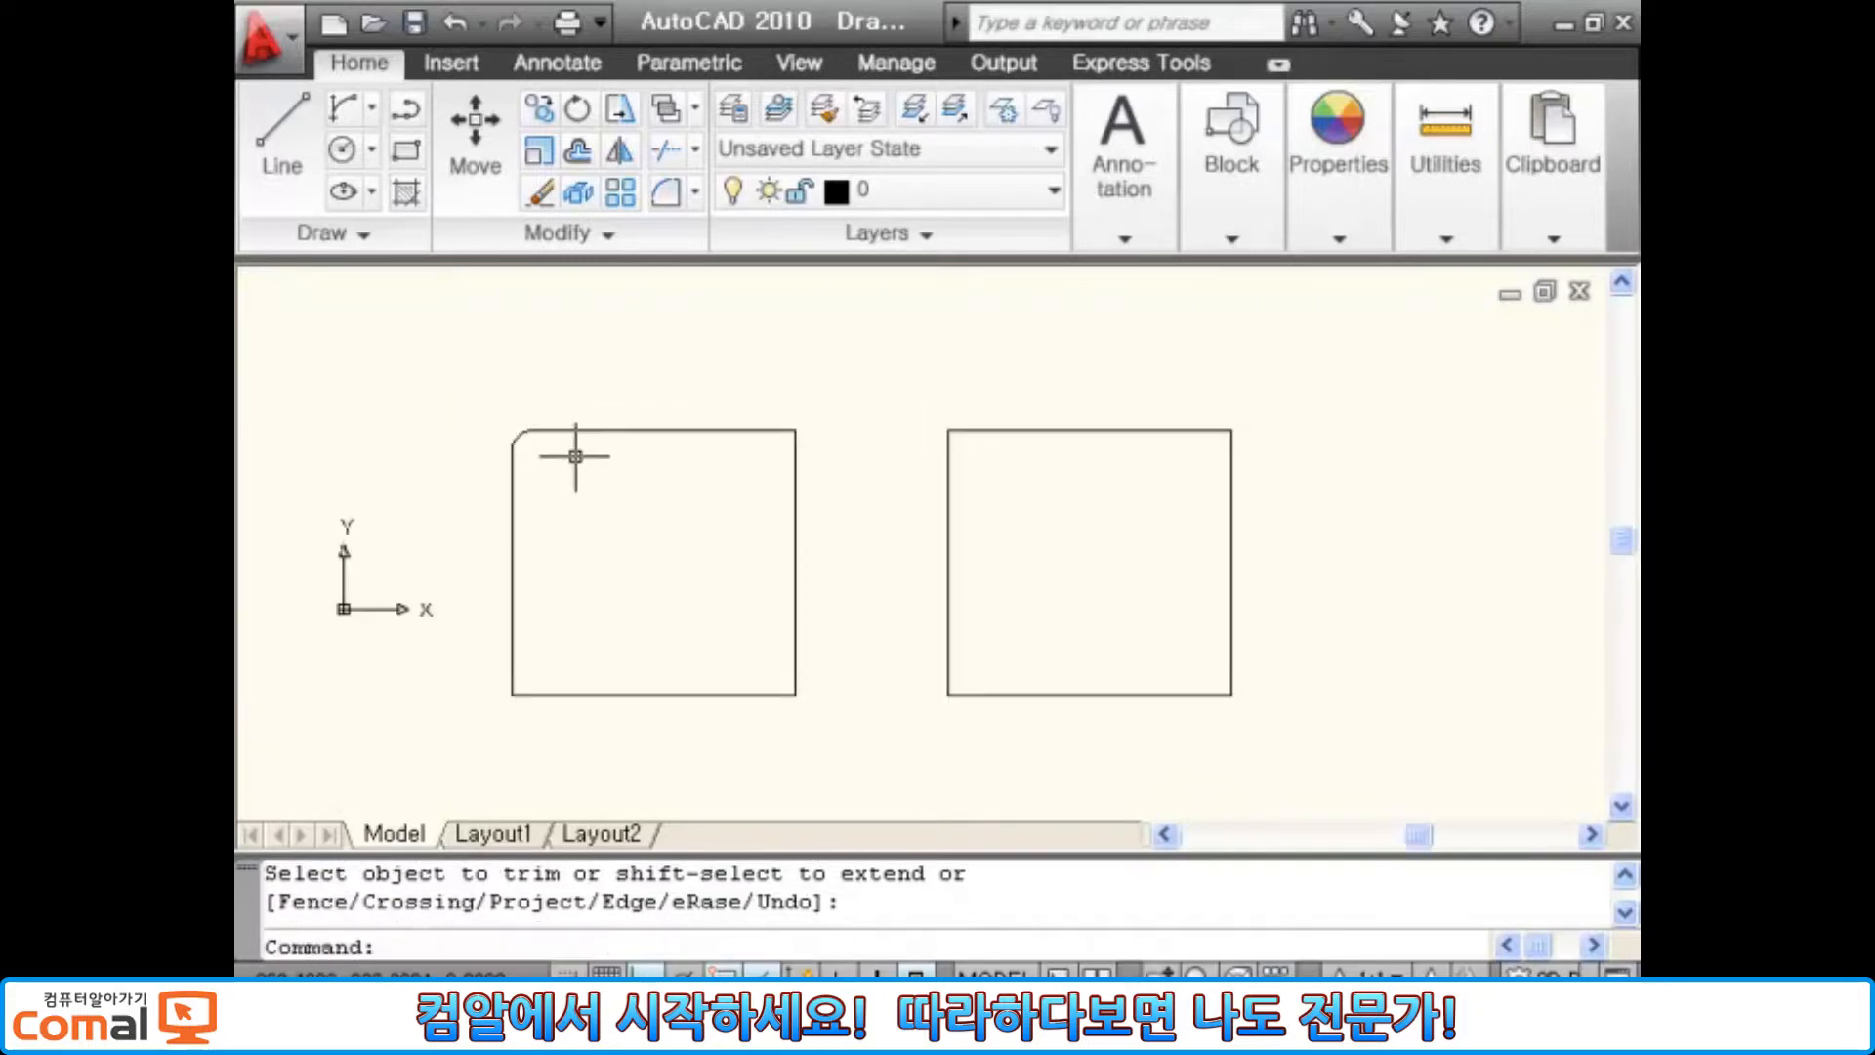
Step: Apply a Fillet with radius 0 between the top and right edges of the left square
{"action": "middle_click_drag", "start_coordinate": [555, 413], "coordinate": [536, 368]}
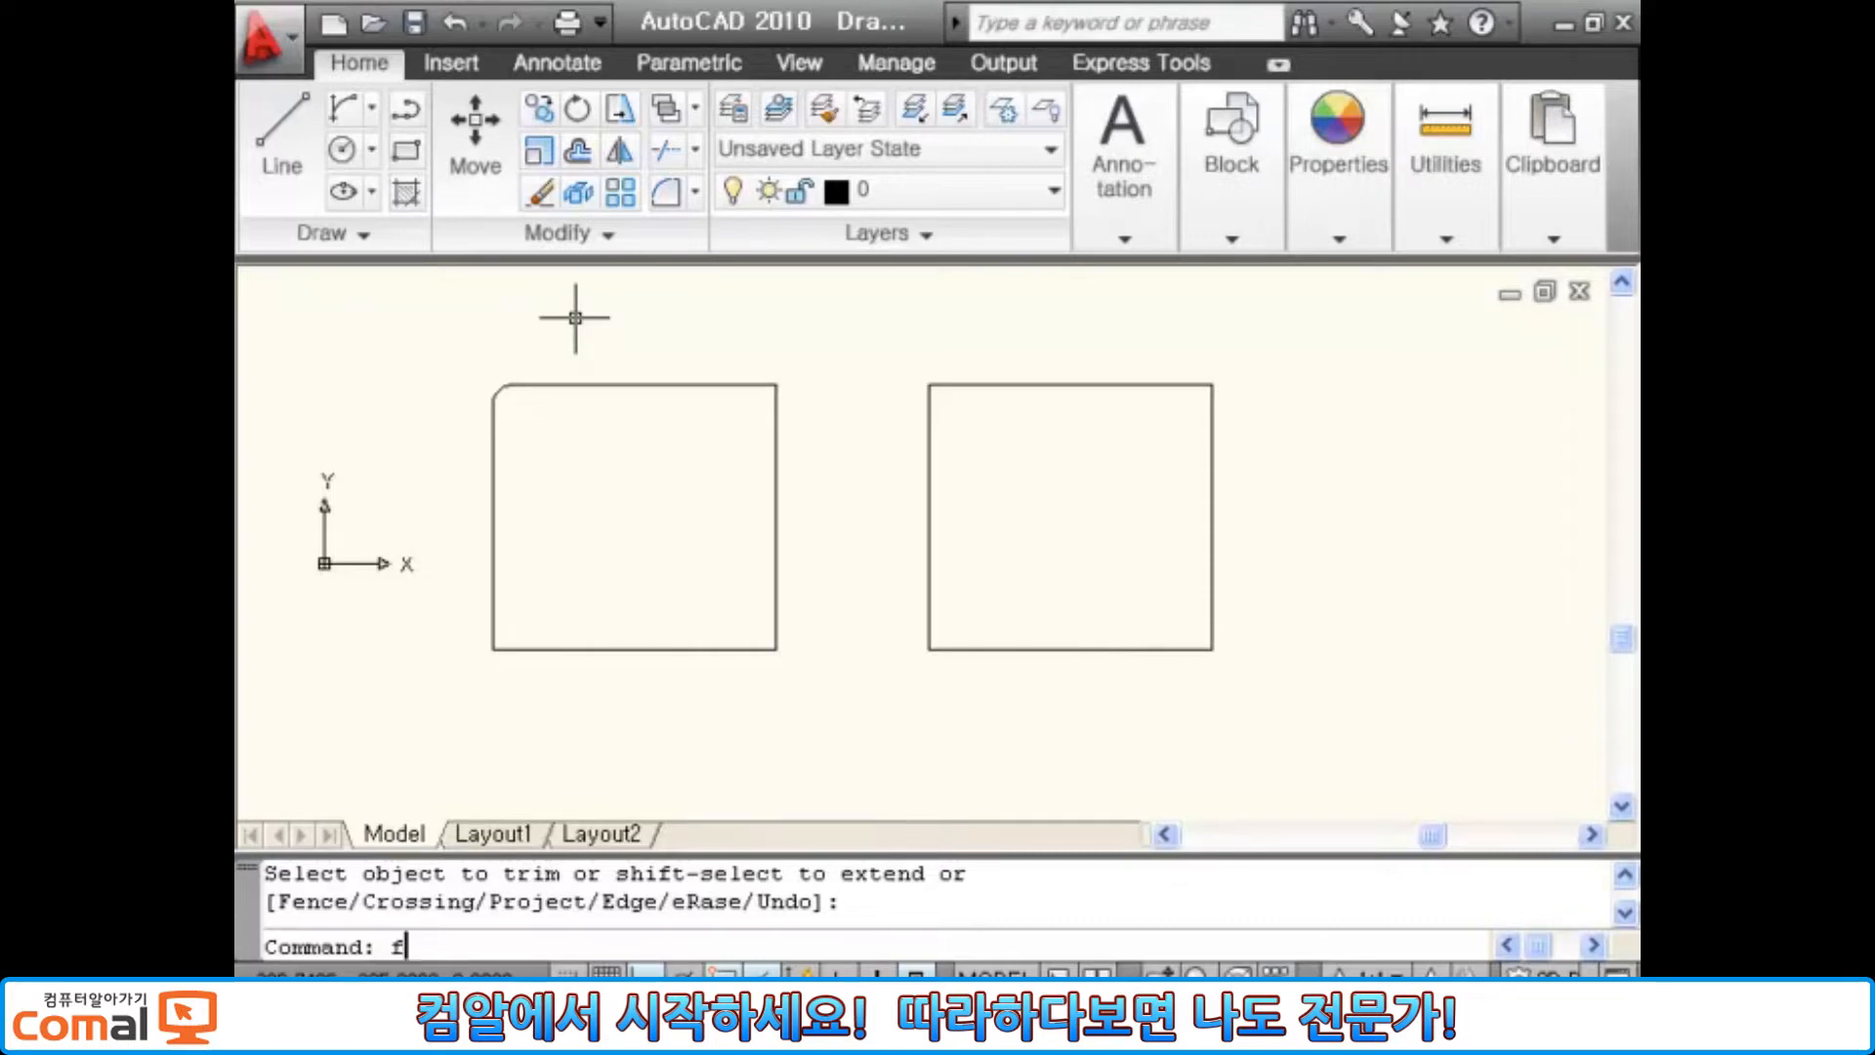
{"action": "key", "text": "Return"}
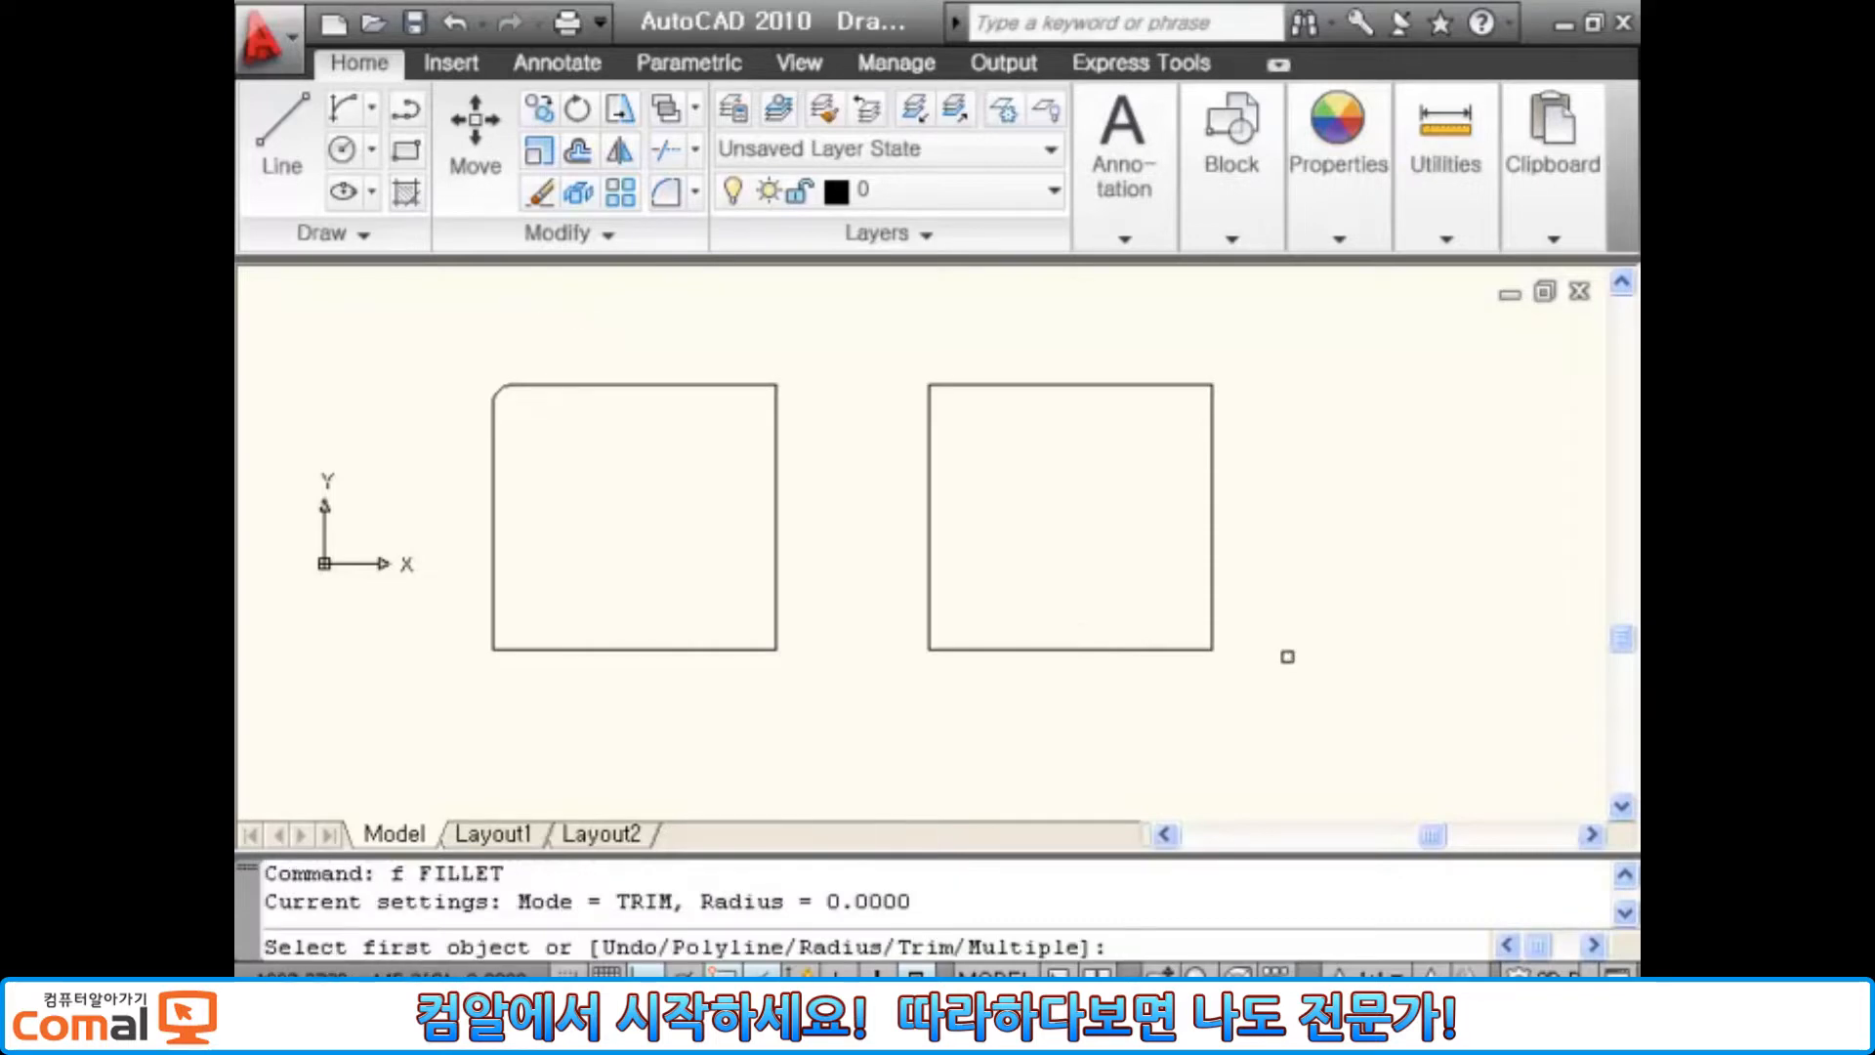
{"action": "scroll", "coordinate": [739, 606], "scroll_direction": "up", "scroll_amount": 2}
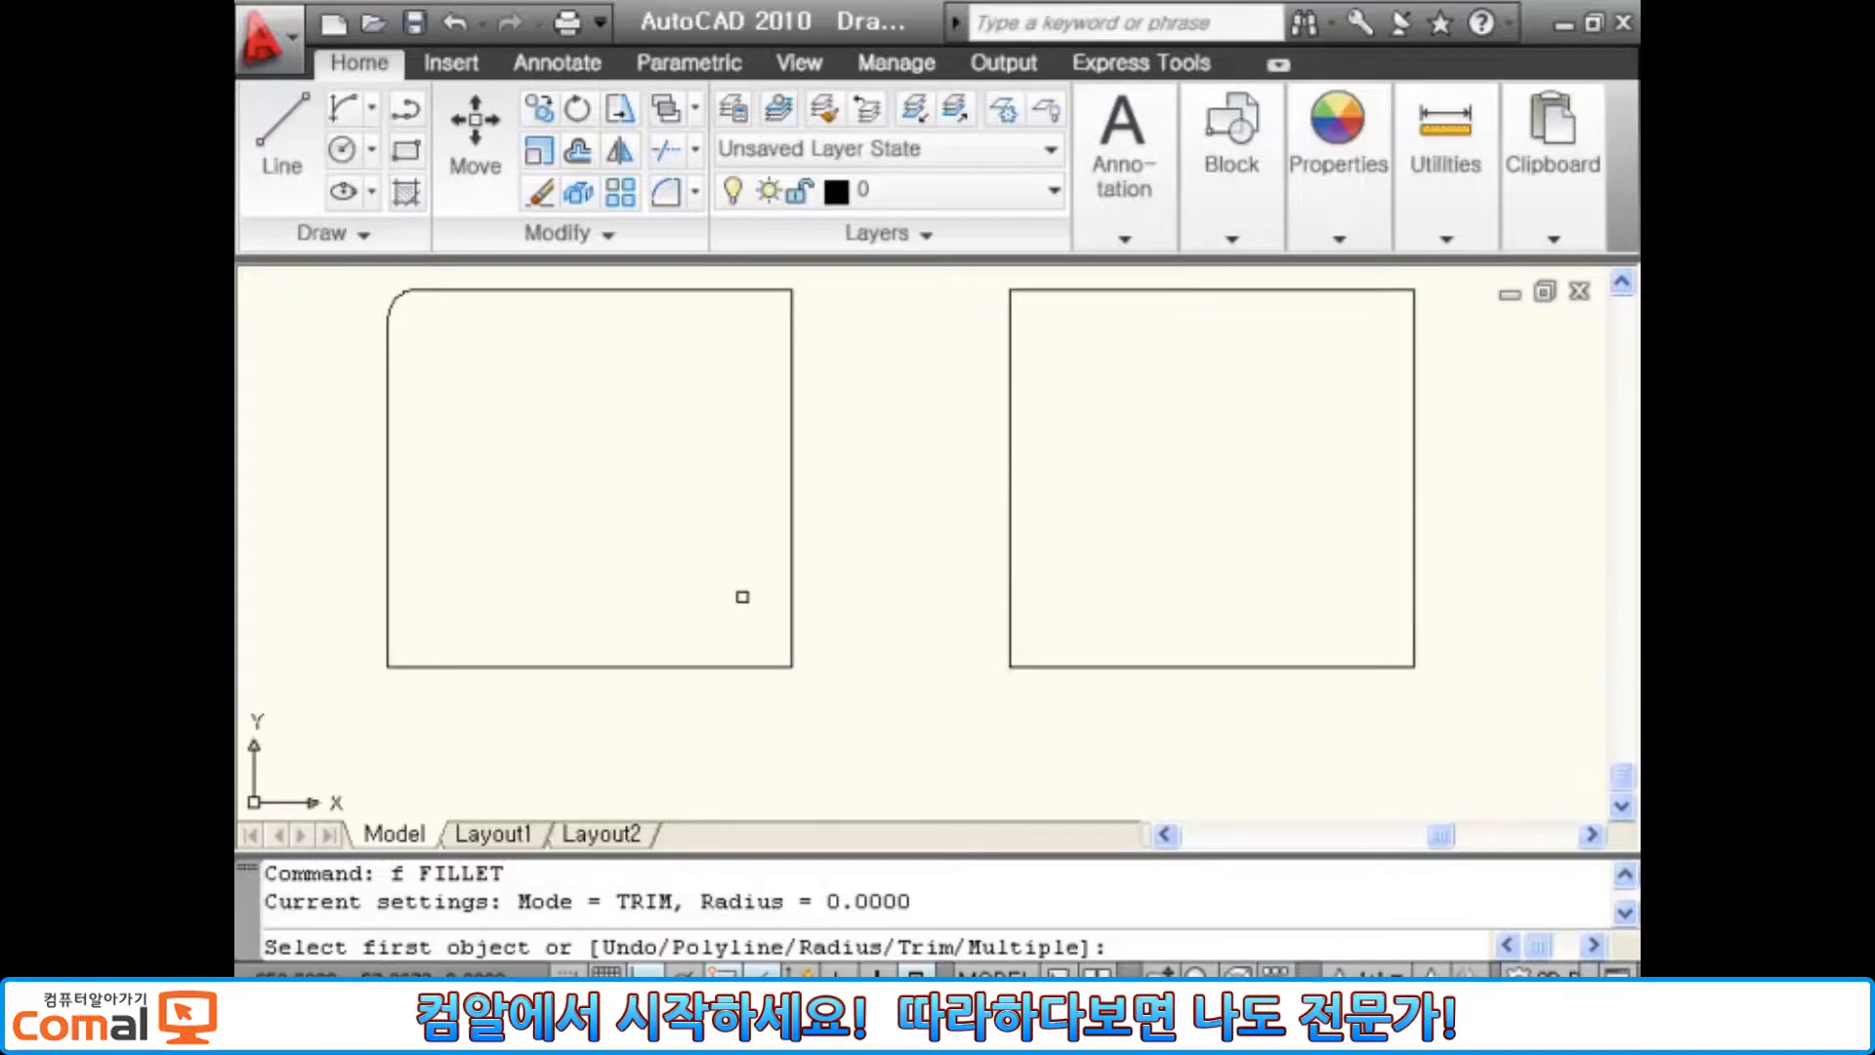
{"action": "middle_click_drag", "start_coordinate": [732, 599], "coordinate": [840, 648]}
{"action": "scroll", "coordinate": [841, 649], "scroll_direction": "up", "scroll_amount": 2}
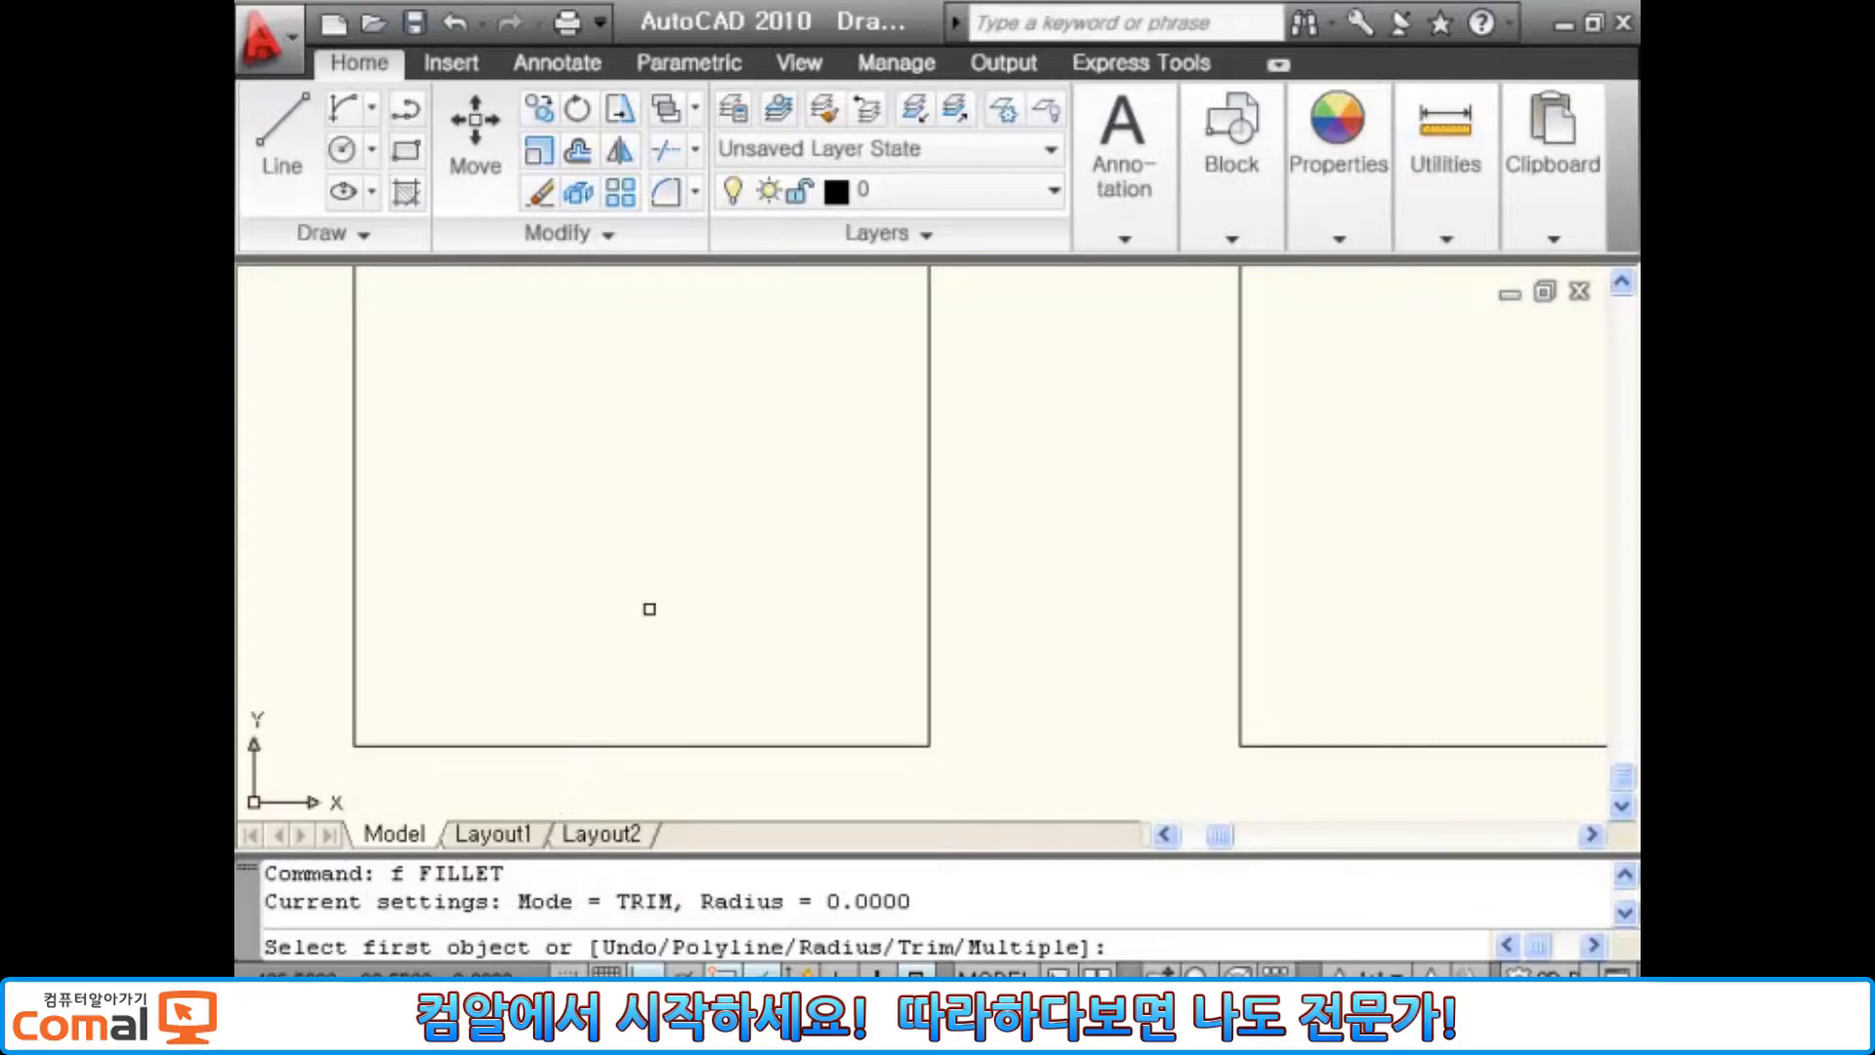
{"action": "middle_click_drag", "start_coordinate": [673, 546], "coordinate": [683, 619]}
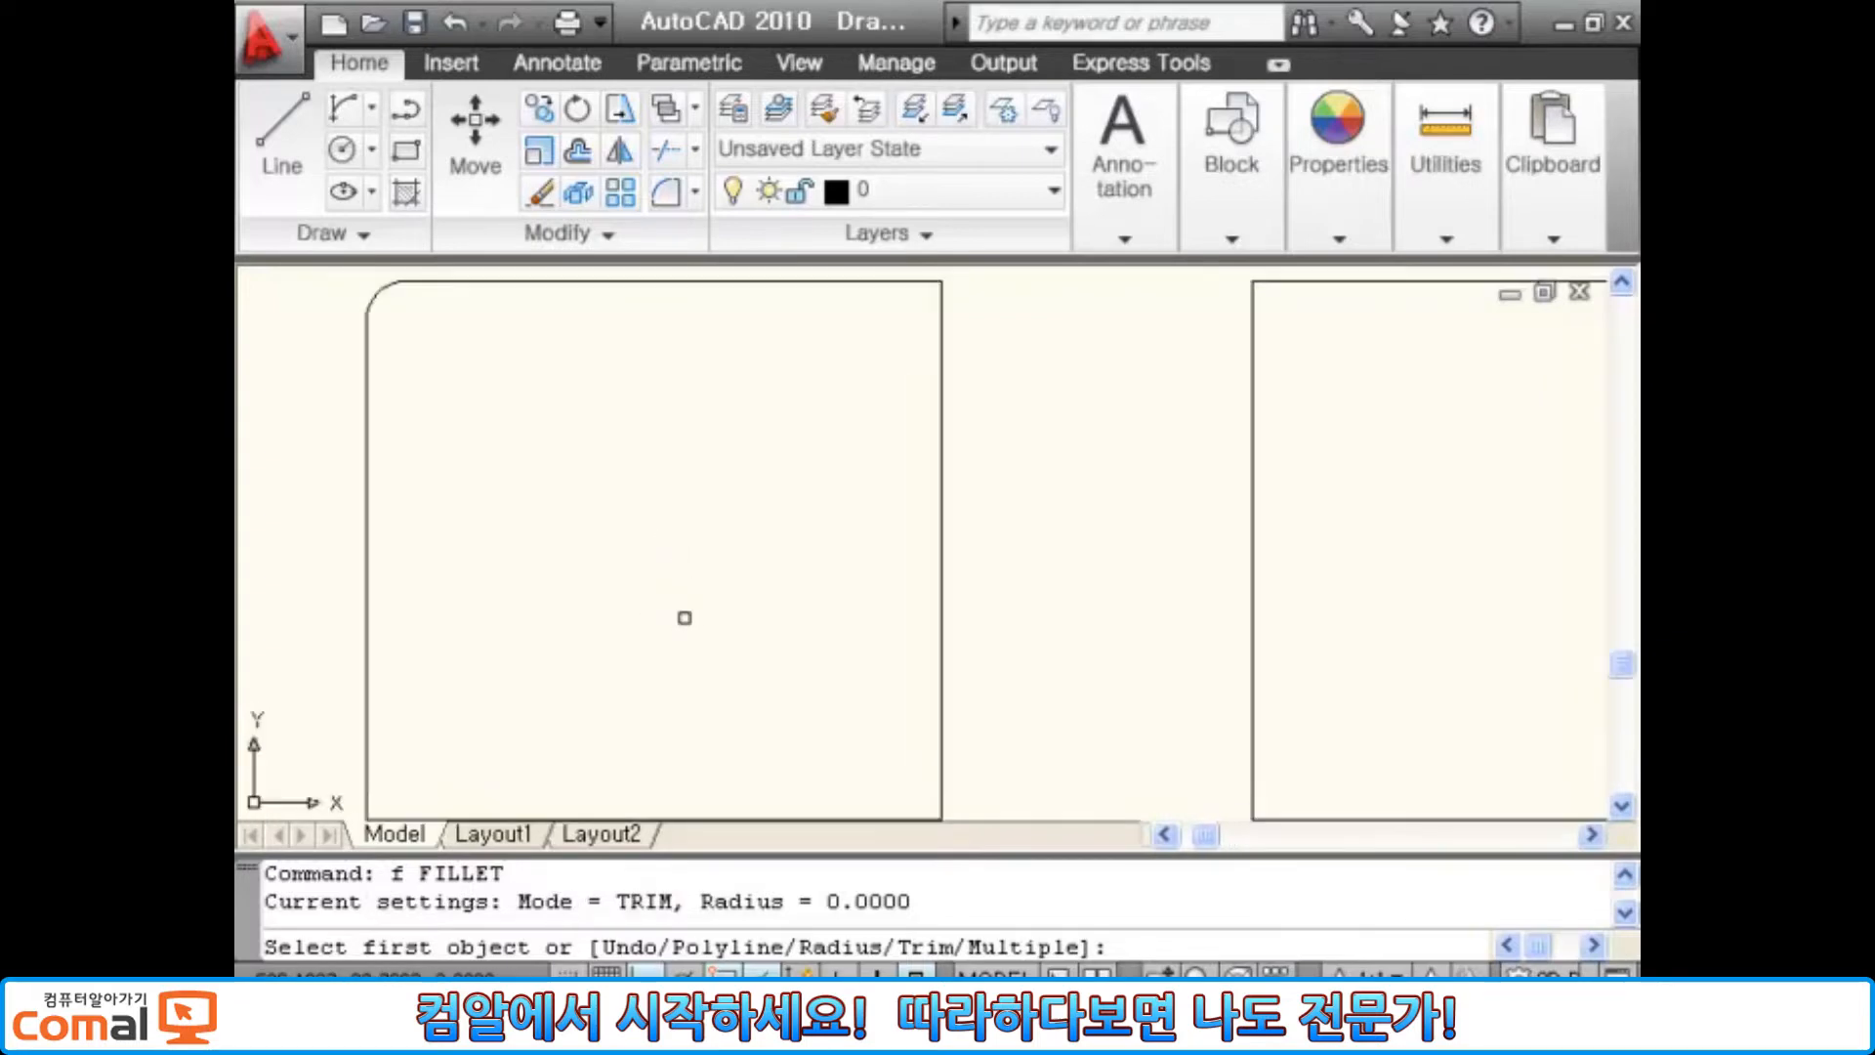
{"action": "left_click", "coordinate": [411, 280]}
{"action": "left_click", "coordinate": [896, 281]}
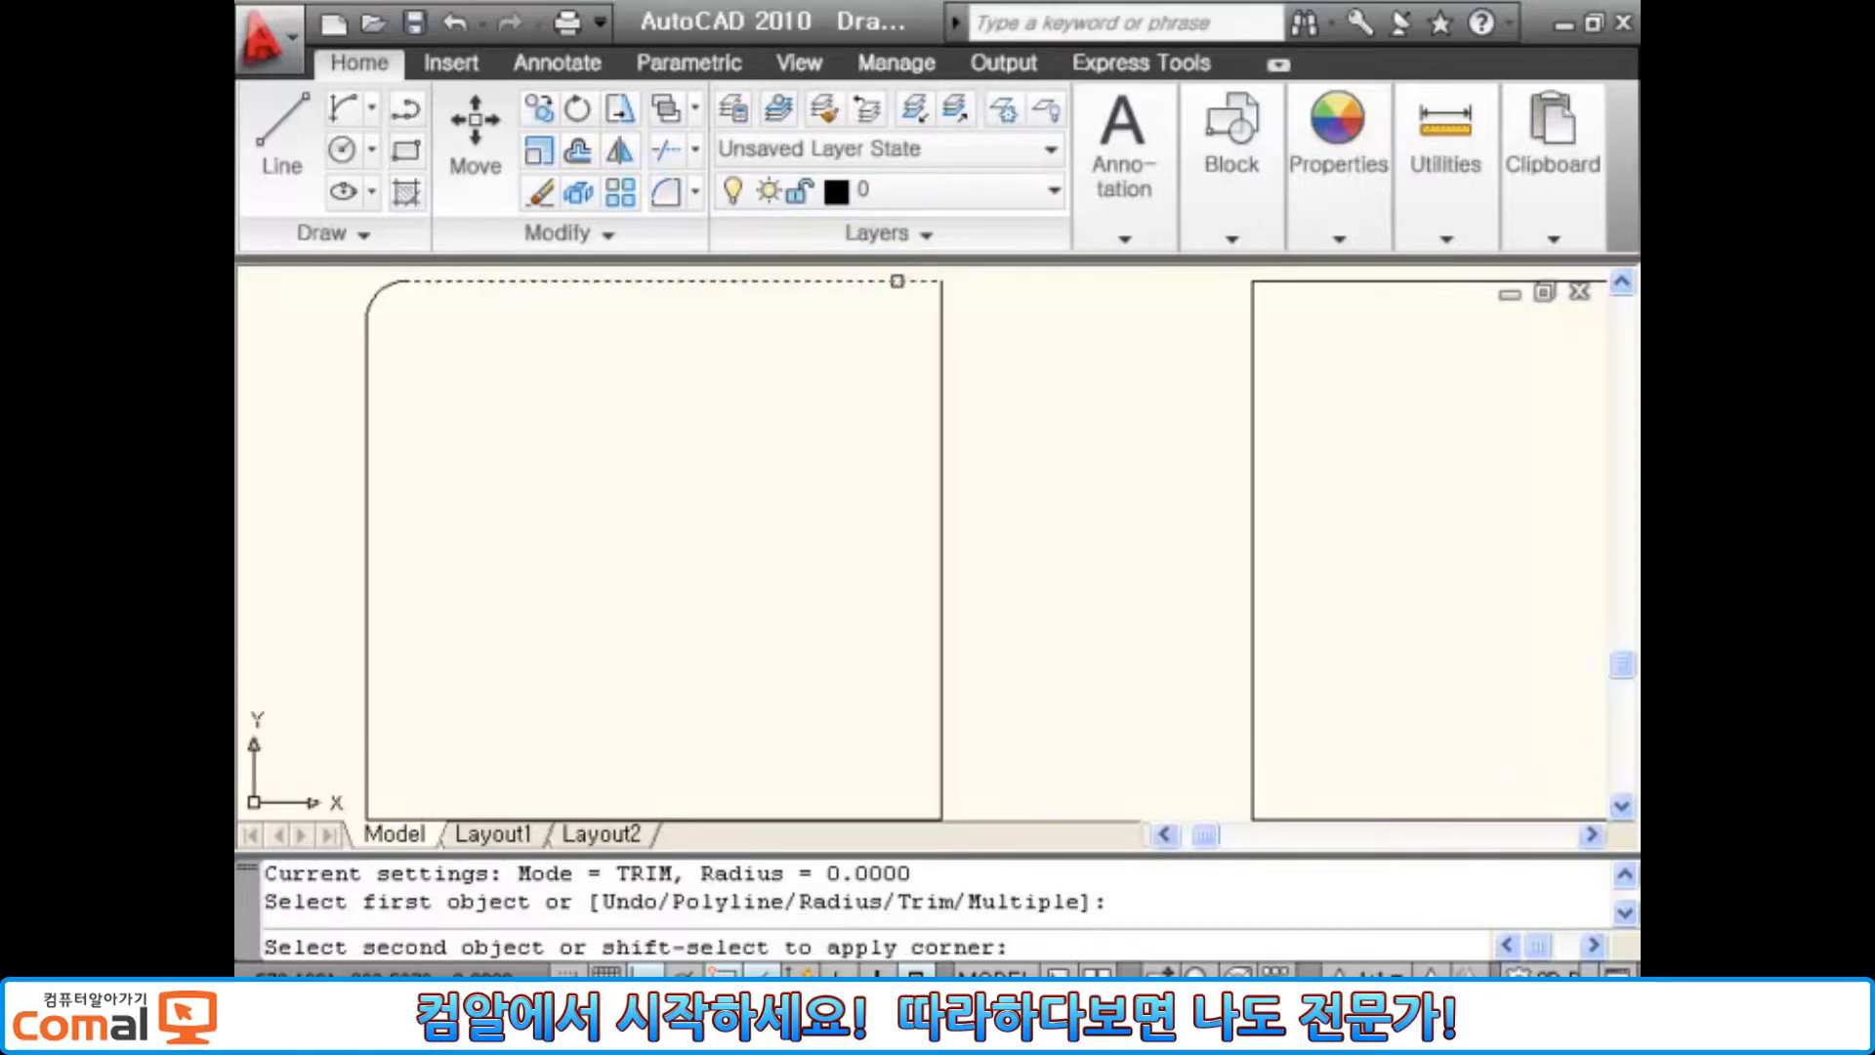
{"action": "left_click", "coordinate": [943, 324]}
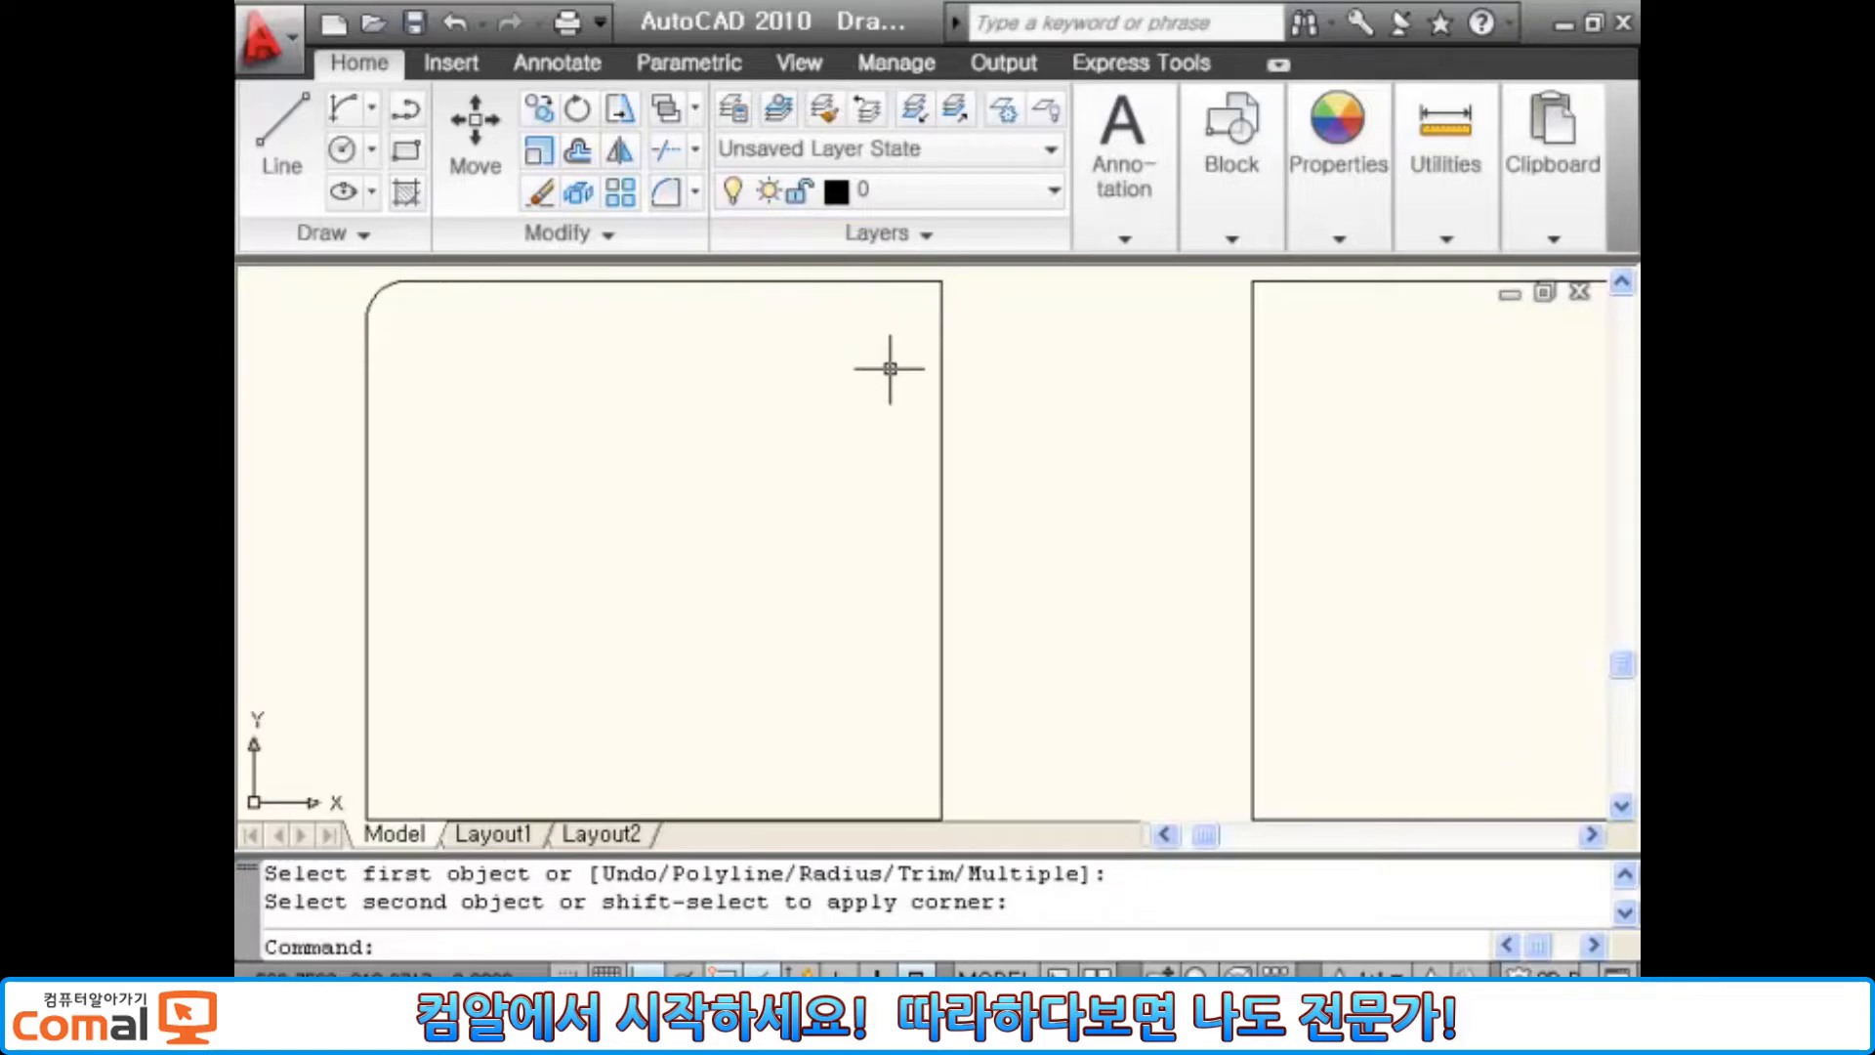
Step: Fillet the upper-right corner of the left square with a radius of 30
{"action": "key", "text": "Return"}
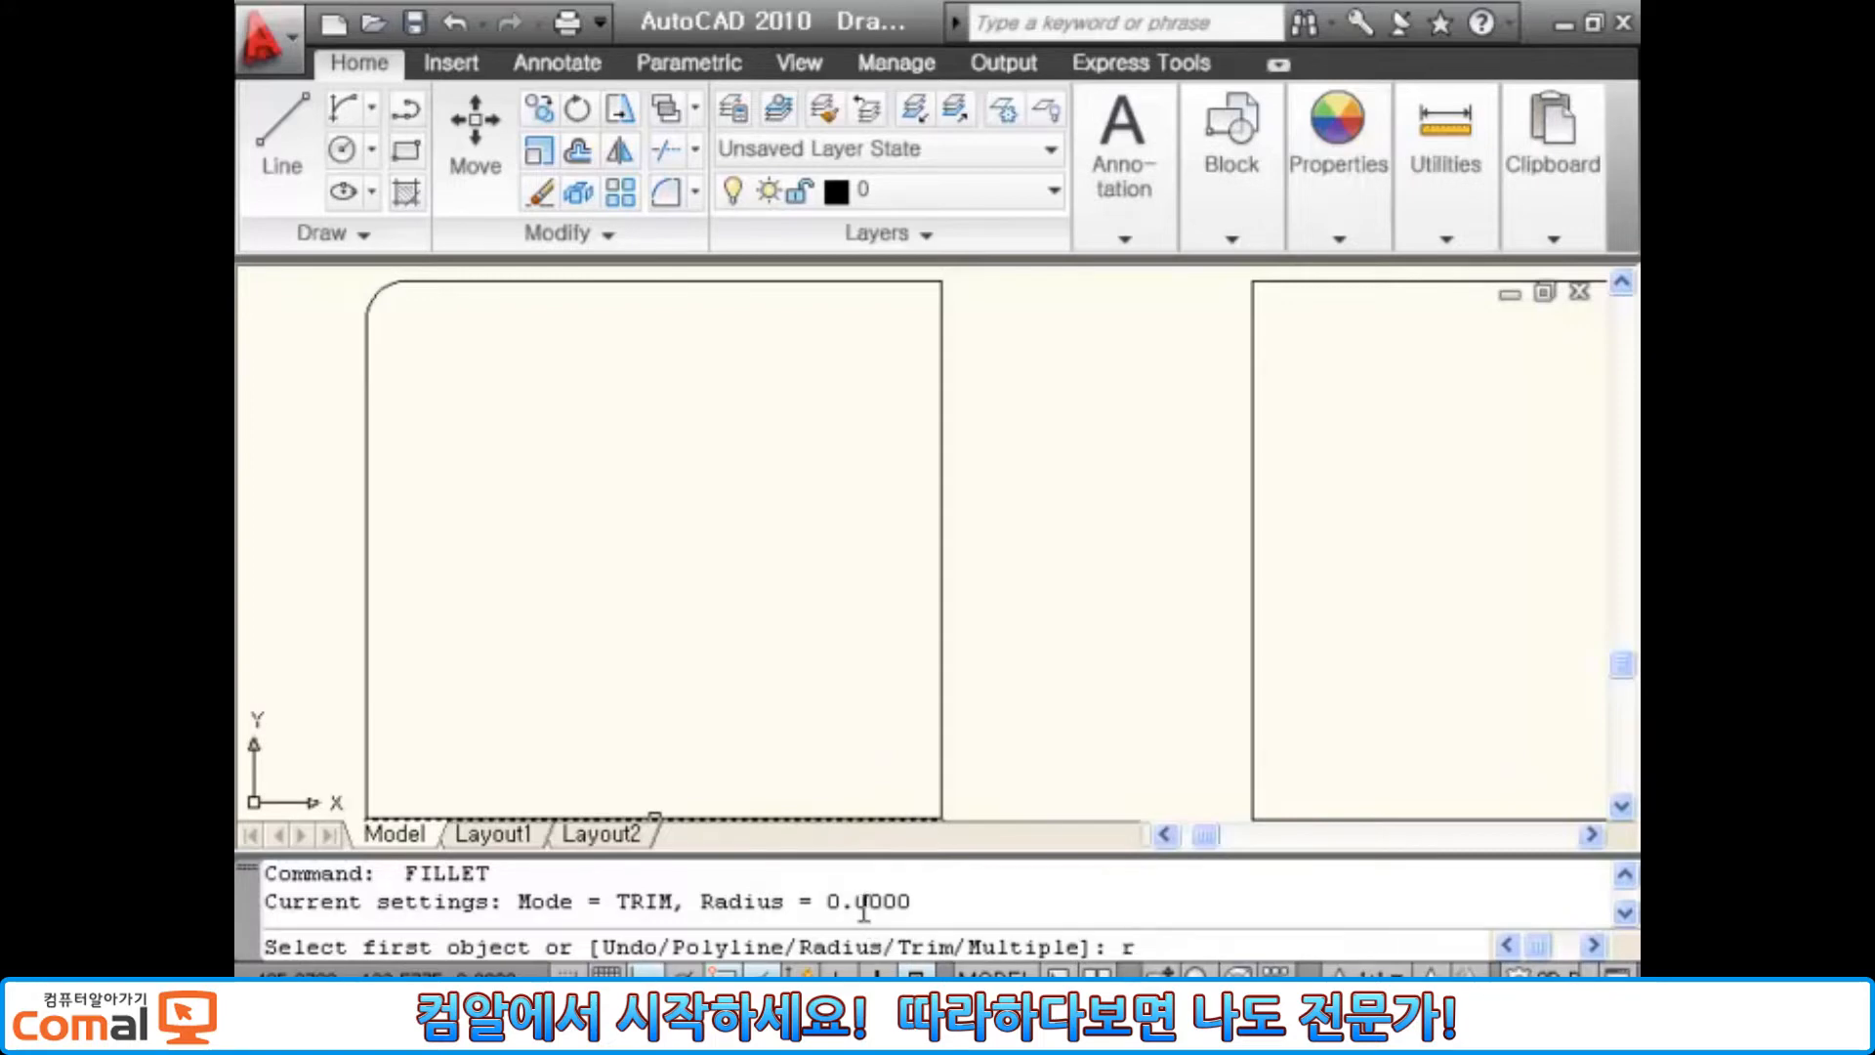
{"action": "key", "text": "Return"}
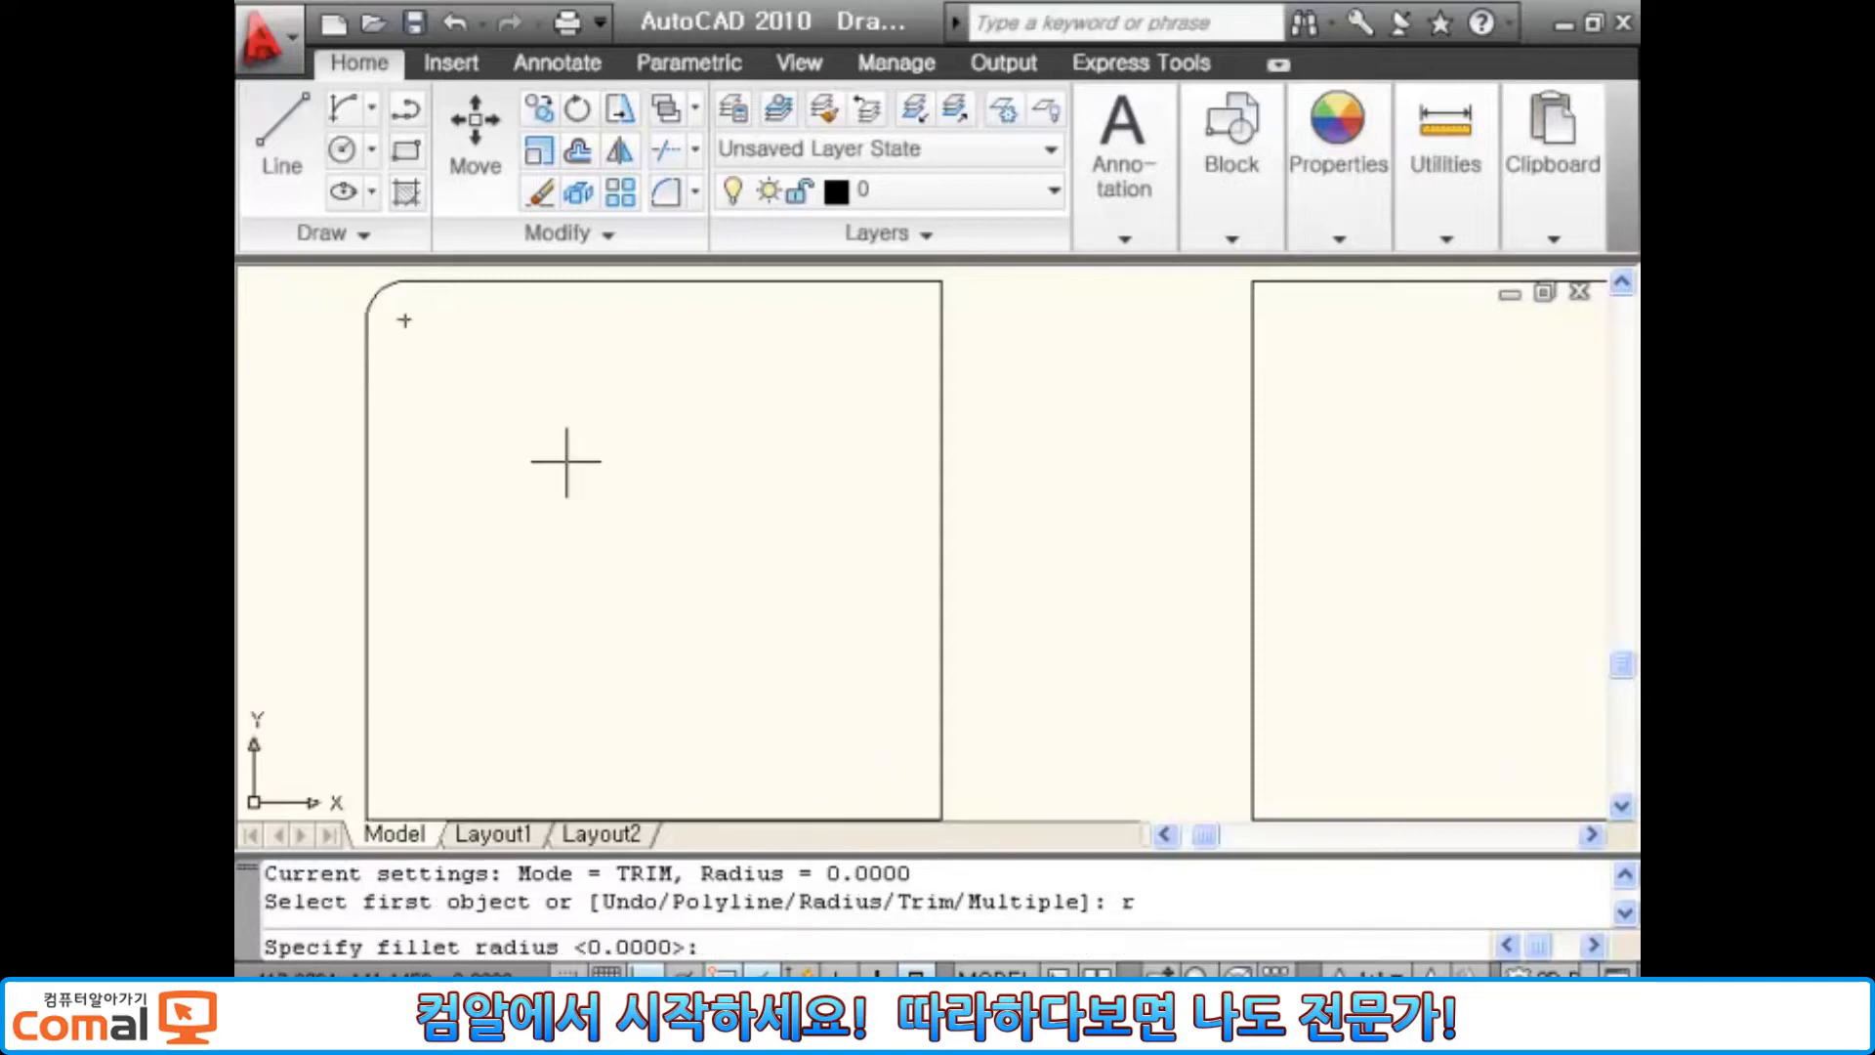
{"action": "type", "text": "30"}
{"action": "key", "text": "Return"}
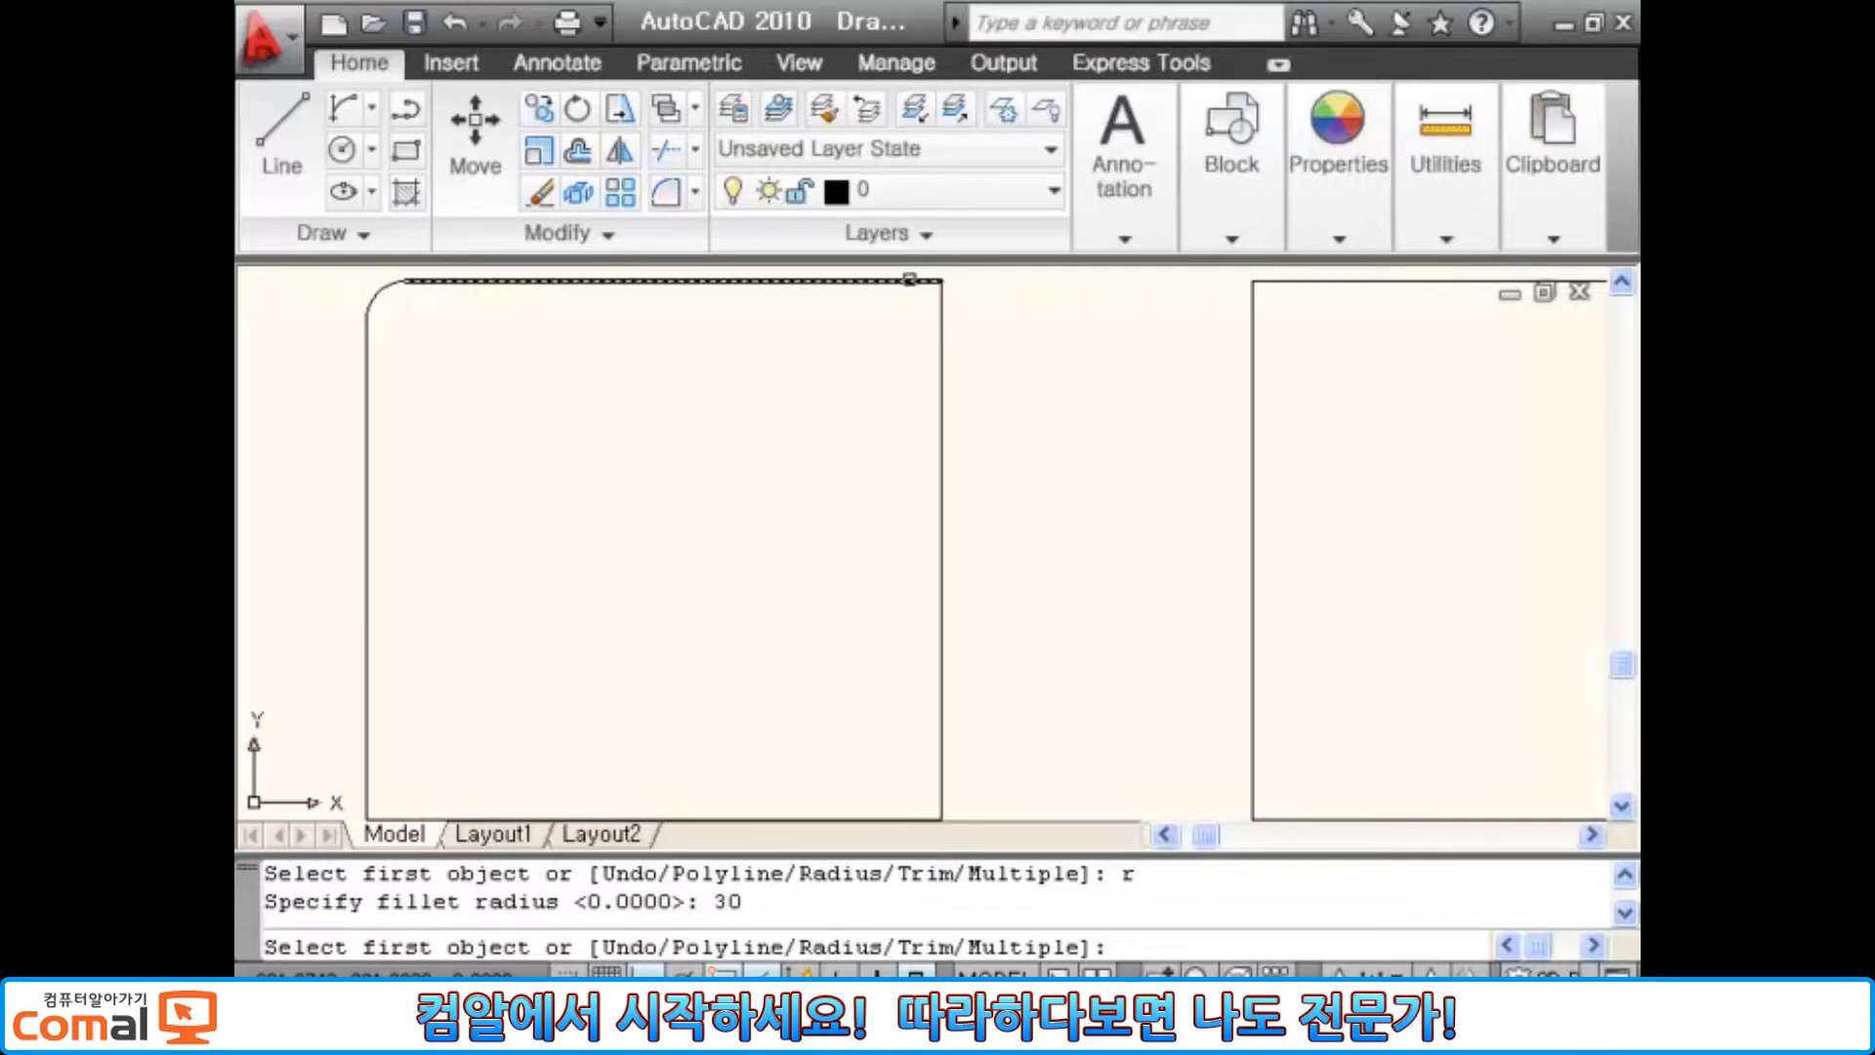
{"action": "left_click", "coordinate": [909, 279]}
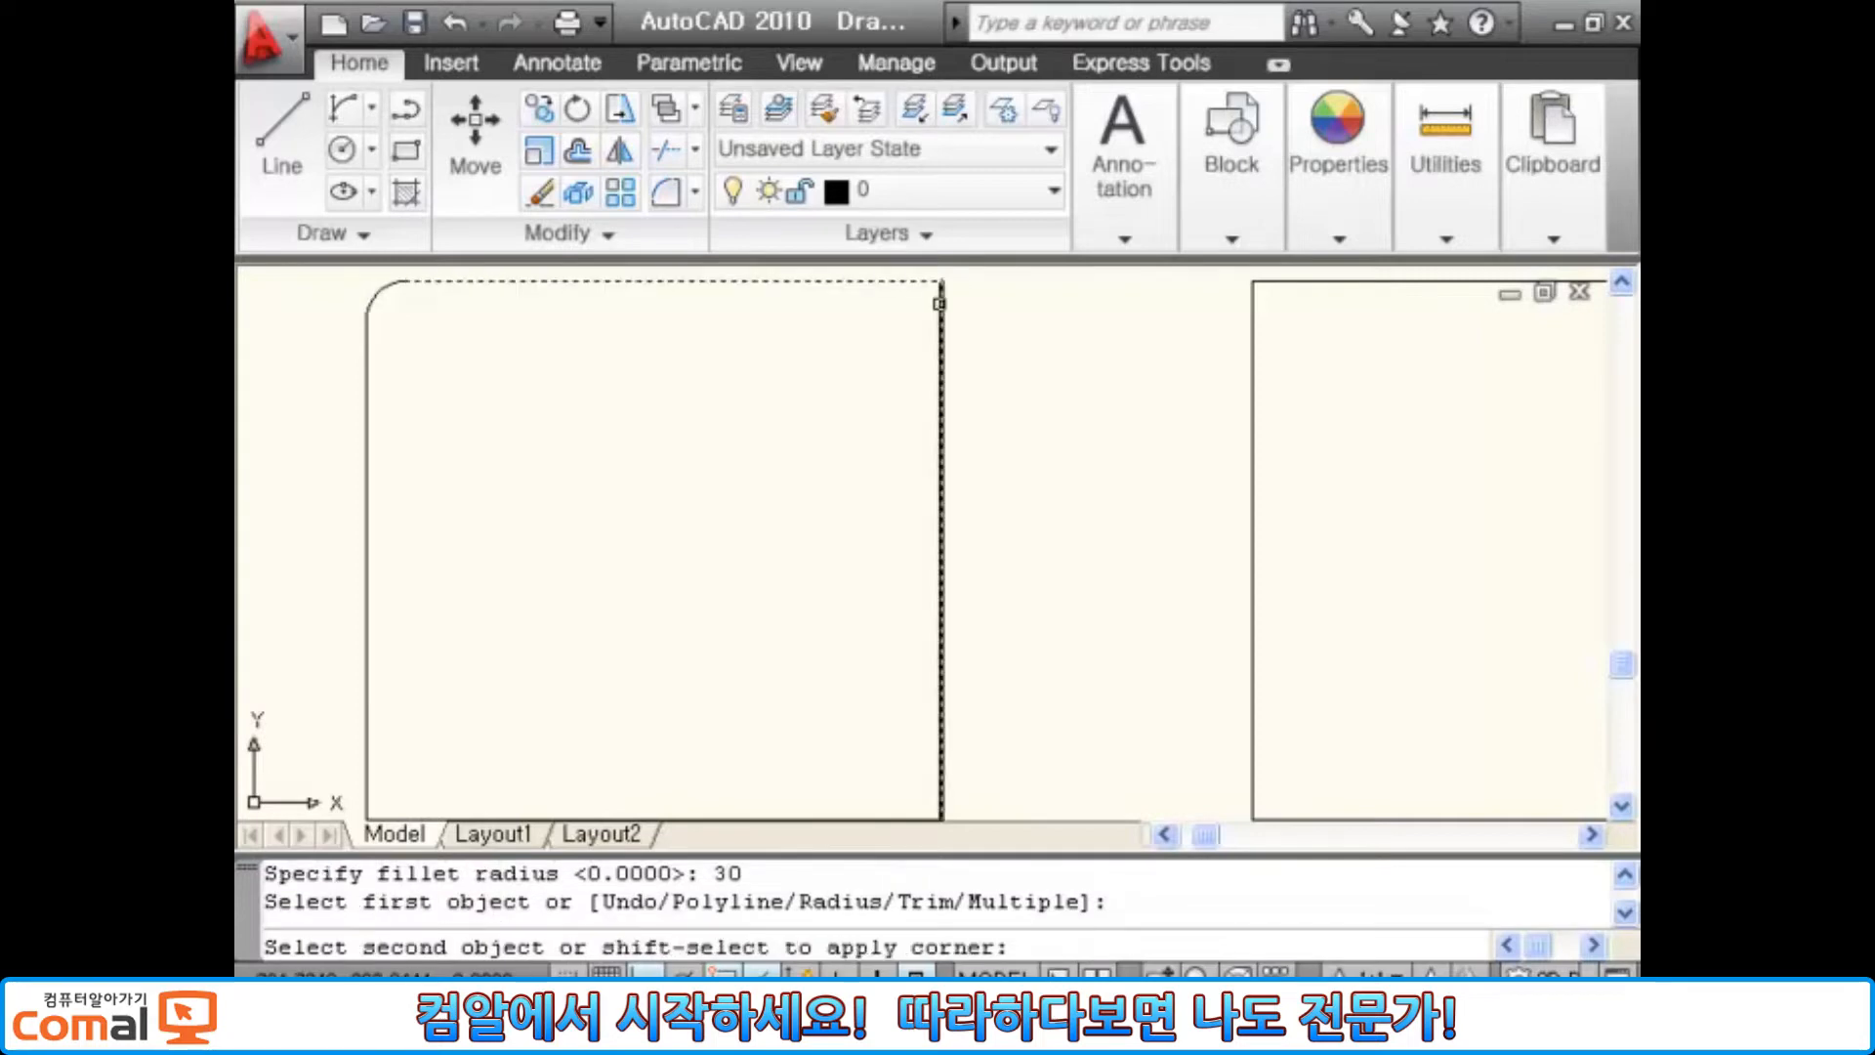
{"action": "left_click", "coordinate": [941, 313]}
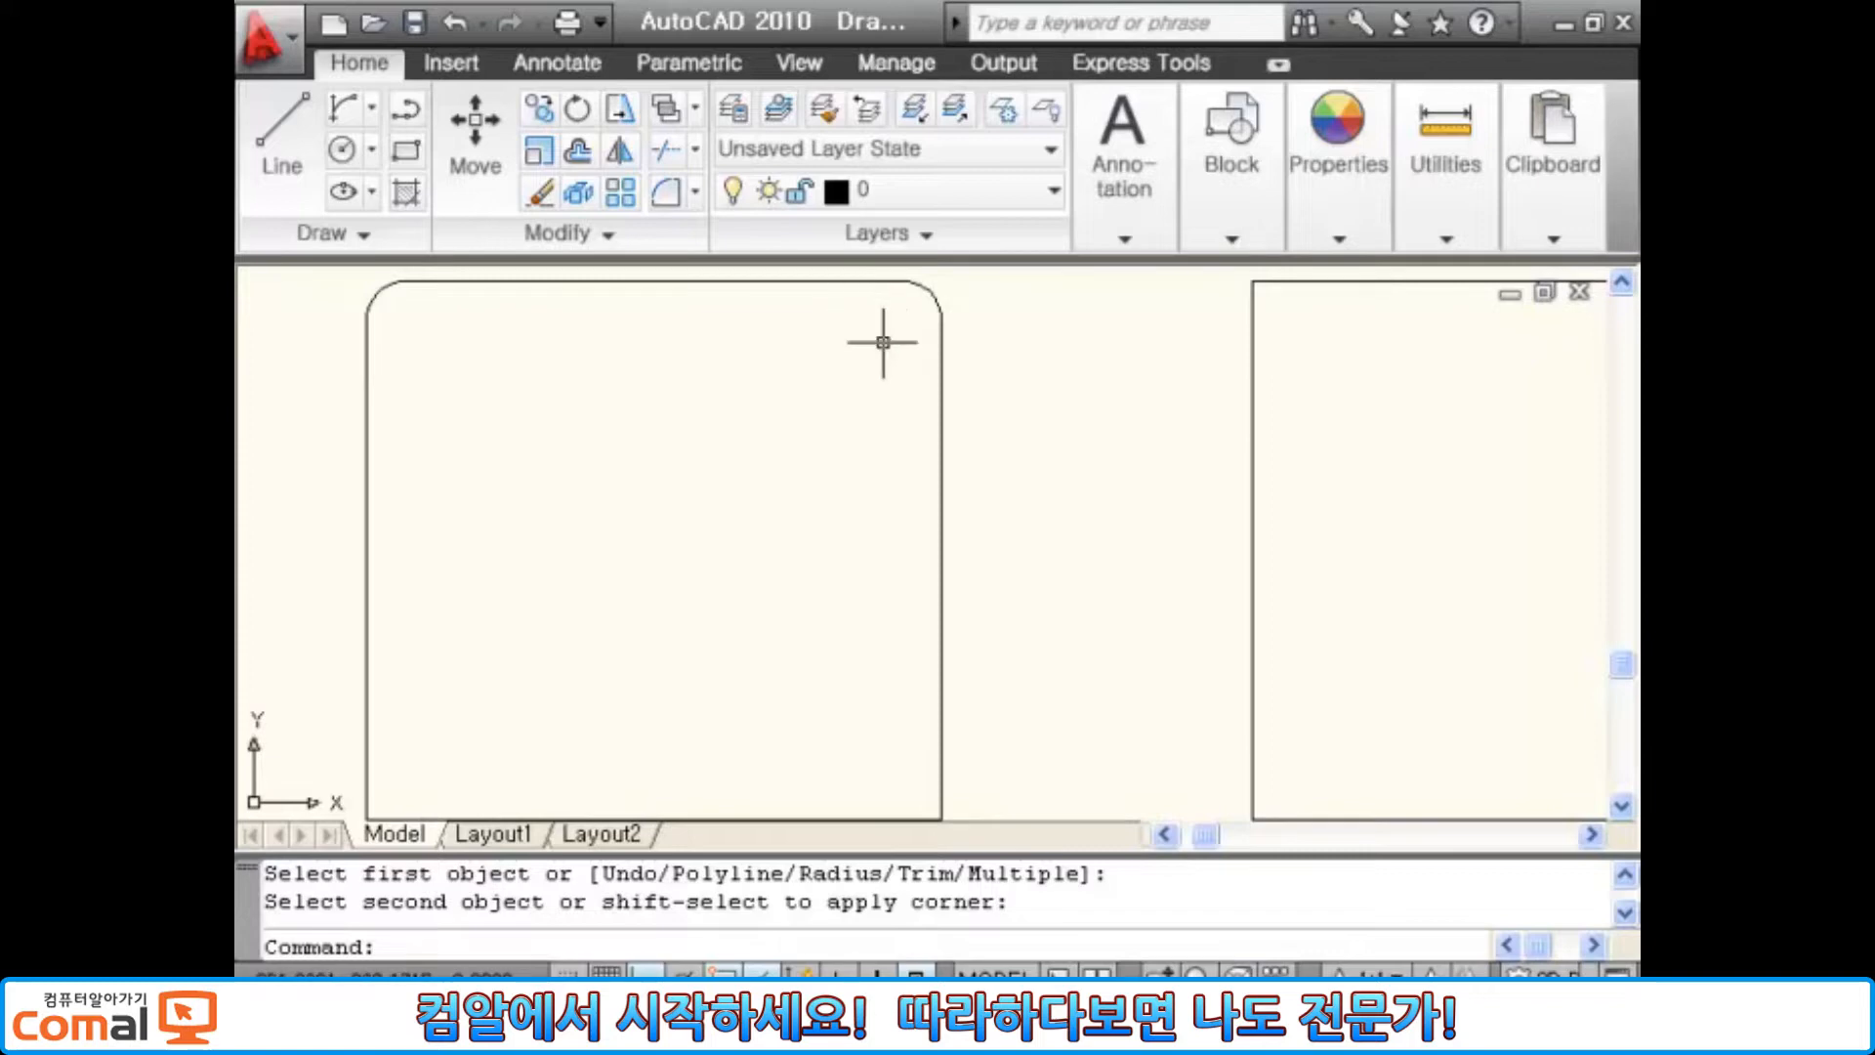
{"action": "left_click", "coordinate": [930, 291]}
{"action": "key", "text": "Escape"}
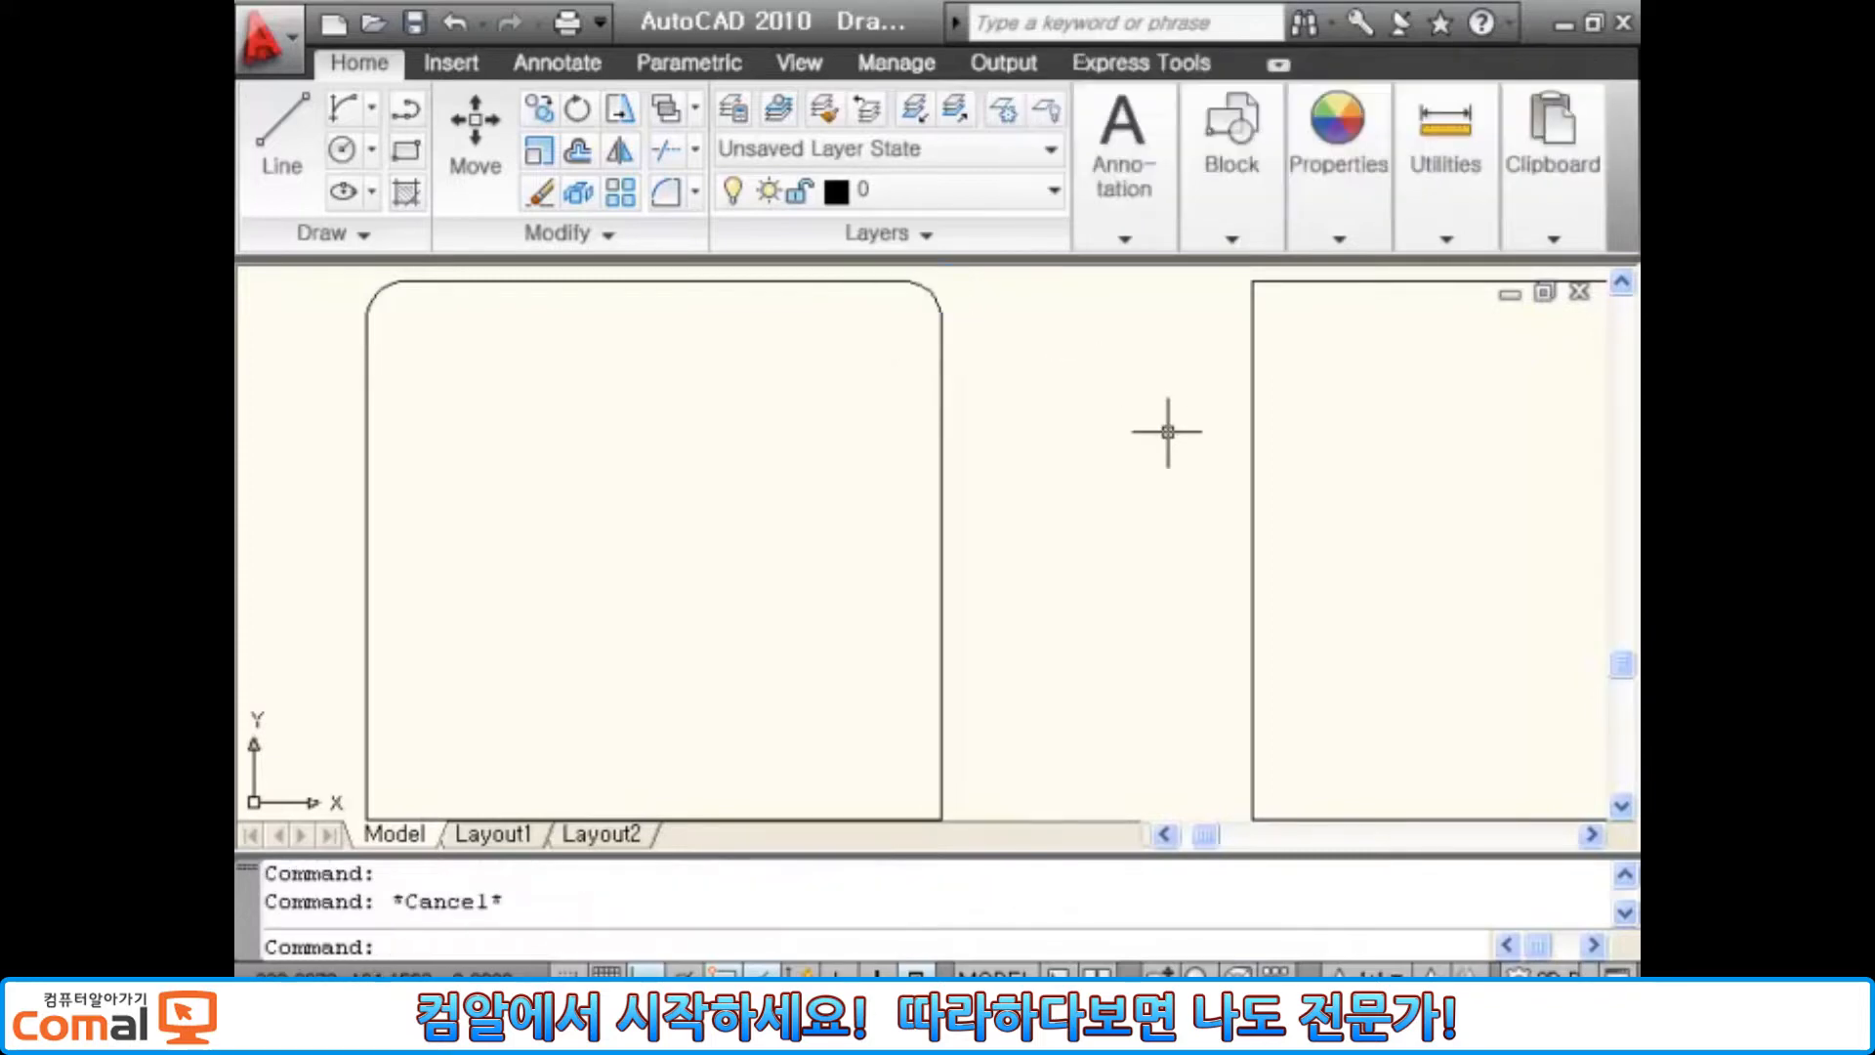
Step: Fillet the lower-right corner of the left square with a radius of 100
{"action": "scroll", "coordinate": [838, 699], "scroll_direction": "down", "scroll_amount": 2}
{"action": "middle_click_drag", "start_coordinate": [839, 699], "coordinate": [850, 577]}
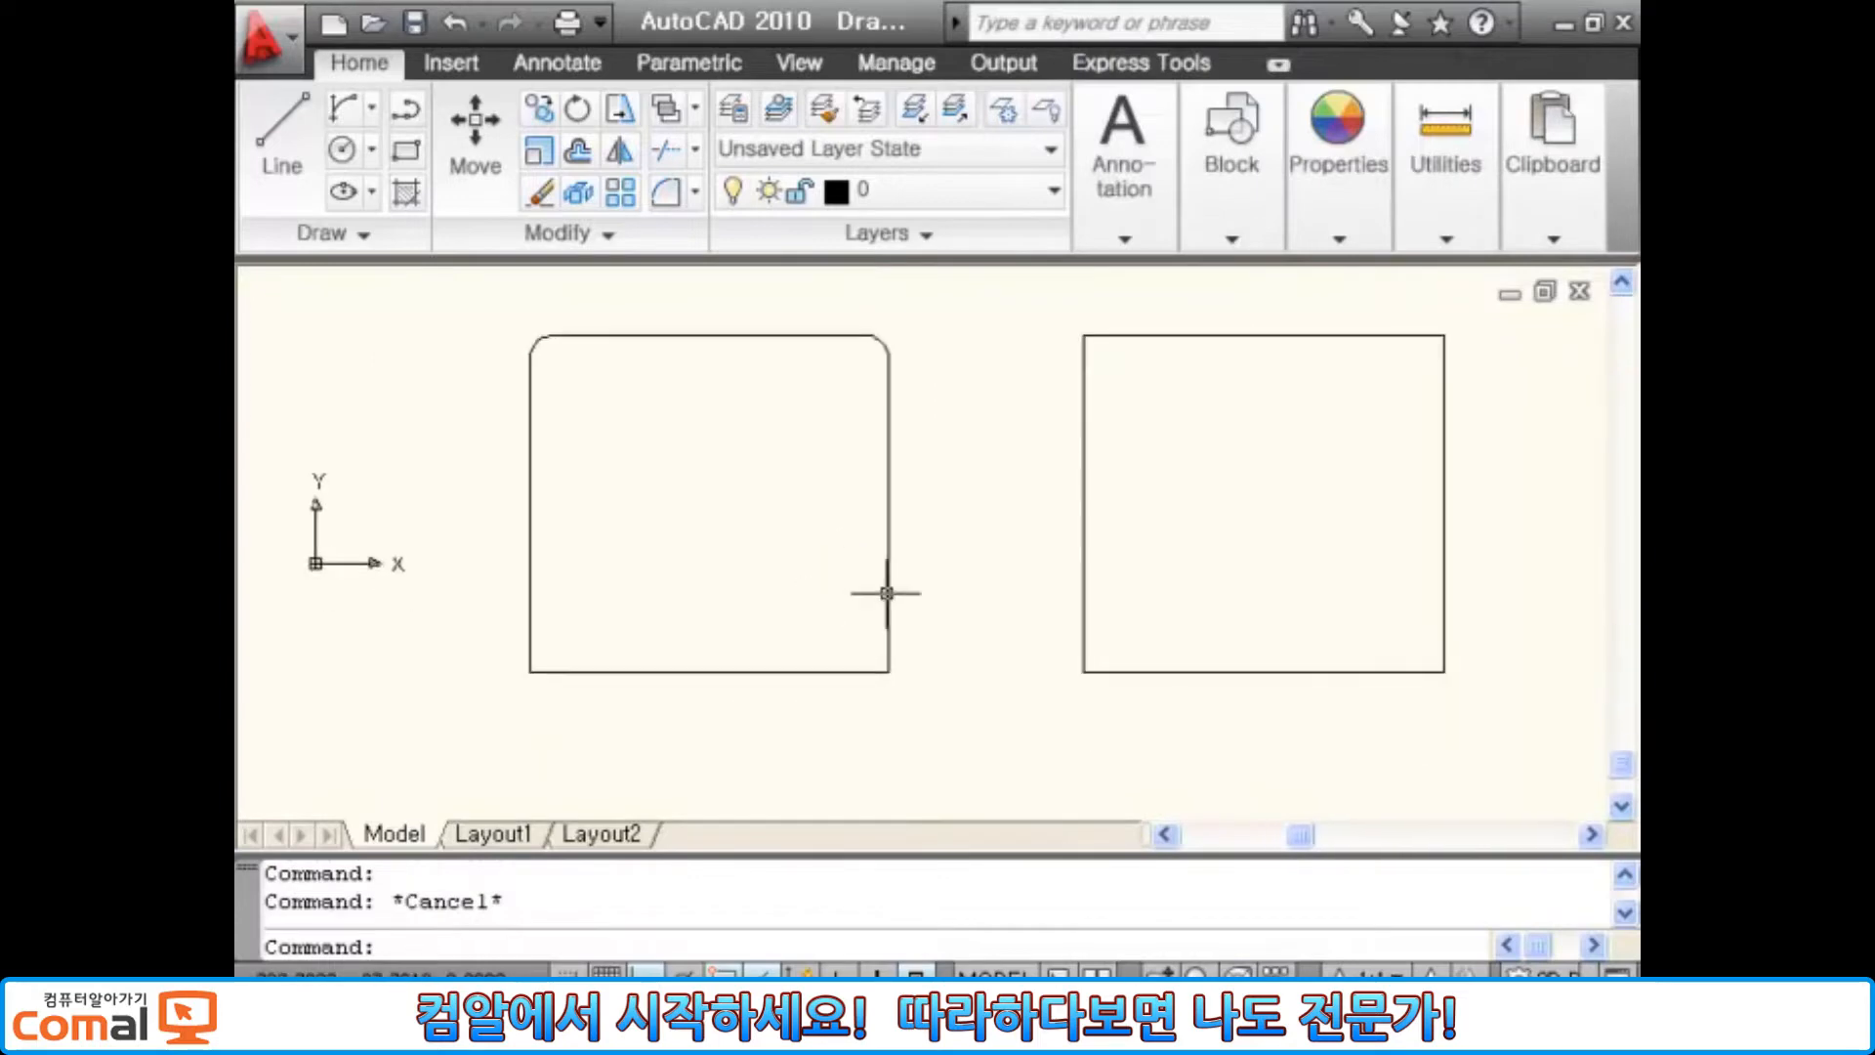
{"action": "type", "text": "f"}
{"action": "key", "text": "Return"}
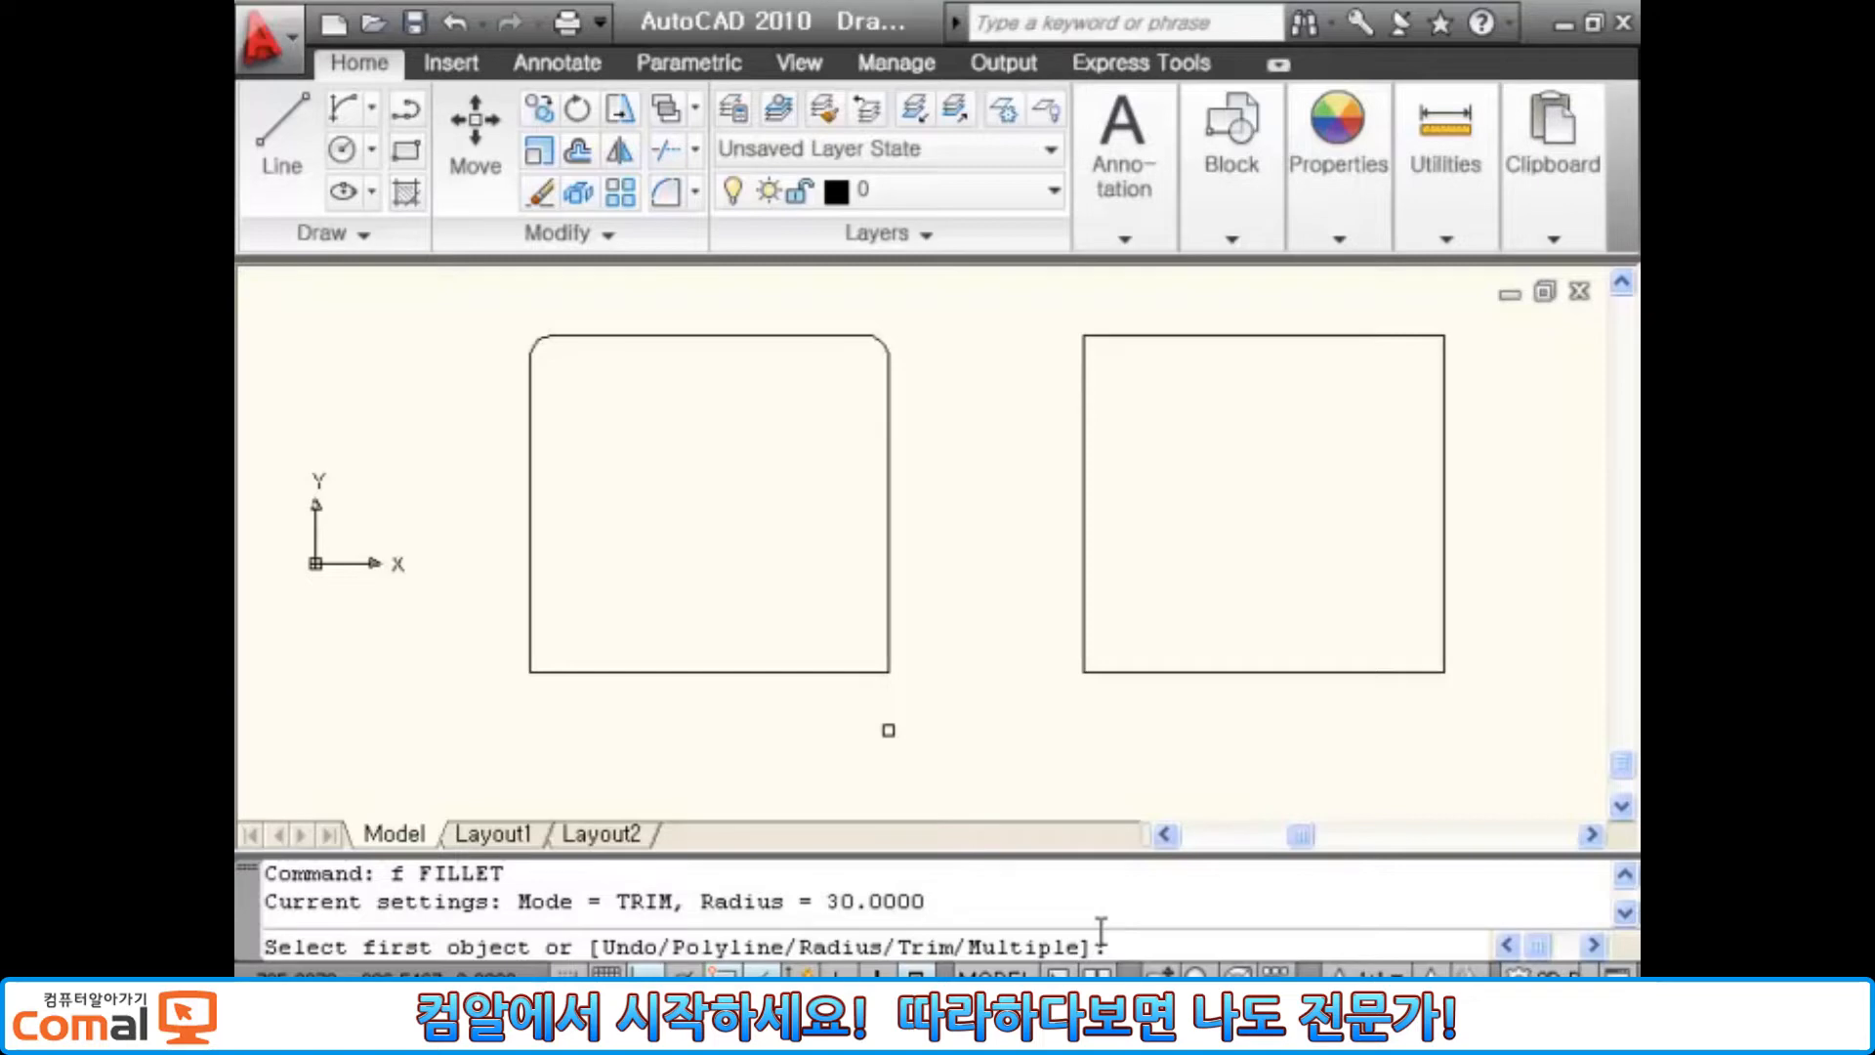
{"action": "type", "text": "r"}
{"action": "key", "text": "Return"}
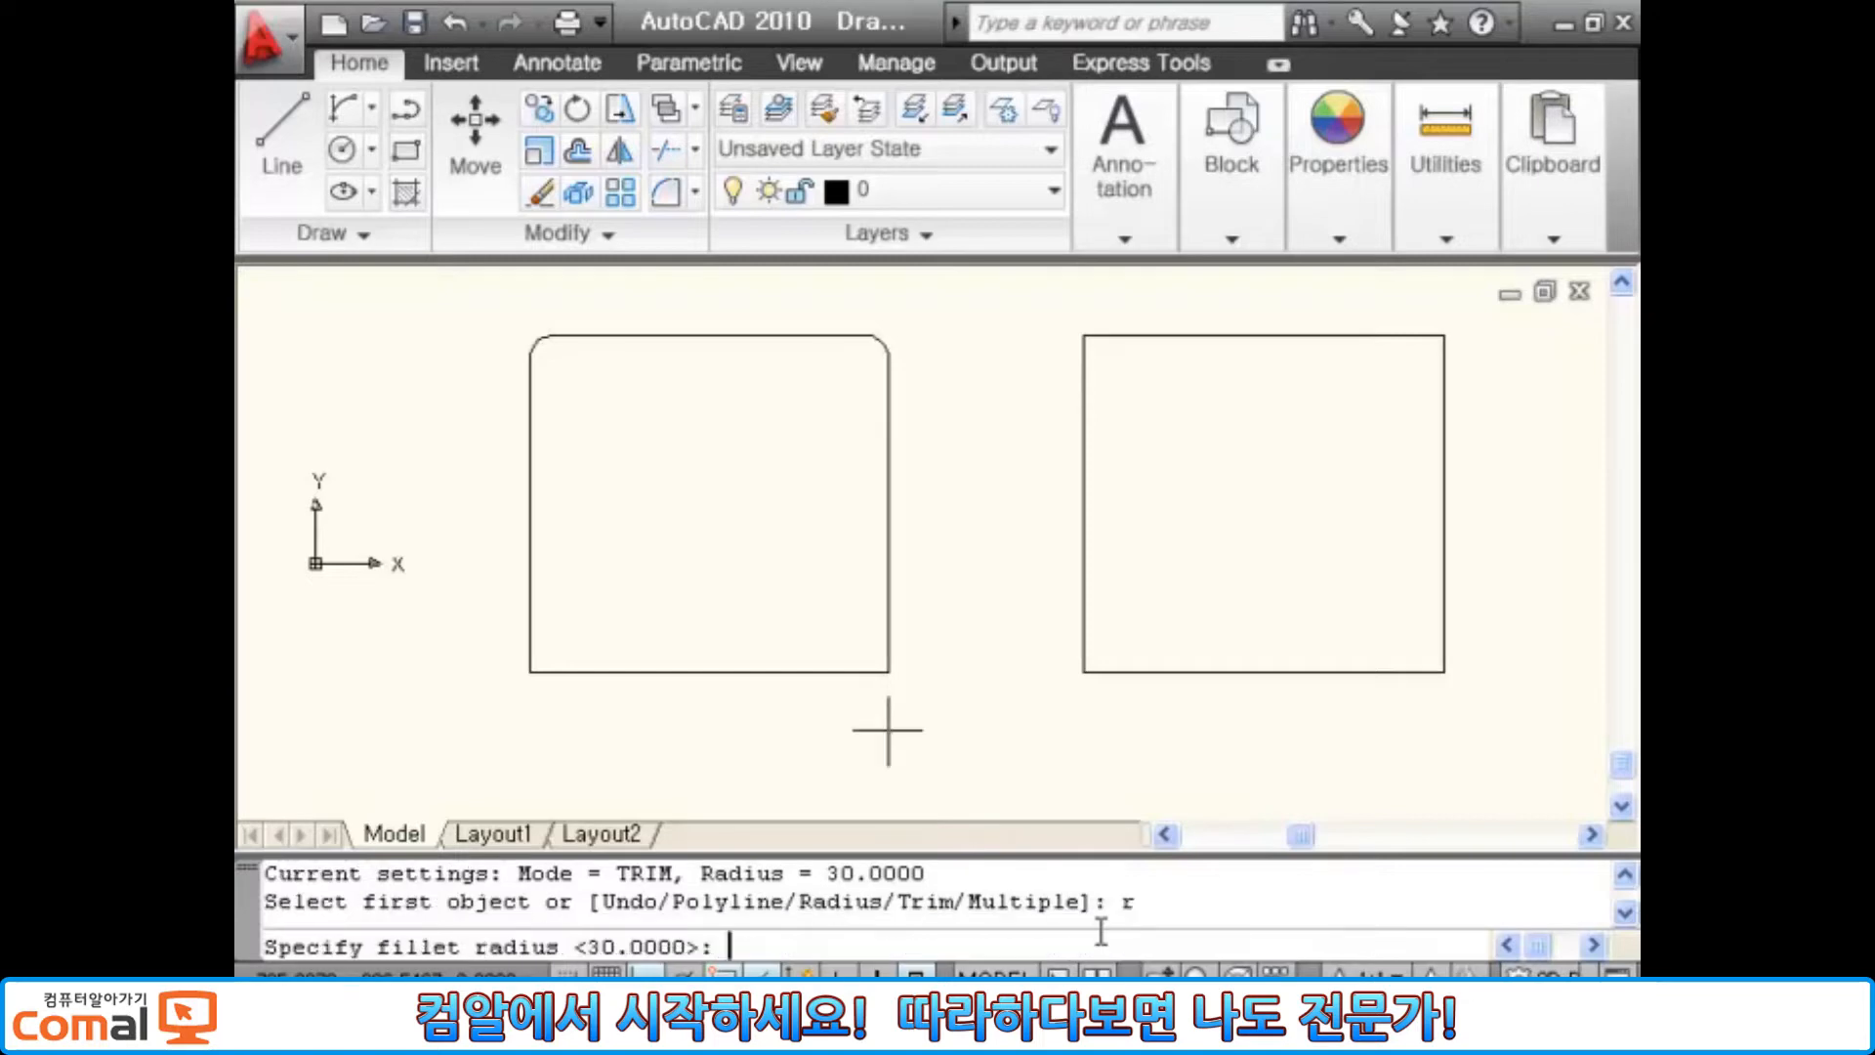
{"action": "type", "text": "100"}
{"action": "key", "text": "Return"}
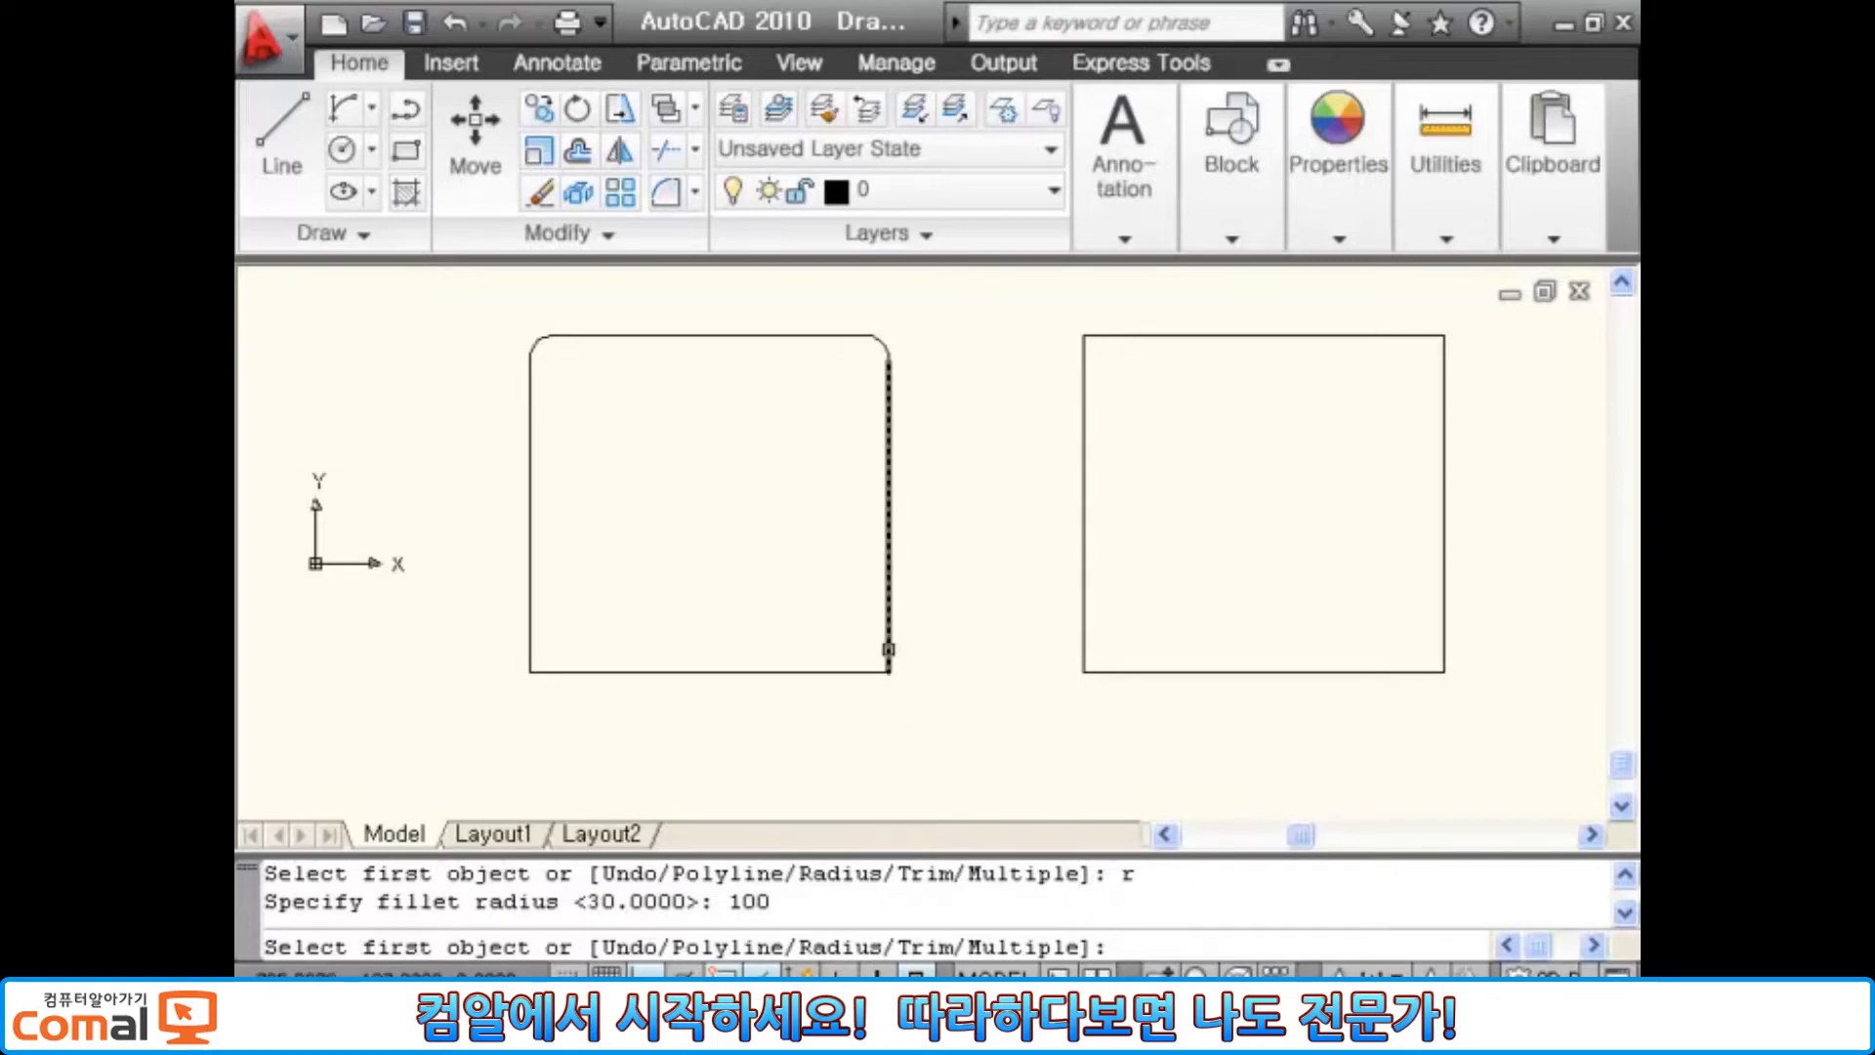
{"action": "left_click", "coordinate": [891, 651]}
{"action": "left_click", "coordinate": [859, 669]}
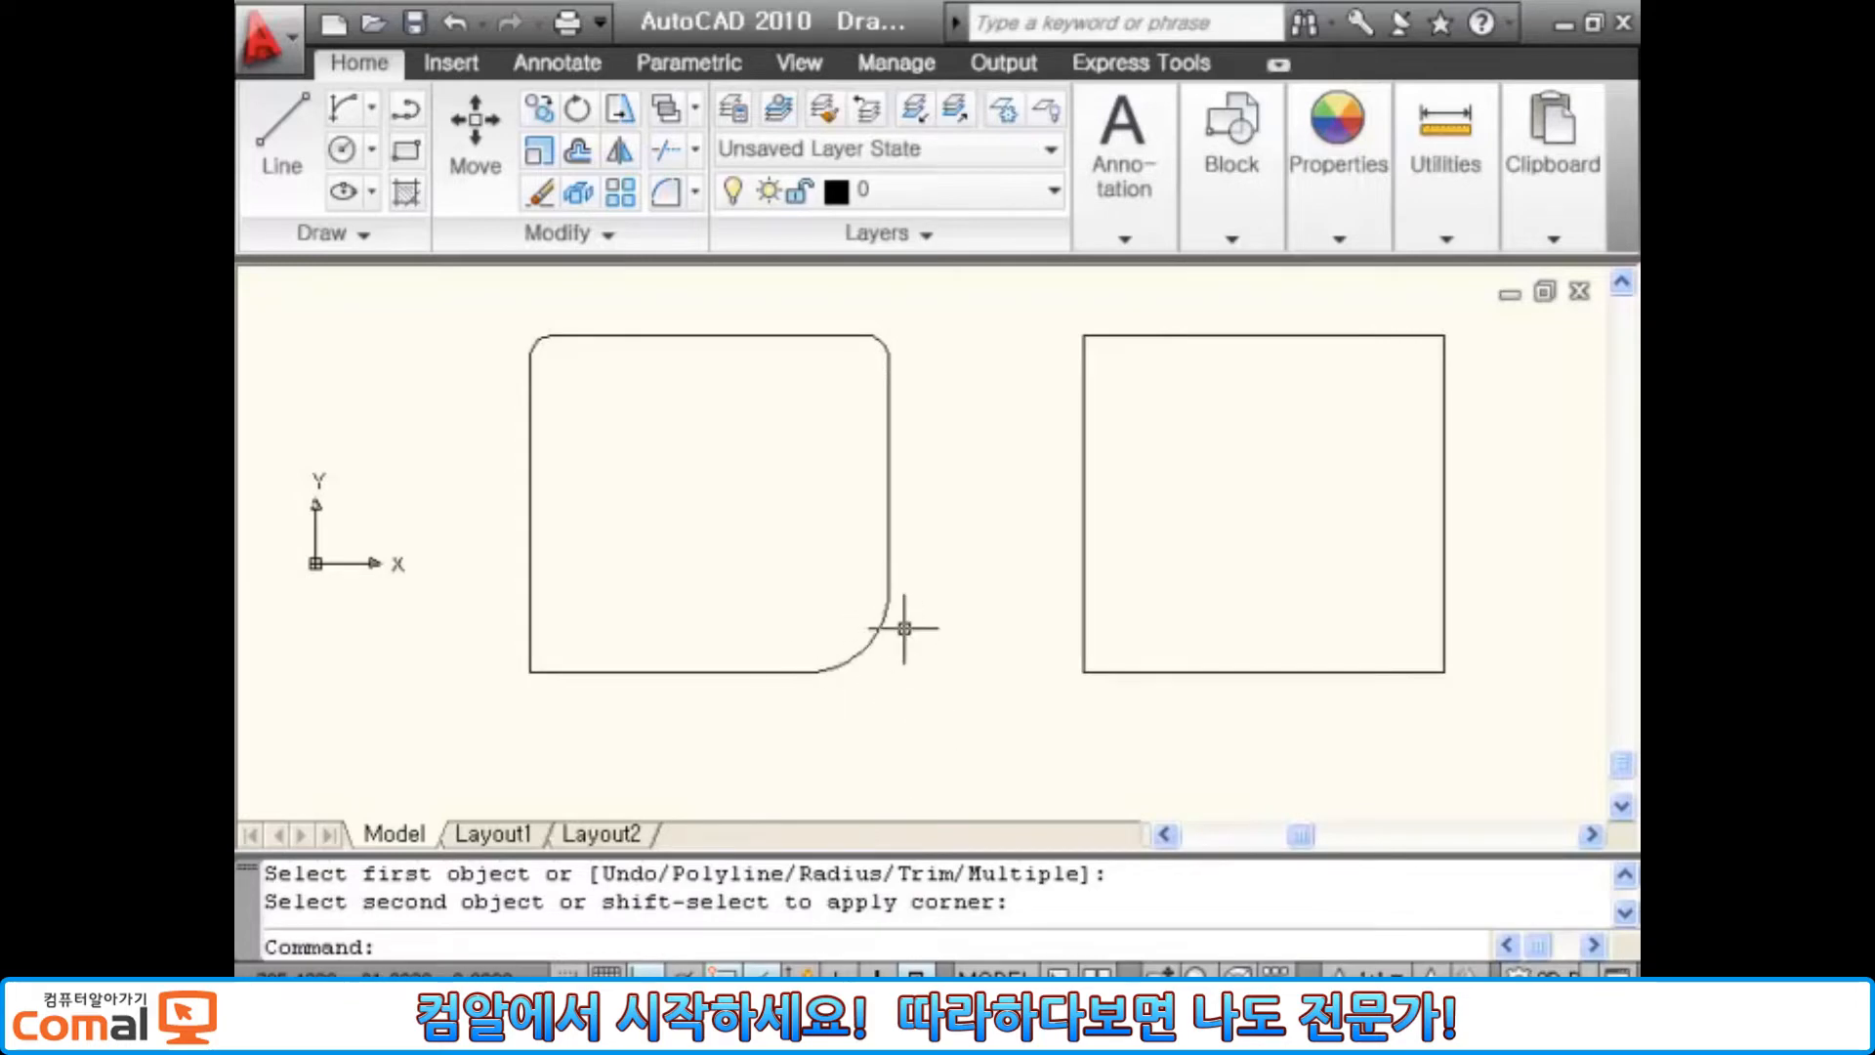
Step: Fillet the lower-left corner of the left square in No trim mode, keeping the radius of 100
{"action": "key", "text": "Return"}
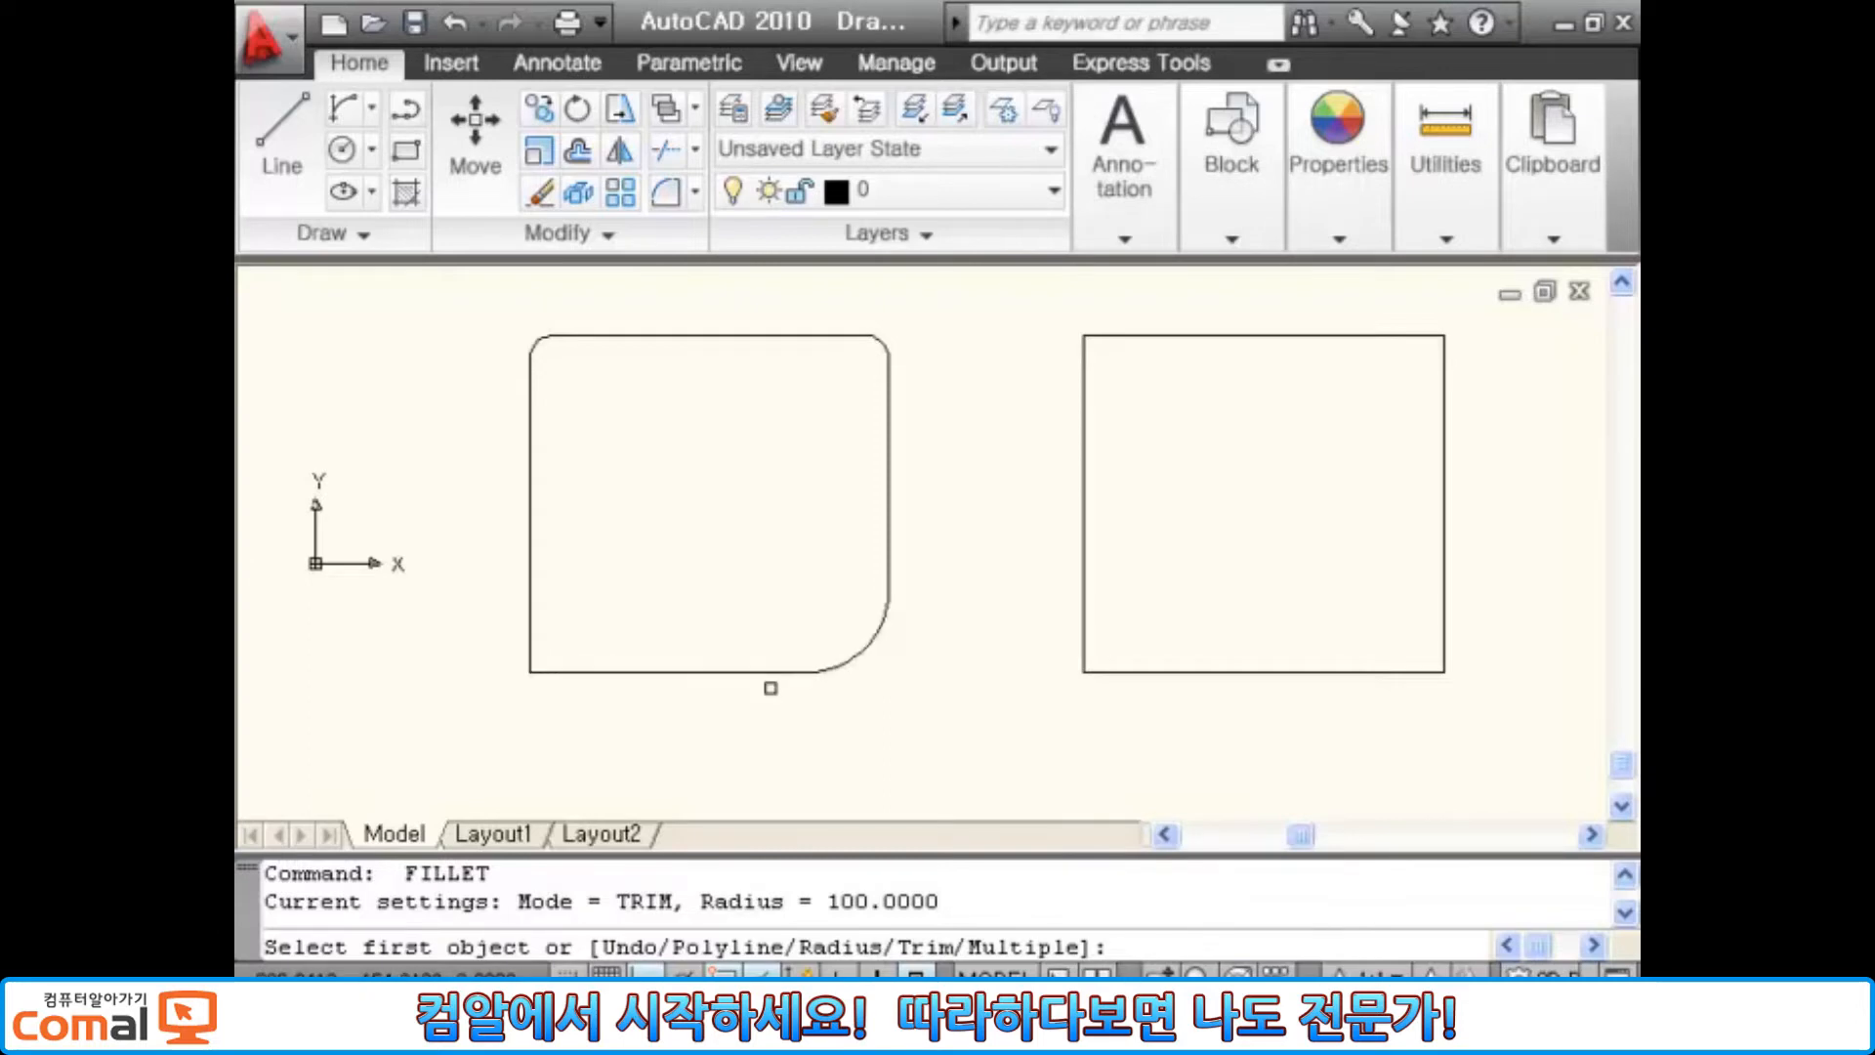
{"action": "type", "text": "t"}
{"action": "key", "text": "Return"}
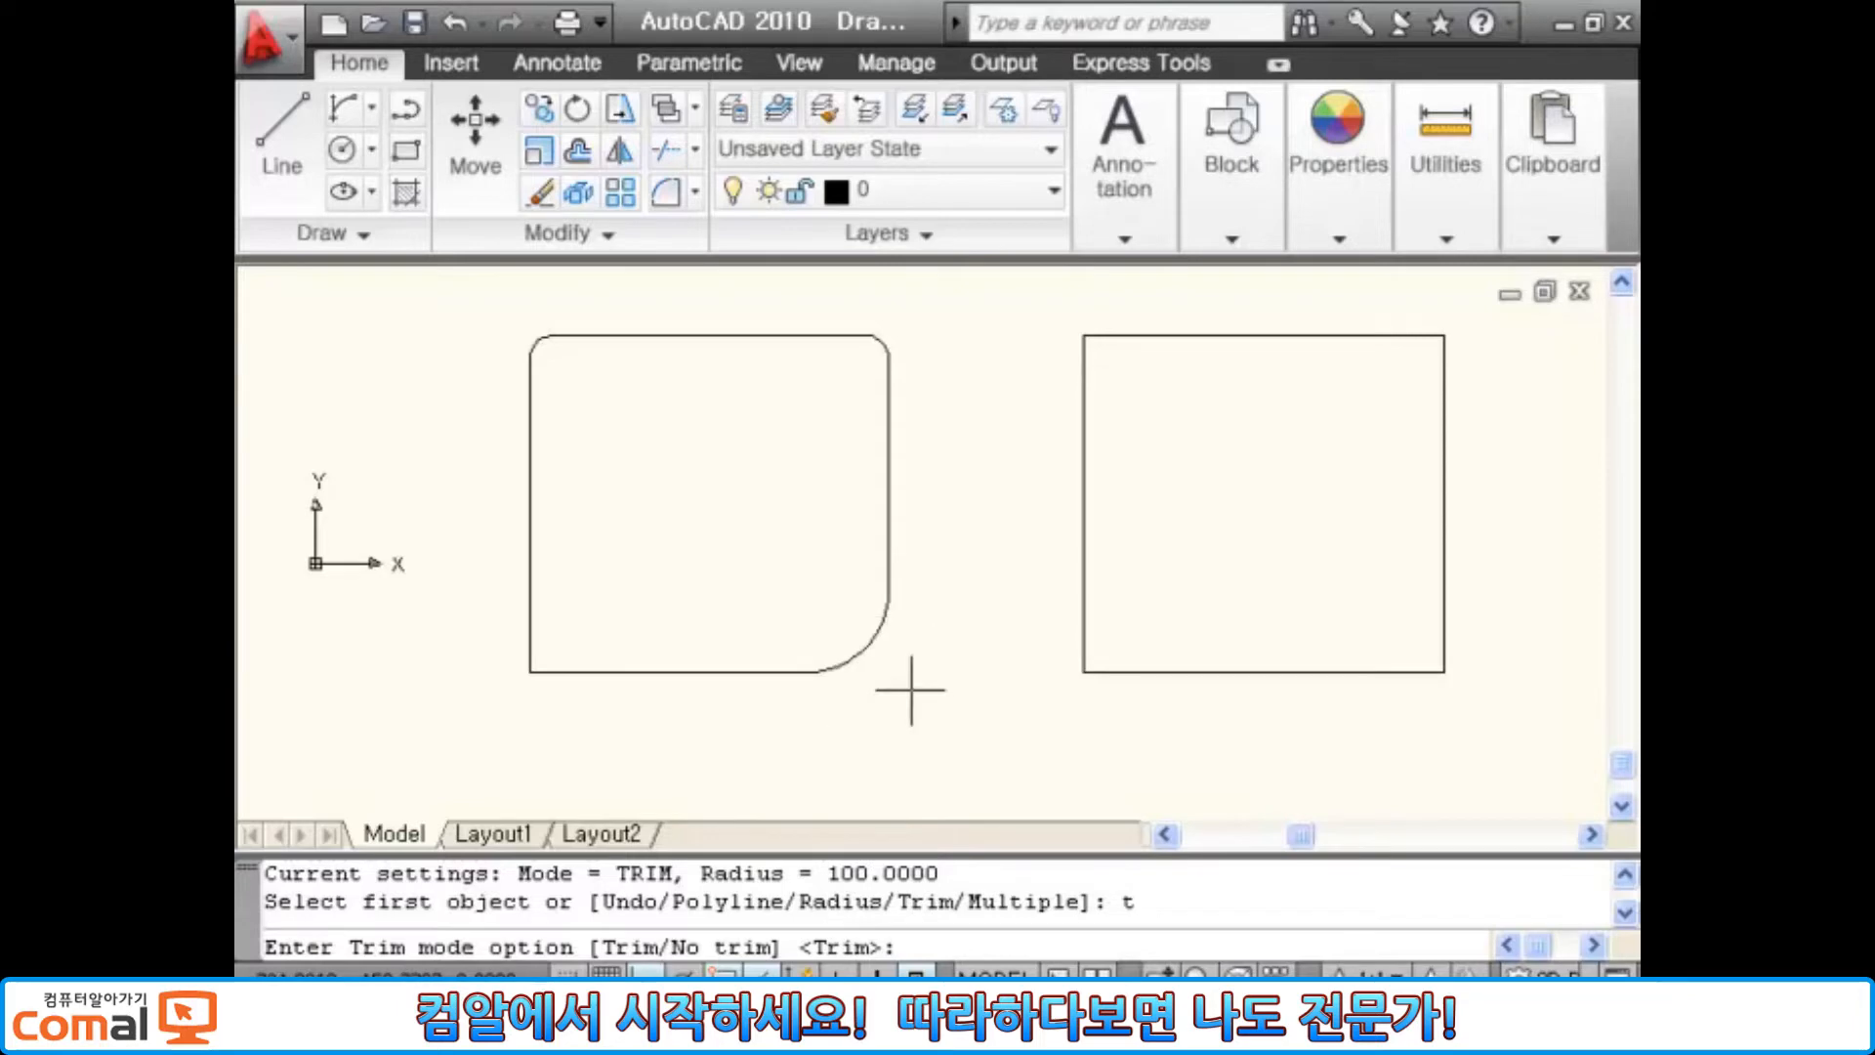
{"action": "type", "text": "n"}
{"action": "key", "text": "Return"}
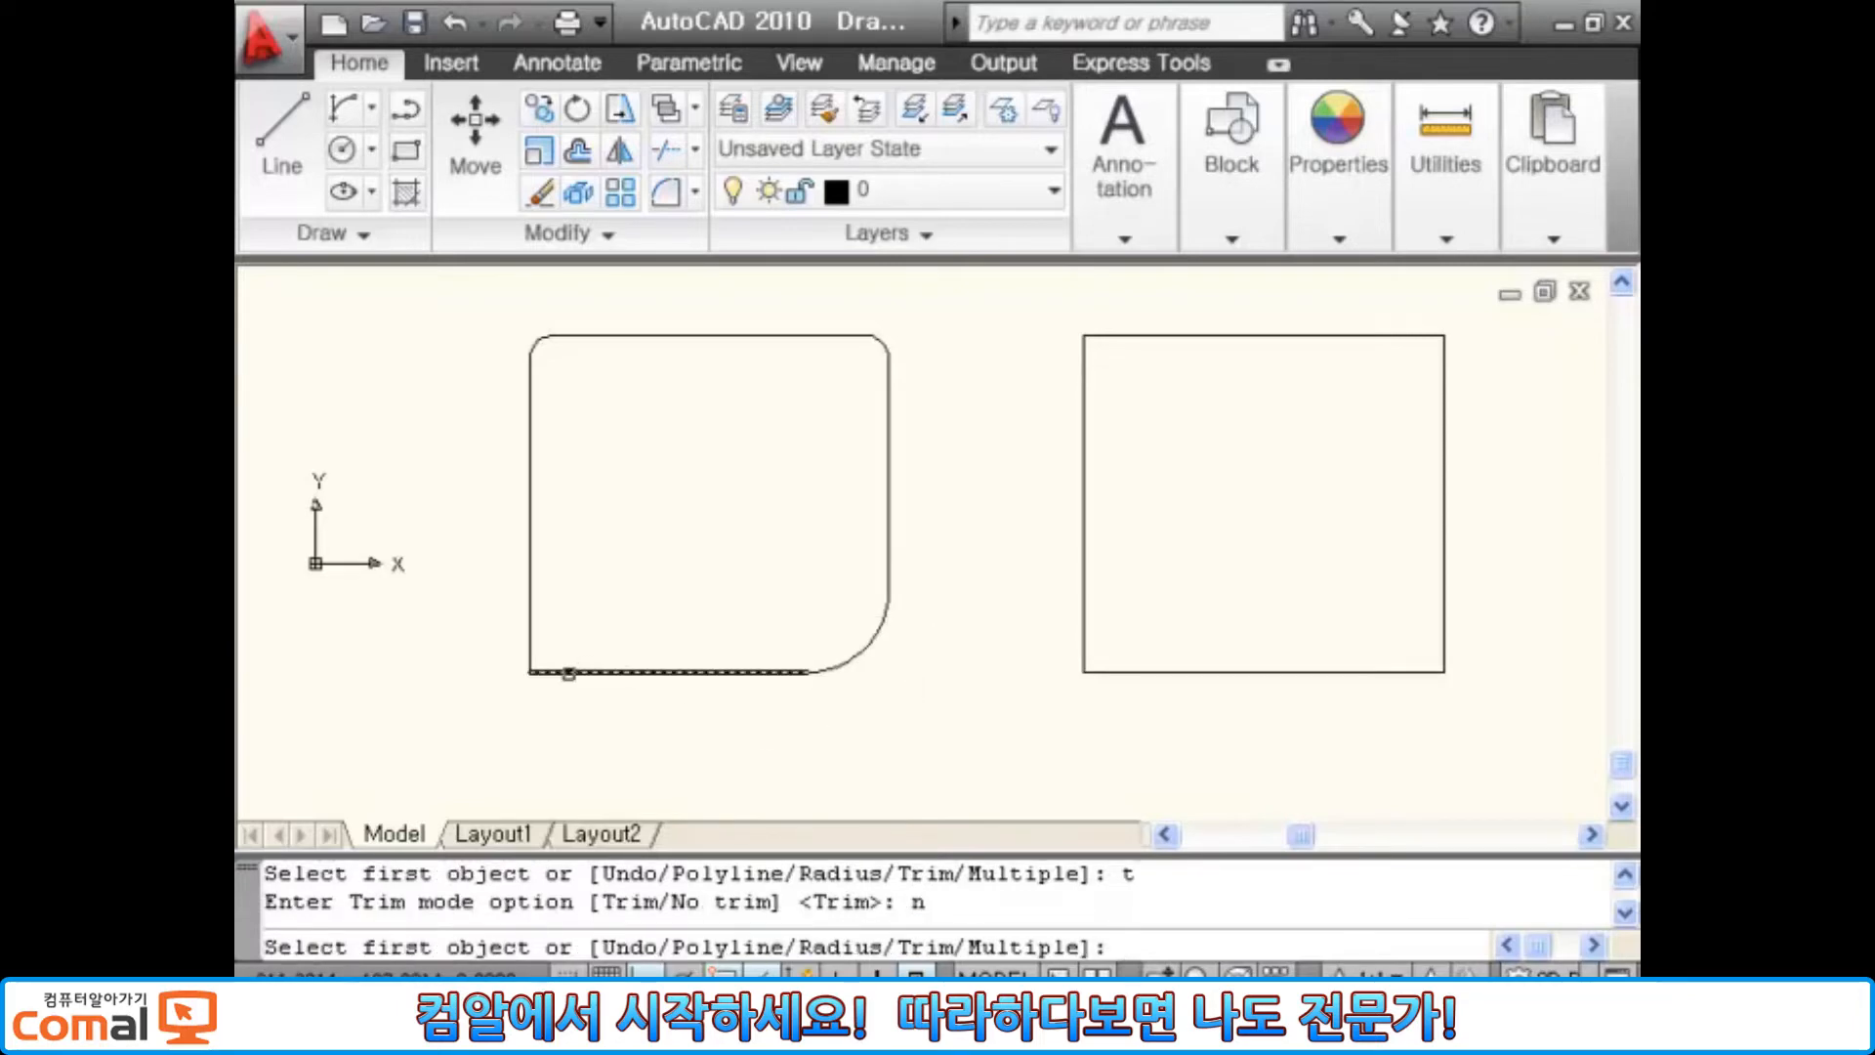
{"action": "left_click", "coordinate": [568, 673]}
{"action": "left_click", "coordinate": [528, 635]}
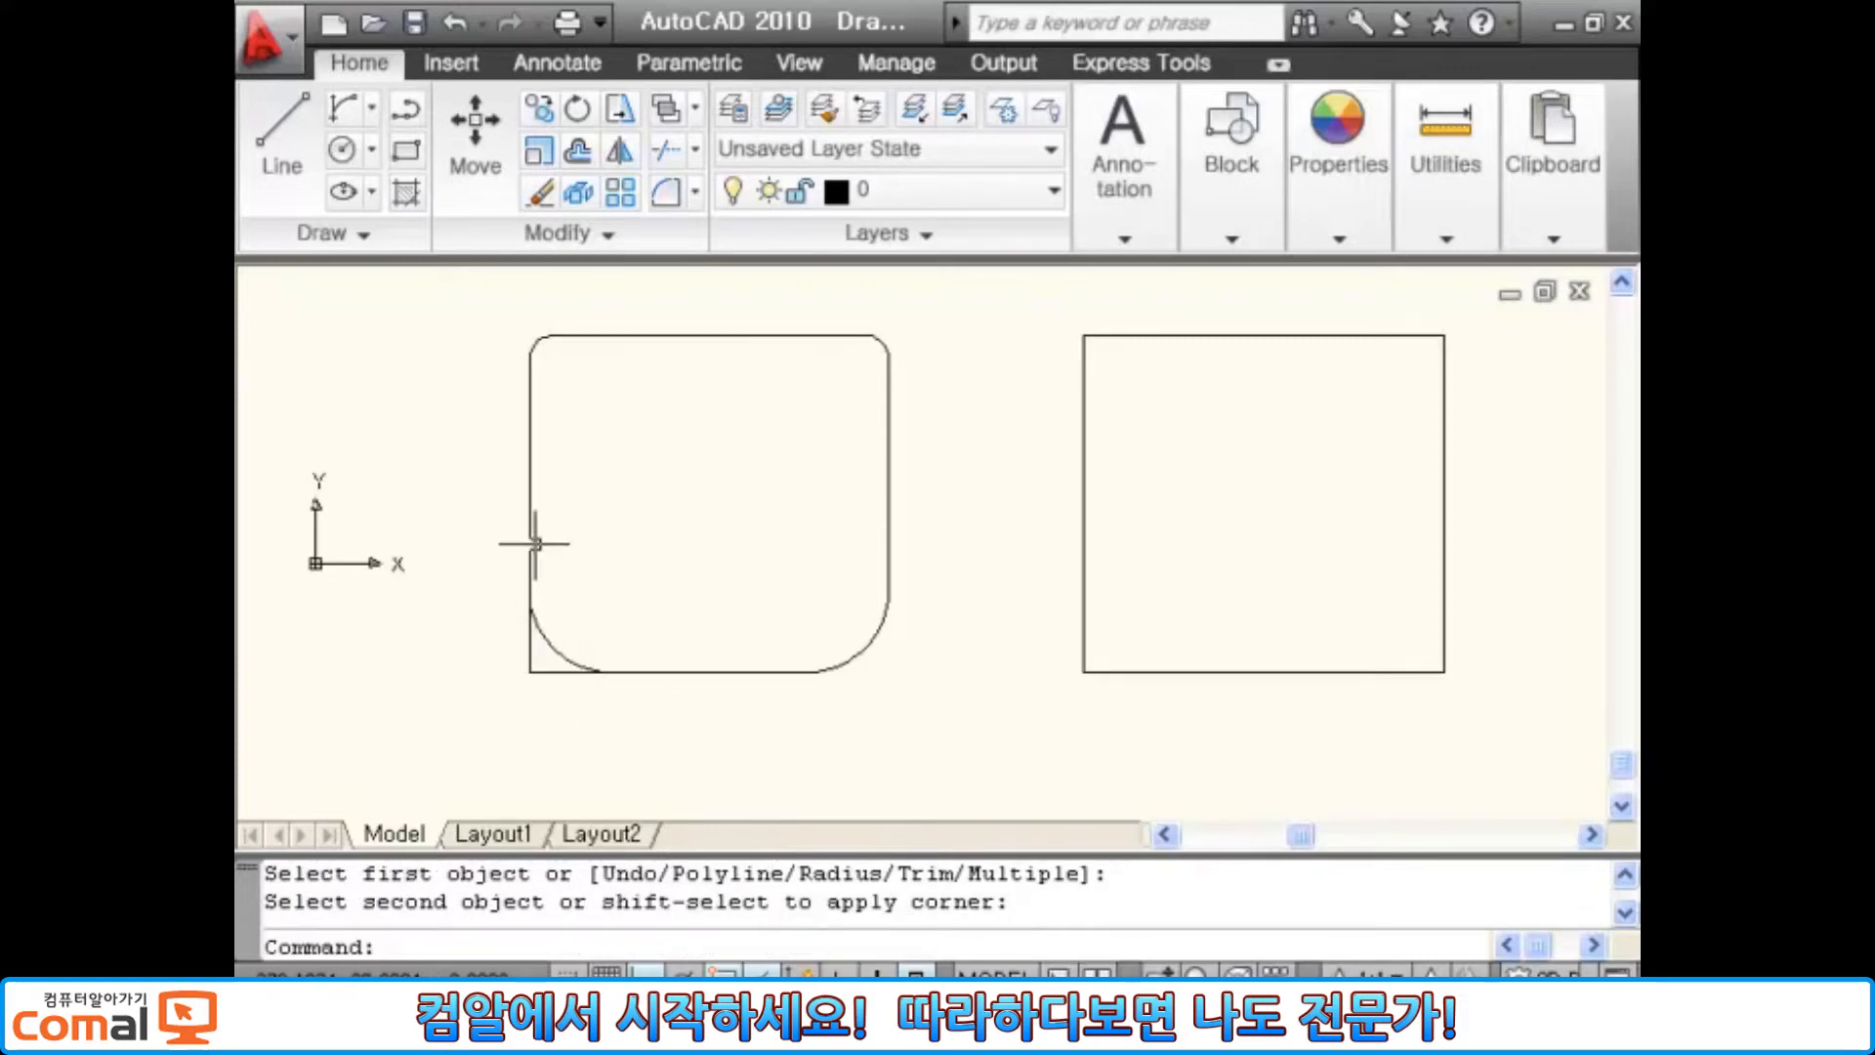
Step: Fillet the lower-left corner of the left square again in Trim mode with a radius of 50
{"action": "key", "text": "Return"}
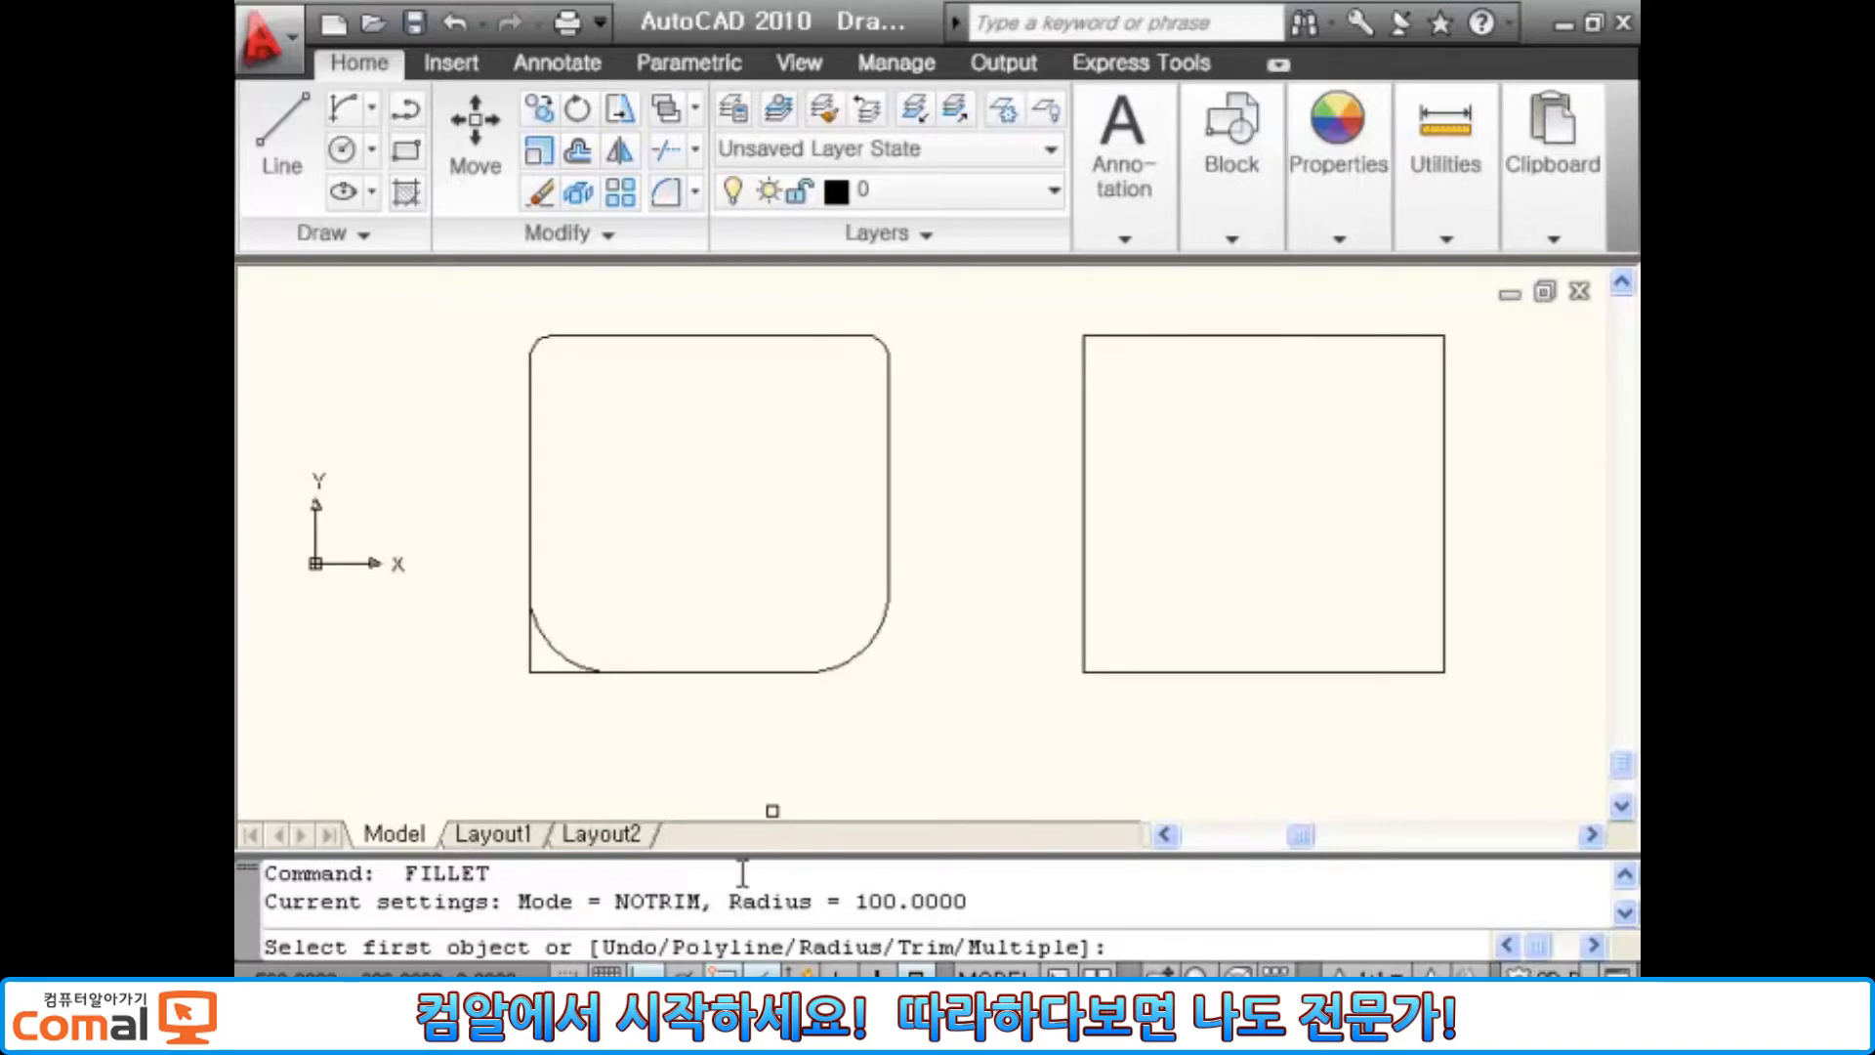
{"action": "type", "text": "t"}
{"action": "key", "text": "Return"}
{"action": "type", "text": "t"}
{"action": "key", "text": "Return"}
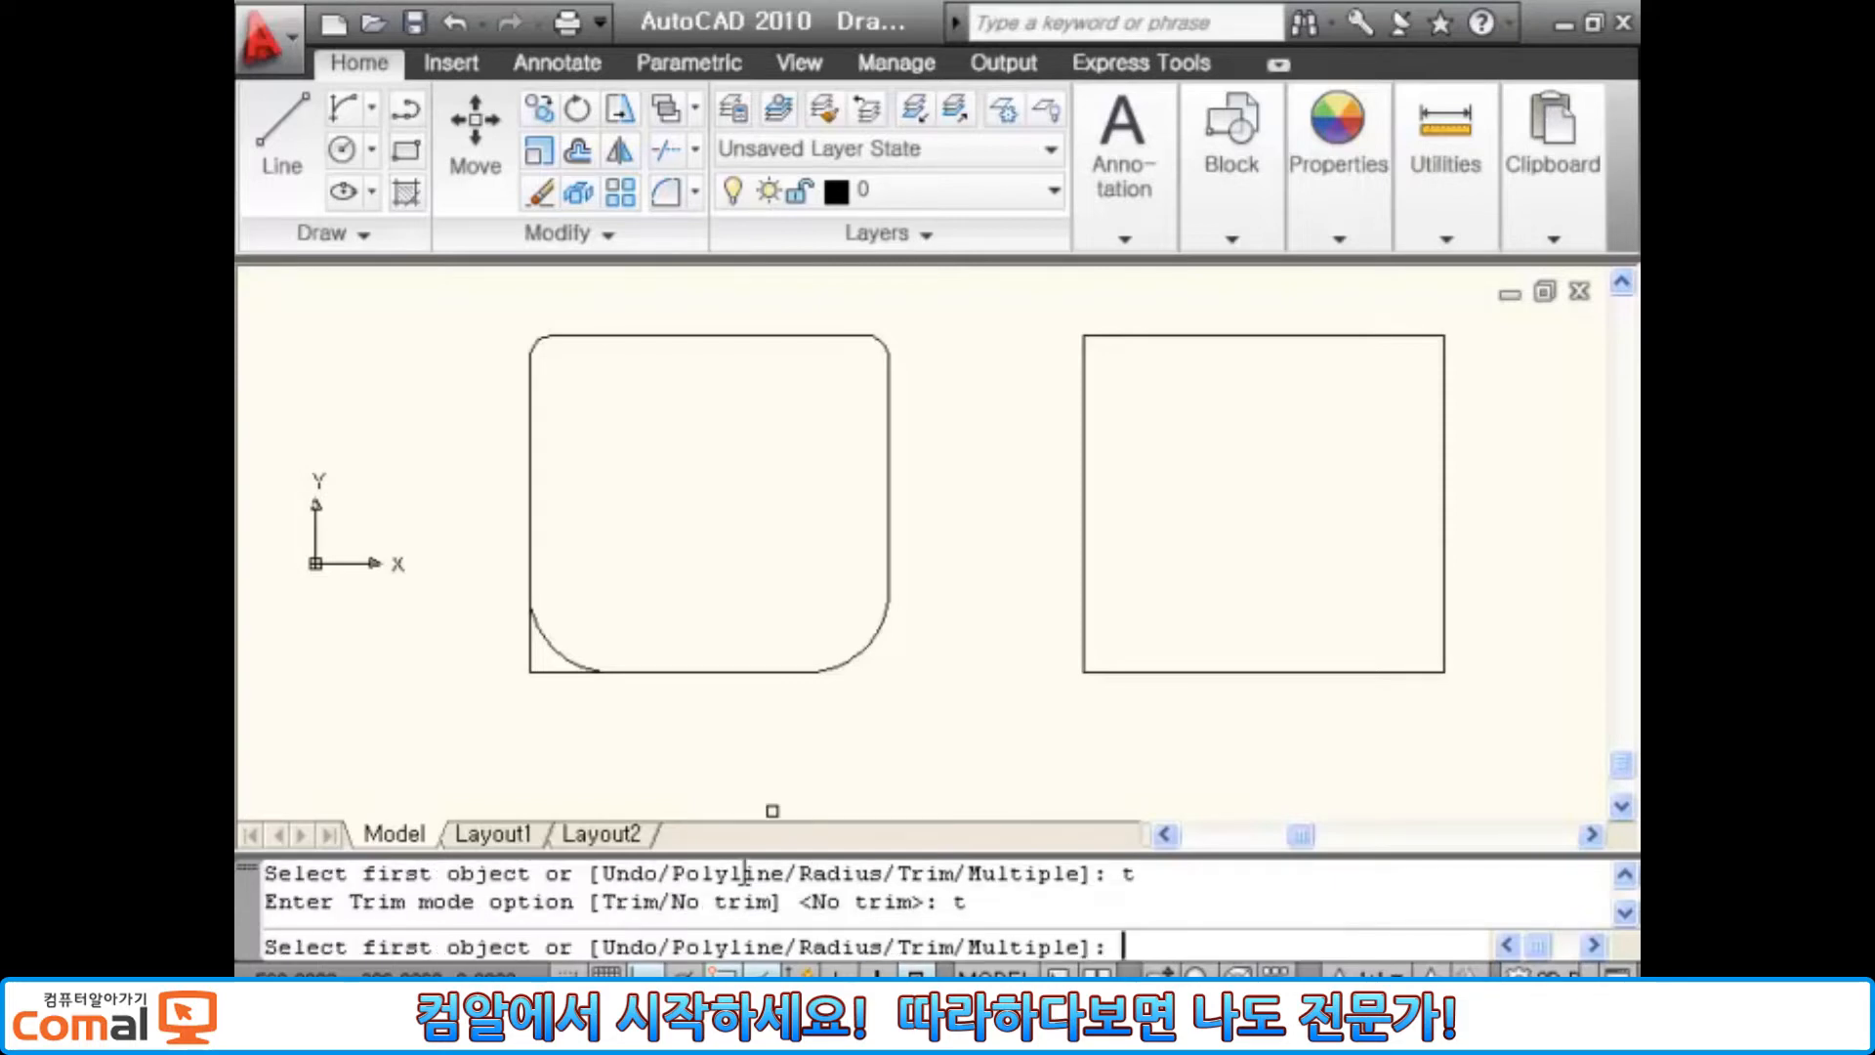
{"action": "type", "text": "r"}
{"action": "key", "text": "Return"}
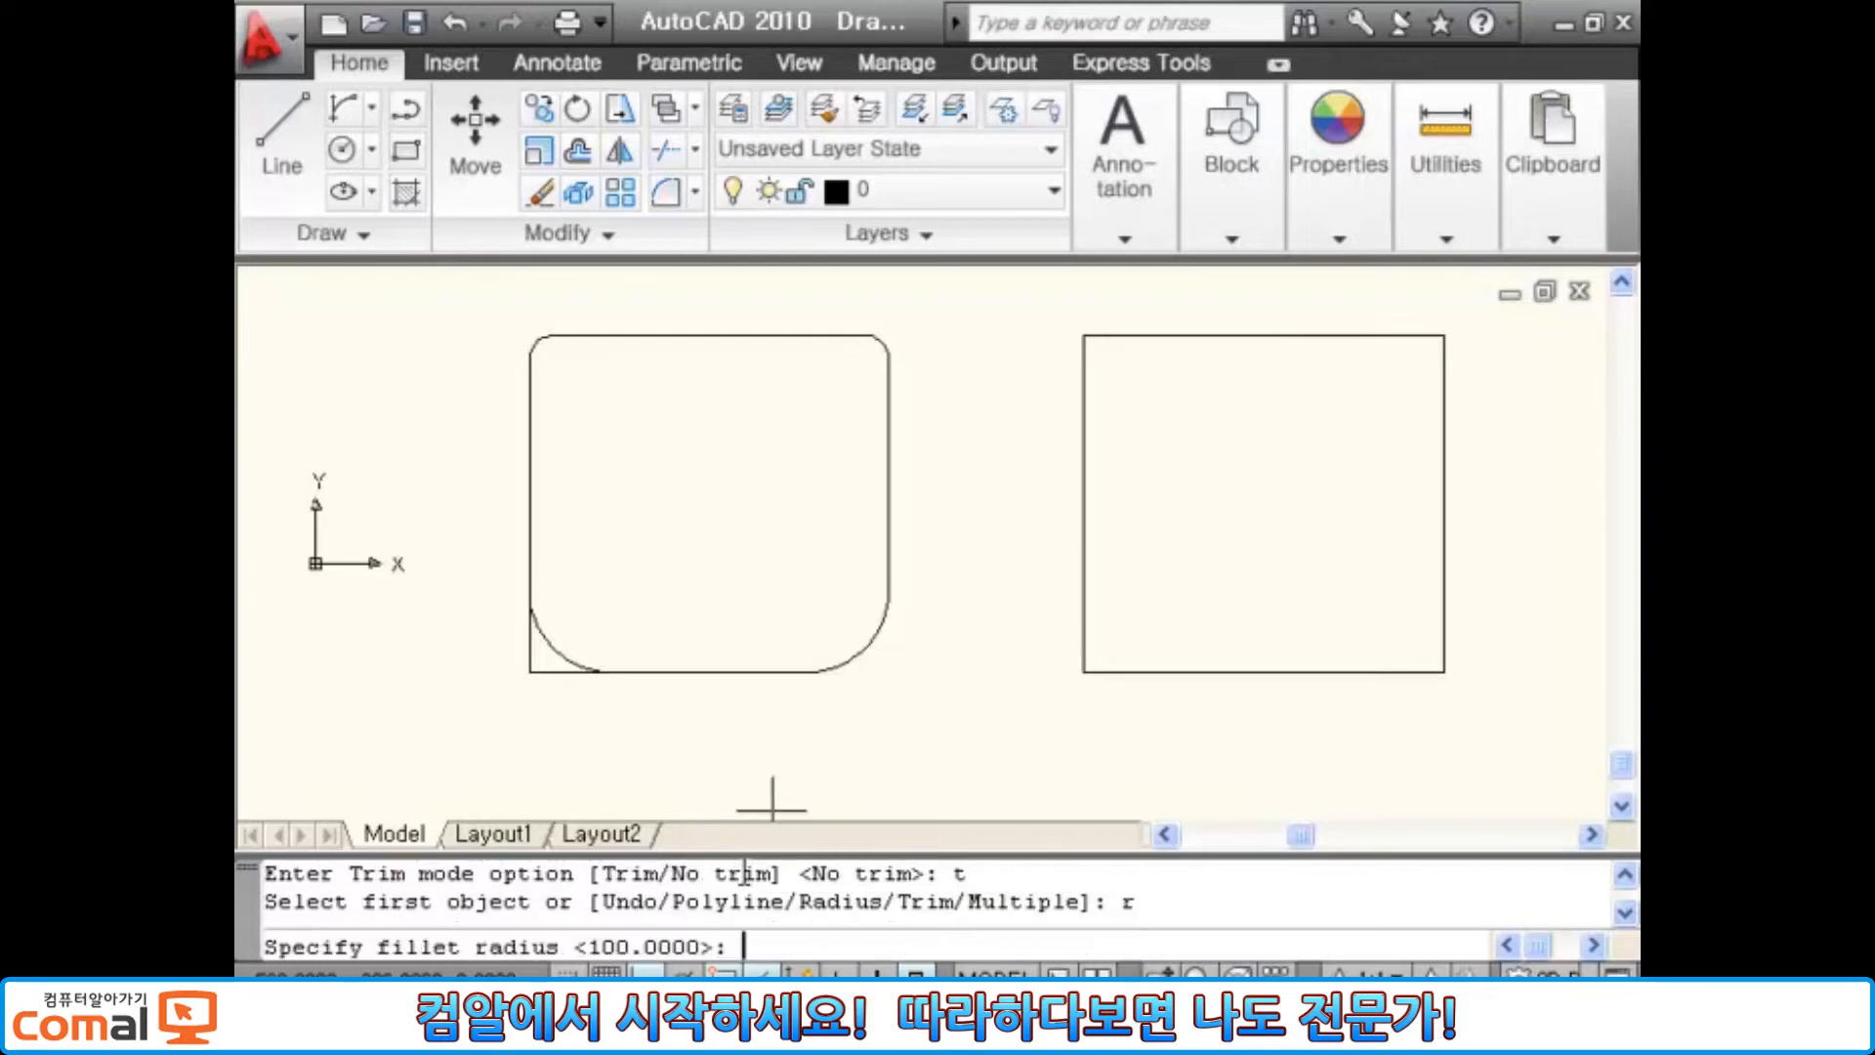
{"action": "type", "text": "50"}
{"action": "key", "text": "Return"}
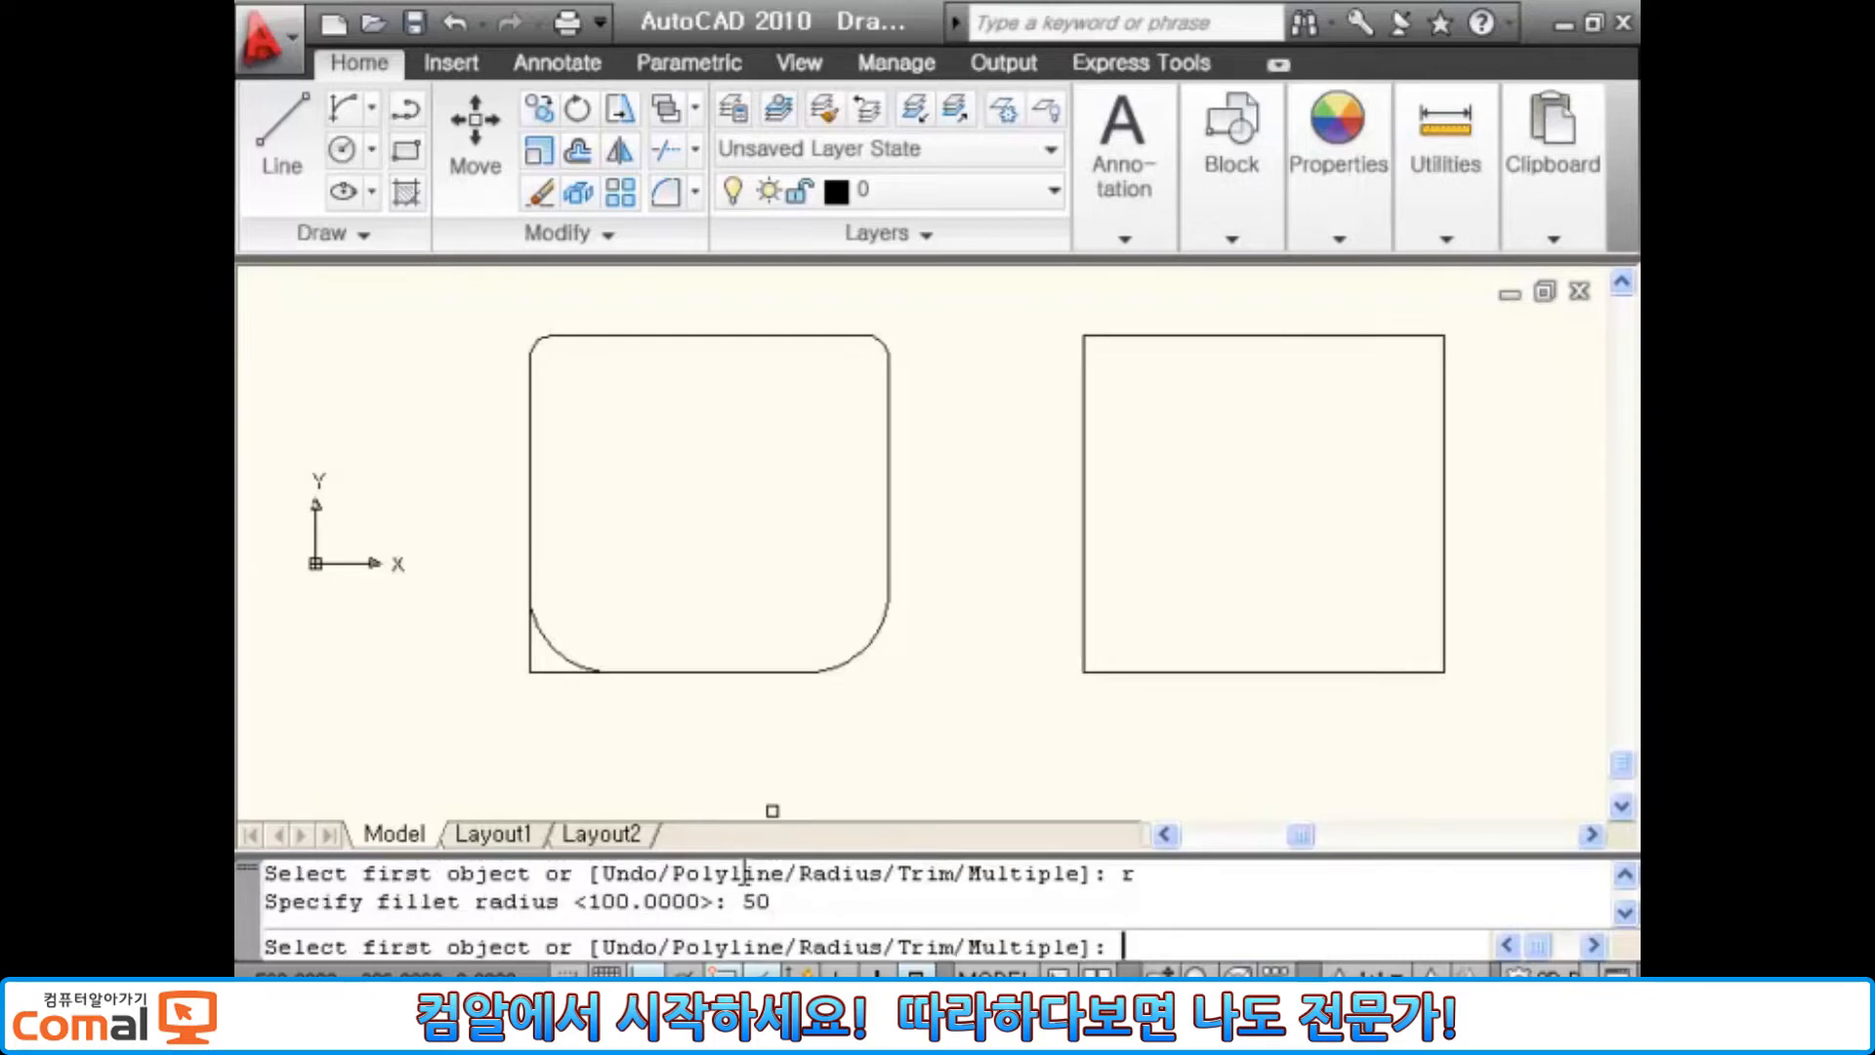
{"action": "left_click", "coordinate": [528, 634]}
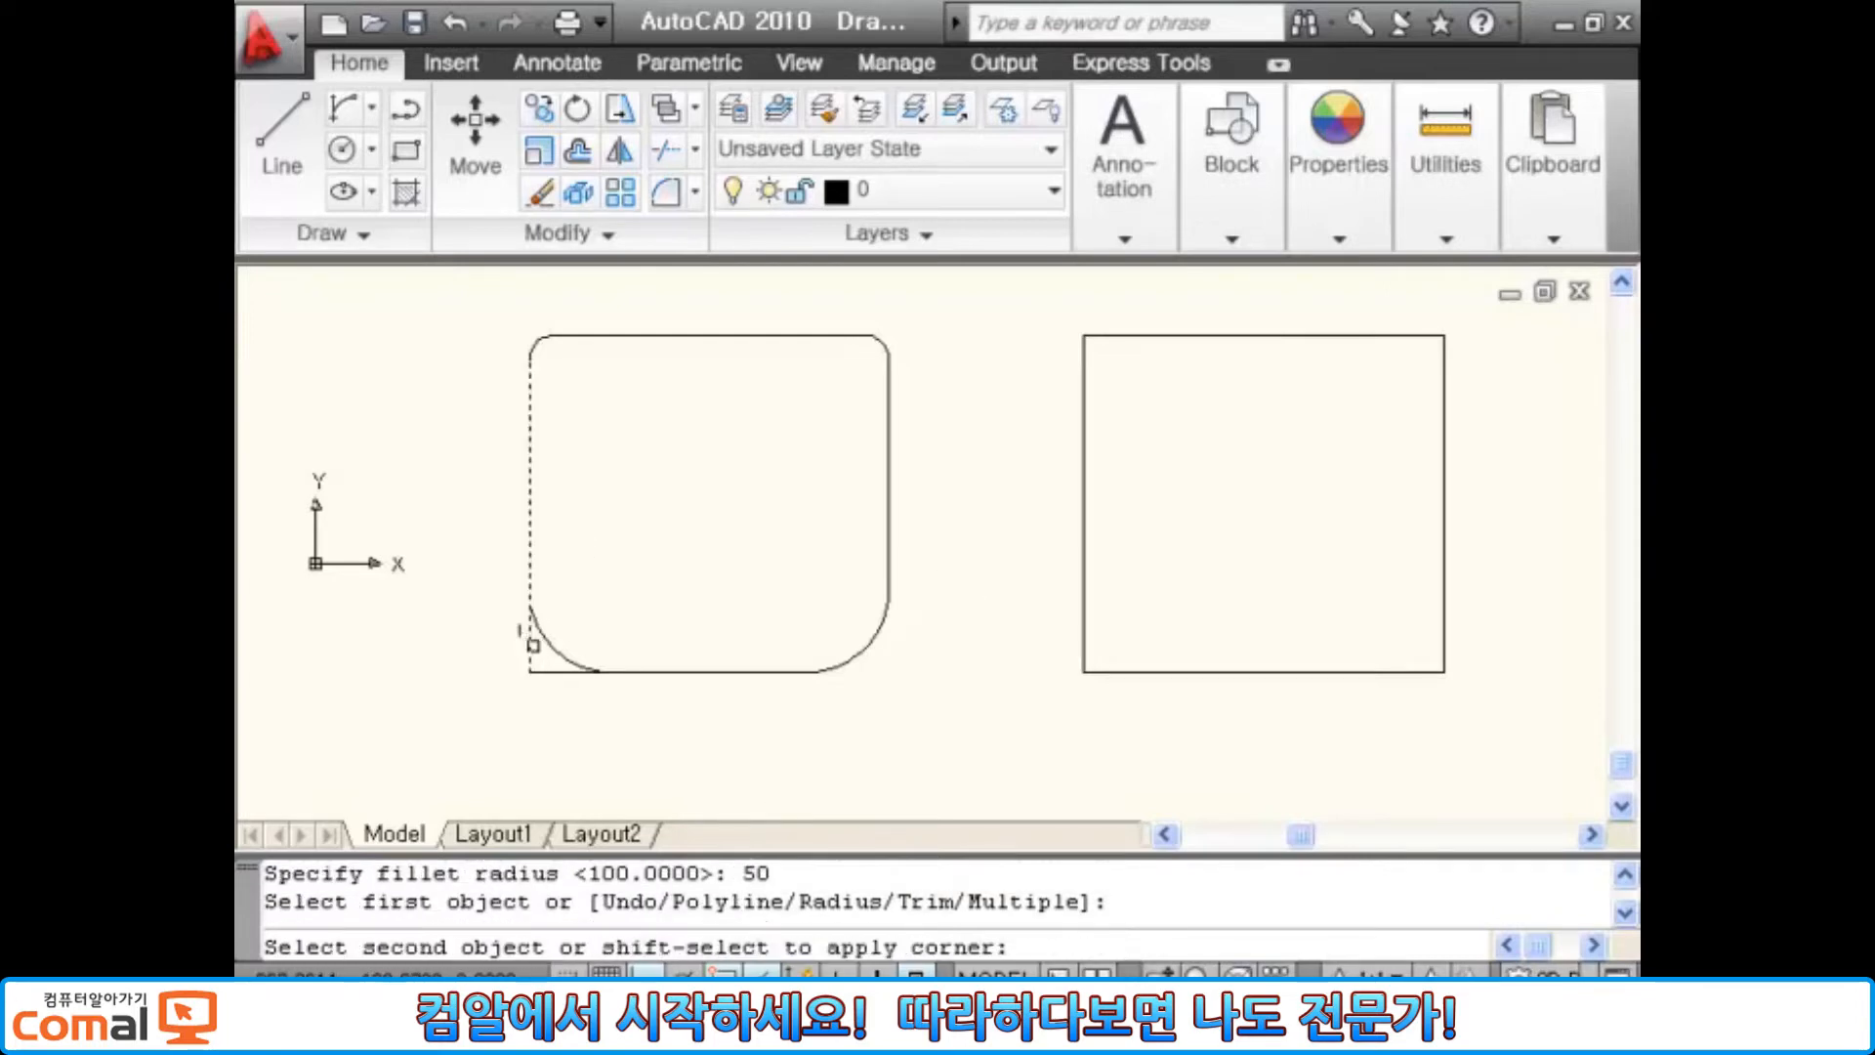
{"action": "left_click", "coordinate": [543, 668]}
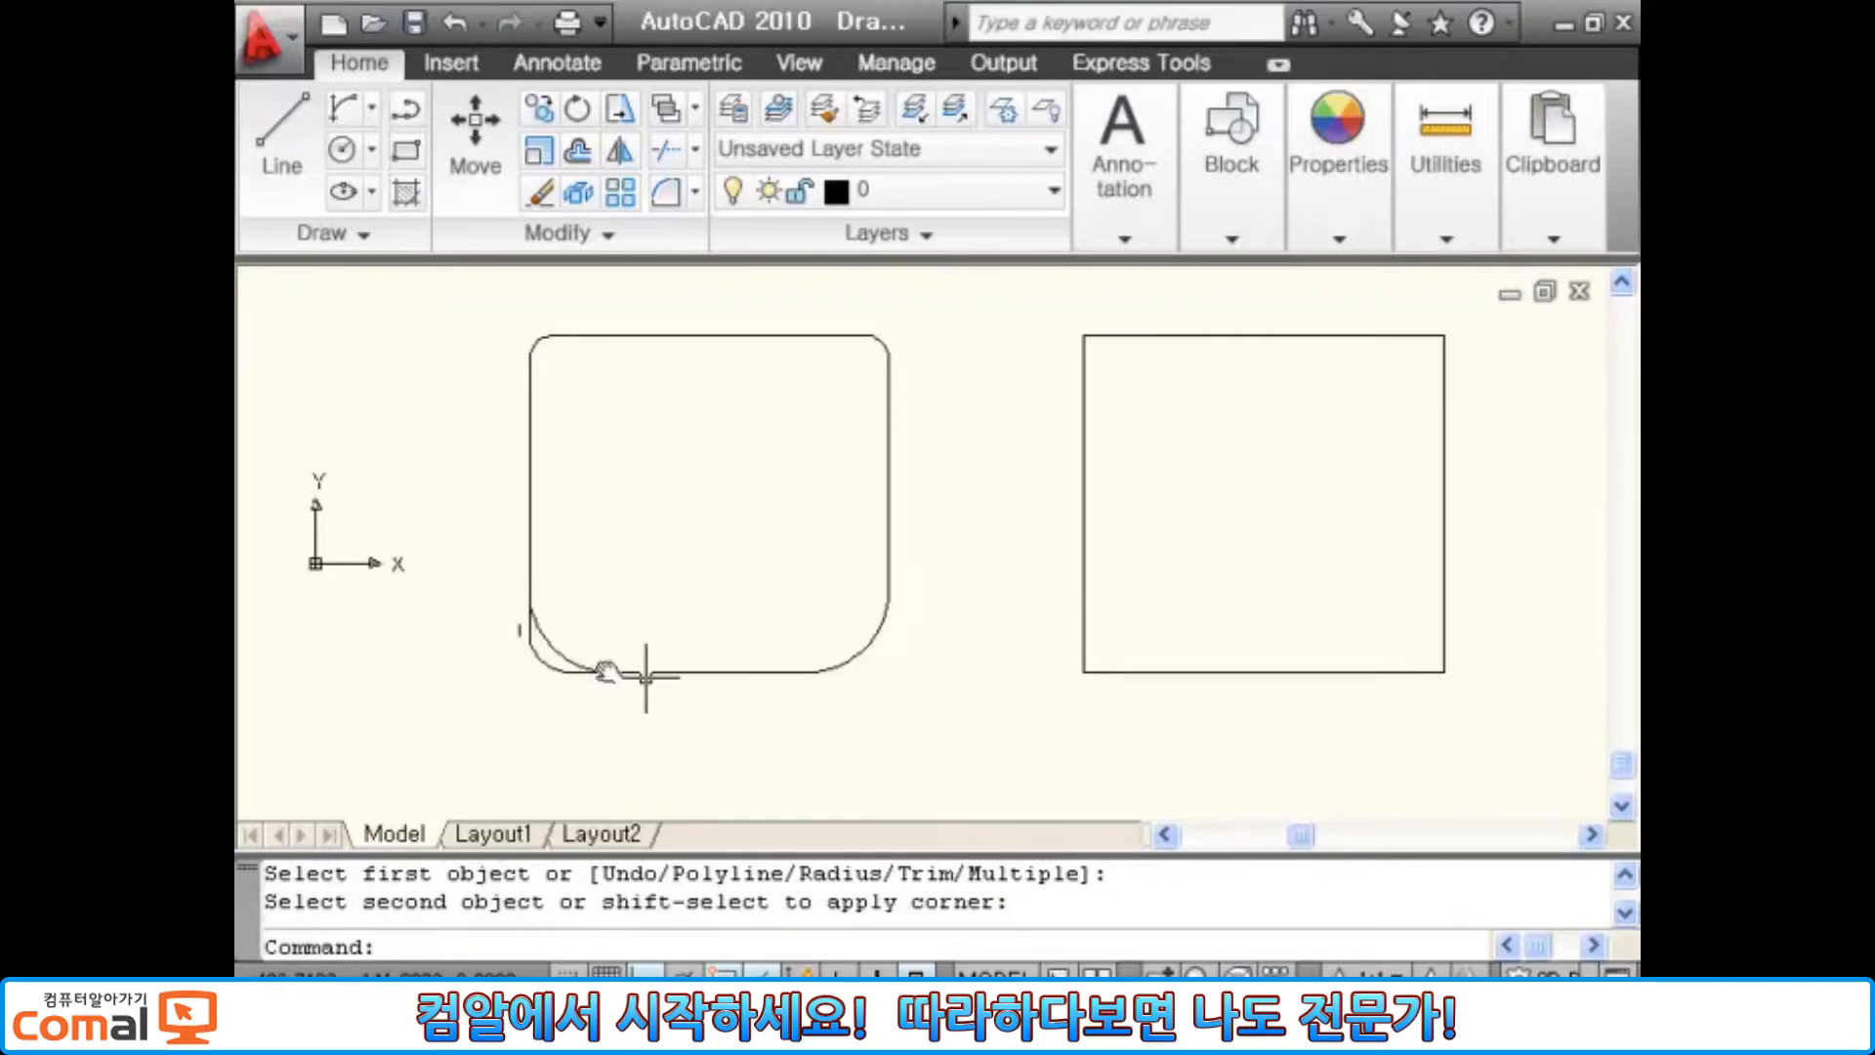
Step: Fillet all four corners of the right square in one command using the Multiple option at radius 50
{"action": "middle_click_drag", "start_coordinate": [619, 669], "coordinate": [573, 675]}
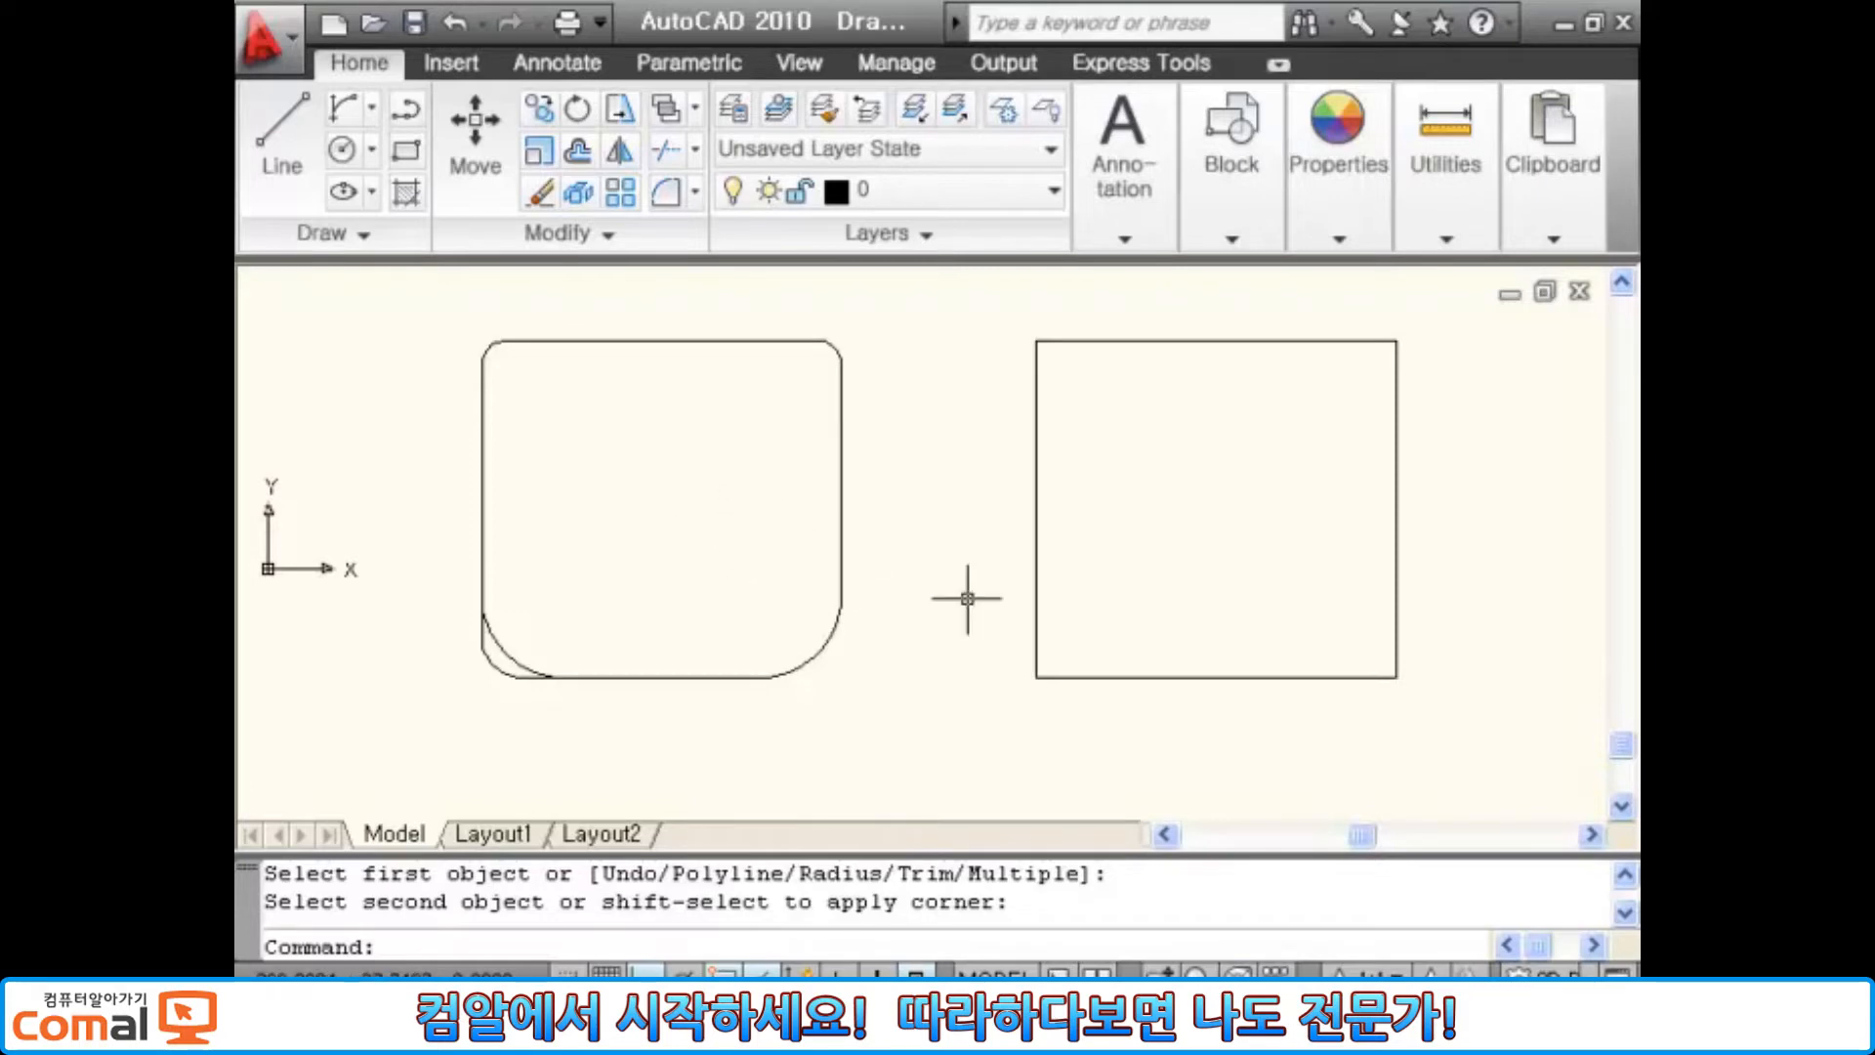
{"action": "key", "text": "Return"}
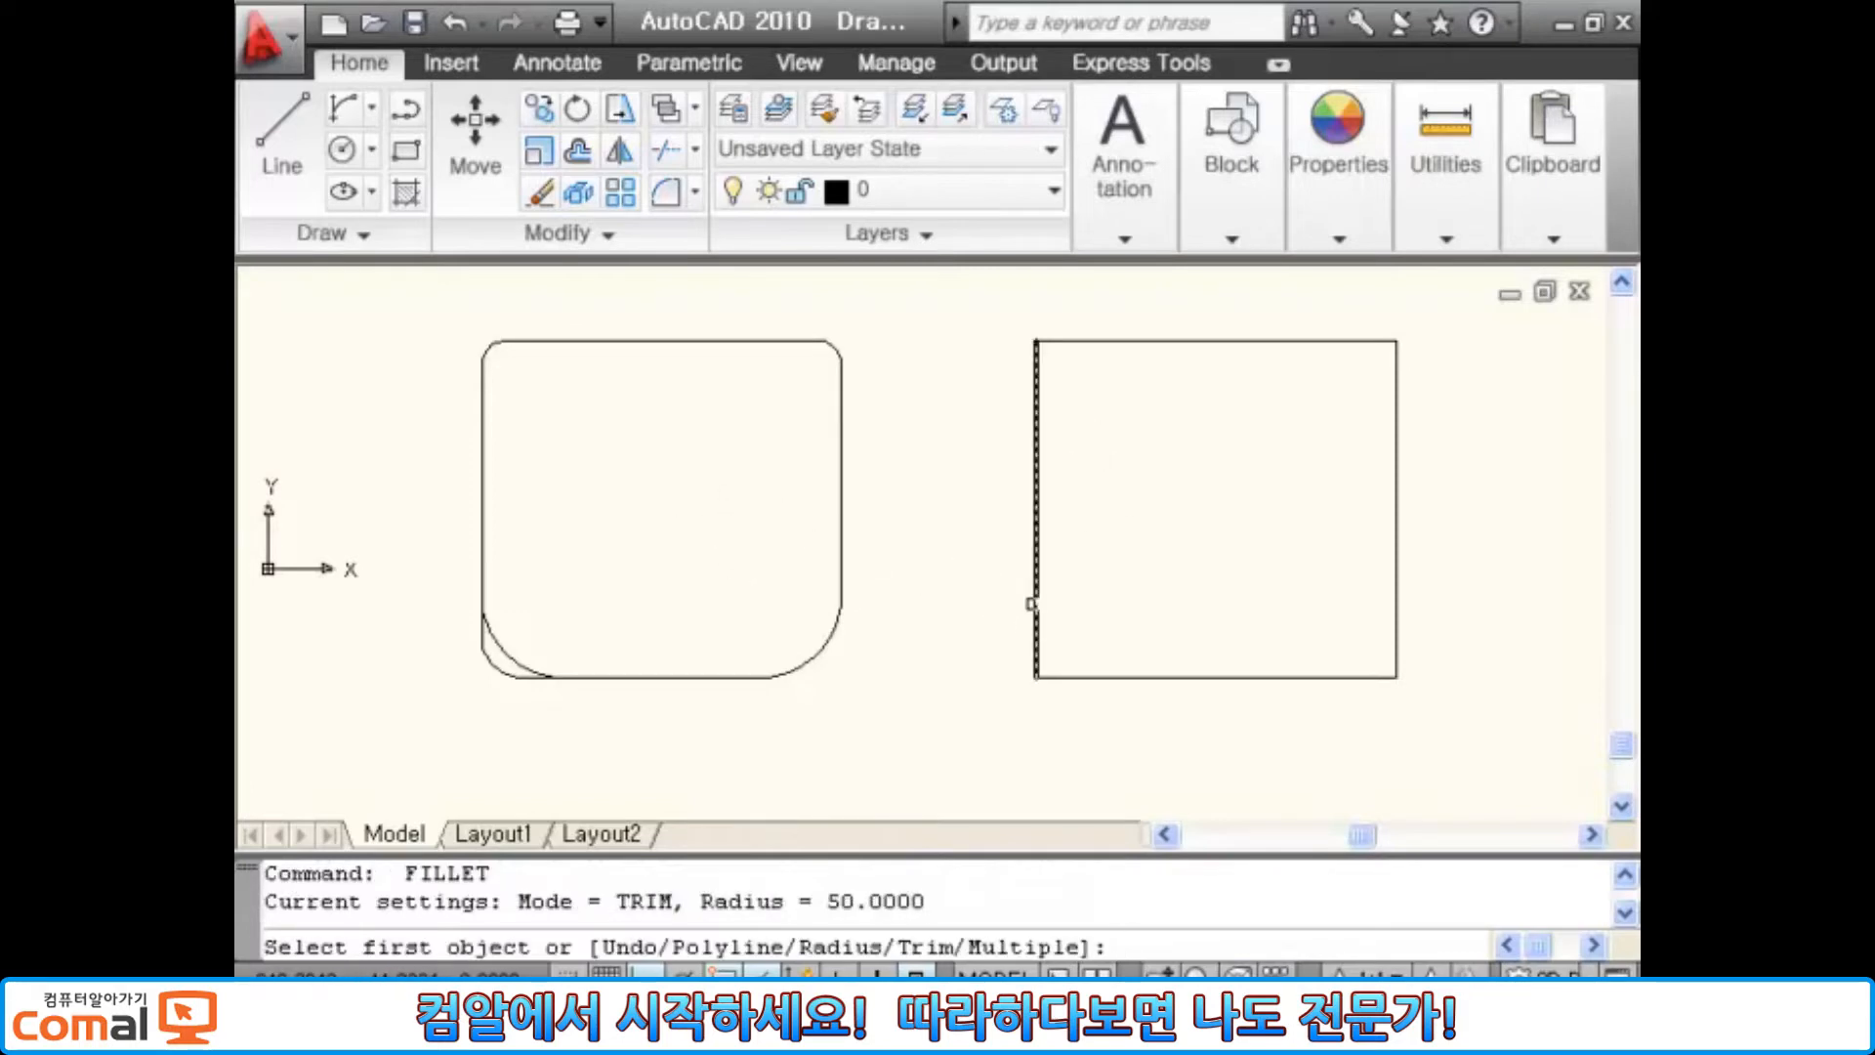
{"action": "type", "text": "m"}
{"action": "key", "text": "Return"}
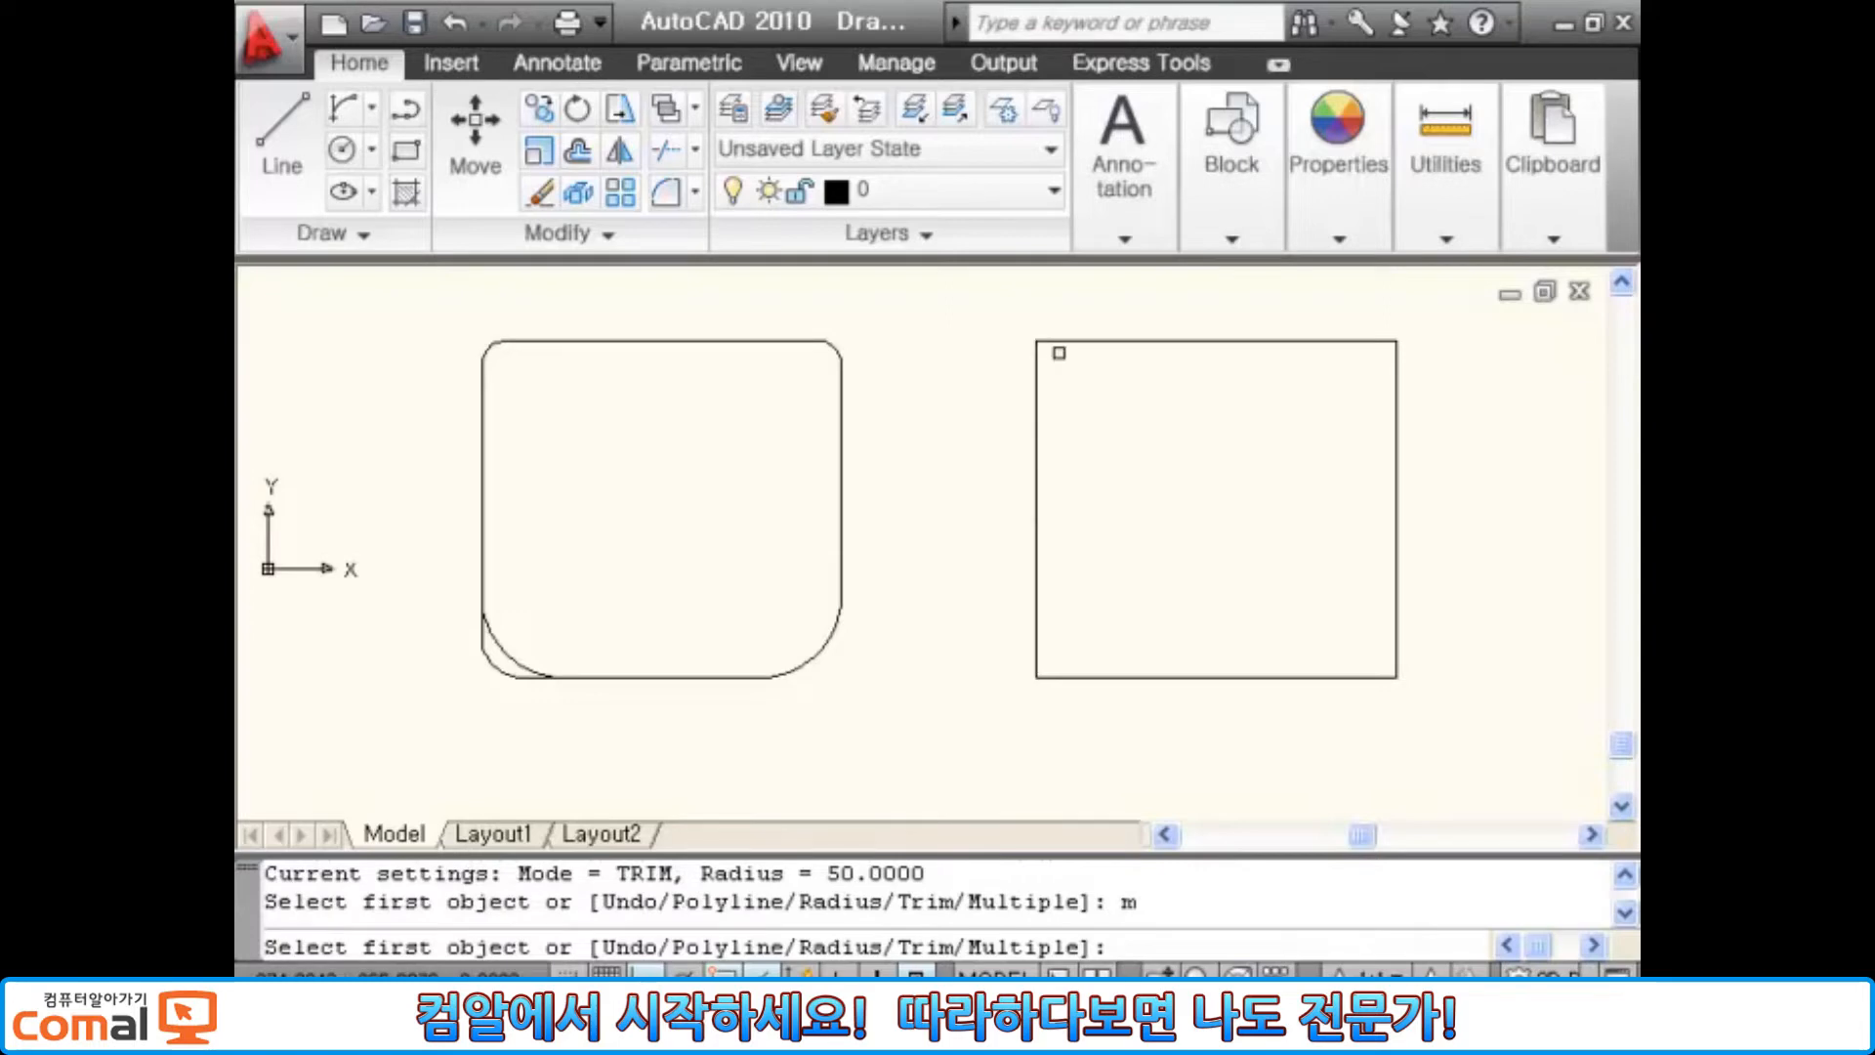
{"action": "left_click", "coordinate": [1058, 341]}
{"action": "left_click", "coordinate": [1036, 364]}
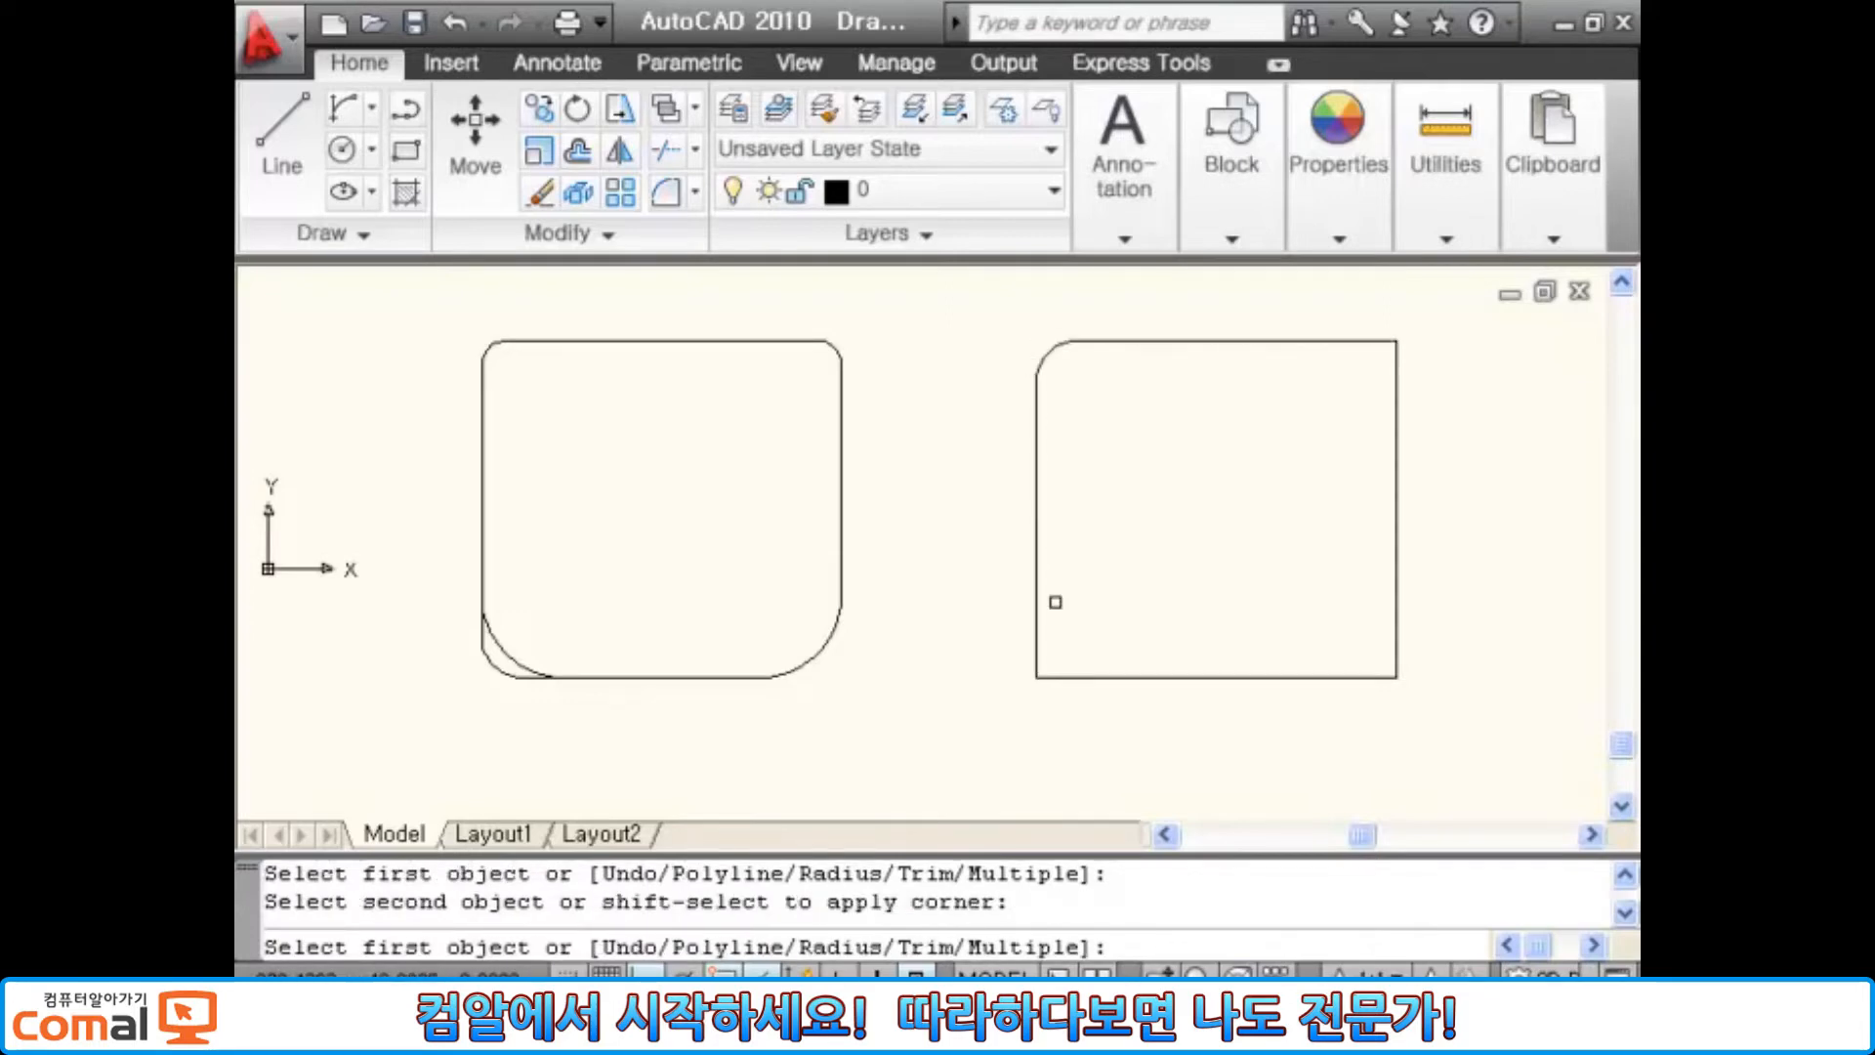
{"action": "left_click", "coordinate": [1036, 649]}
{"action": "left_click", "coordinate": [1102, 677]}
{"action": "left_click", "coordinate": [1371, 677]}
{"action": "left_click", "coordinate": [1397, 648]}
{"action": "left_click", "coordinate": [1397, 367]}
{"action": "left_click", "coordinate": [1377, 341]}
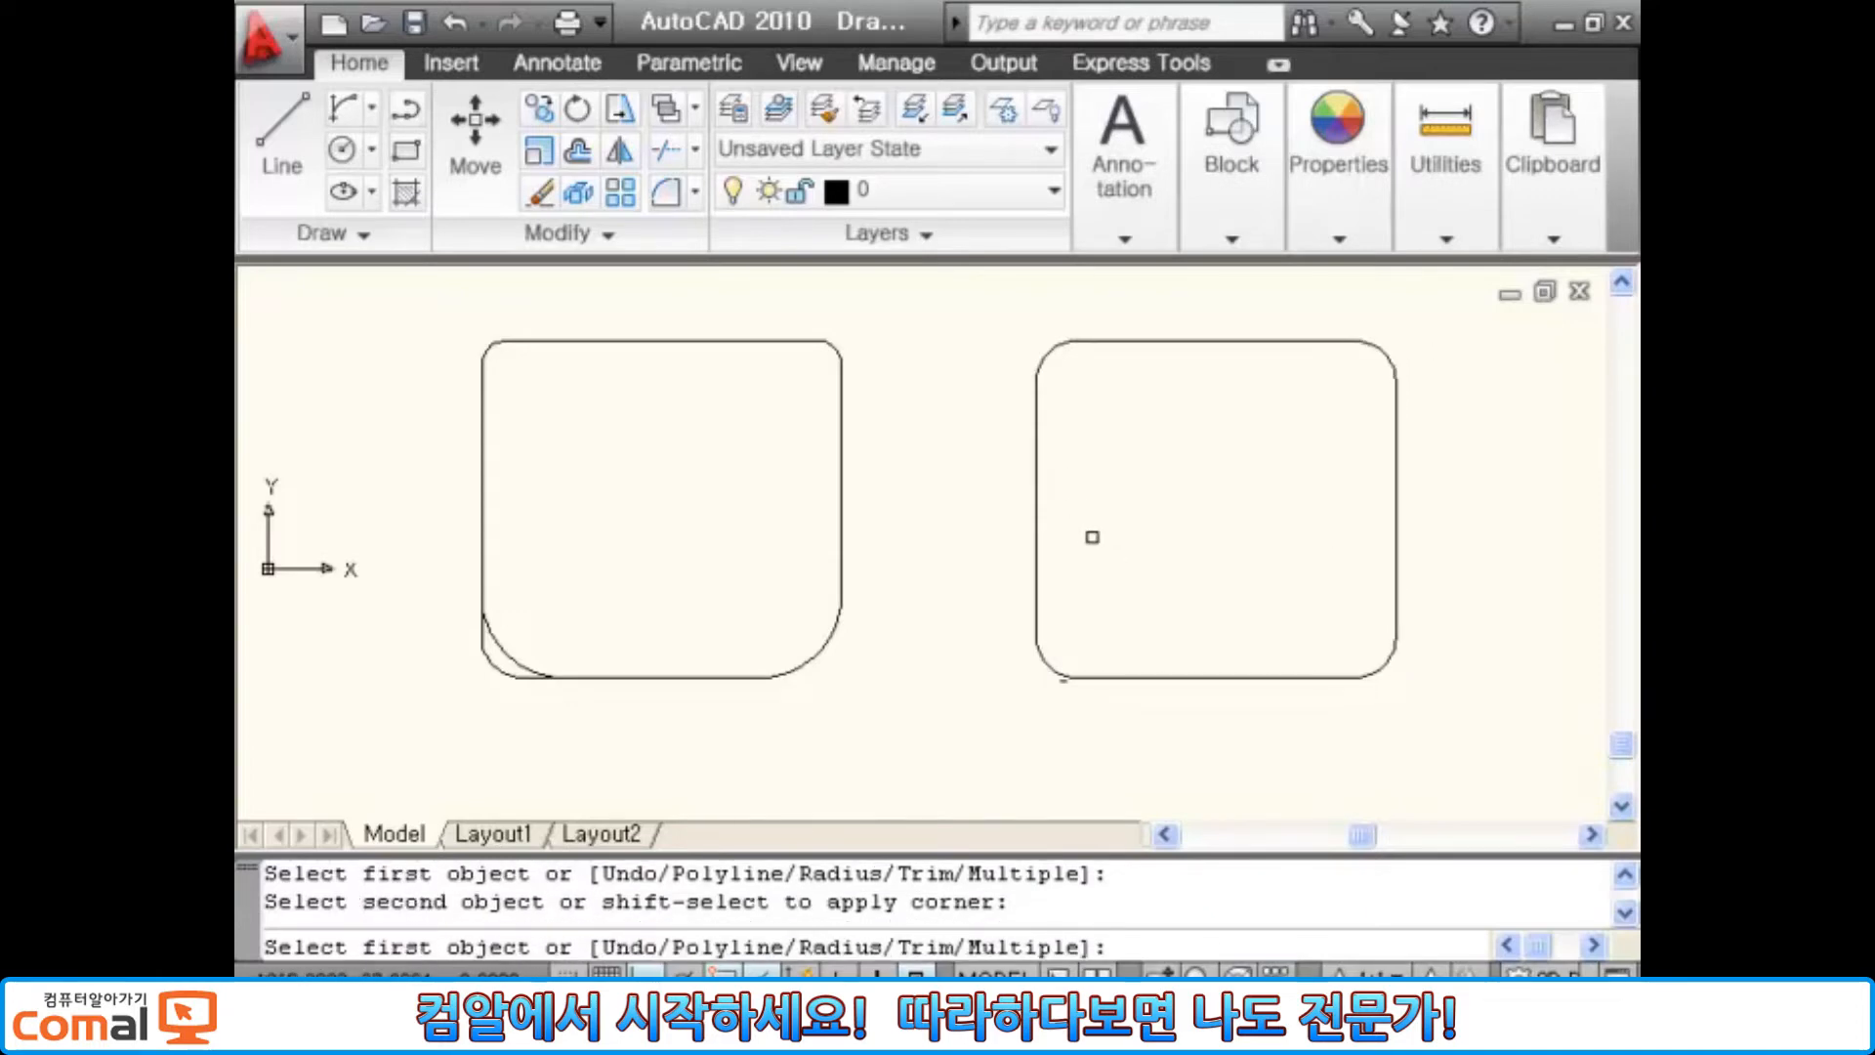
{"action": "key", "text": "Escape"}
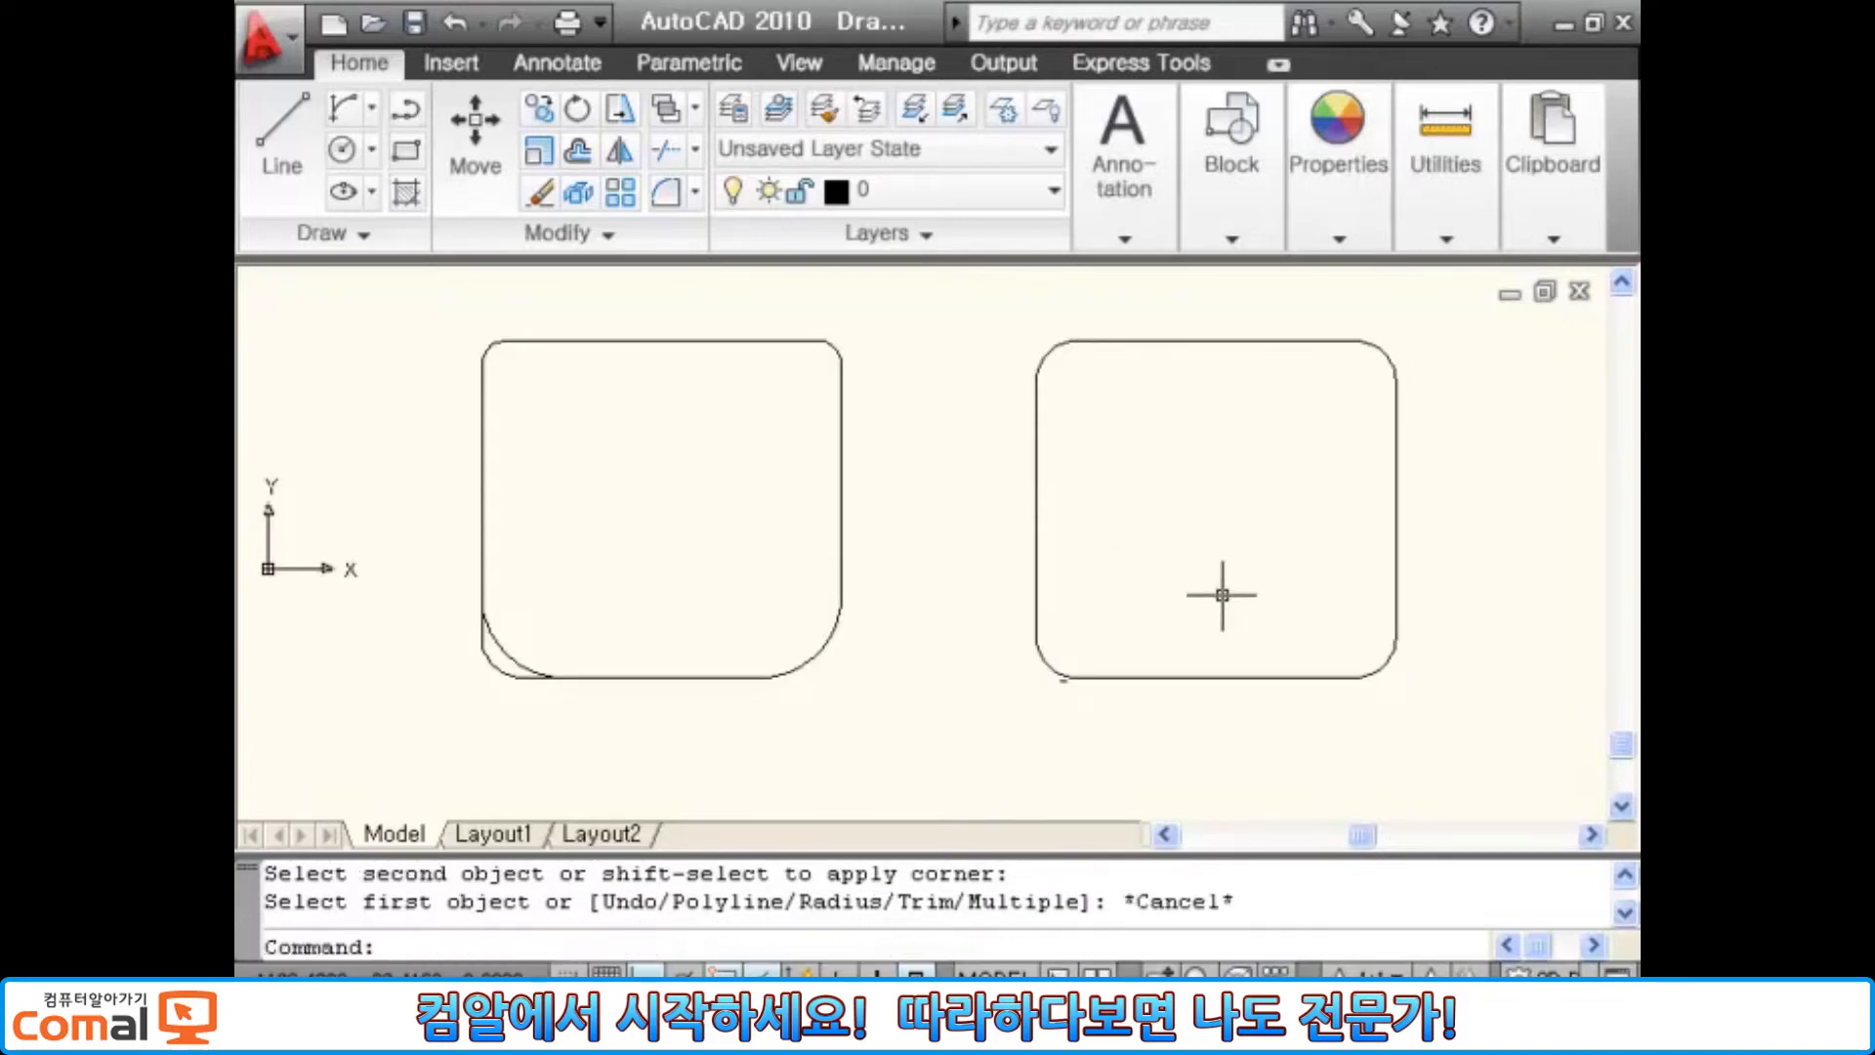
Step: Undo the multiple fillet on the right square's corners
{"action": "type", "text": "u"}
{"action": "key", "text": "Return"}
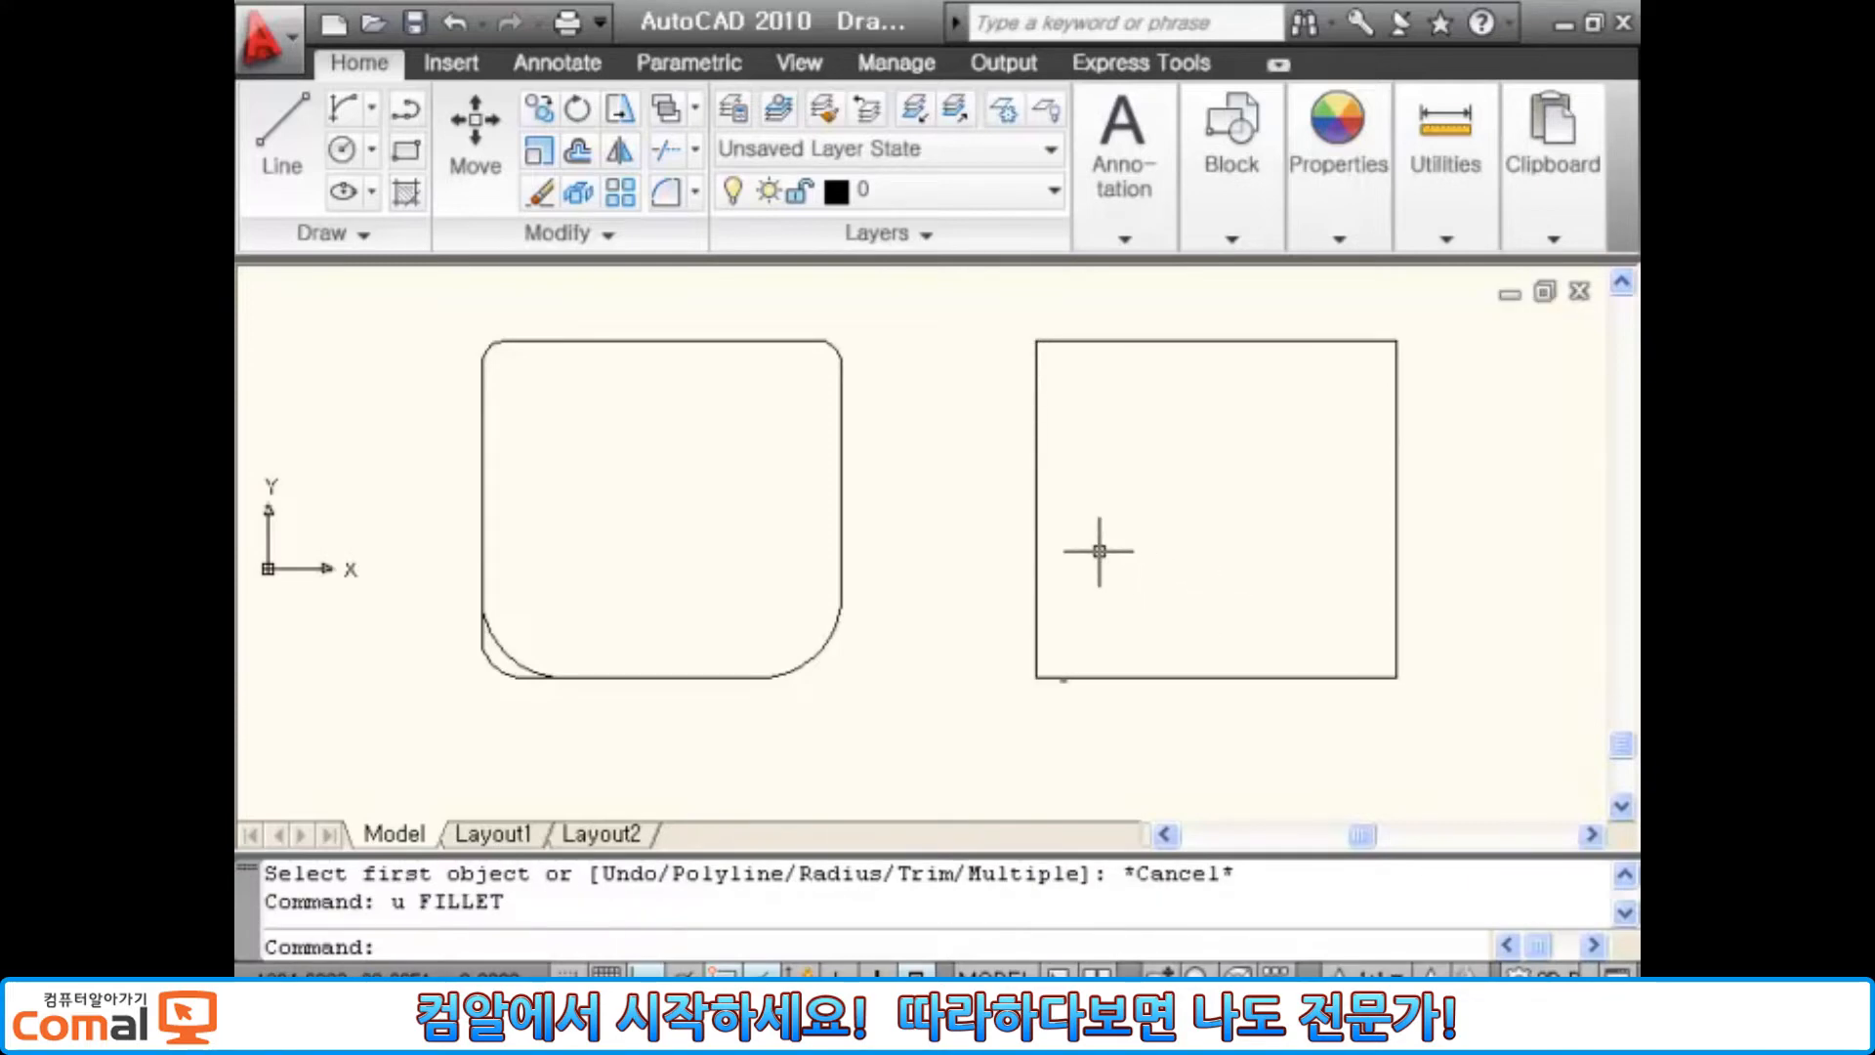
Step: Chamfer the upper-left corner of the right square with both chamfer distances set to 50
{"action": "type", "text": "cha"}
{"action": "key", "text": "Return"}
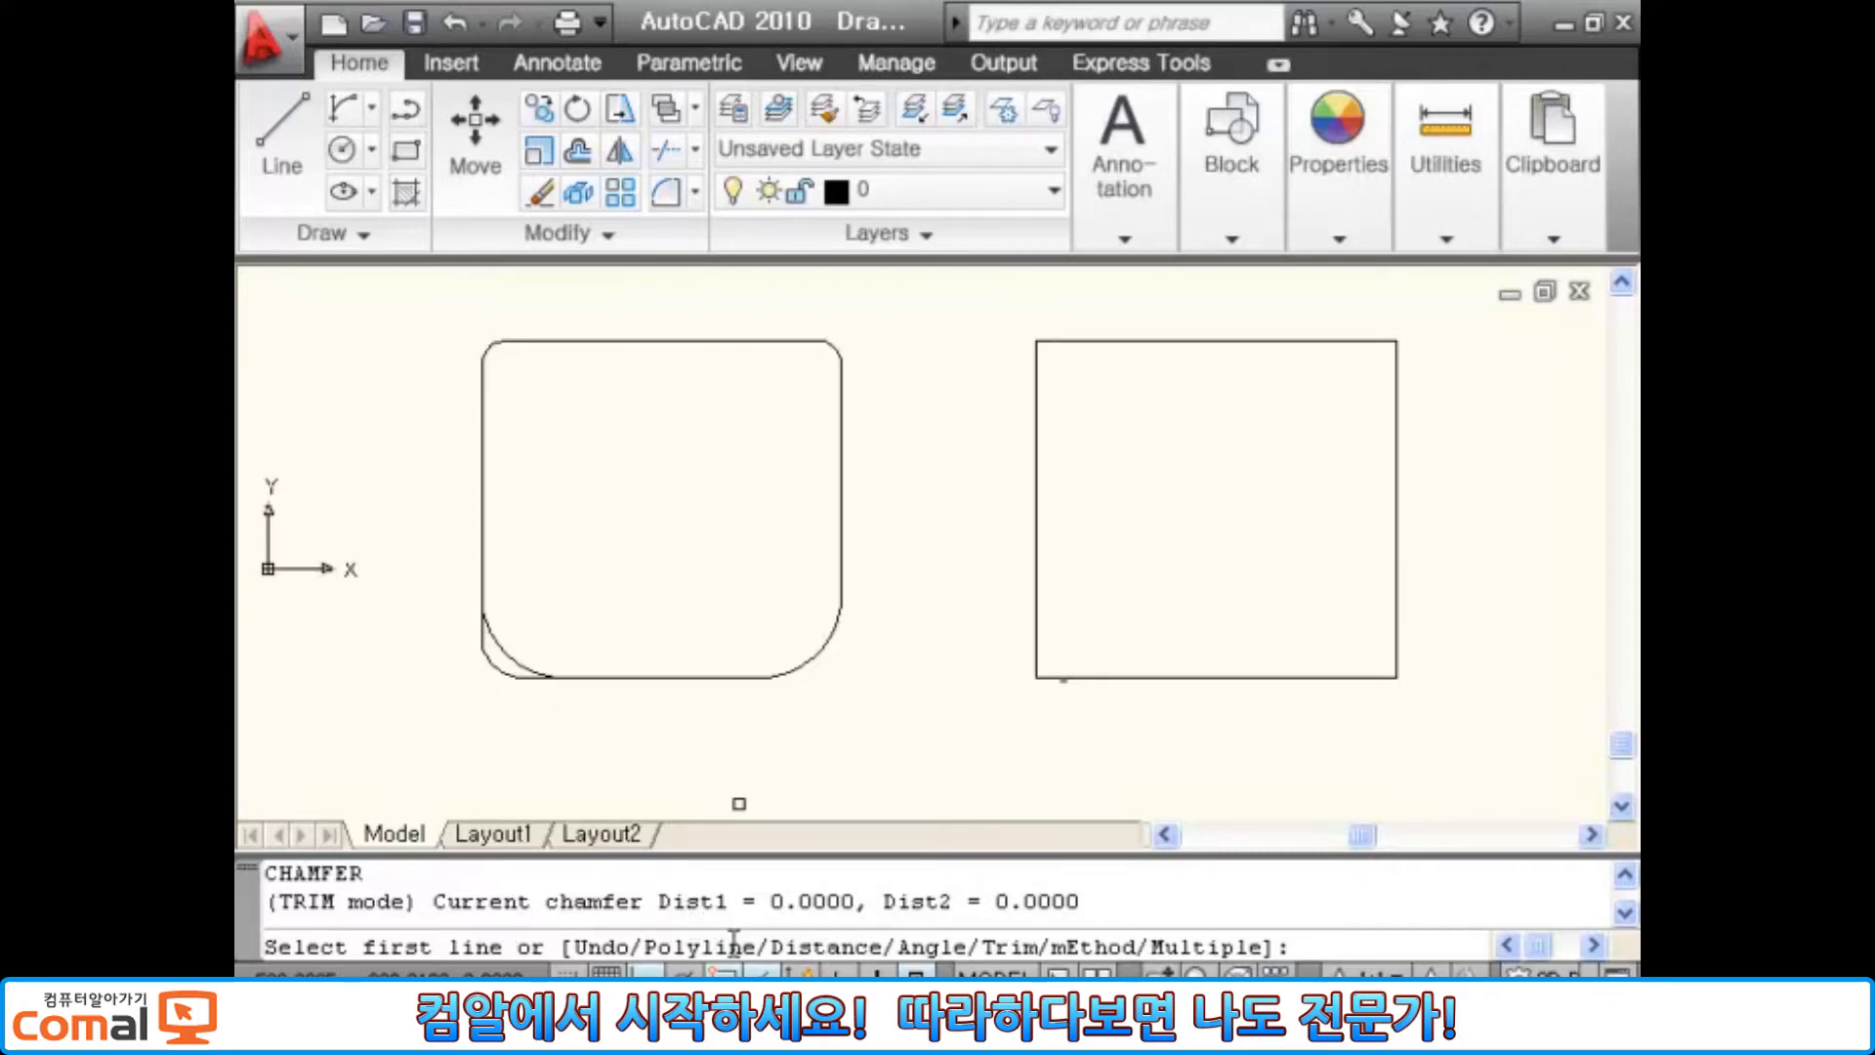
{"action": "type", "text": "d"}
{"action": "key", "text": "Return"}
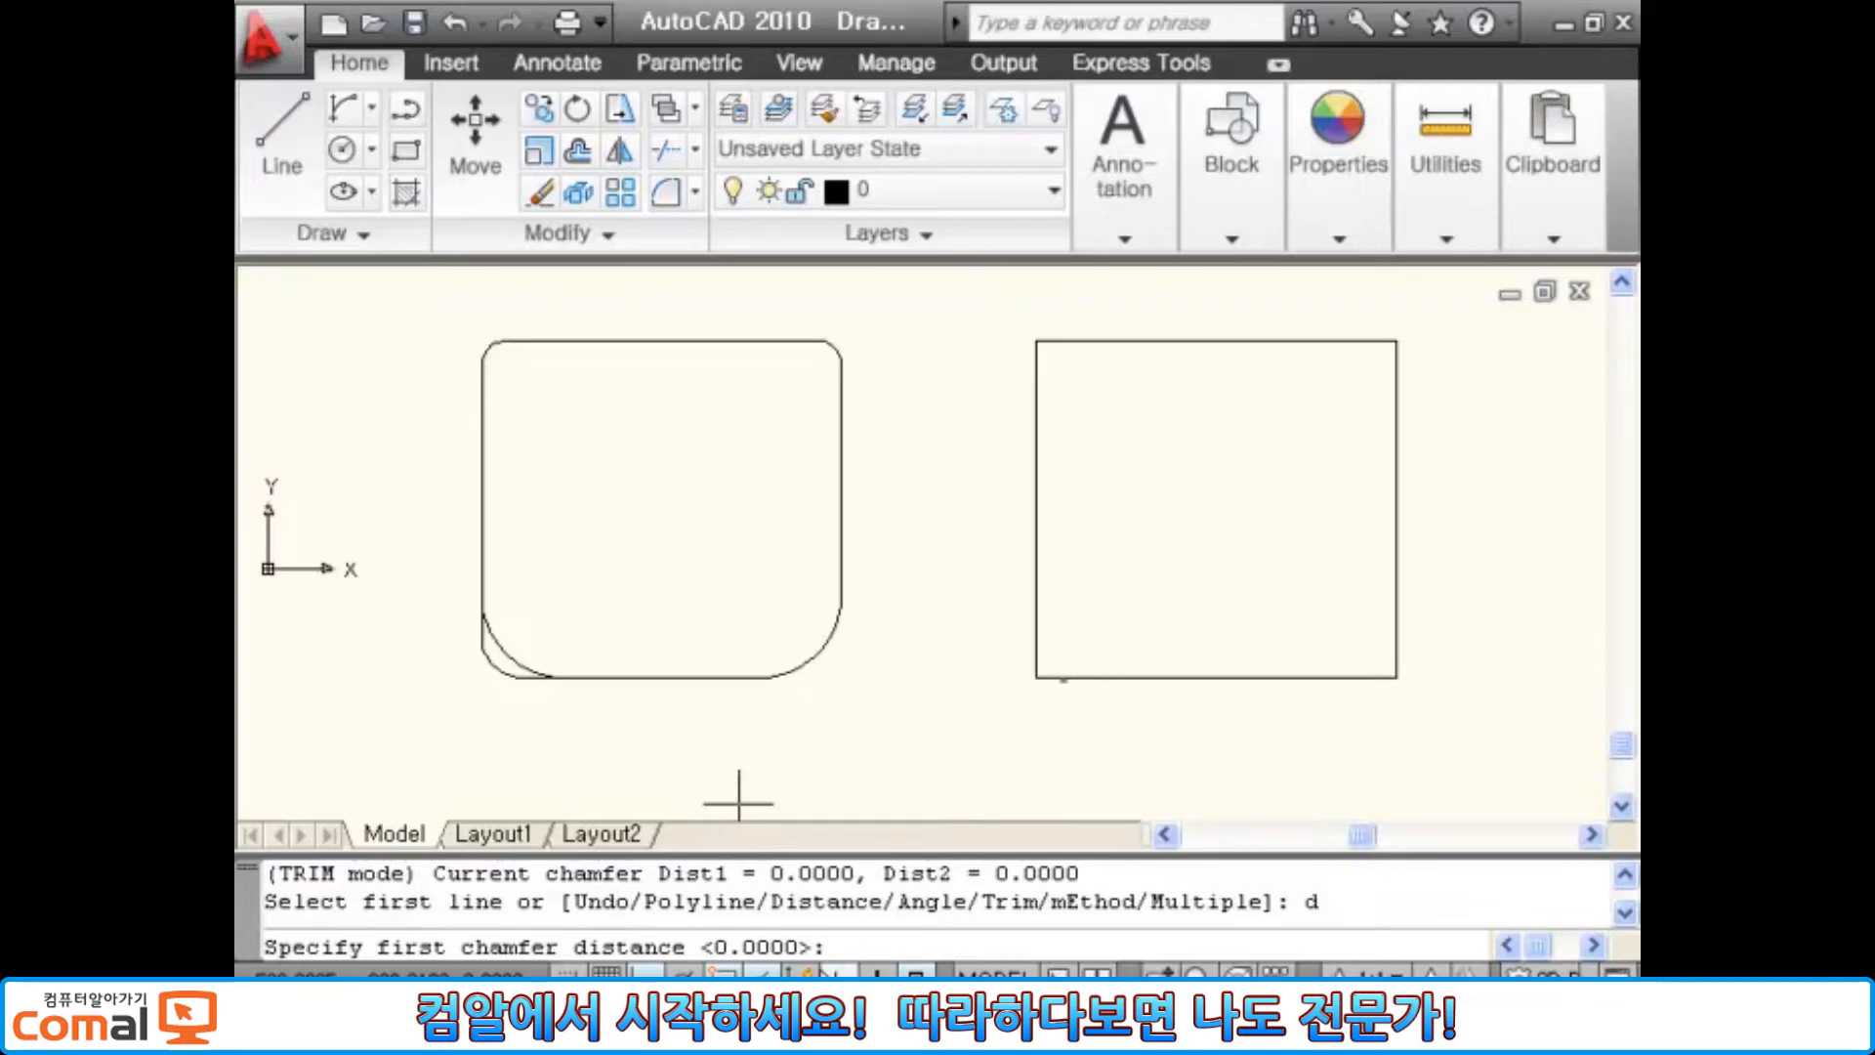
{"action": "type", "text": "50"}
{"action": "key", "text": "Return"}
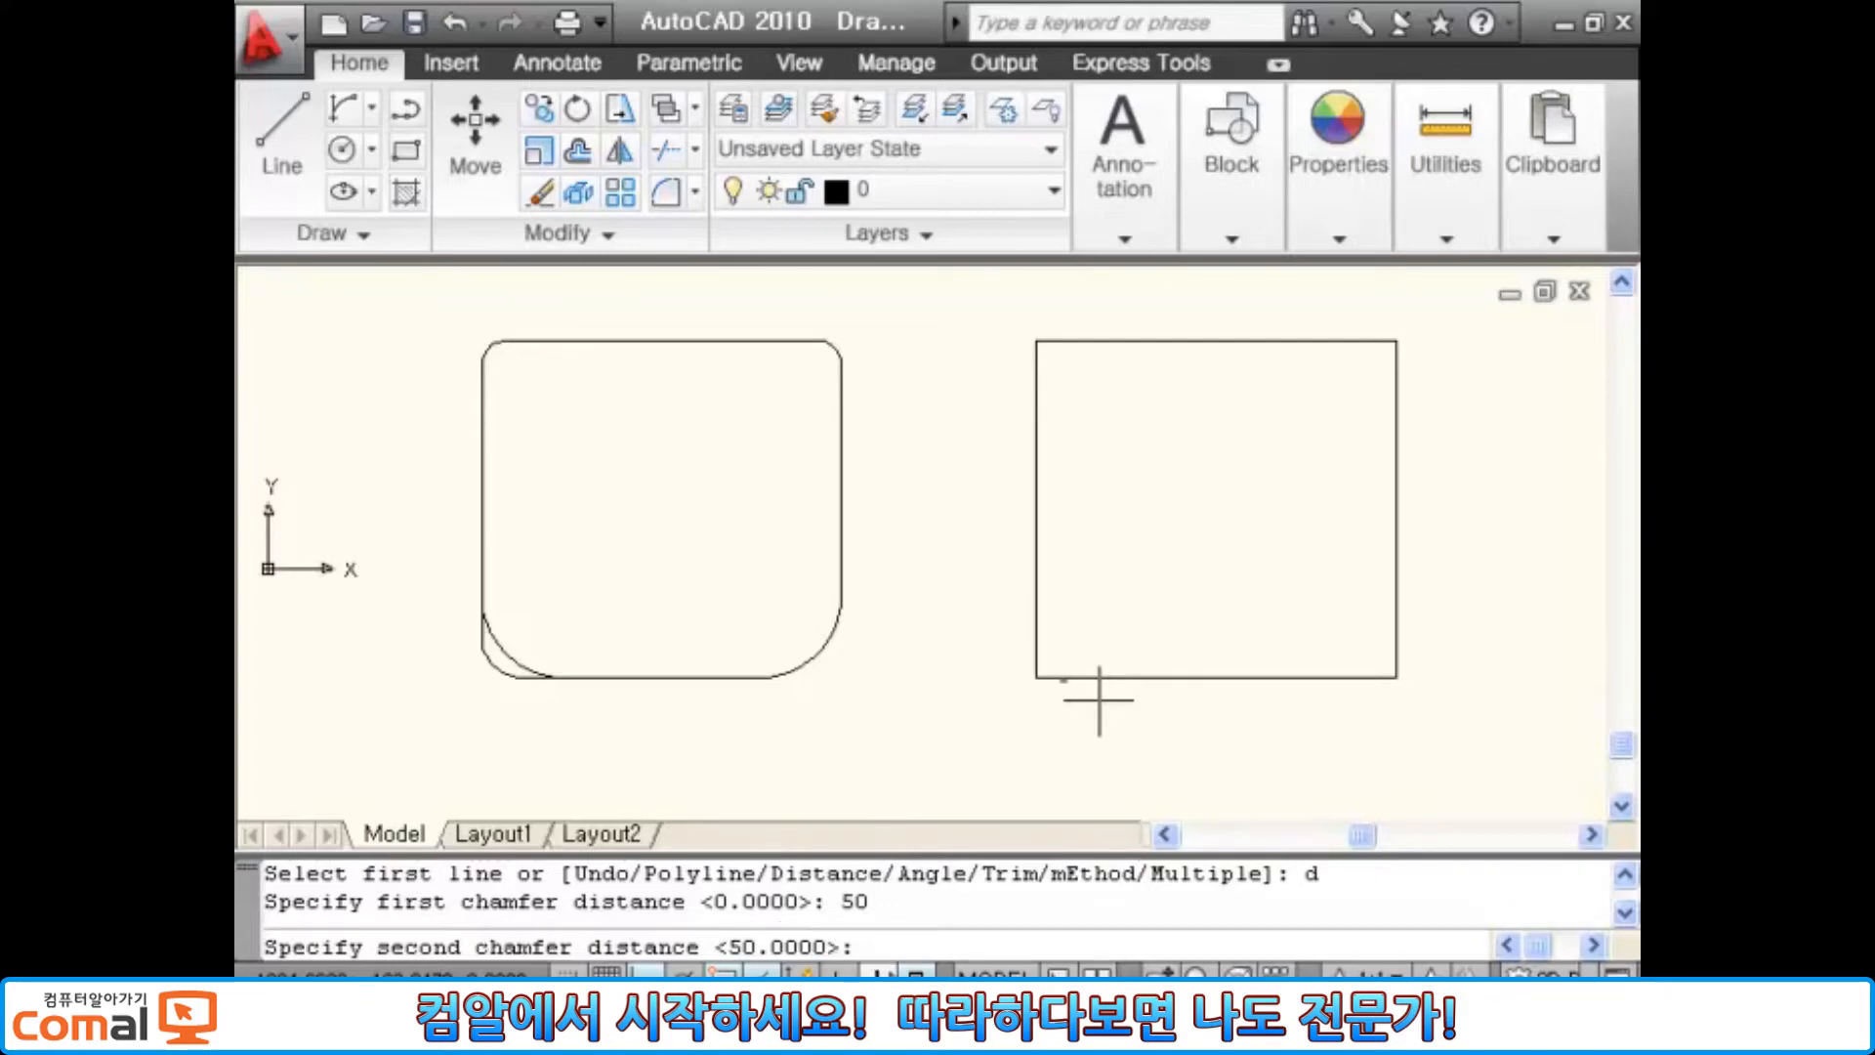
{"action": "type", "text": "50"}
{"action": "key", "text": "Return"}
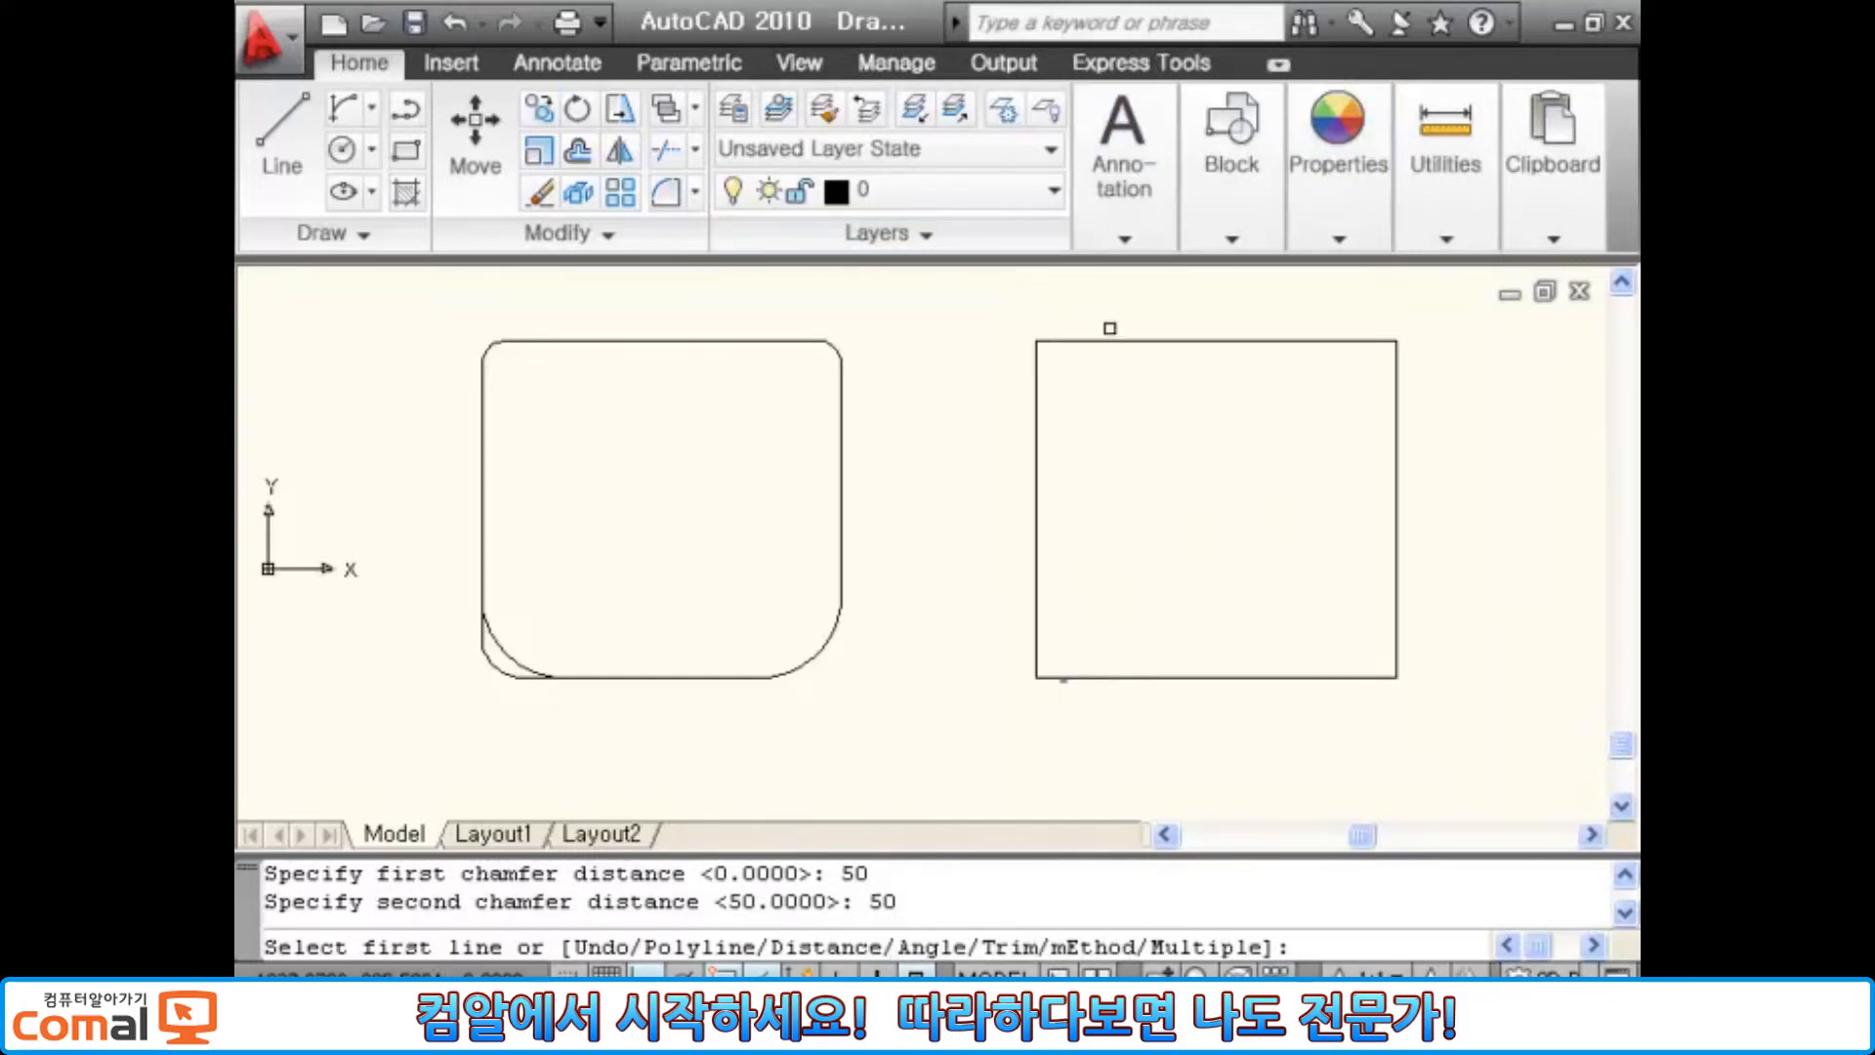
{"action": "left_click", "coordinate": [1067, 339]}
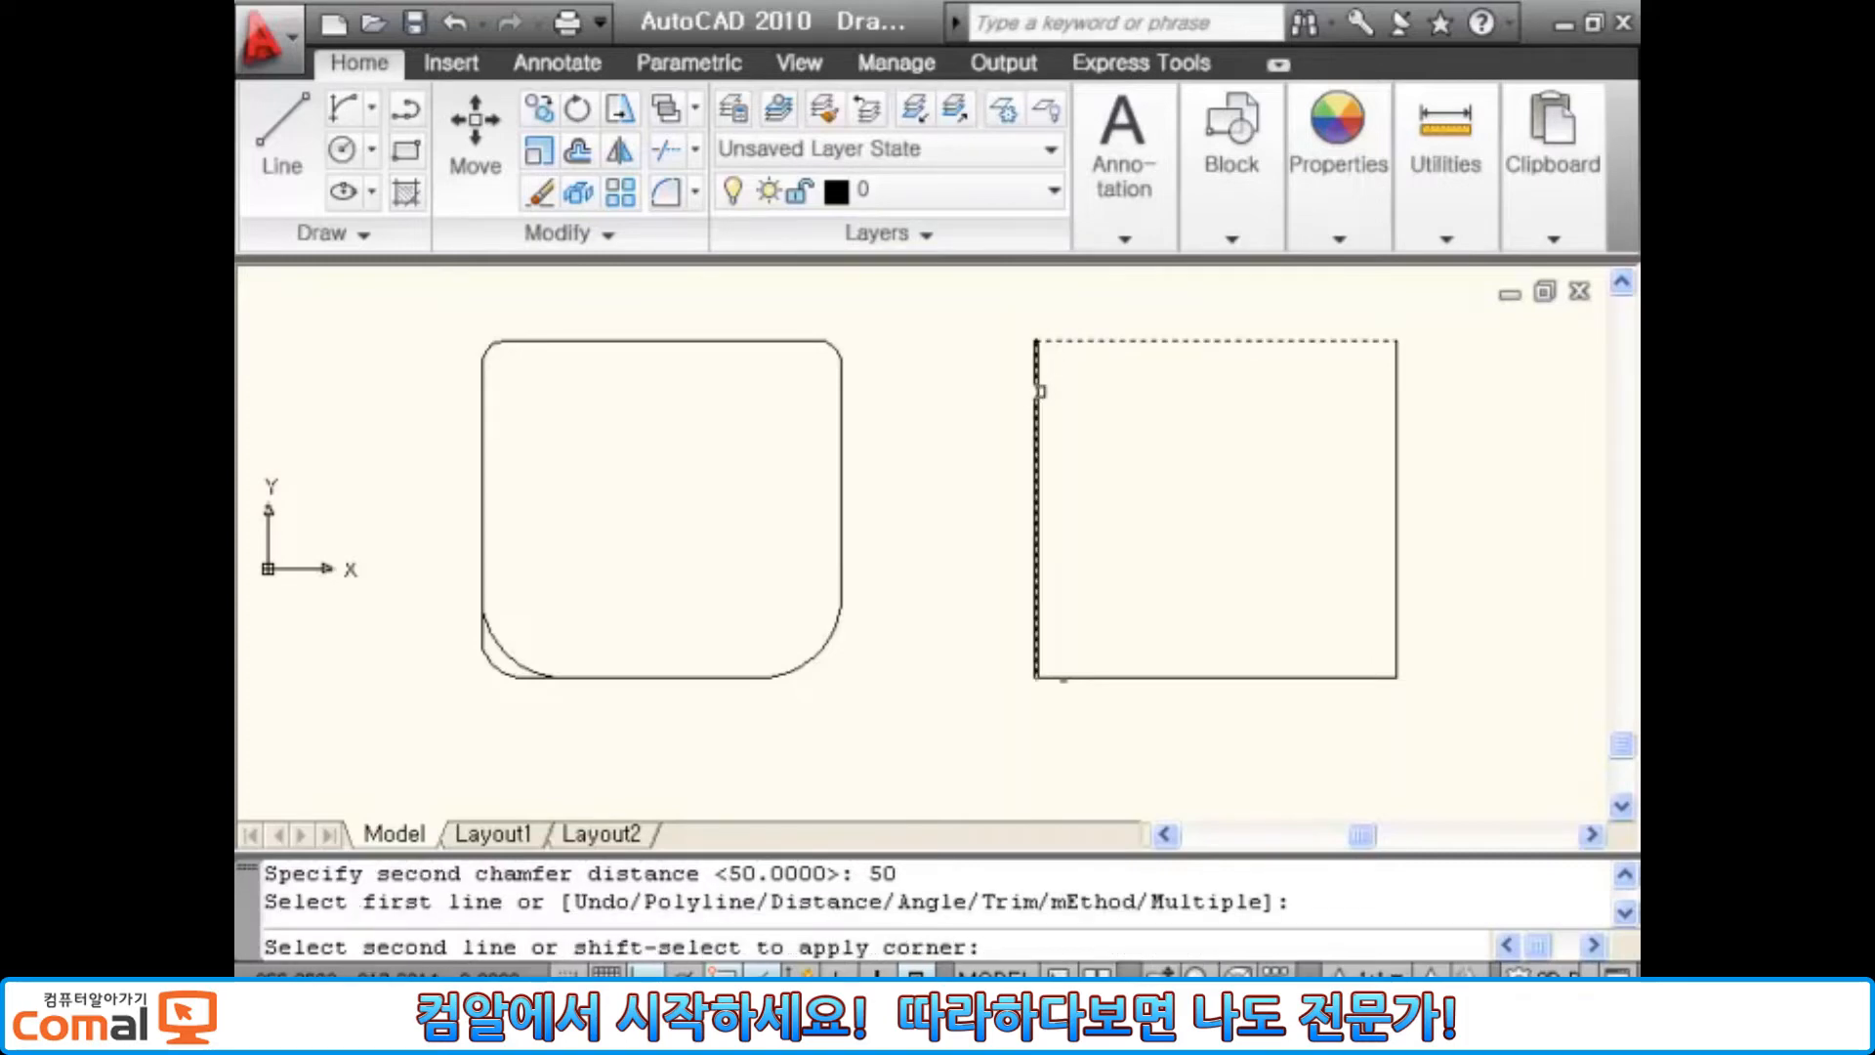
{"action": "left_click", "coordinate": [1034, 393]}
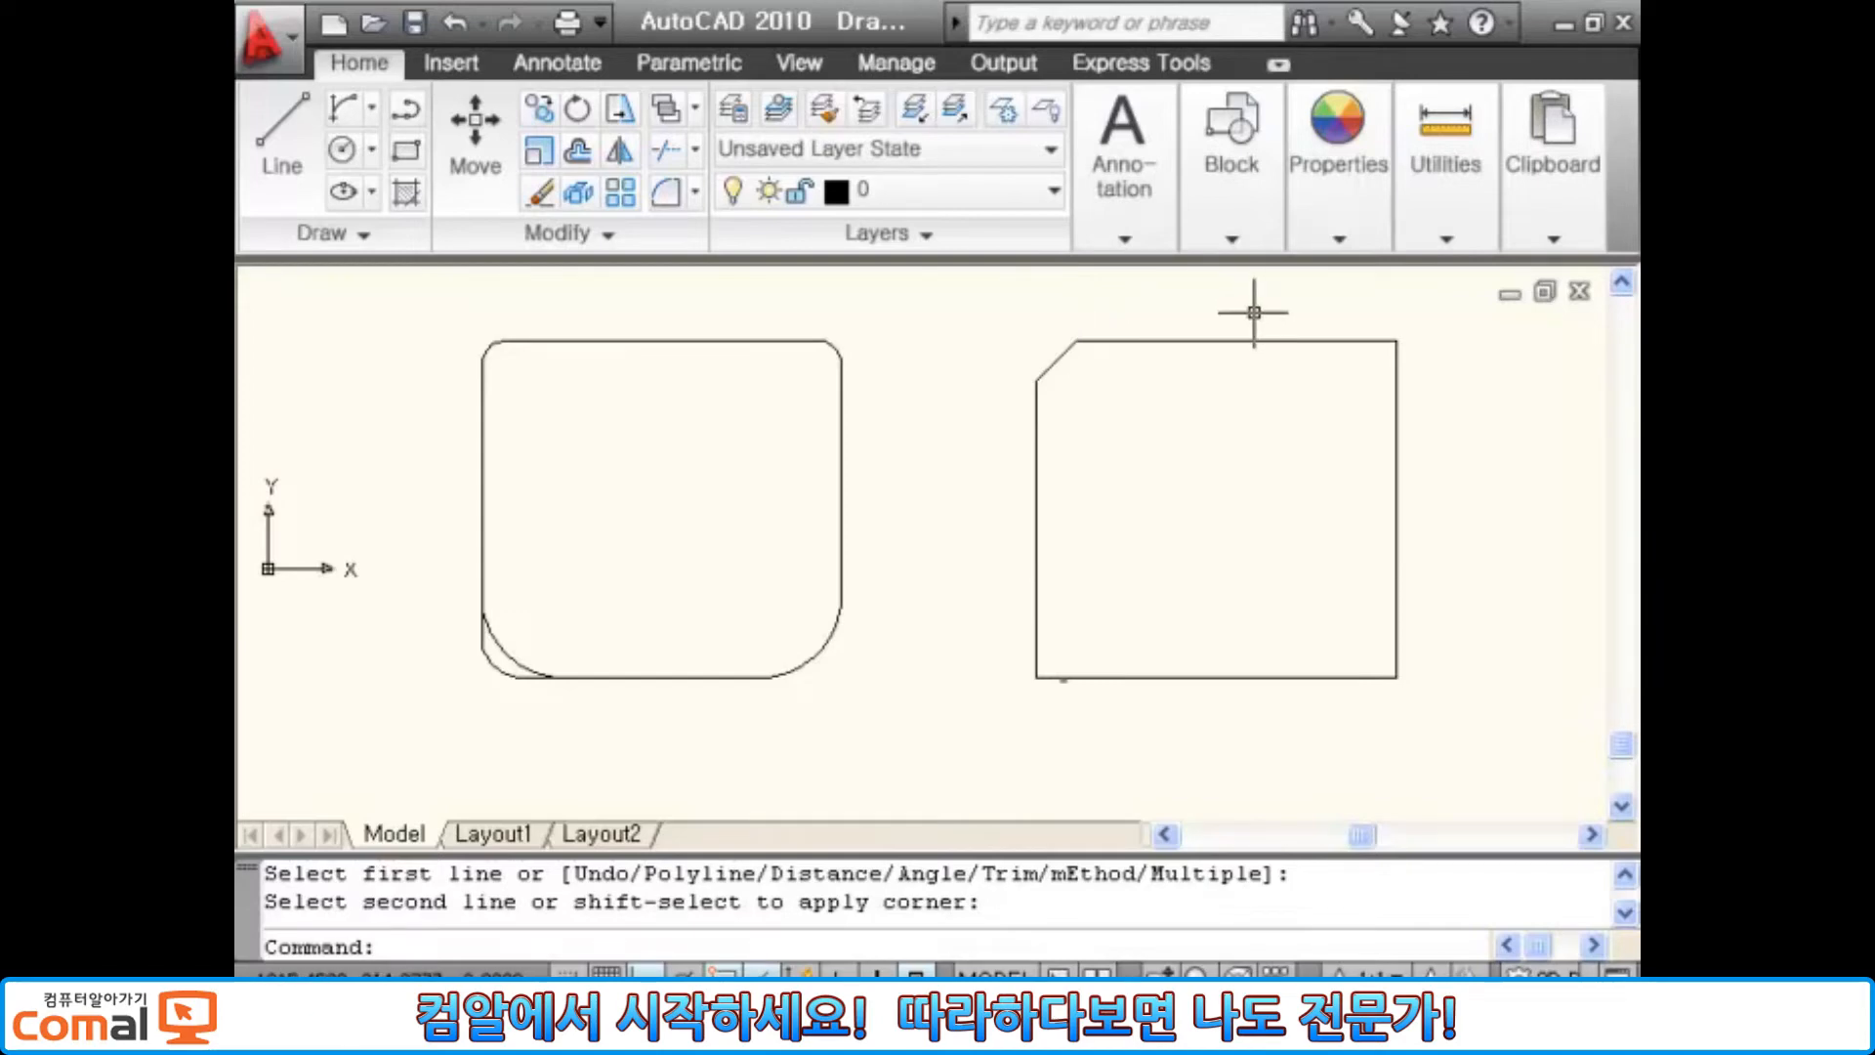
Step: Chamfer the right square's lower-left corner with distance 50 on the left edge and 100 on the bottom edge
{"action": "key", "text": "Return"}
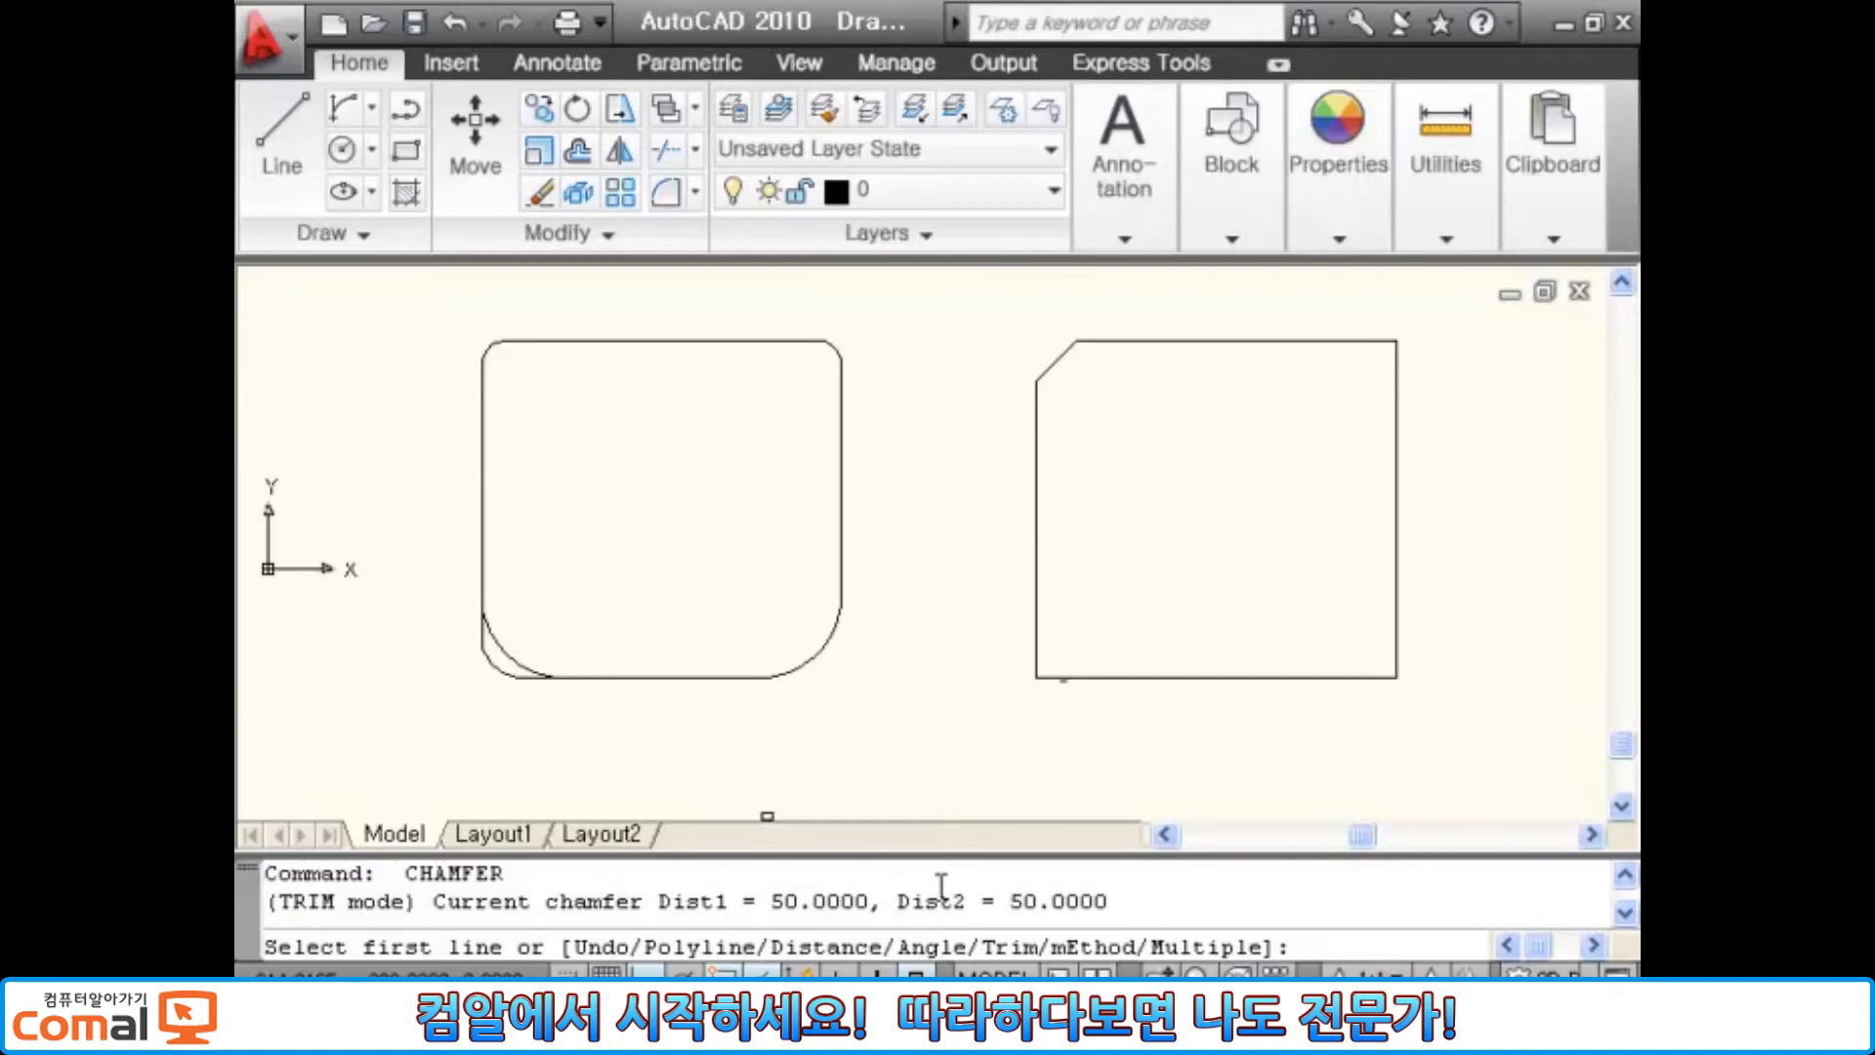
{"action": "type", "text": "d"}
{"action": "key", "text": "Return"}
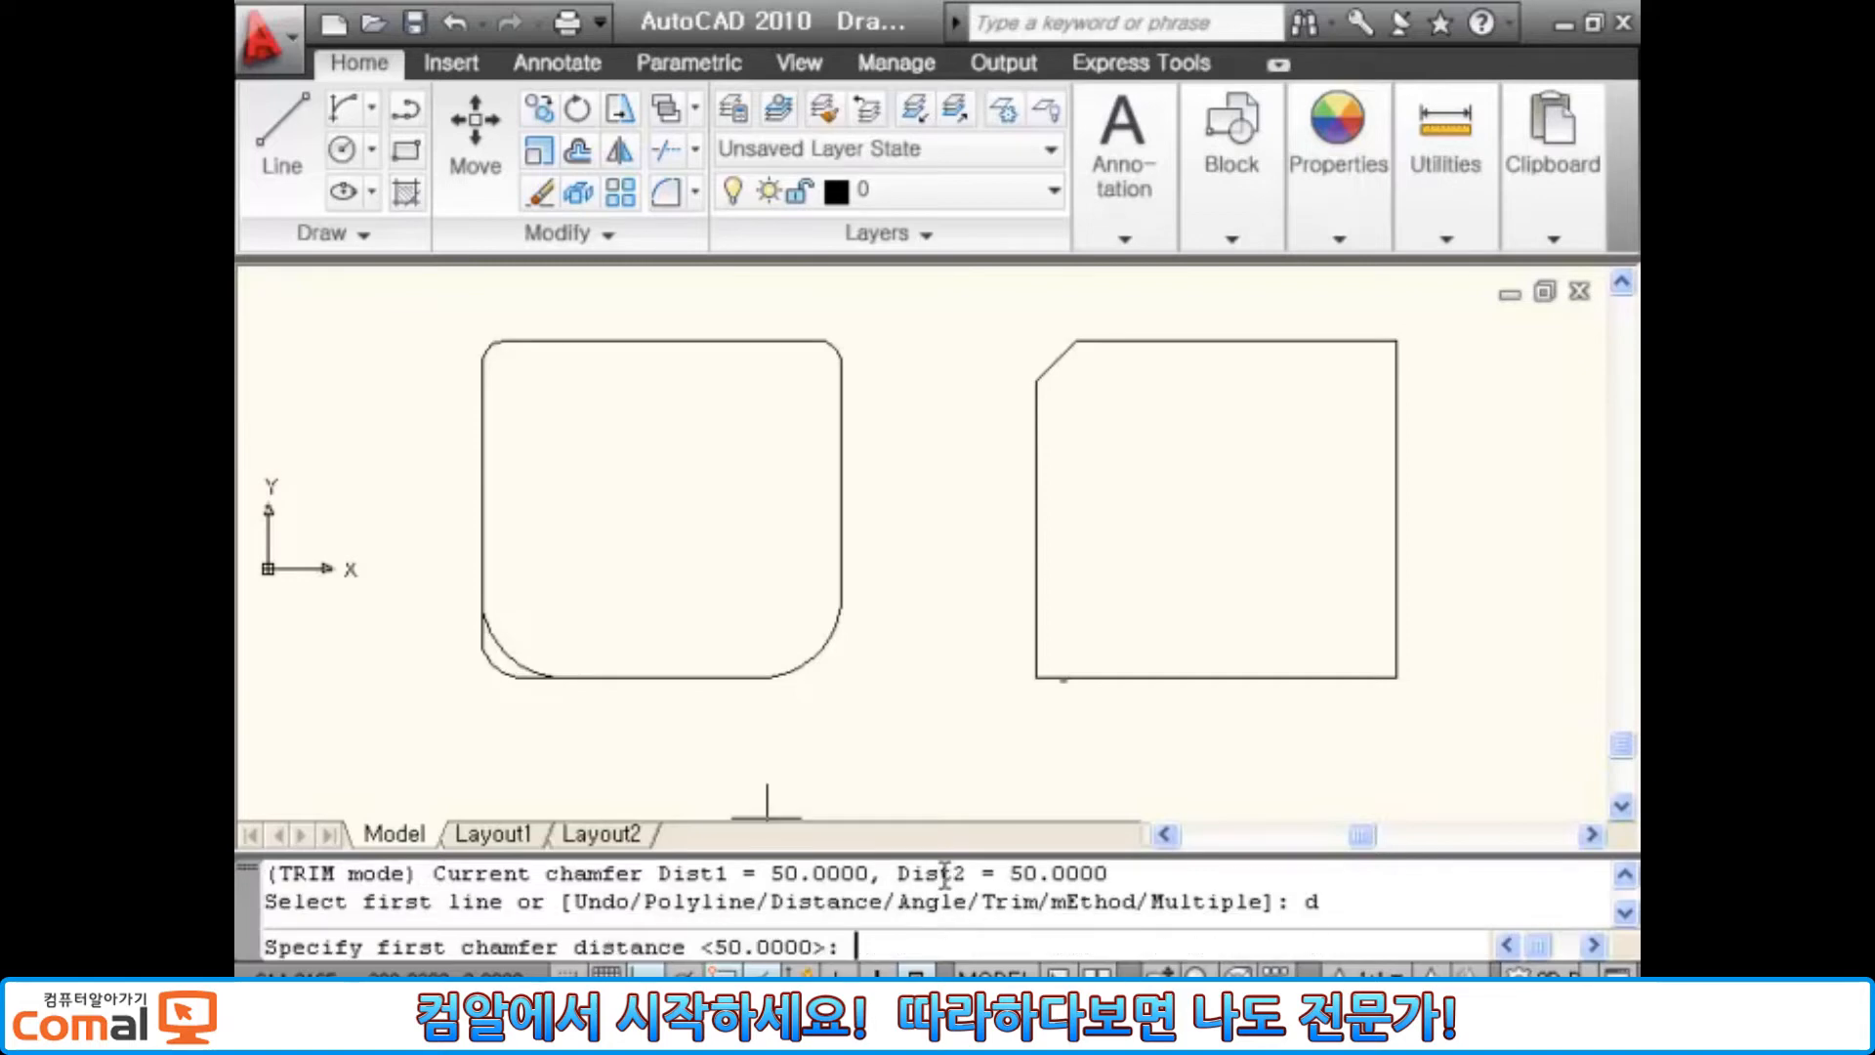
{"action": "key", "text": "Return"}
{"action": "type", "text": "1"}
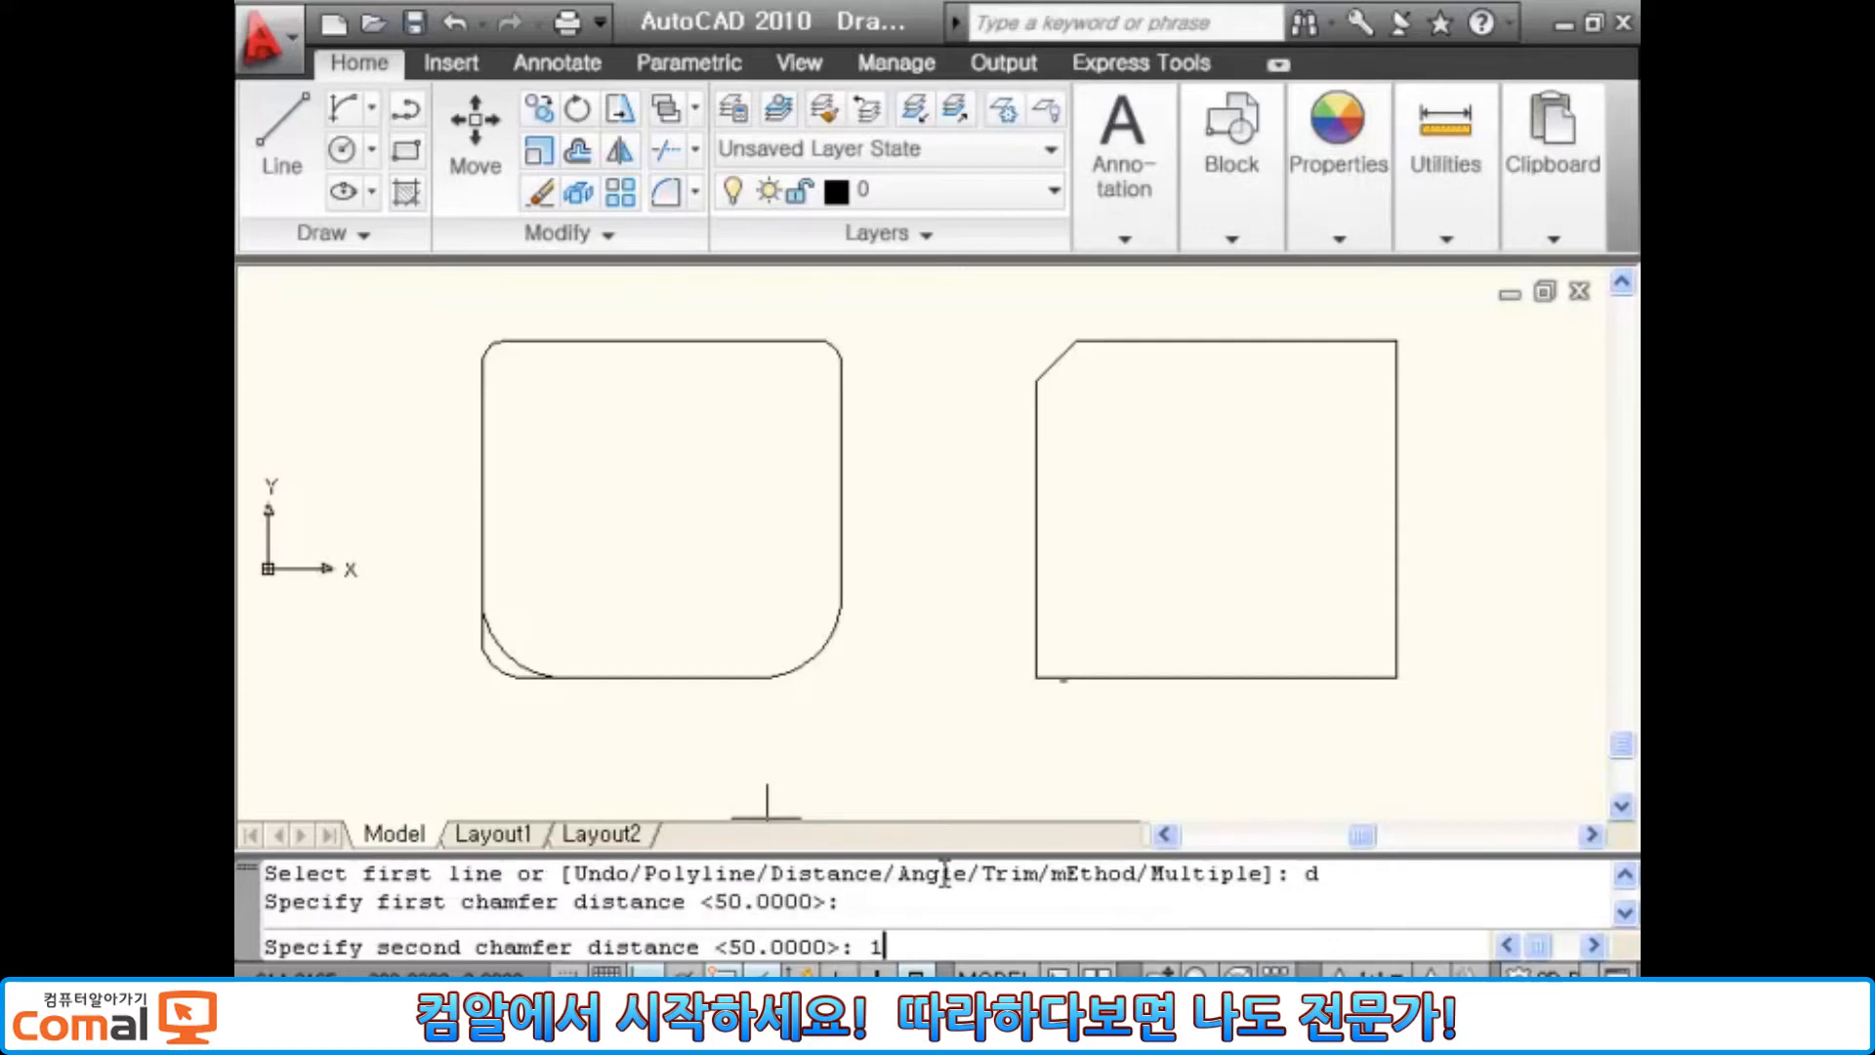
{"action": "type", "text": "00"}
{"action": "key", "text": "Return"}
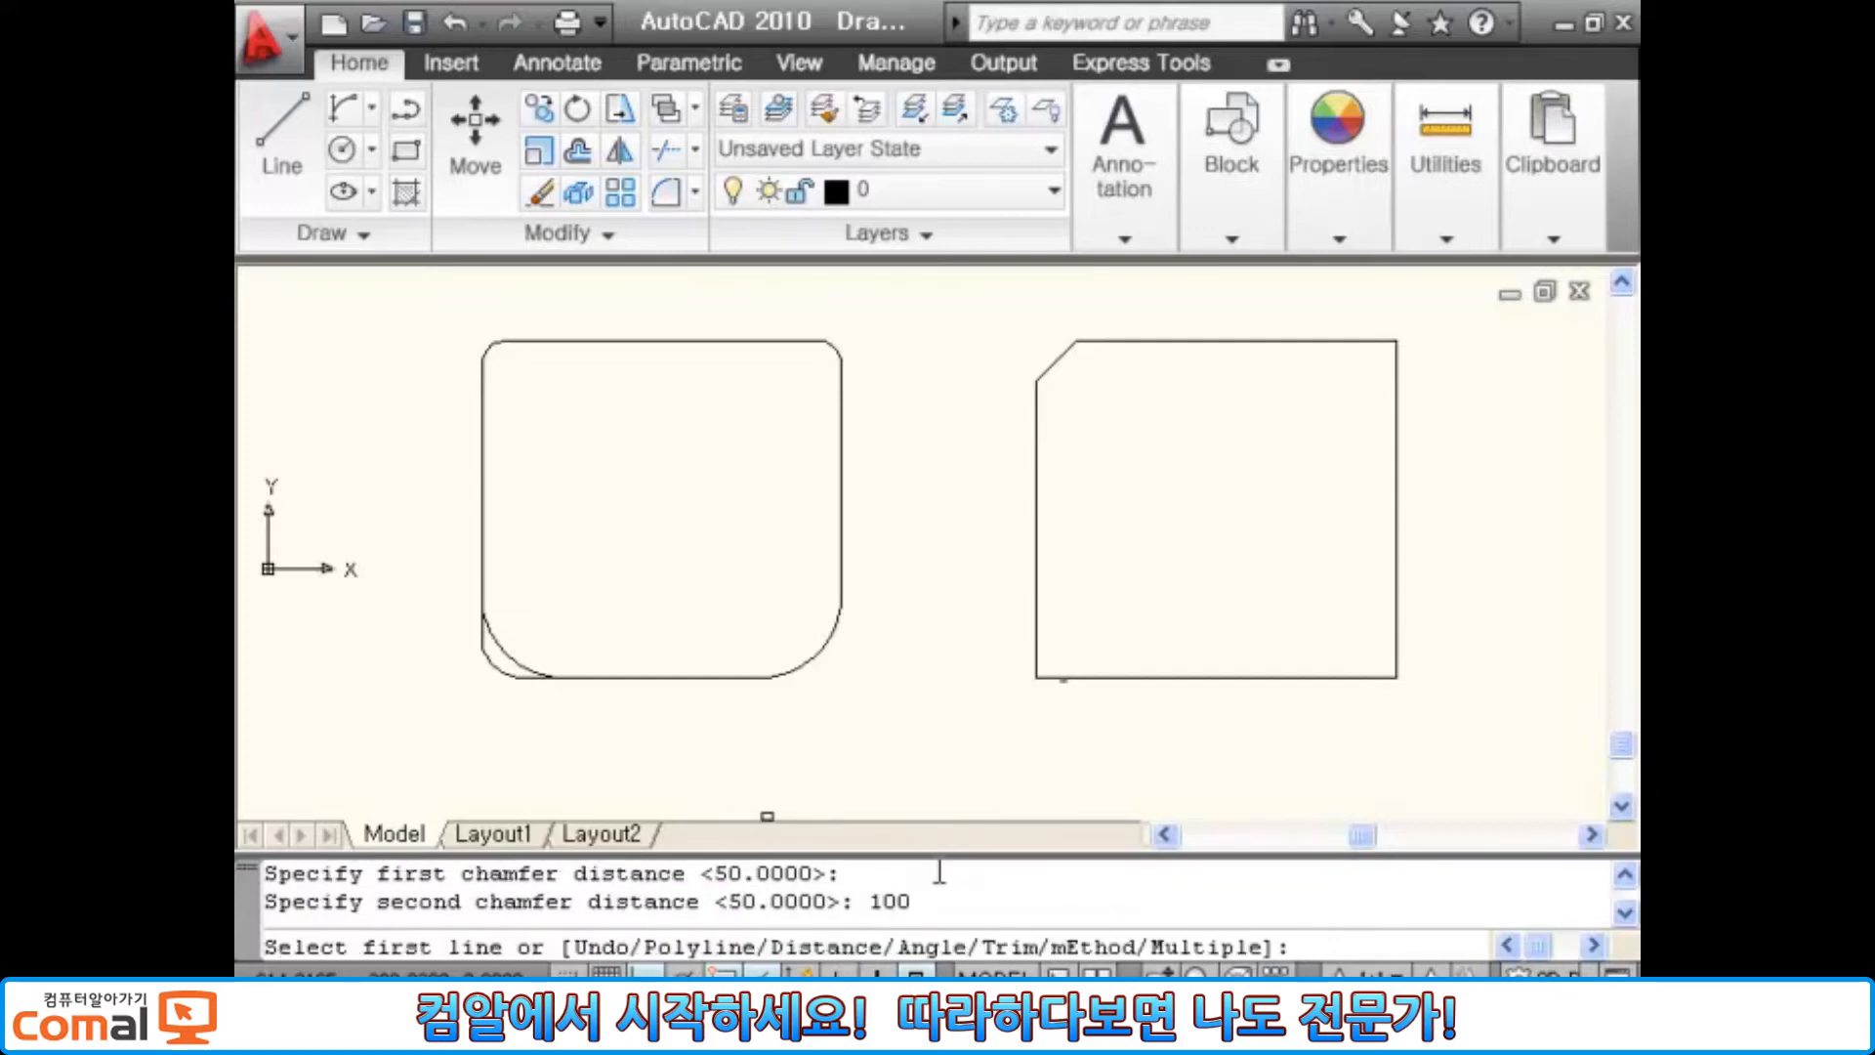
{"action": "key", "text": "Return"}
{"action": "key", "text": "Return"}
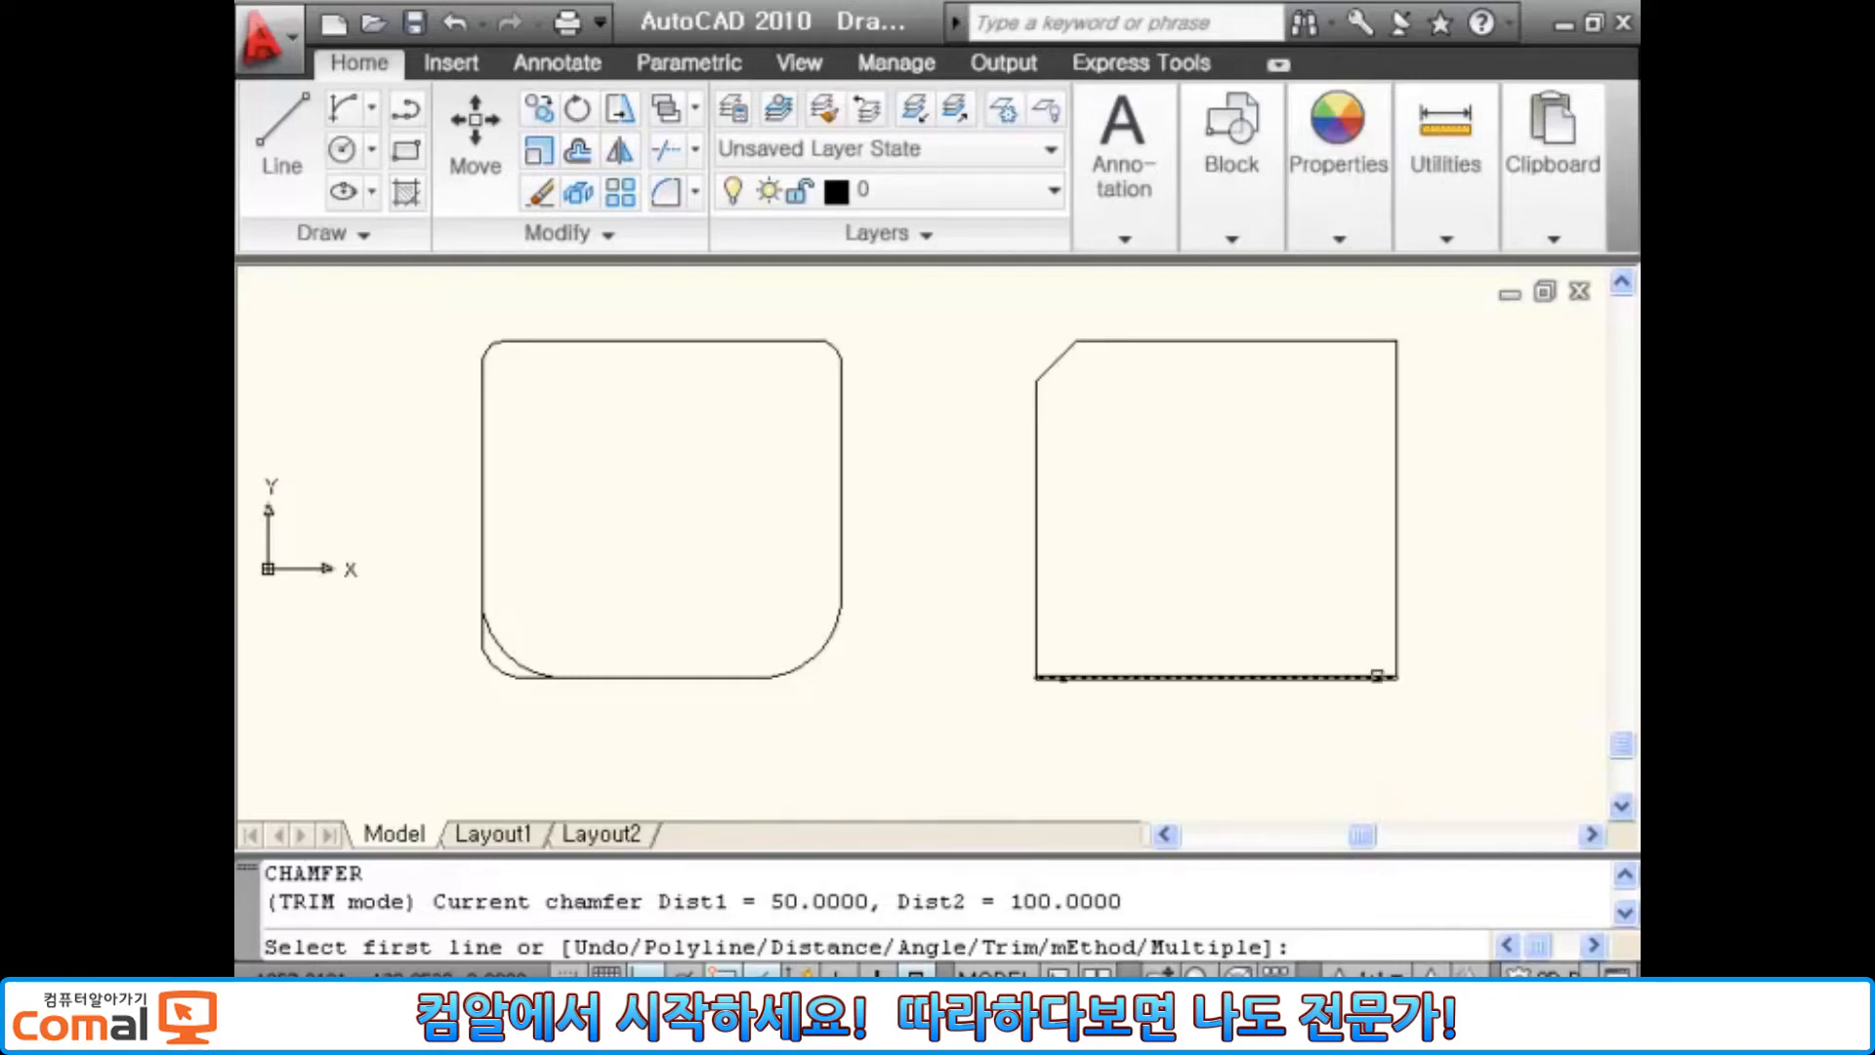
{"action": "left_click", "coordinate": [1031, 648]}
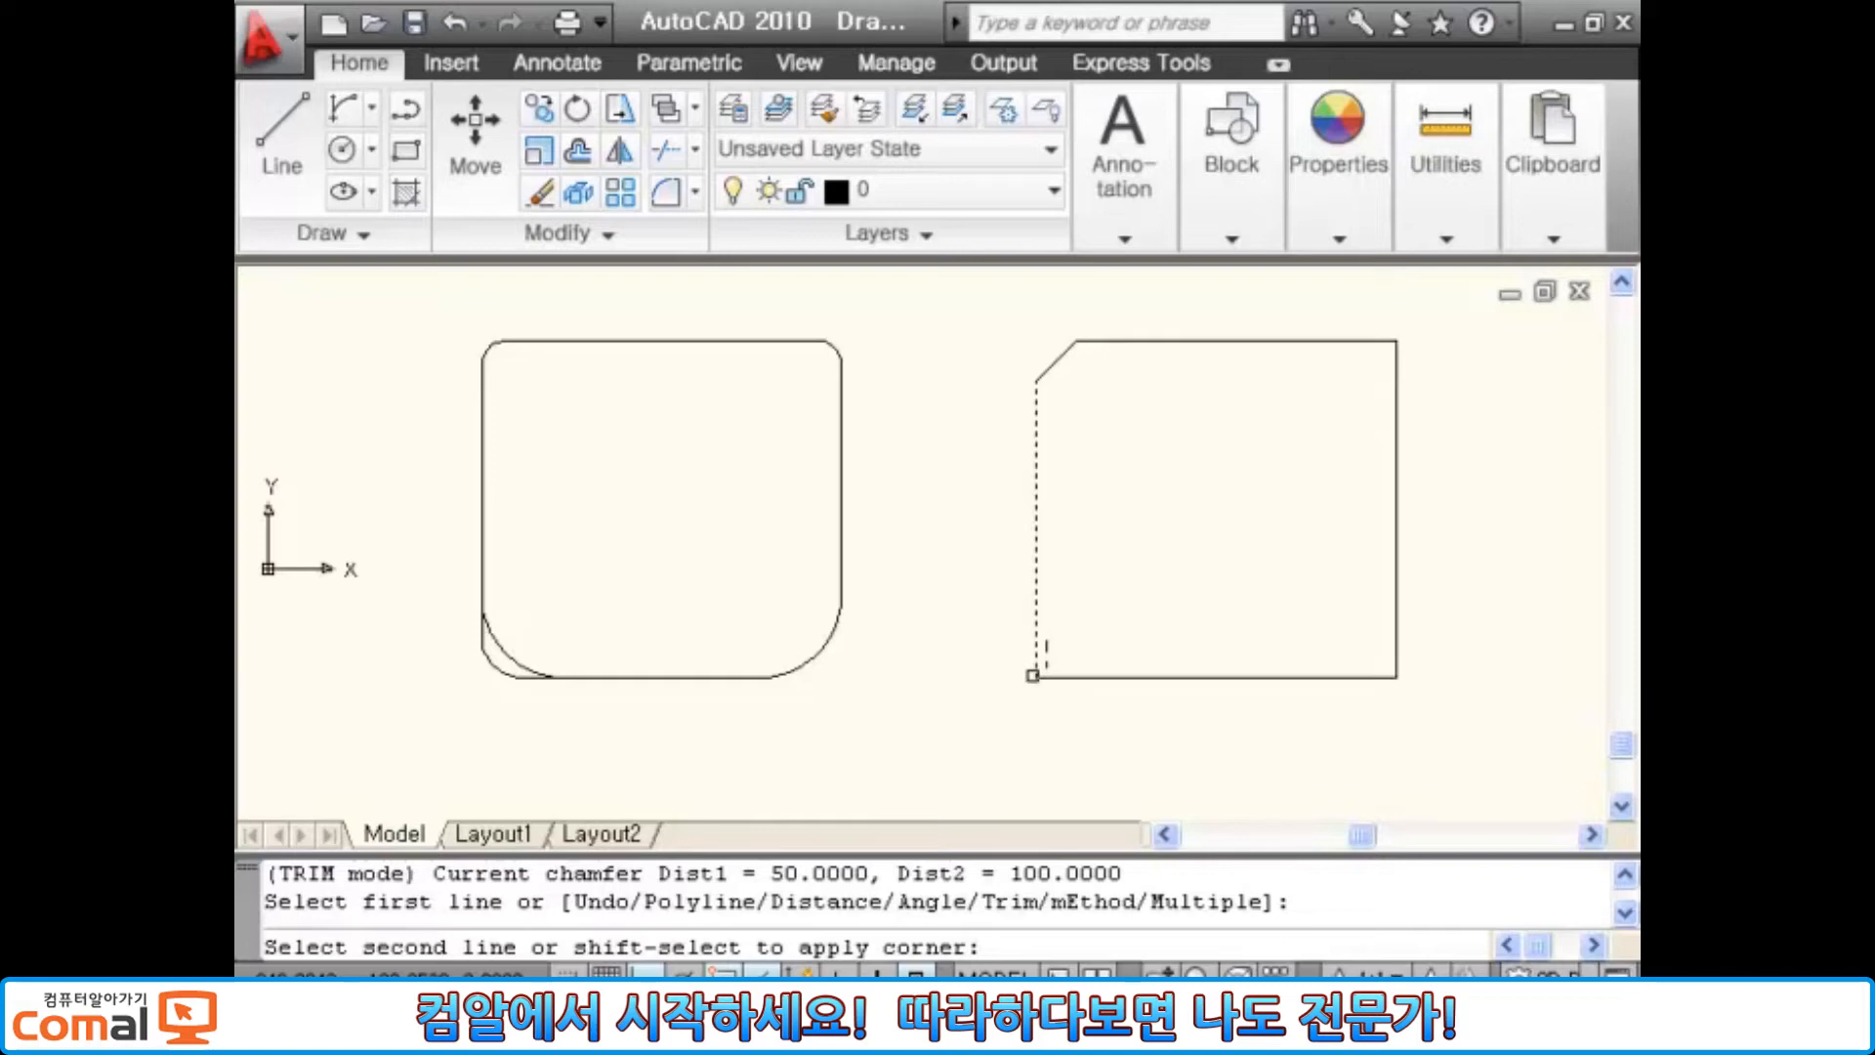
{"action": "left_click", "coordinate": [1064, 675]}
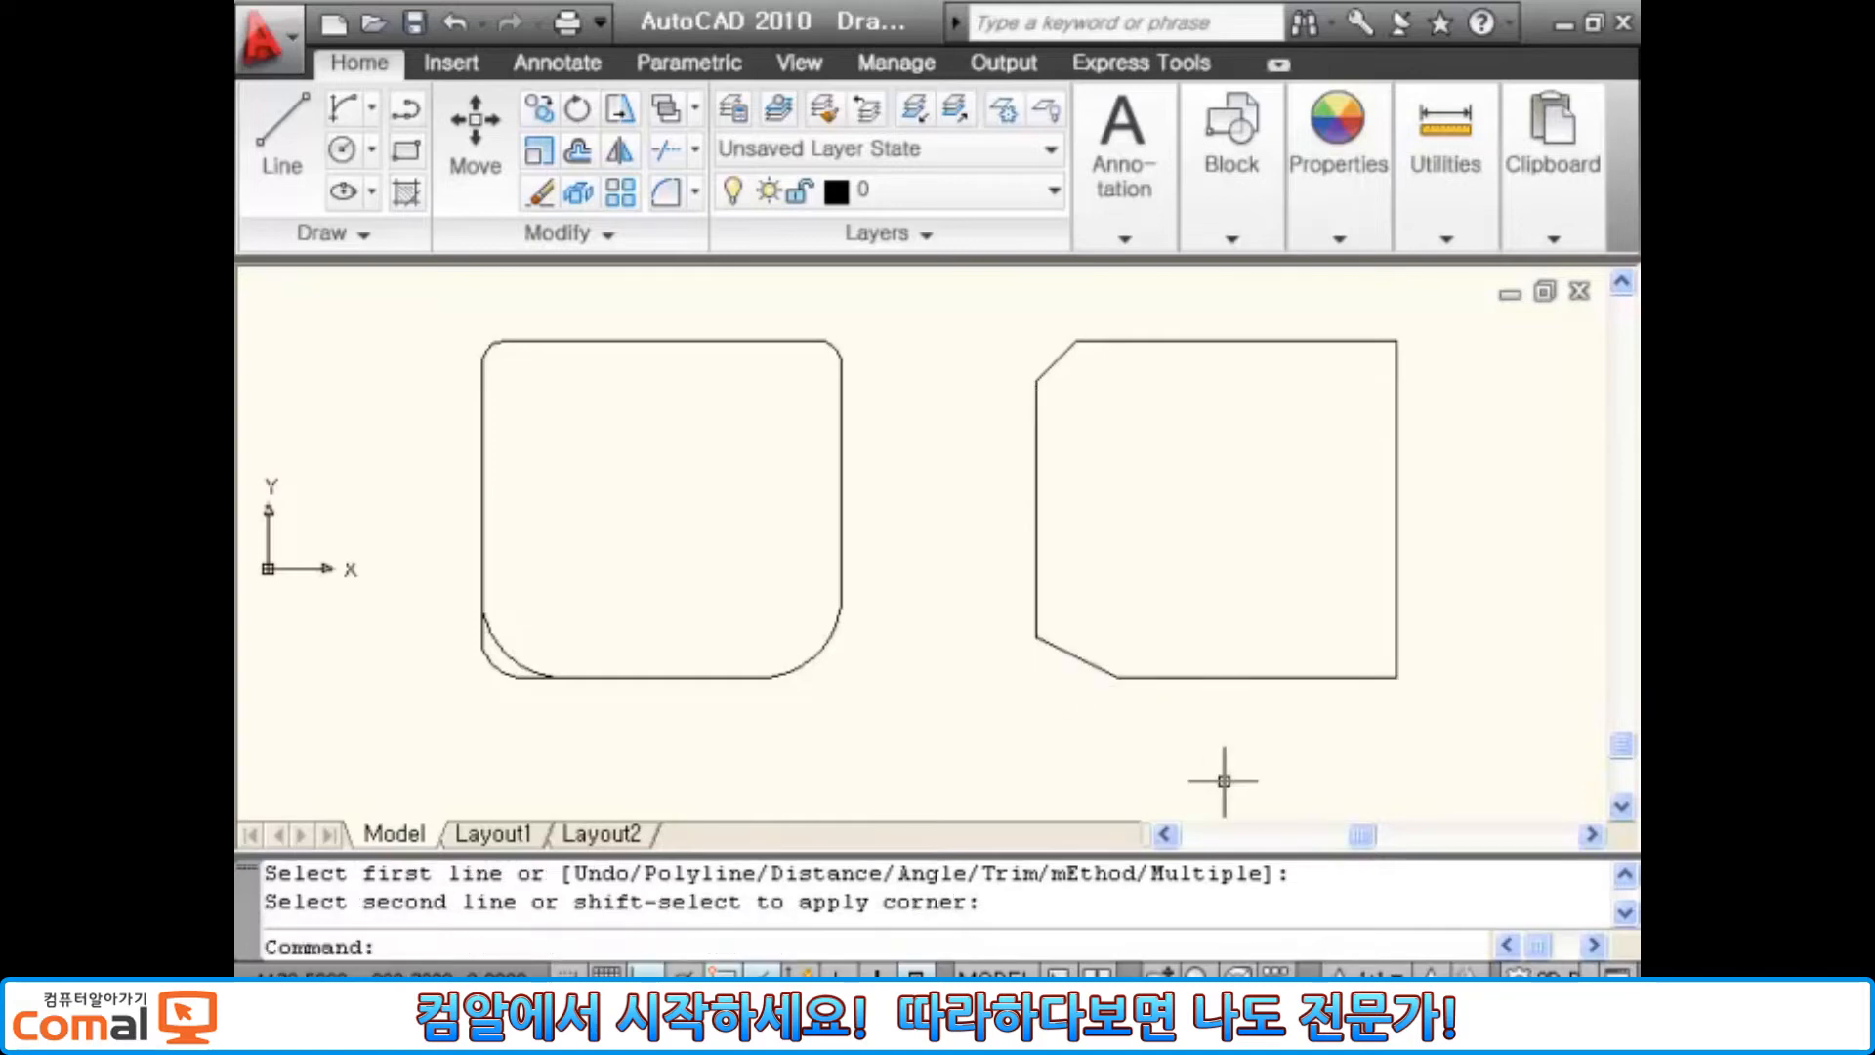
Step: Chamfer the right square's lower-right corner with the same distances, taking the bottom edge first and the right edge second
{"action": "key", "text": "Return"}
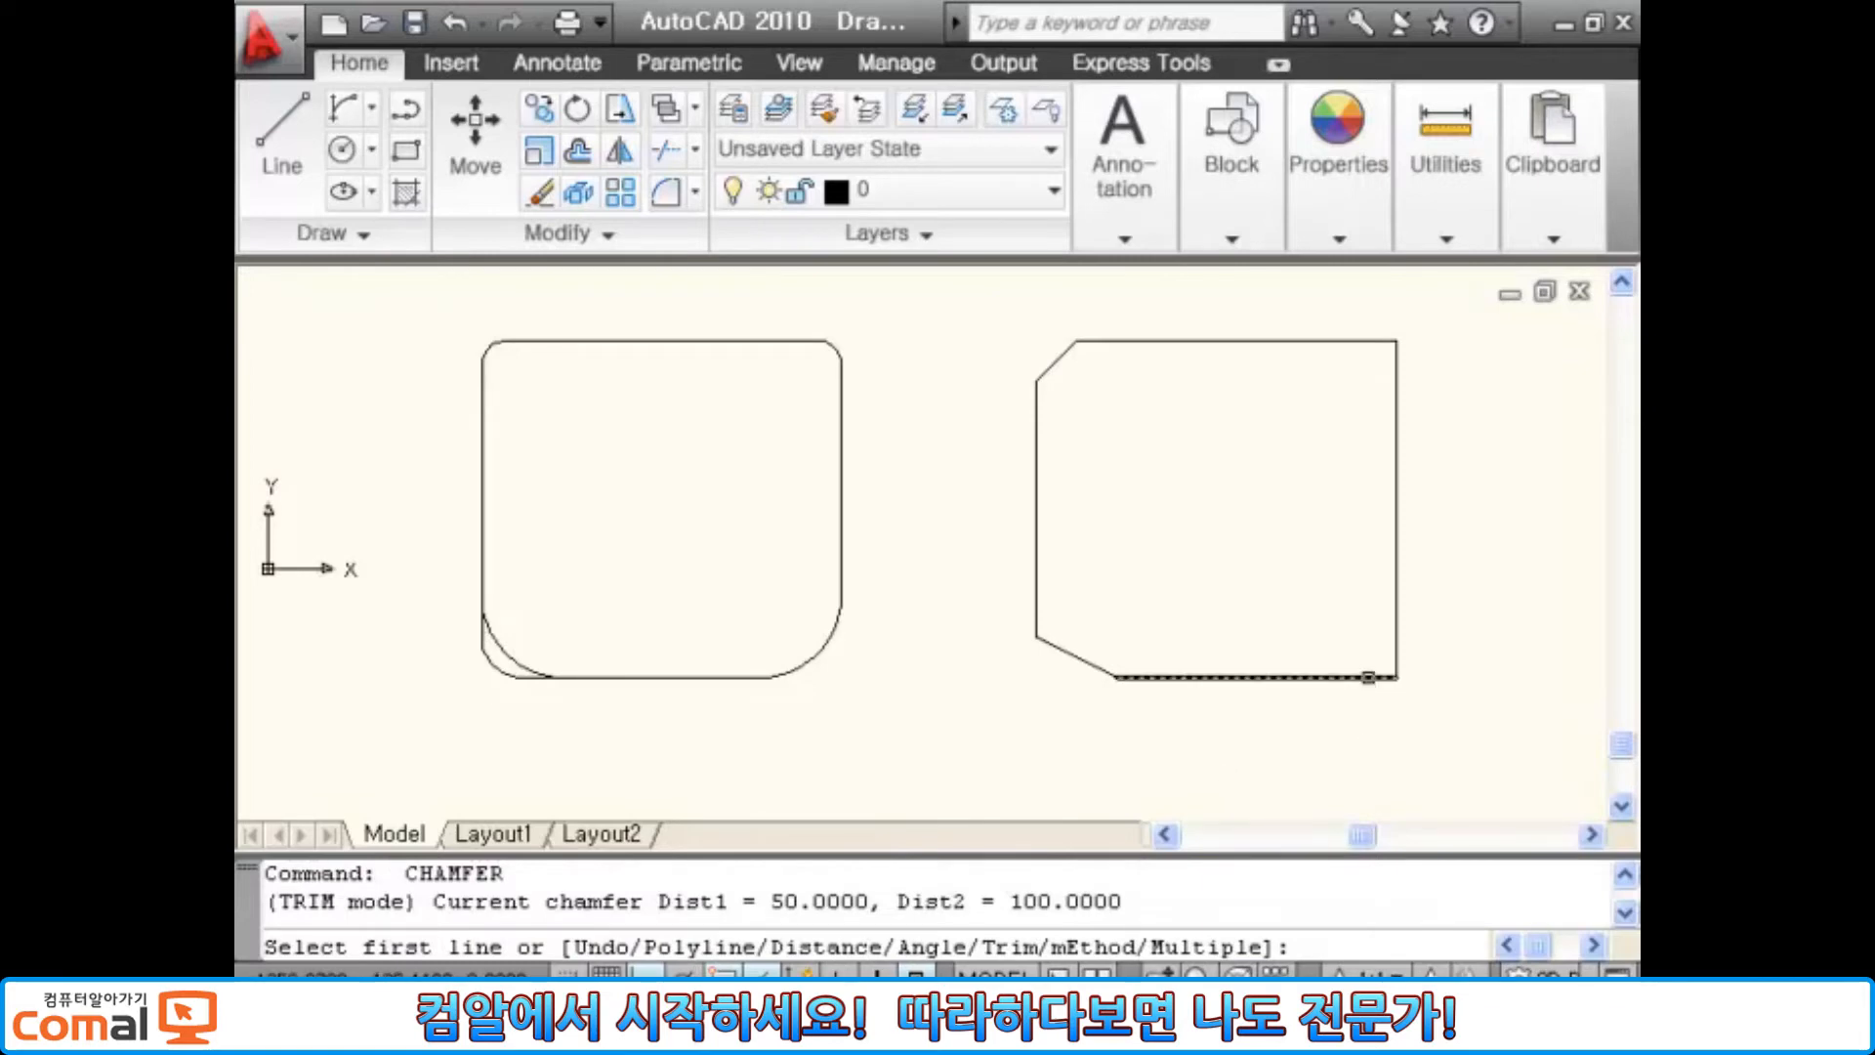
{"action": "left_click", "coordinate": [1368, 676]}
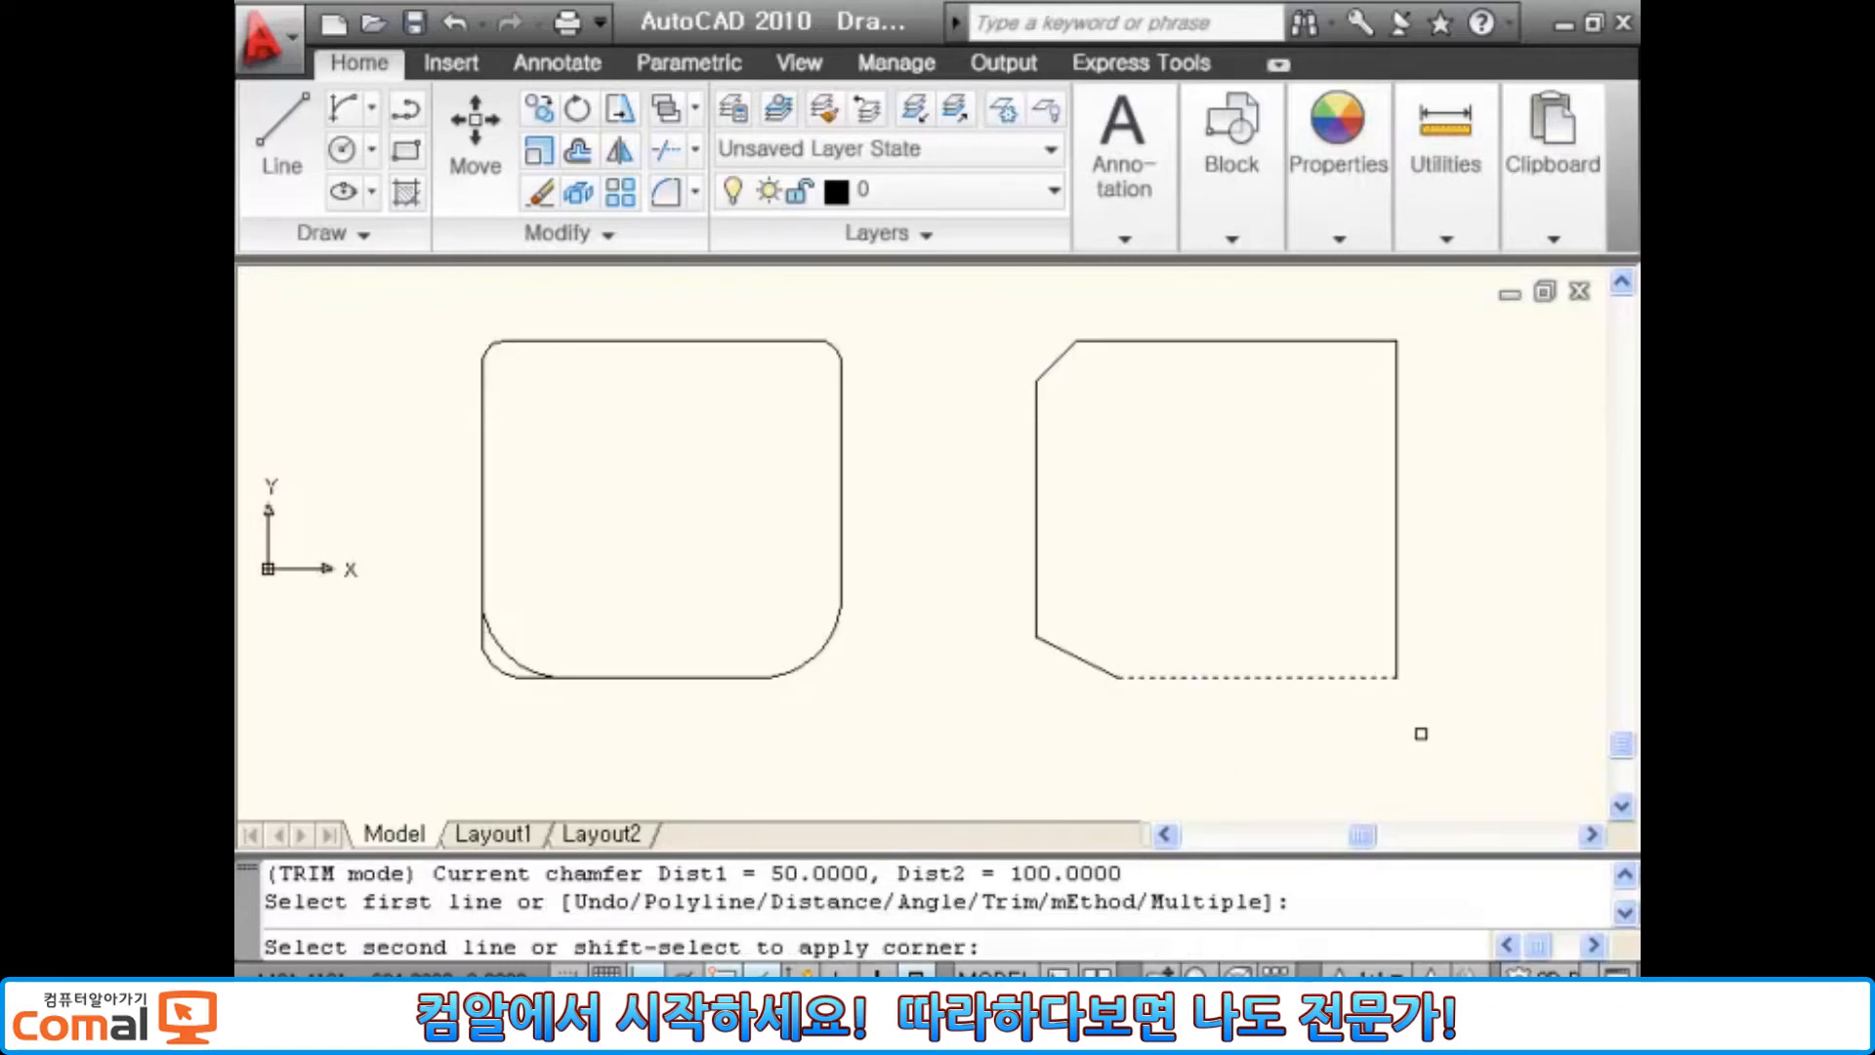
{"action": "left_click", "coordinate": [1398, 654]}
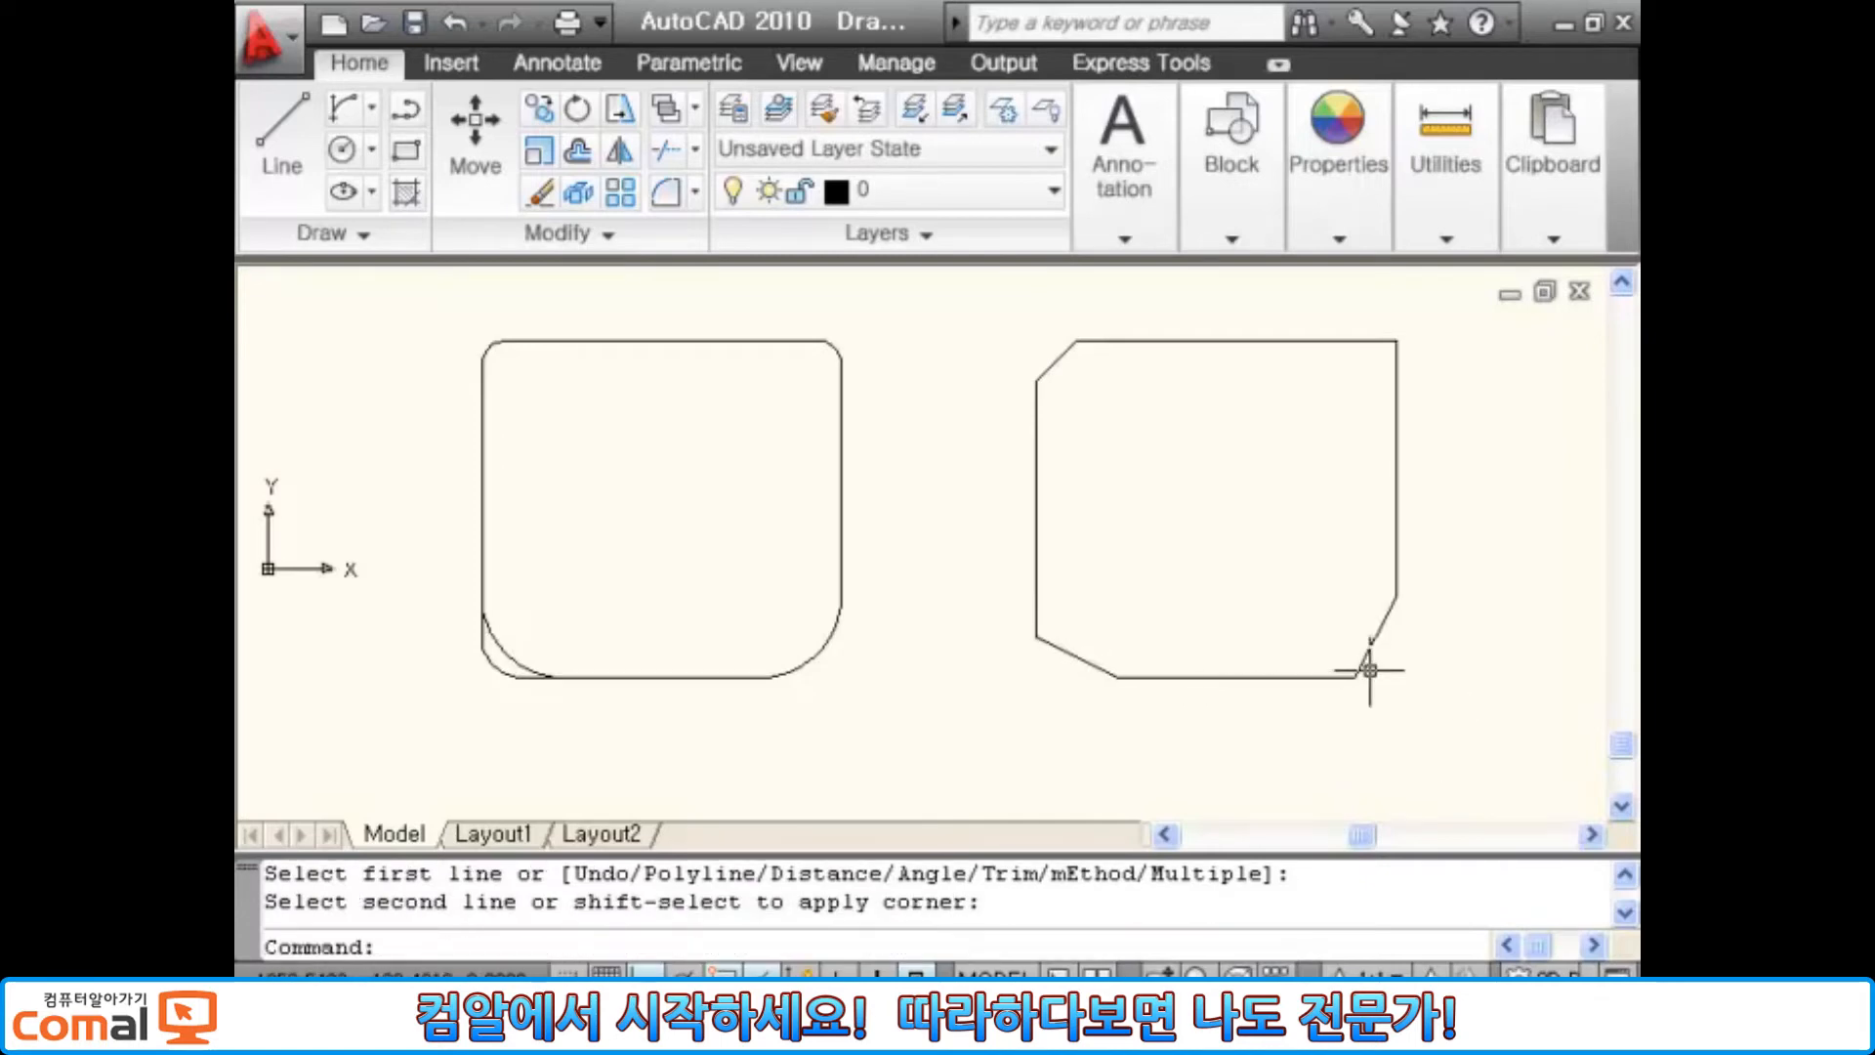
Step: Chamfer the right square's upper-right corner by angle, with length 100 on the top edge and a 60-degree angle
{"action": "key", "text": "Return"}
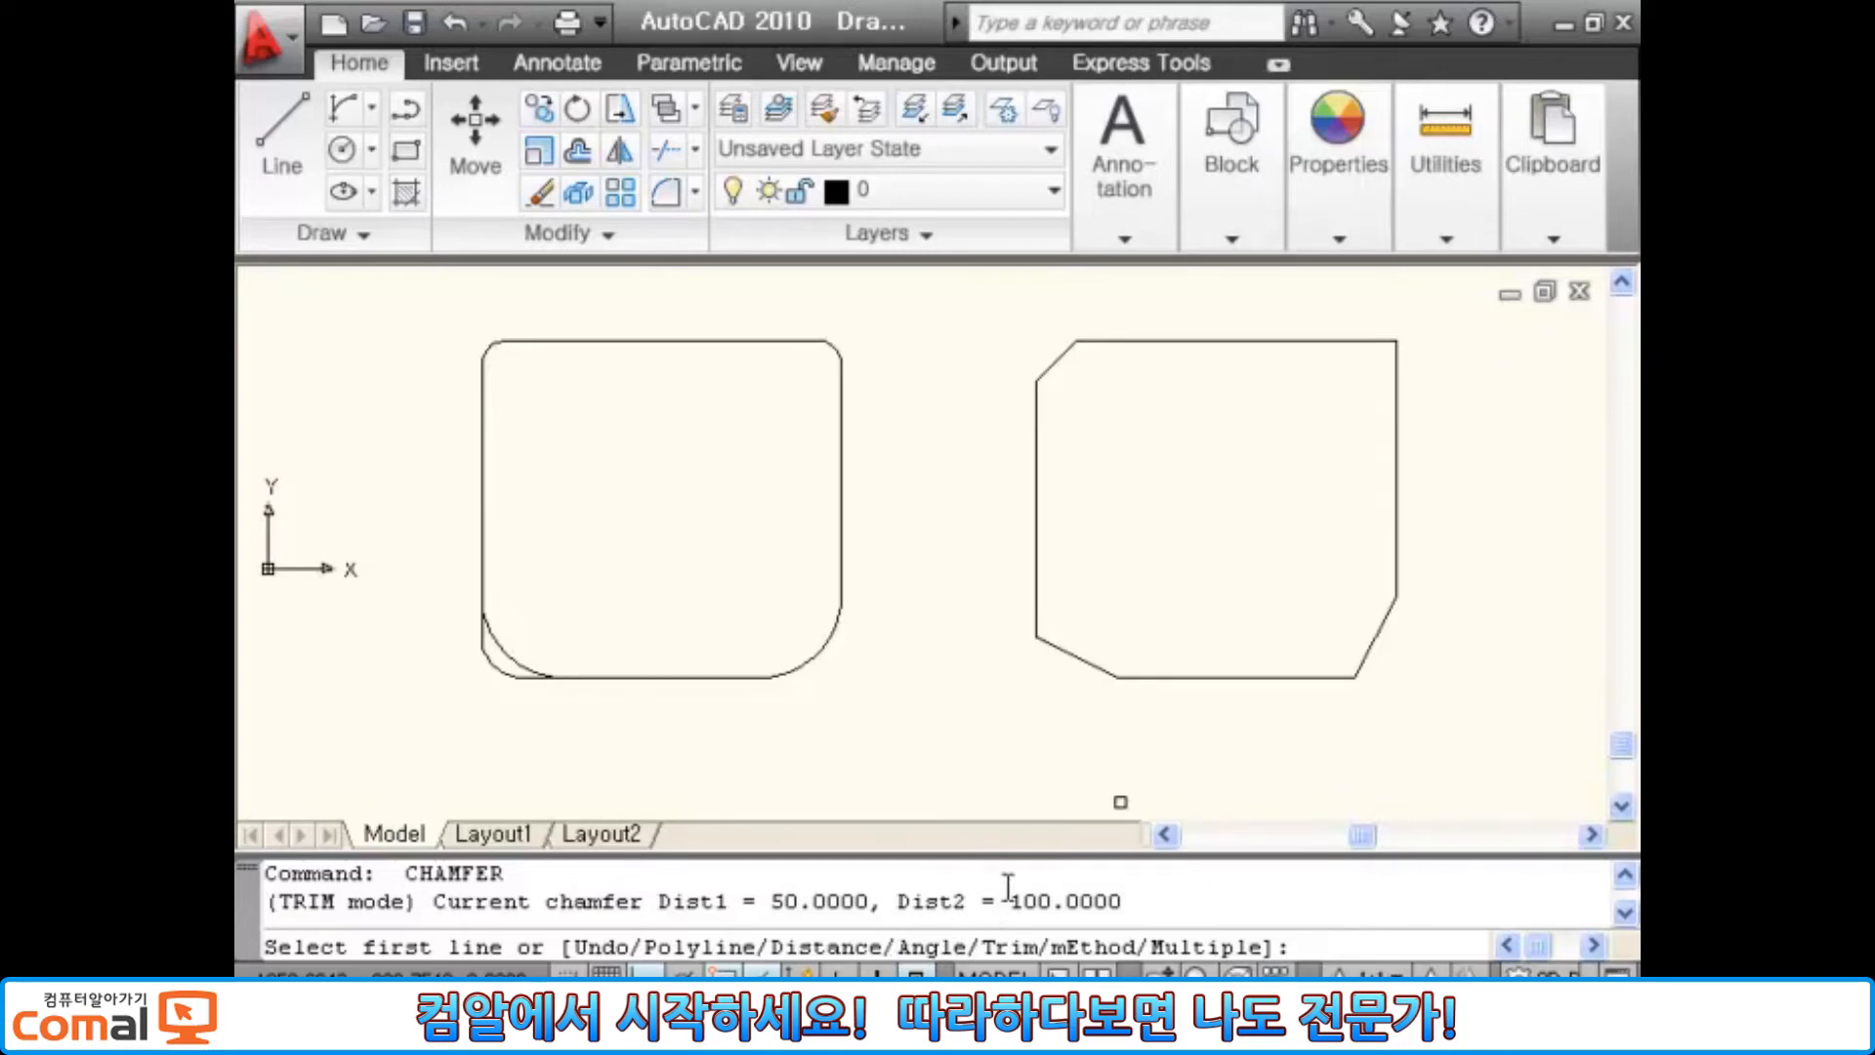
{"action": "type", "text": "a"}
{"action": "key", "text": "Return"}
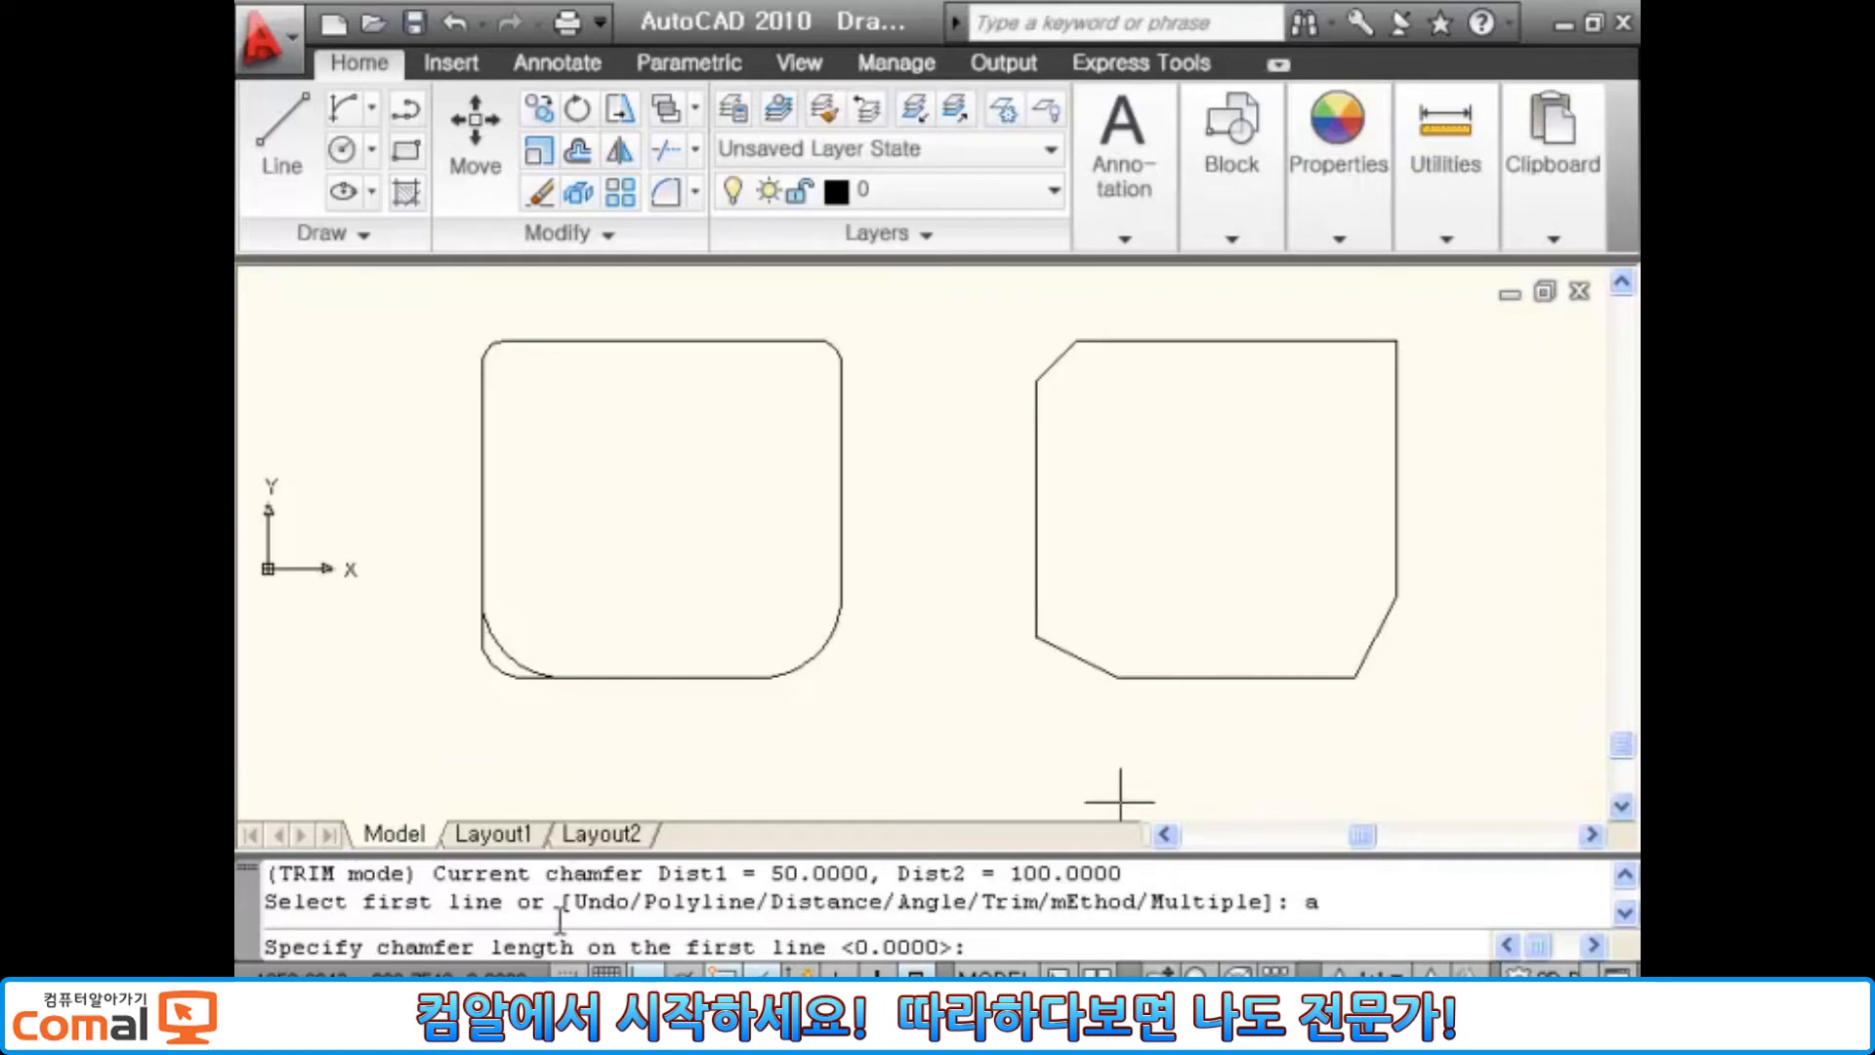
{"action": "type", "text": "100"}
{"action": "key", "text": "Return"}
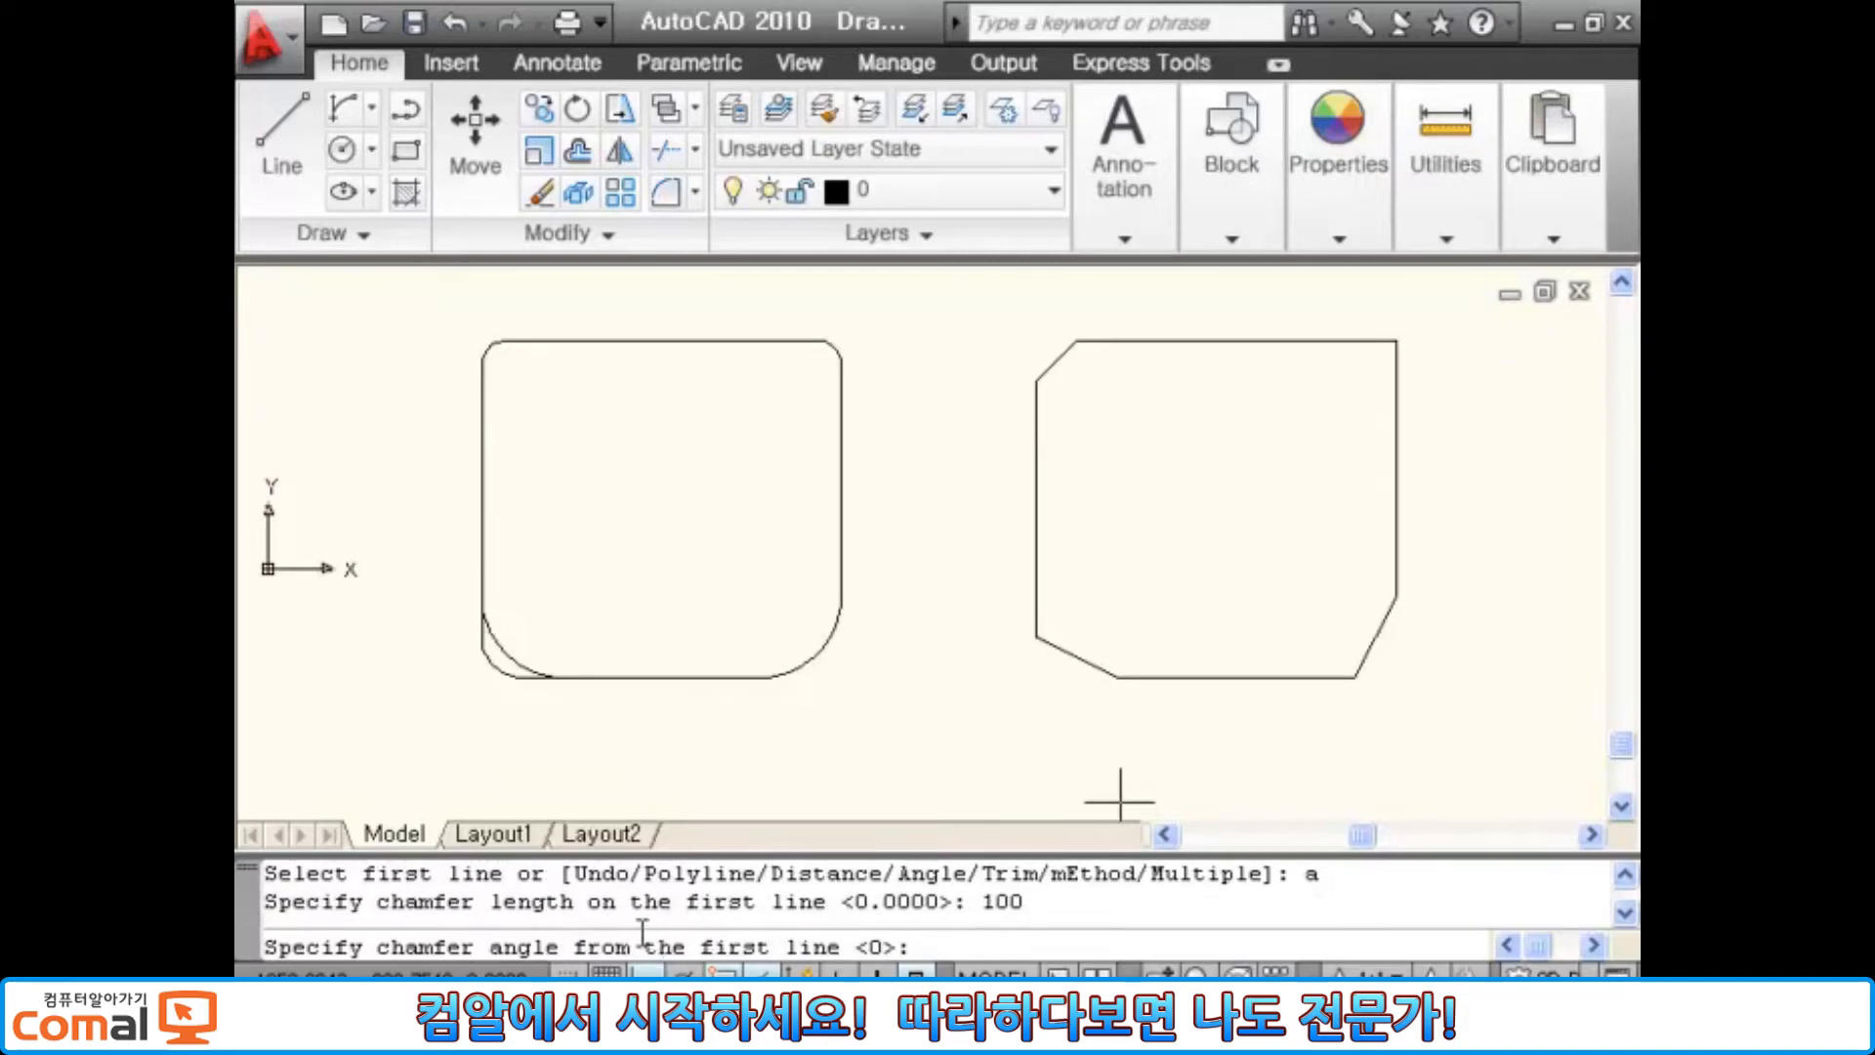
{"action": "type", "text": "0"}
{"action": "key", "text": "Return"}
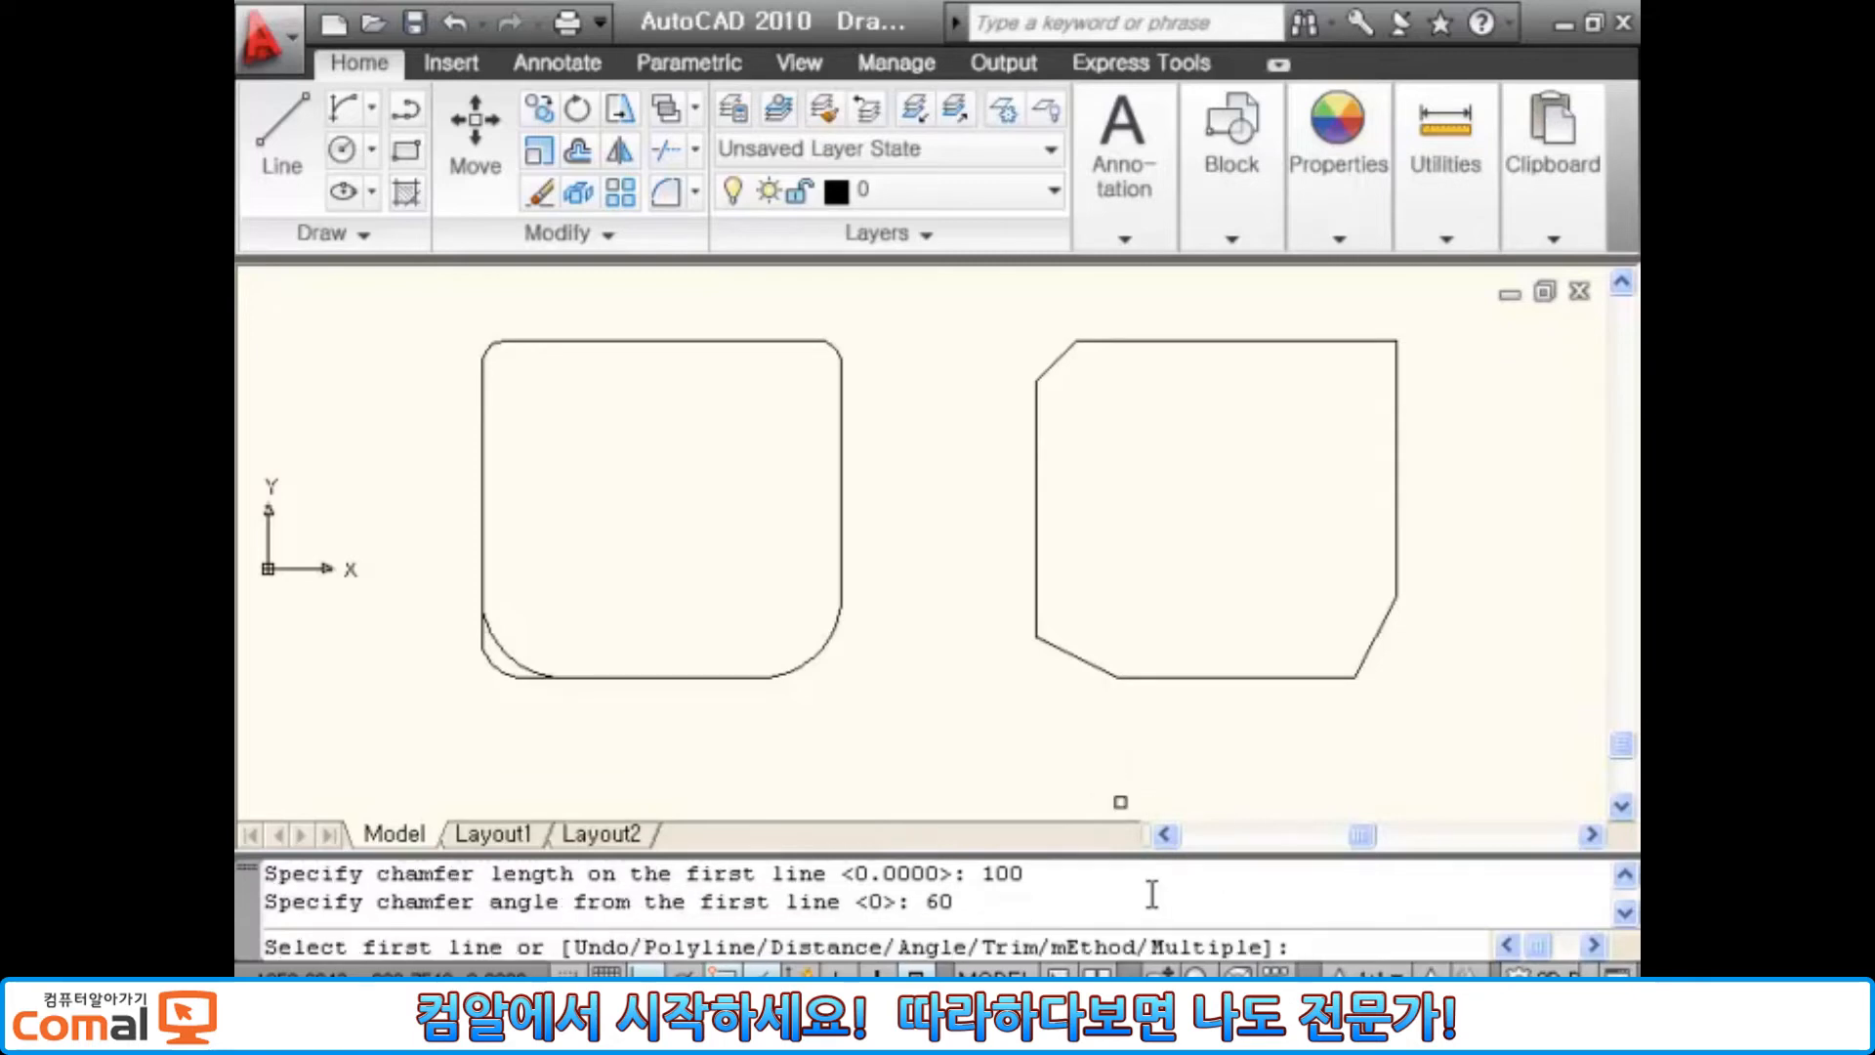
{"action": "key", "text": "Return"}
{"action": "key", "text": "Return"}
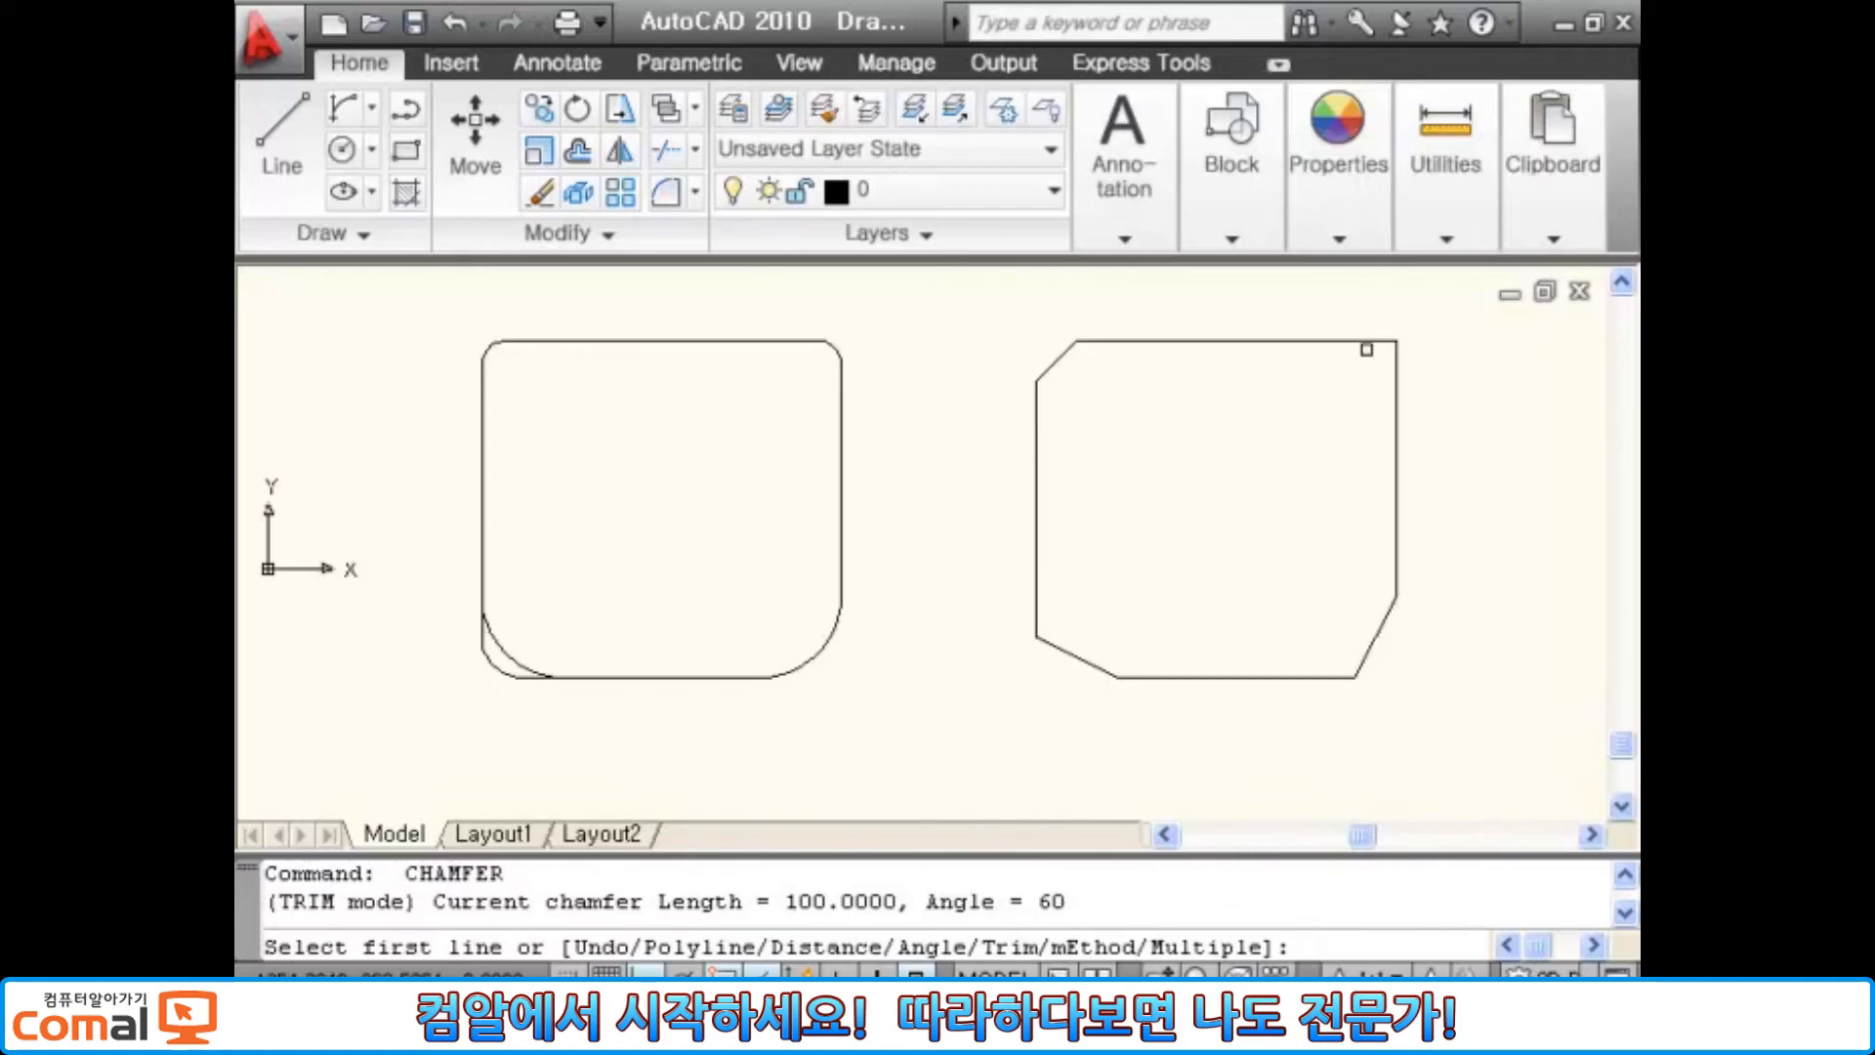
{"action": "left_click", "coordinate": [1364, 342]}
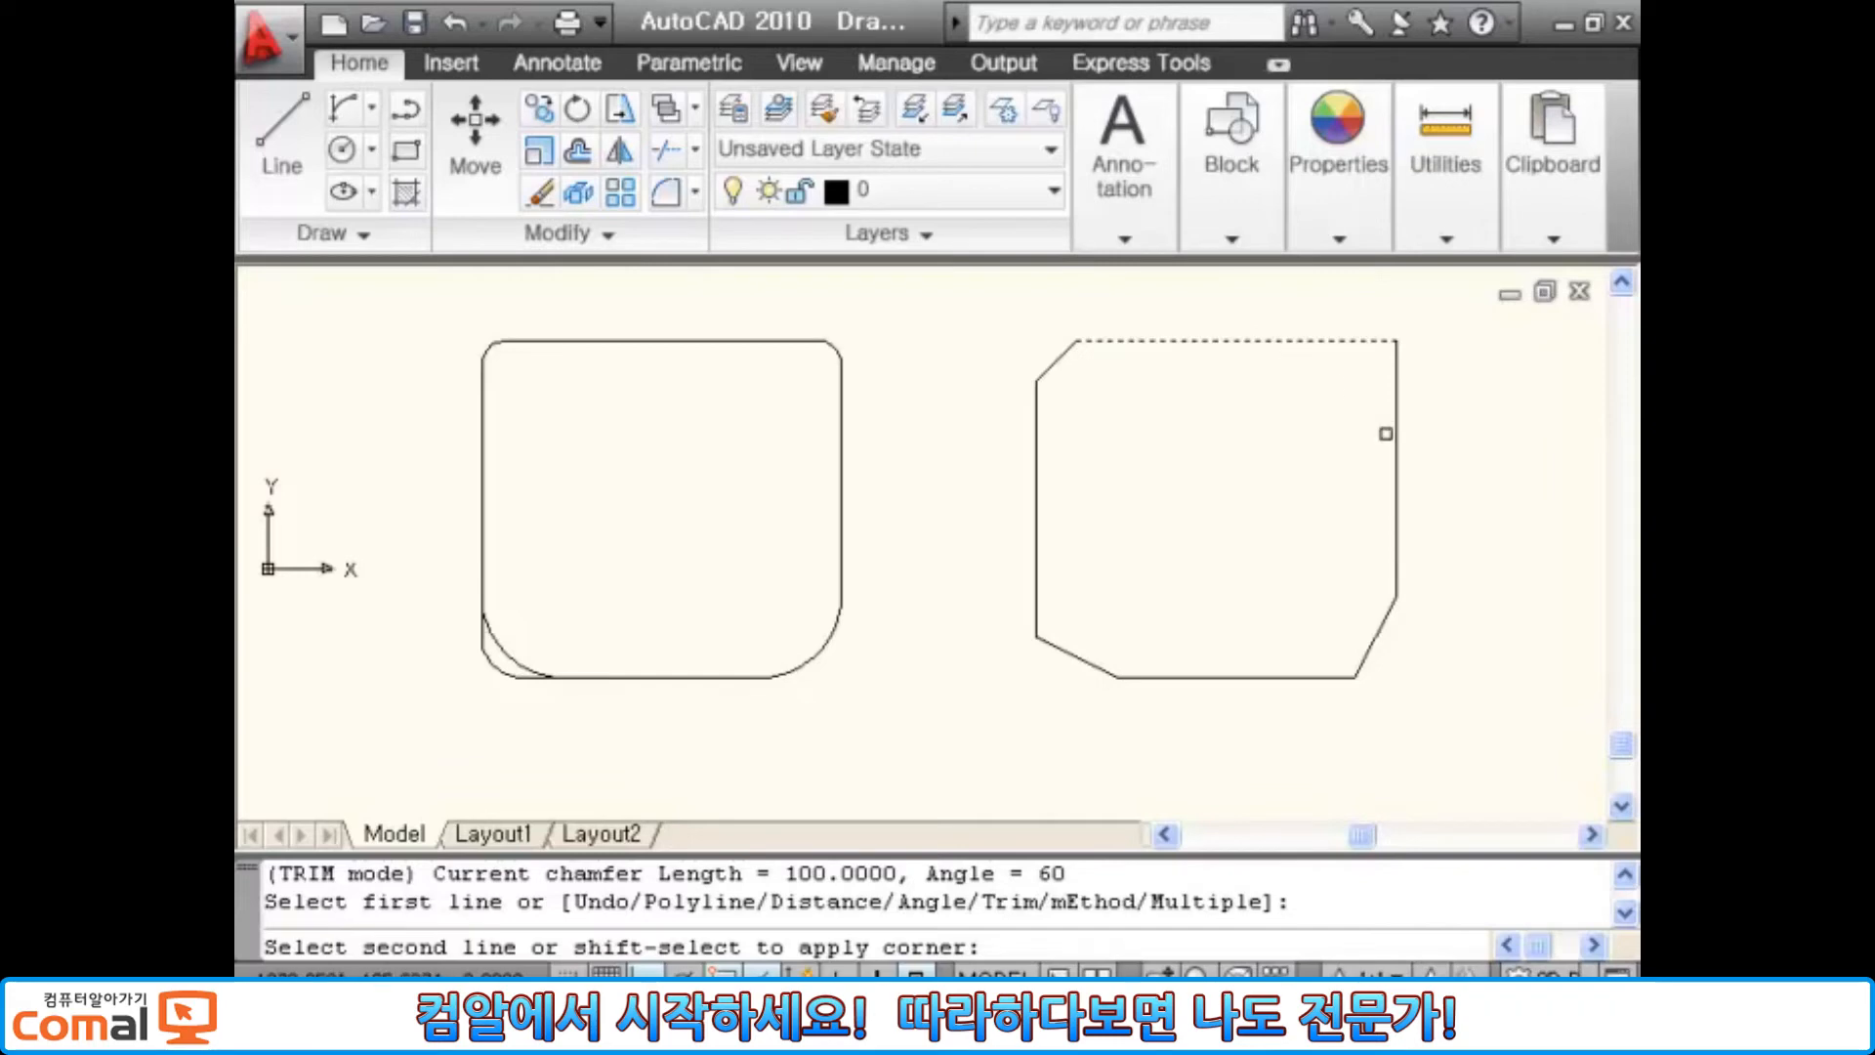
{"action": "left_click", "coordinate": [1393, 435]}
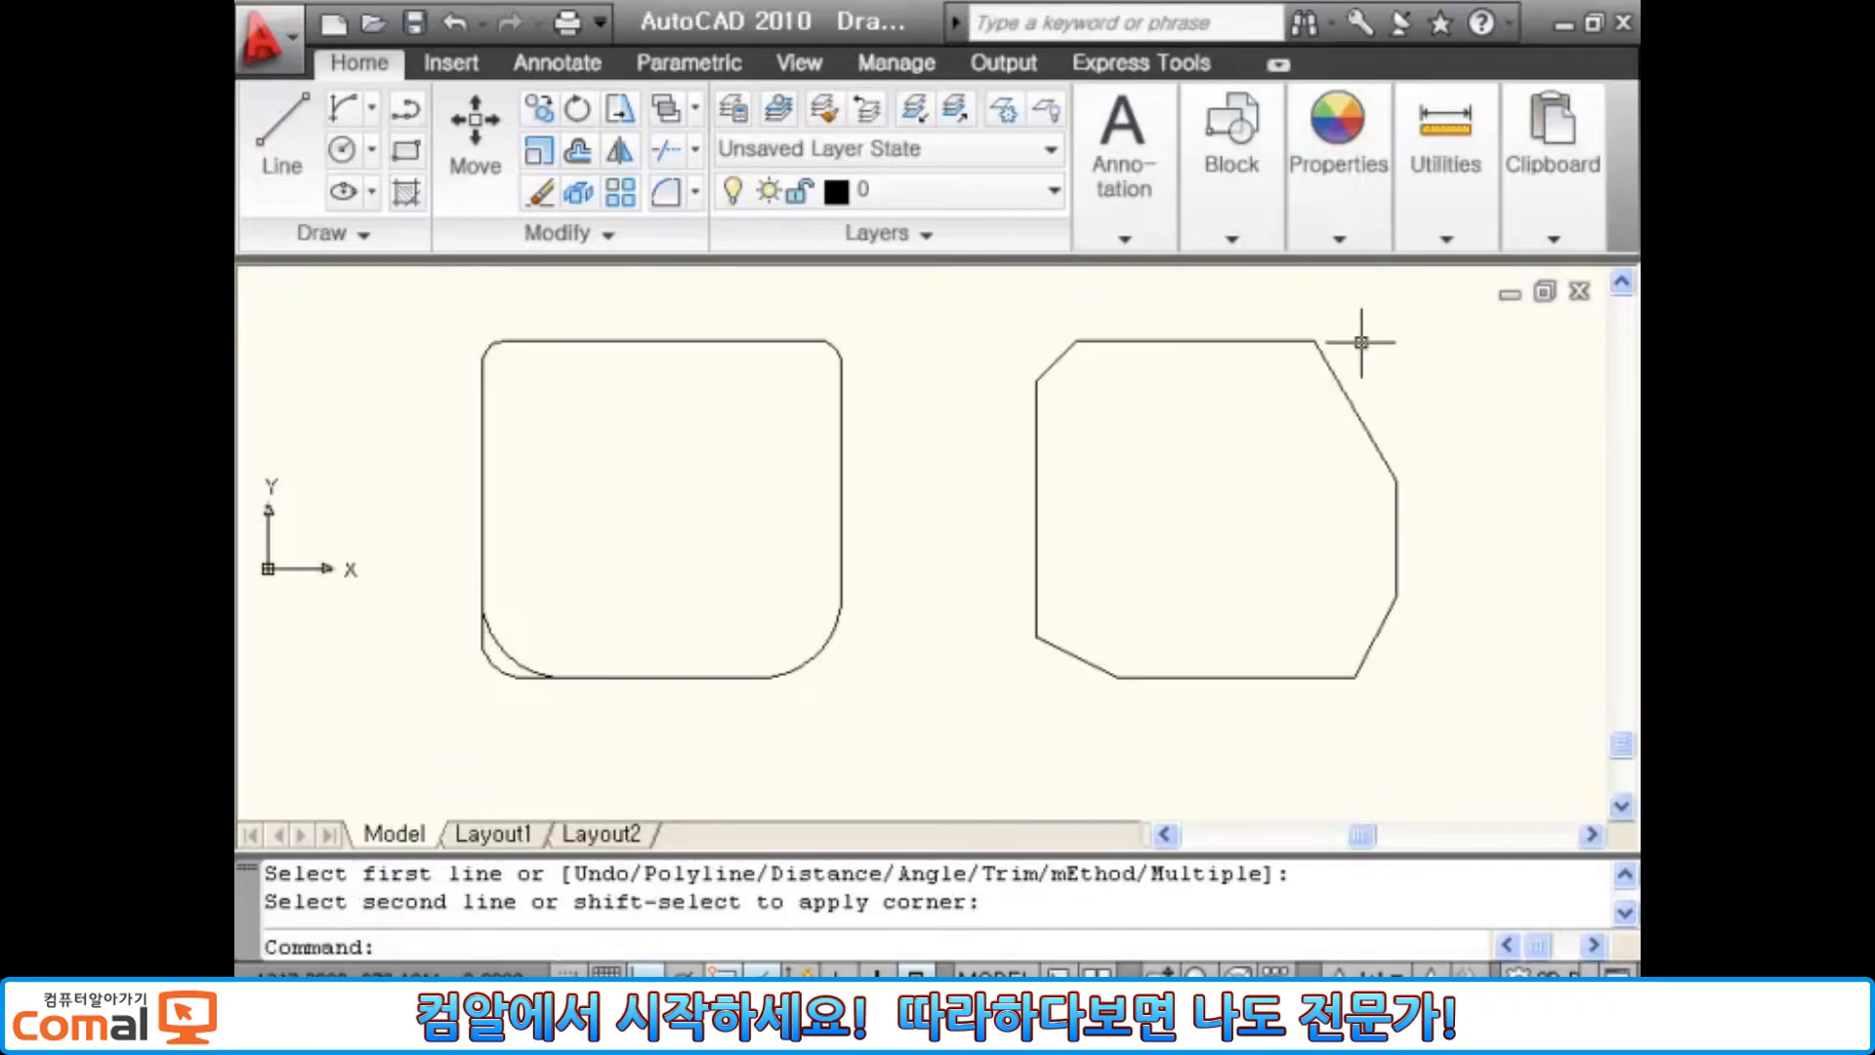
Step: Switch the chamfer method to Distance and check the current chamfer distances
{"action": "key", "text": "Return"}
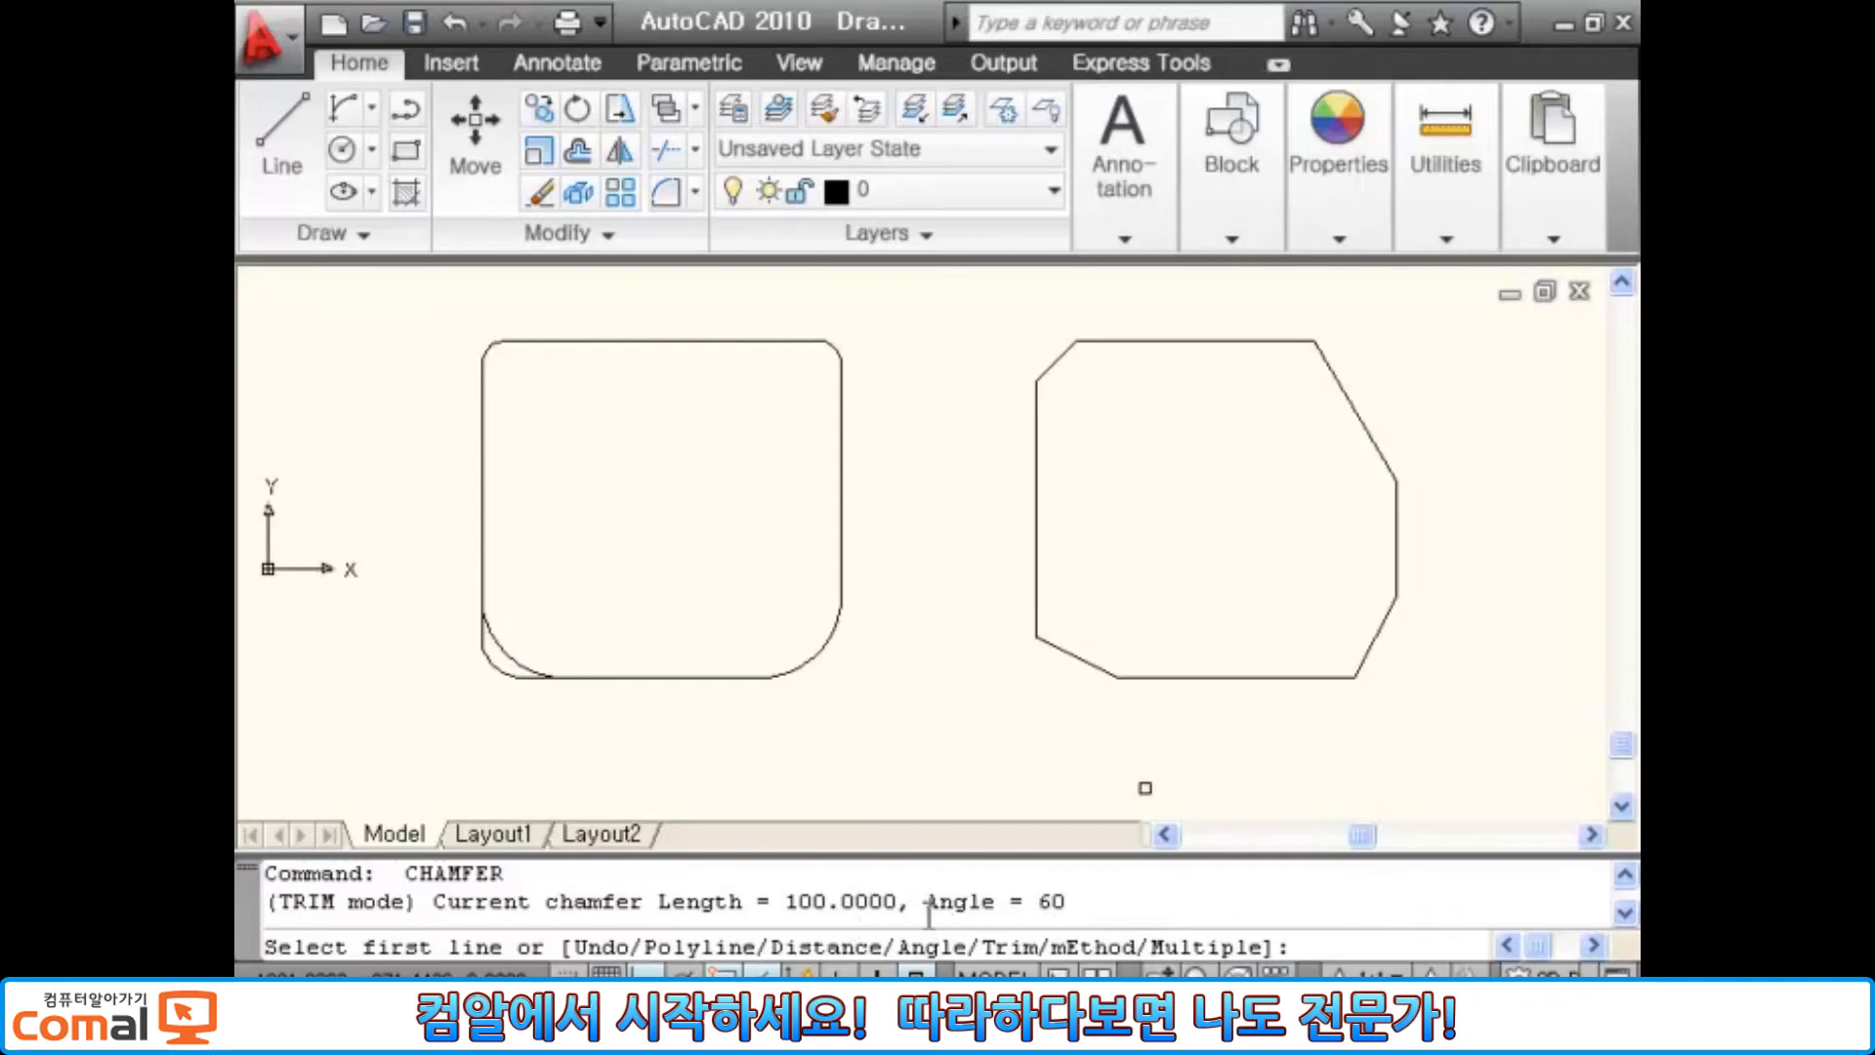
{"action": "type", "text": "e"}
{"action": "key", "text": "Return"}
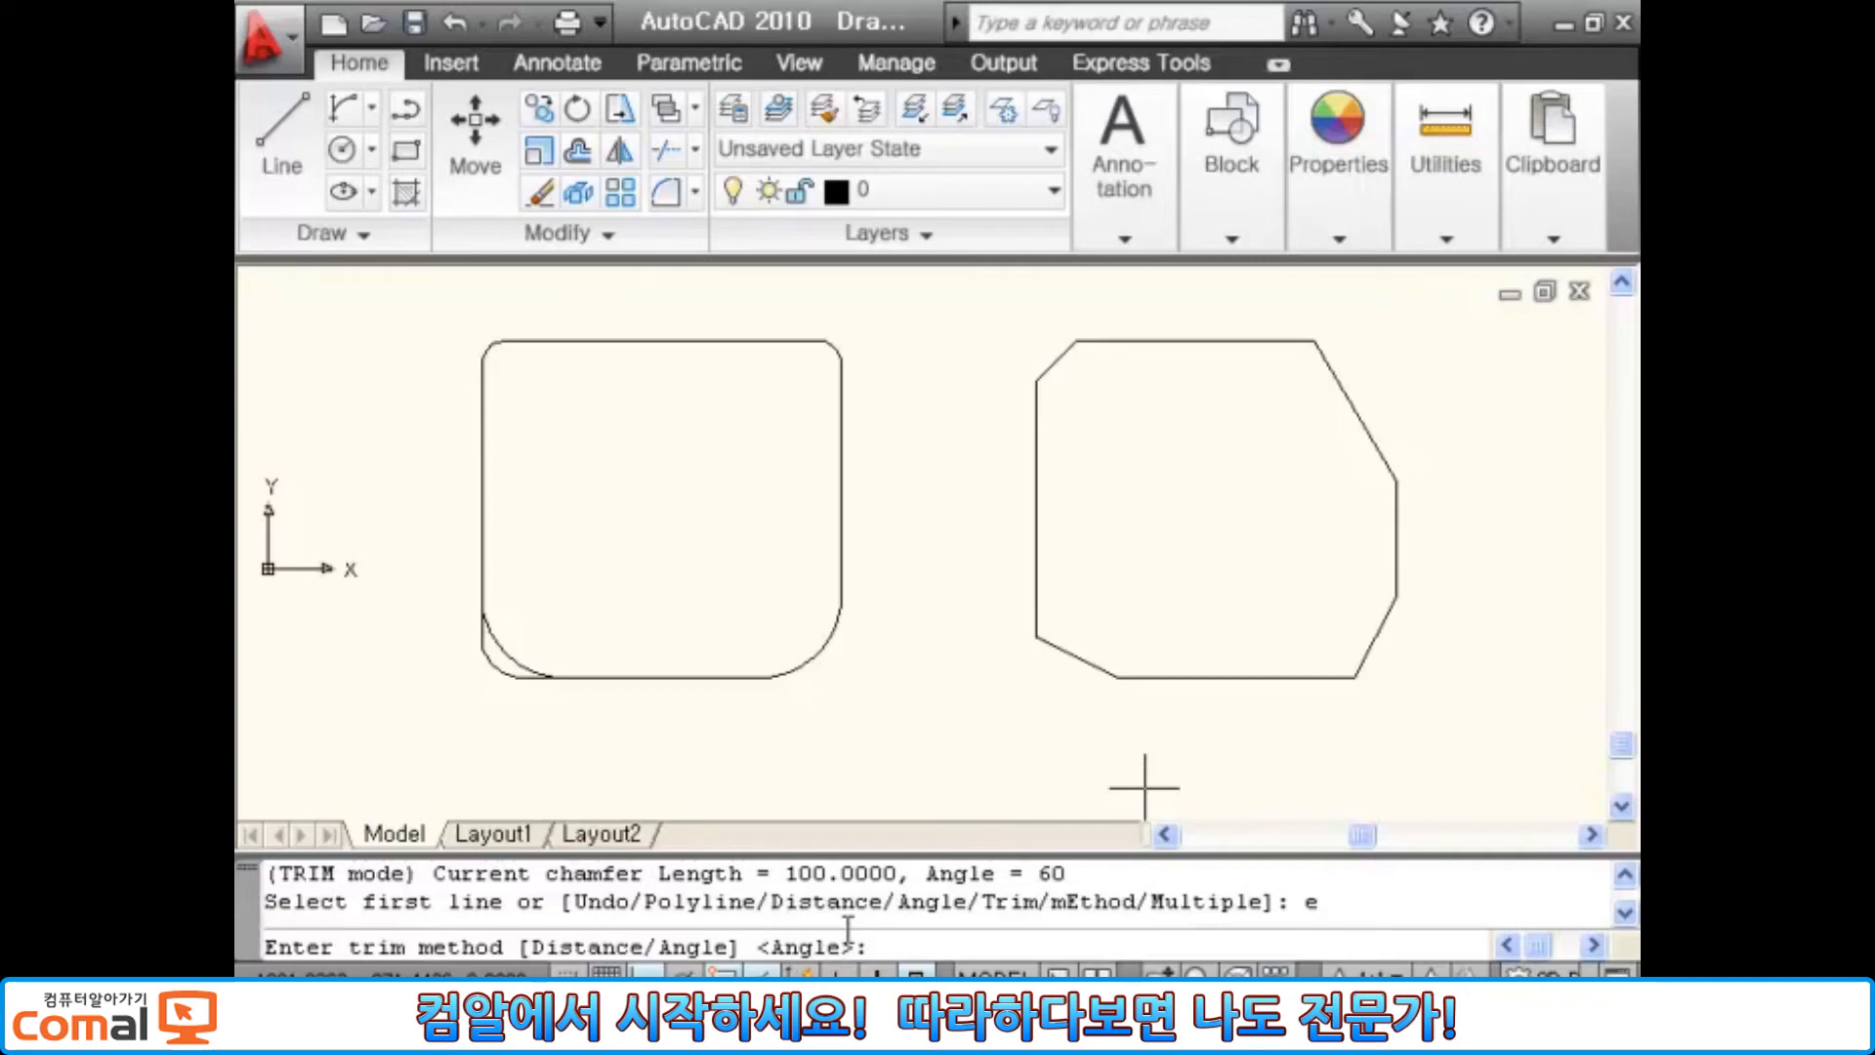
{"action": "type", "text": "d"}
{"action": "key", "text": "Return"}
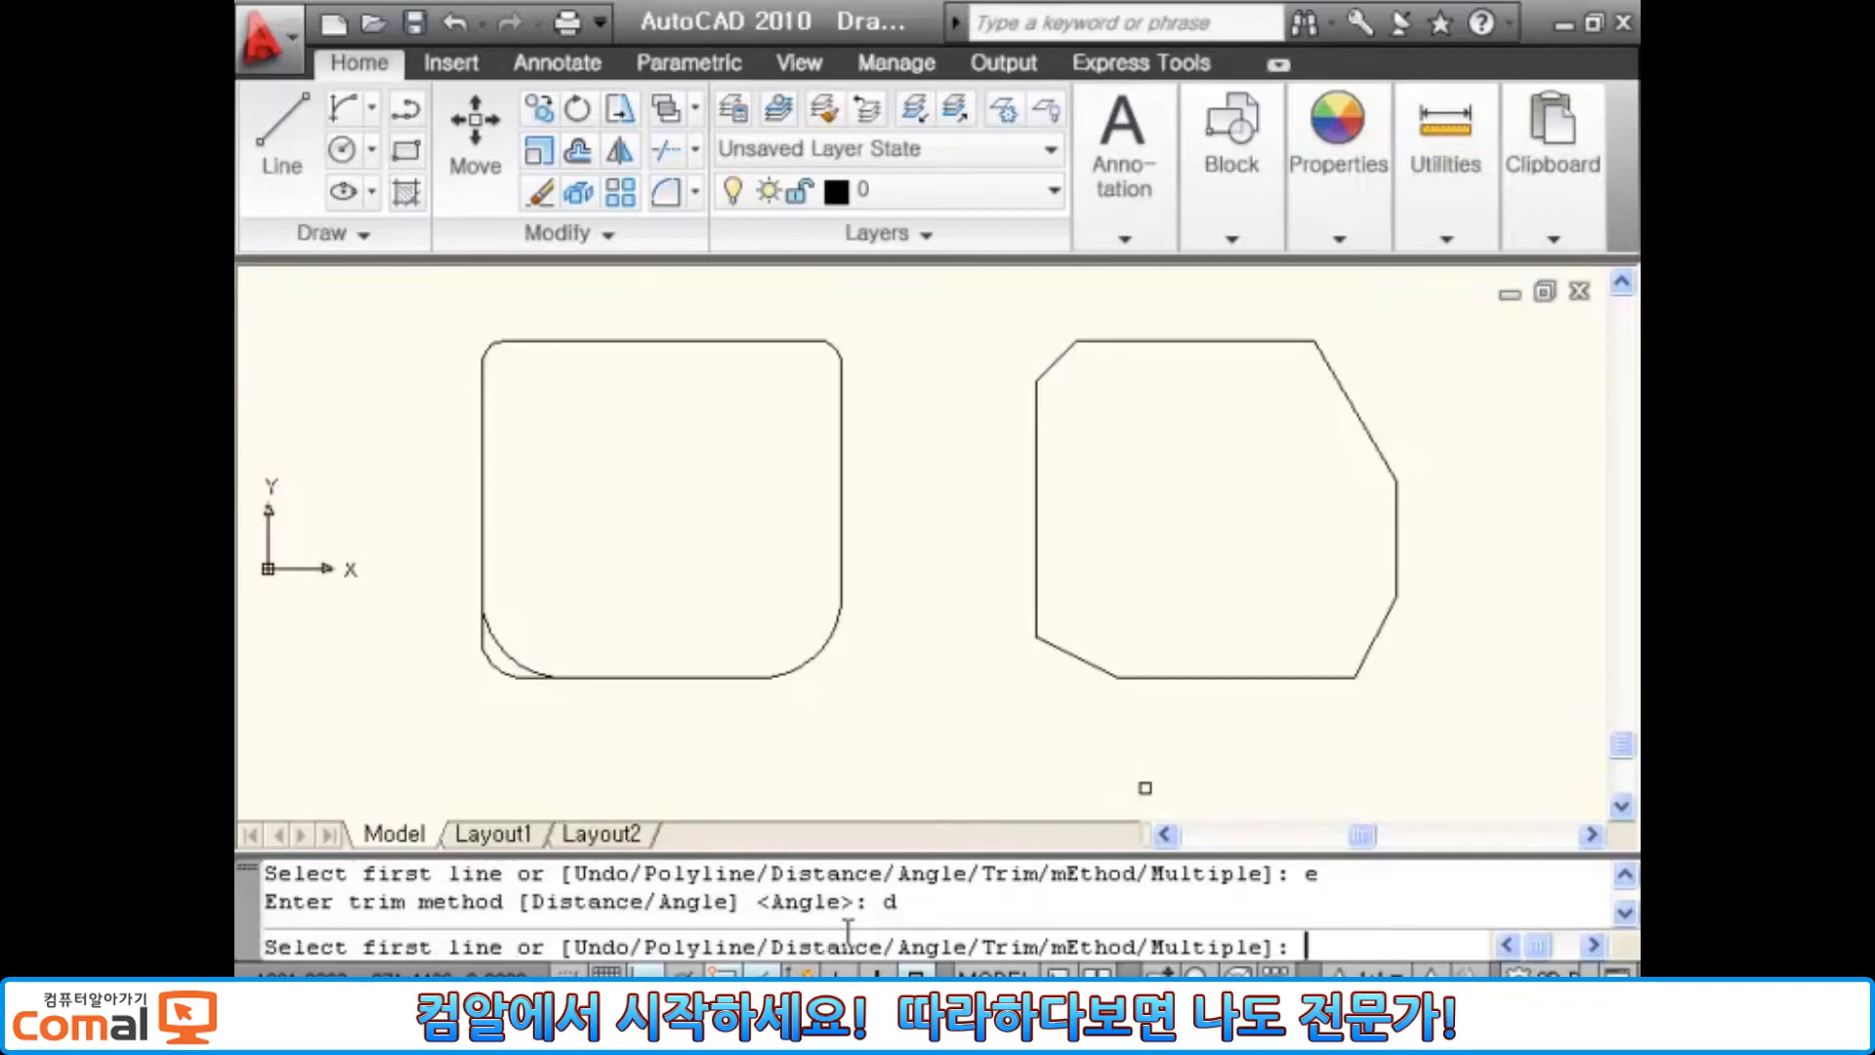
{"action": "key", "text": "Return"}
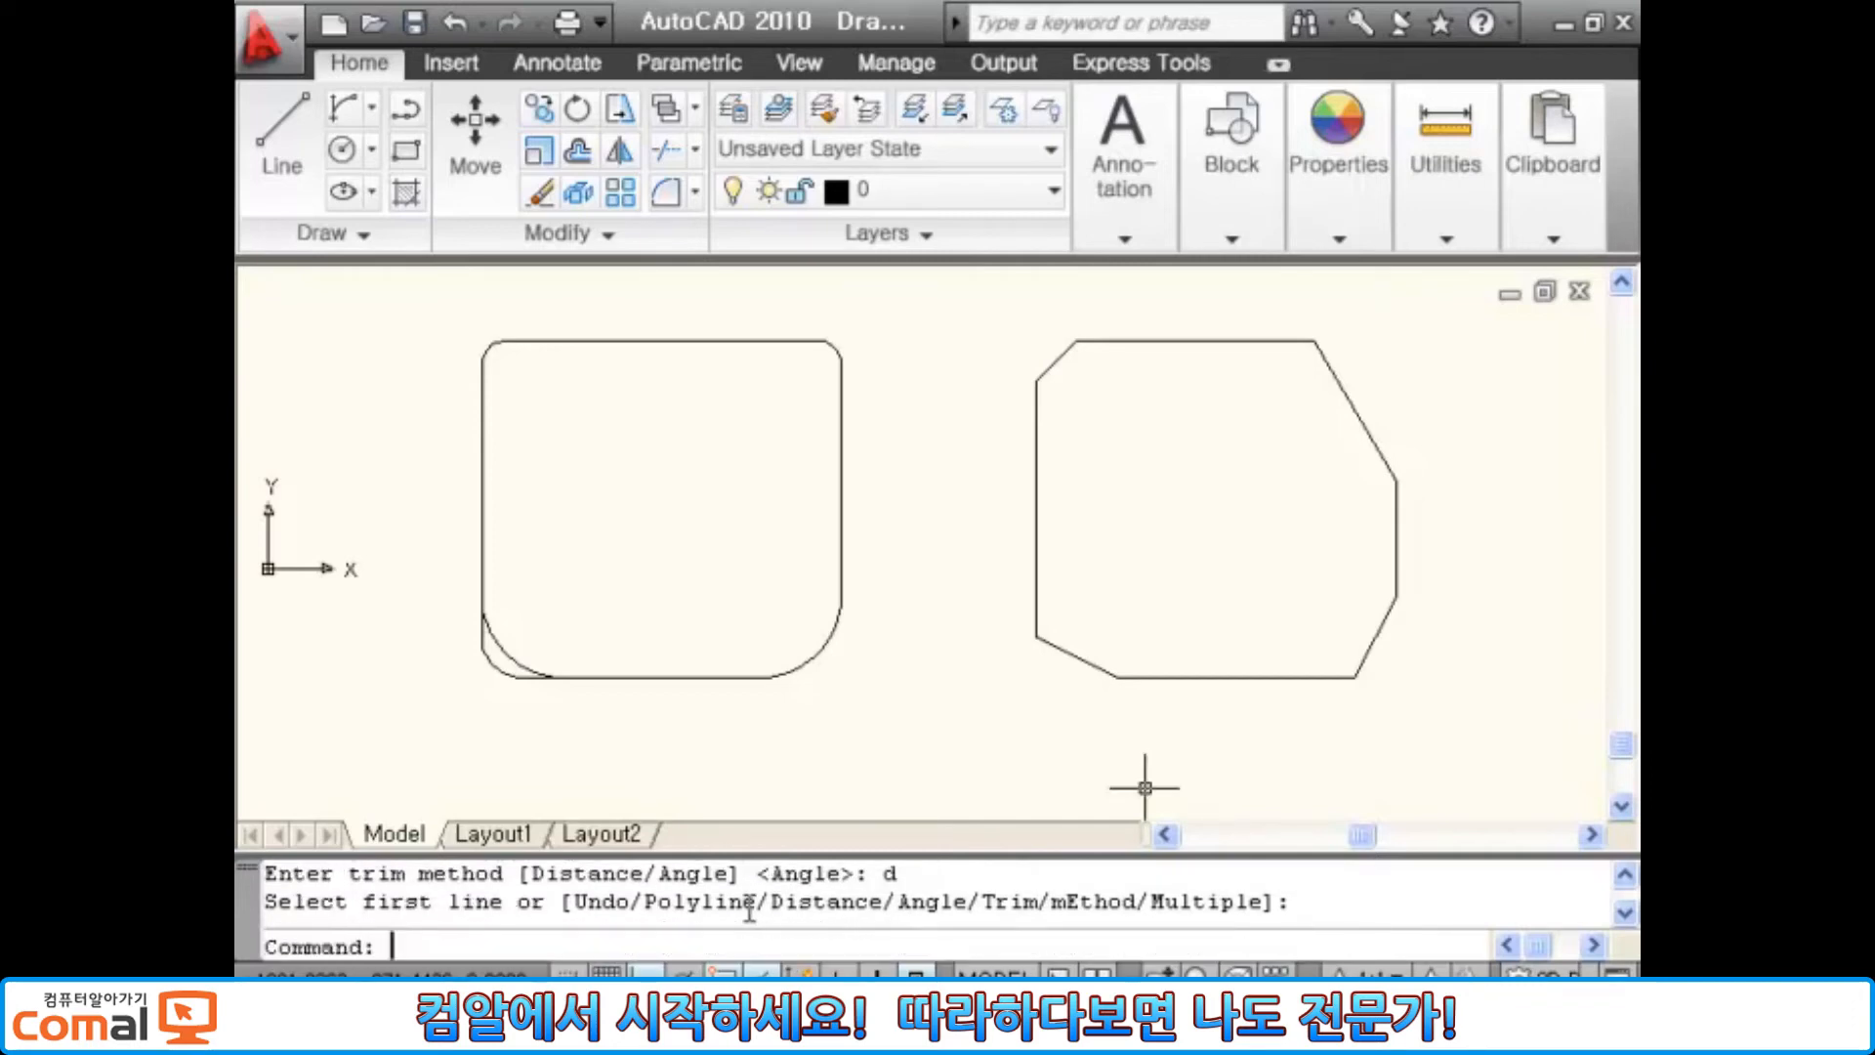
{"action": "key", "text": "Return"}
{"action": "left_click_drag", "start_coordinate": [632, 902], "coordinate": [1104, 908]}
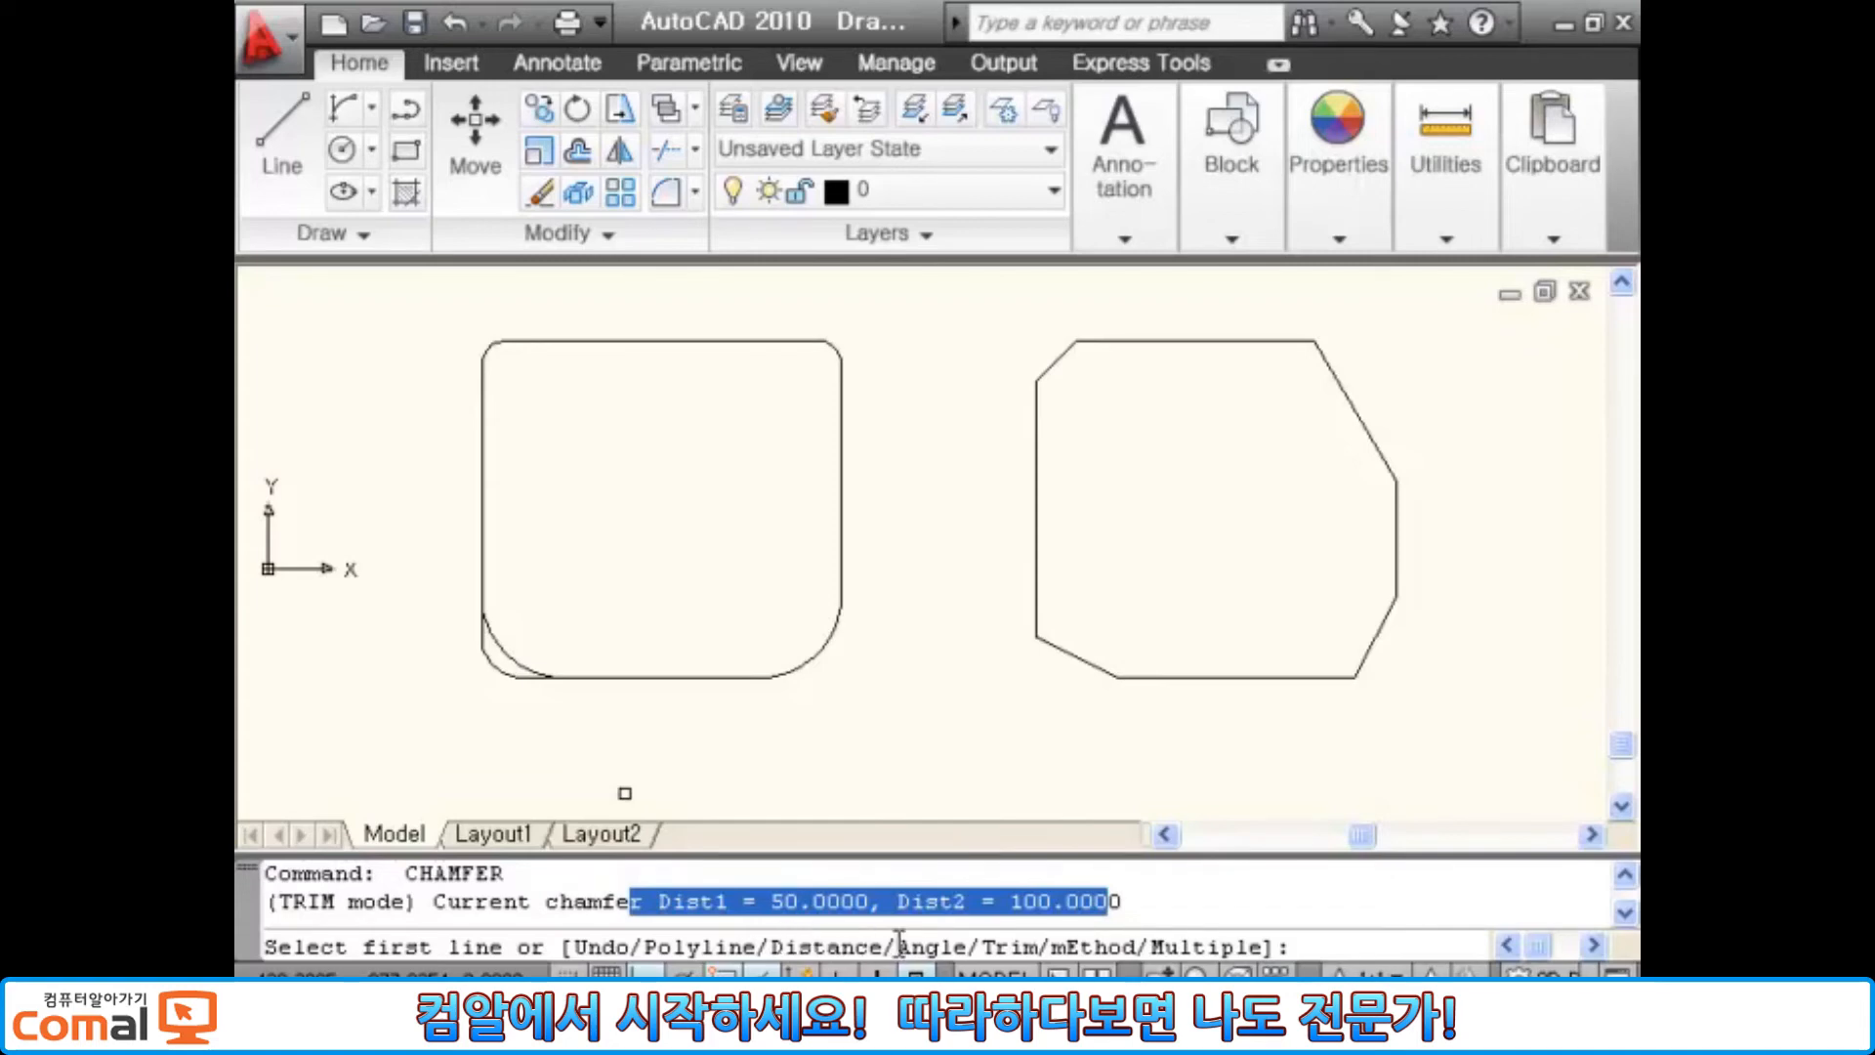
{"action": "key", "text": "Escape"}
Step: Erase both squares from the drawing
{"action": "left_click", "coordinate": [1429, 317]}
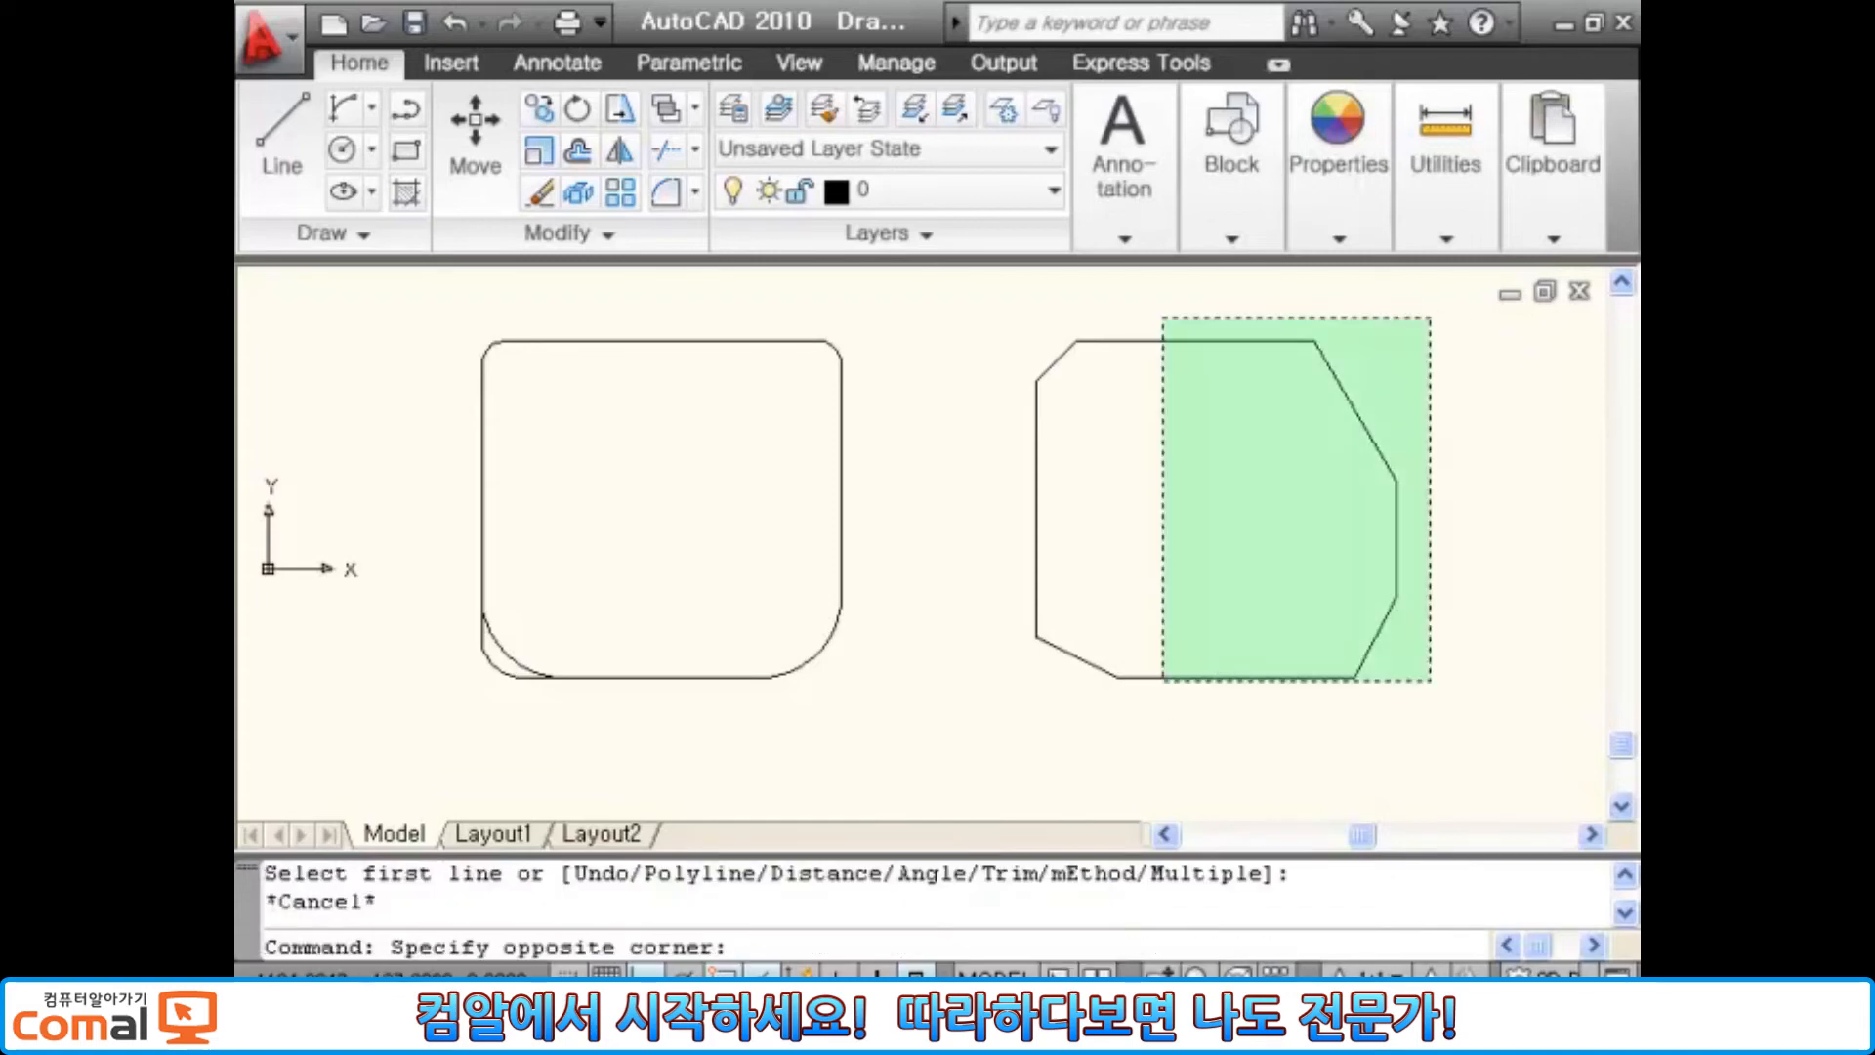
{"action": "left_click", "coordinate": [438, 760]}
{"action": "type", "text": "e"}
{"action": "key", "text": "Return"}
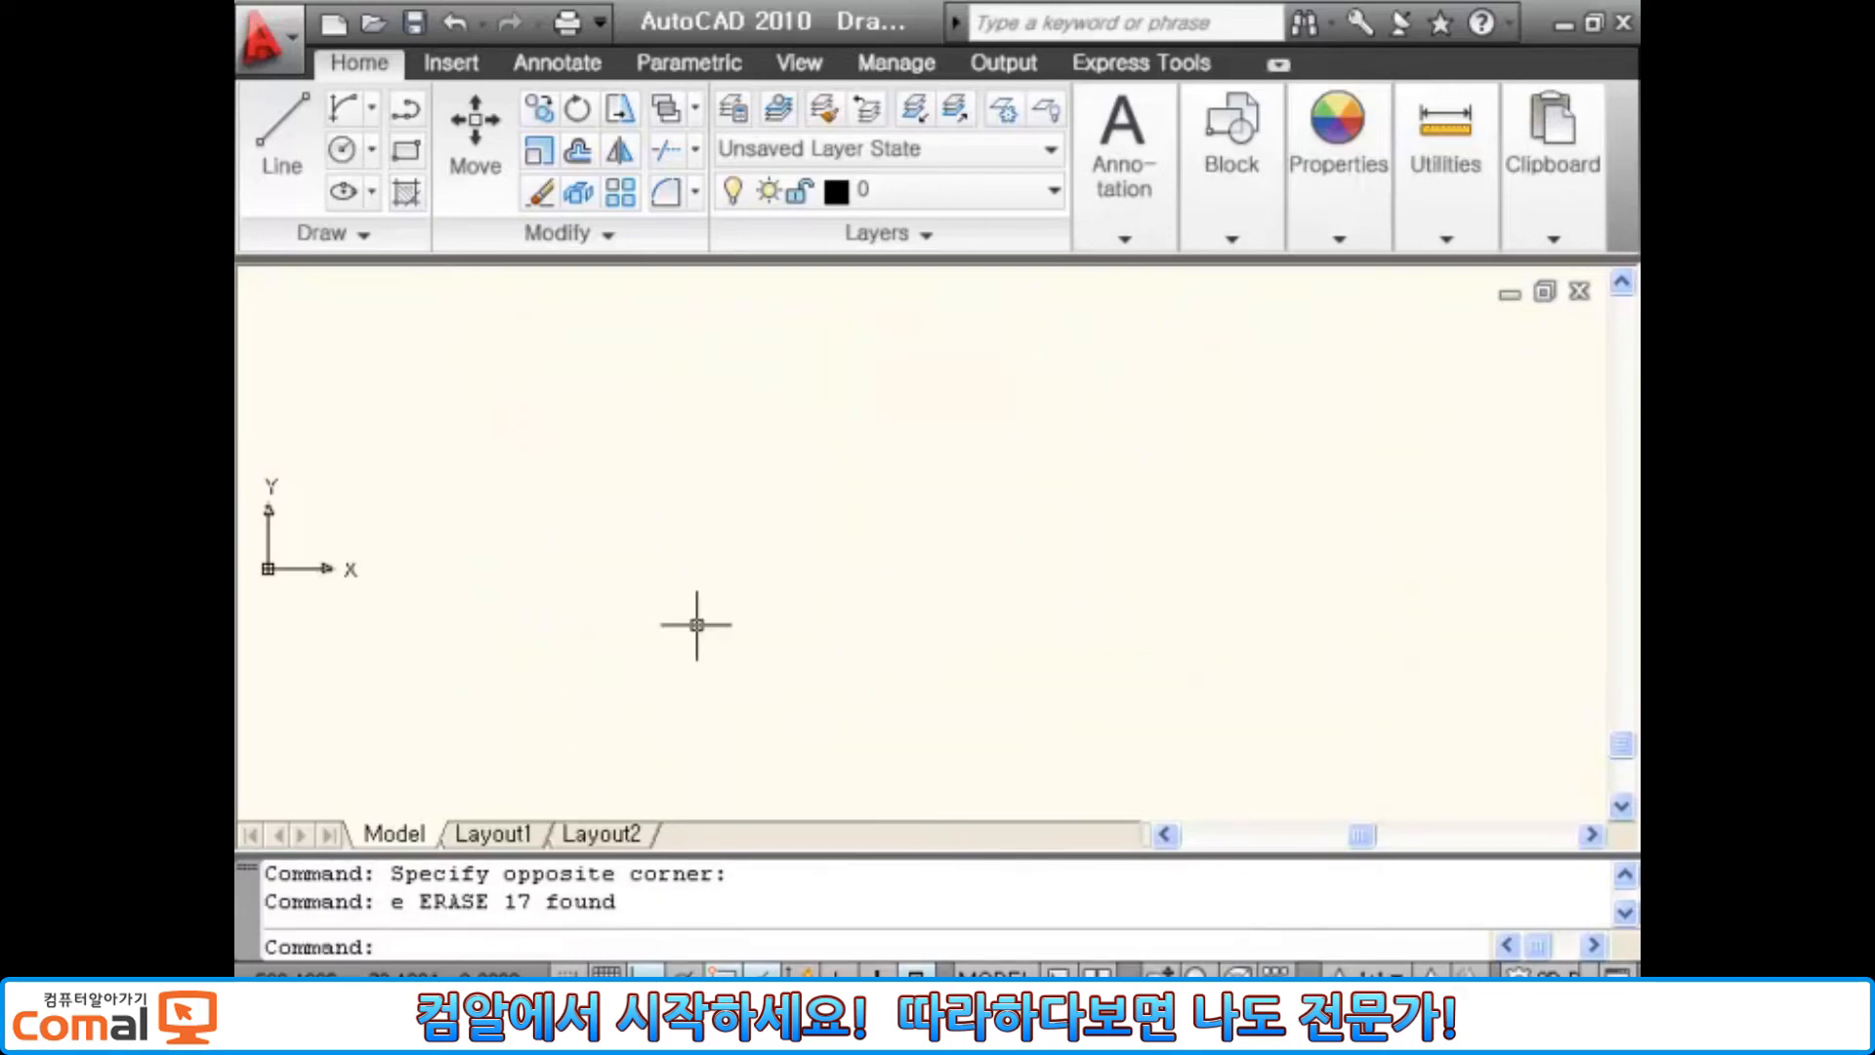
Step: Draw a horizontal line about 436 long and a vertical line crossing it near its right end
{"action": "key", "text": "Escape"}
{"action": "key", "text": "Escape"}
{"action": "type", "text": "l"}
{"action": "key", "text": "Return"}
{"action": "left_click", "coordinate": [502, 385]}
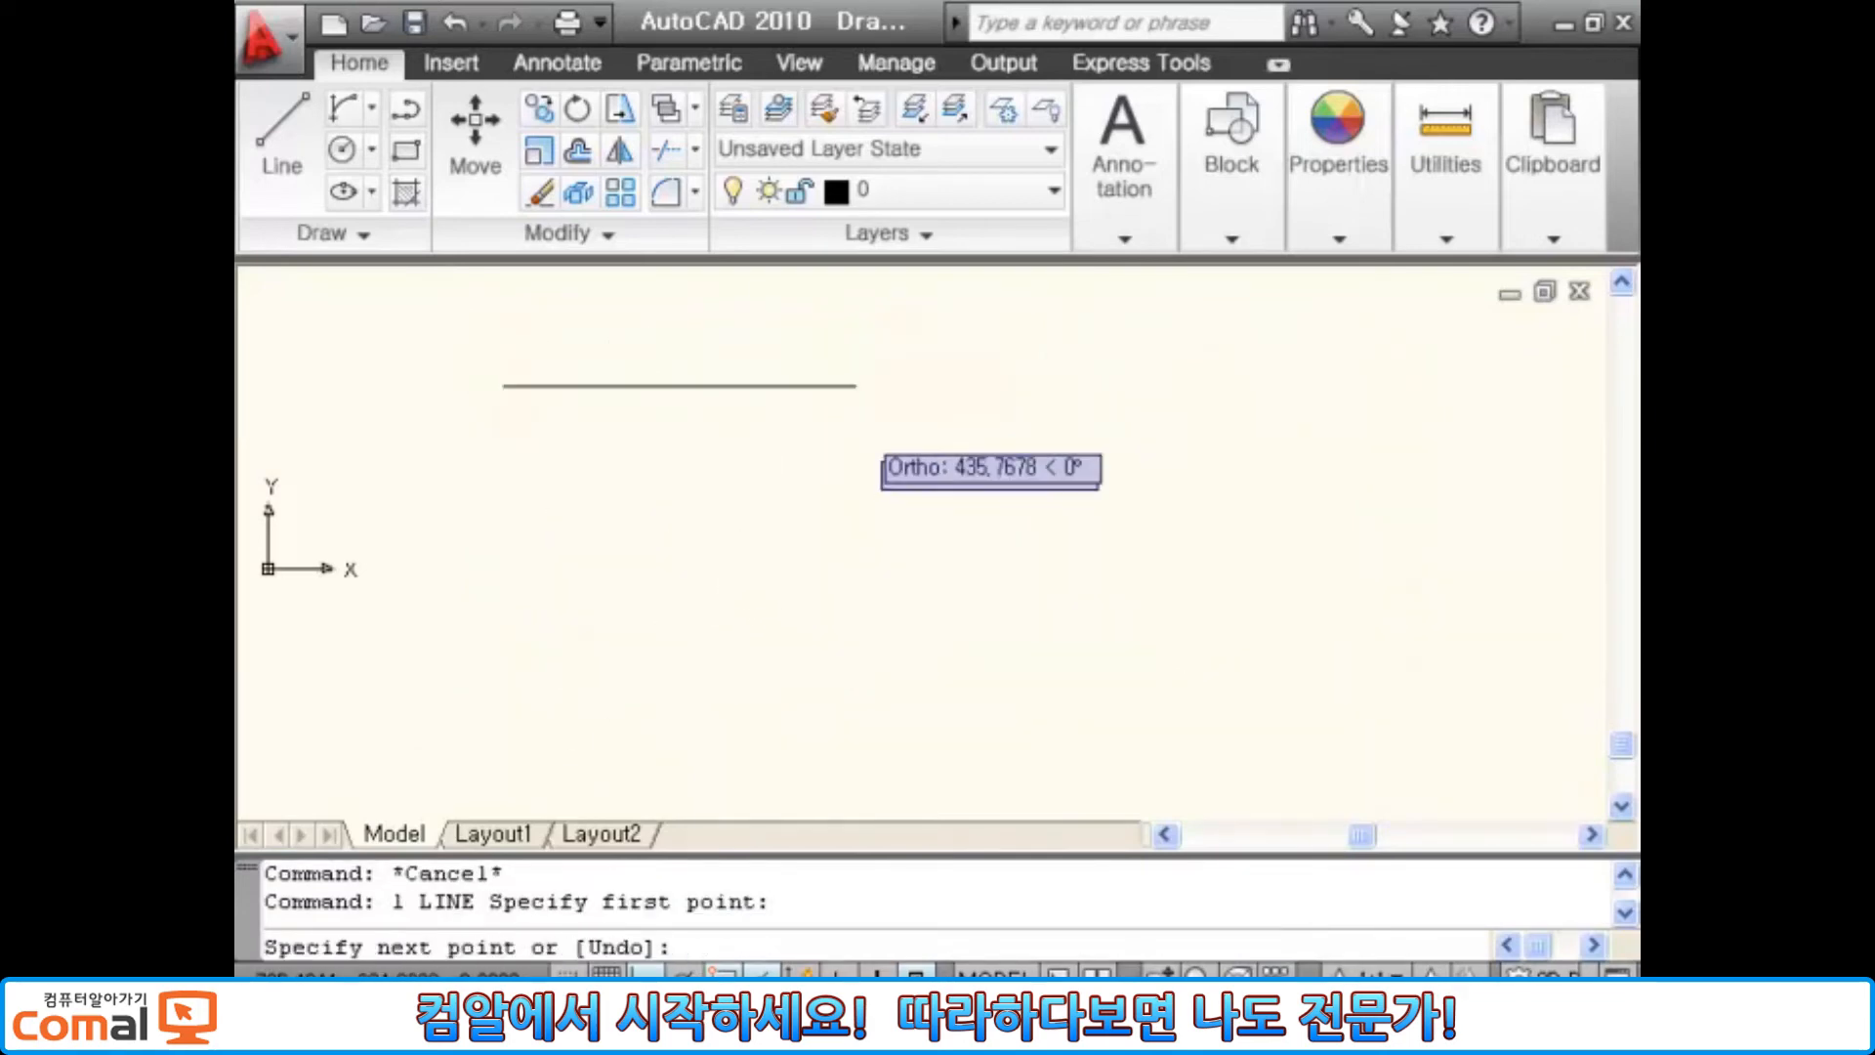
{"action": "left_click", "coordinate": [856, 386]}
{"action": "key", "text": "Return"}
{"action": "key", "text": "Return"}
{"action": "left_click", "coordinate": [803, 353]}
{"action": "left_click", "coordinate": [797, 623]}
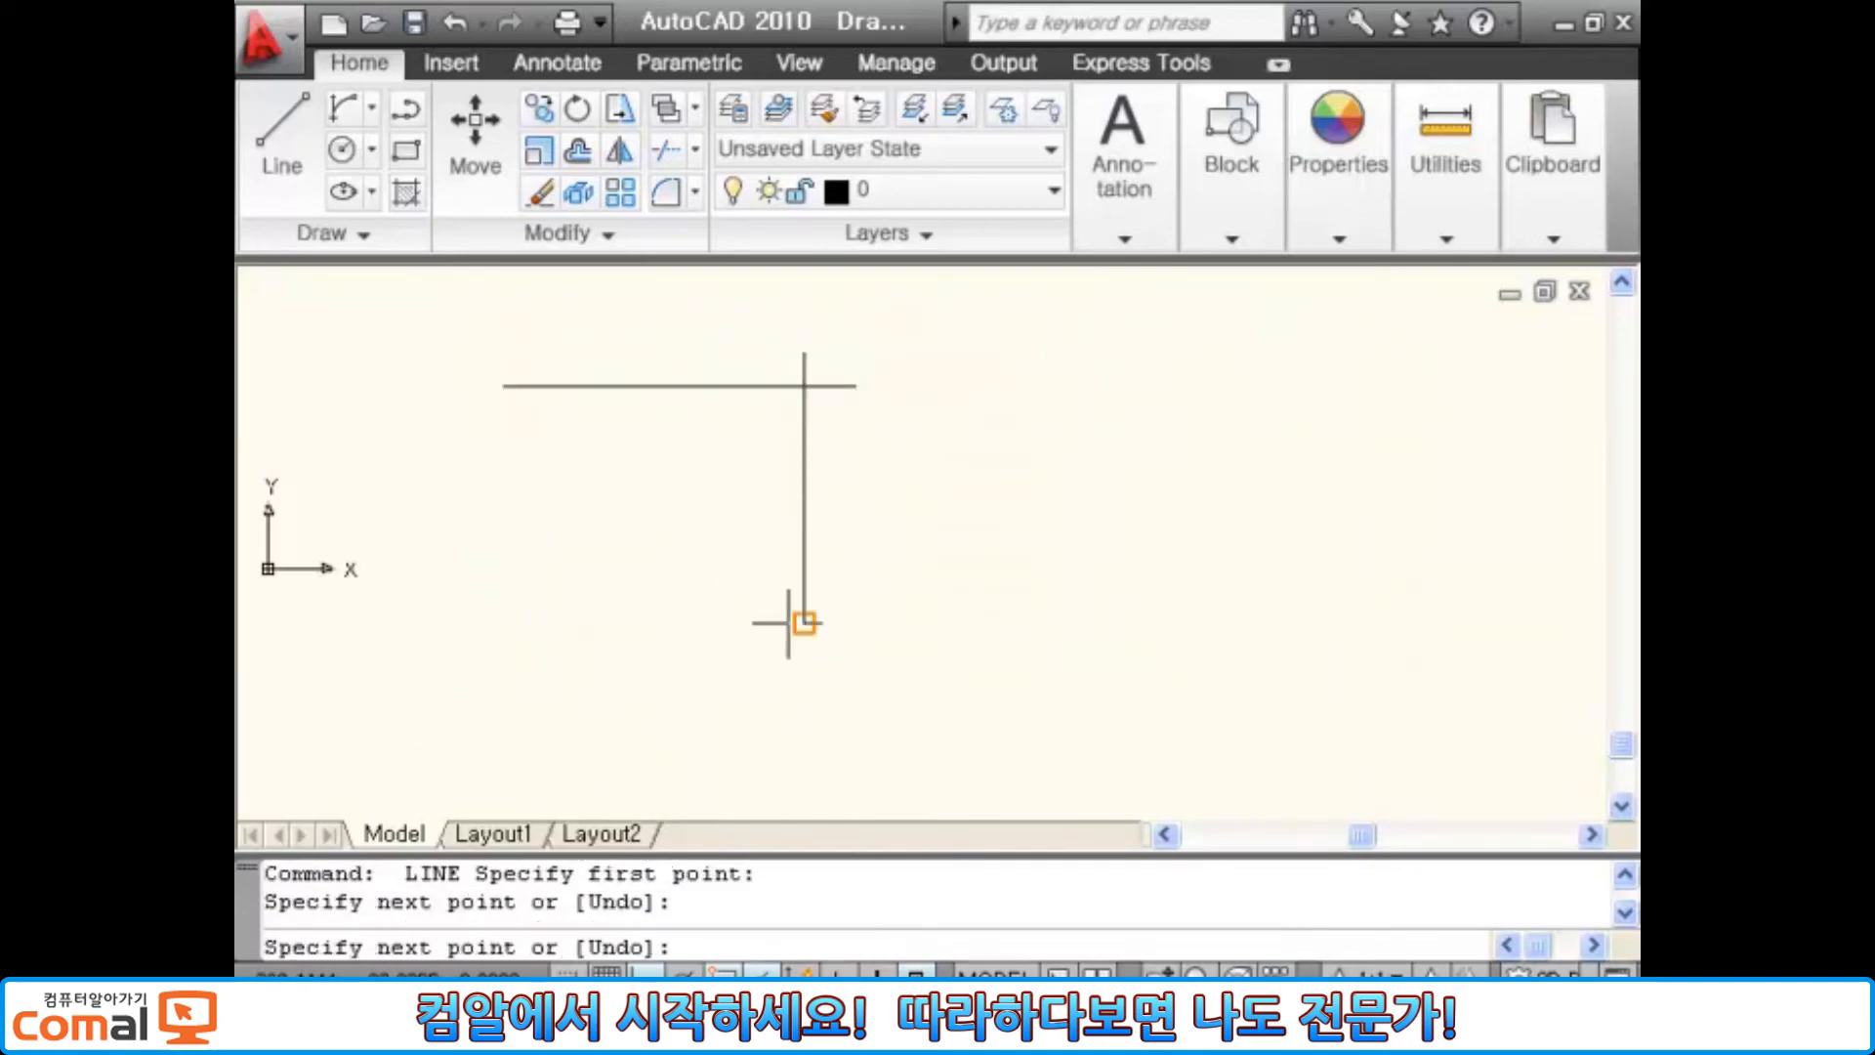
{"action": "key", "text": "Return"}
Step: Draw a separate vertical line on the left and a horizontal line below, leaving gaps at the corners
{"action": "key", "text": "Return"}
{"action": "left_click", "coordinate": [552, 481]}
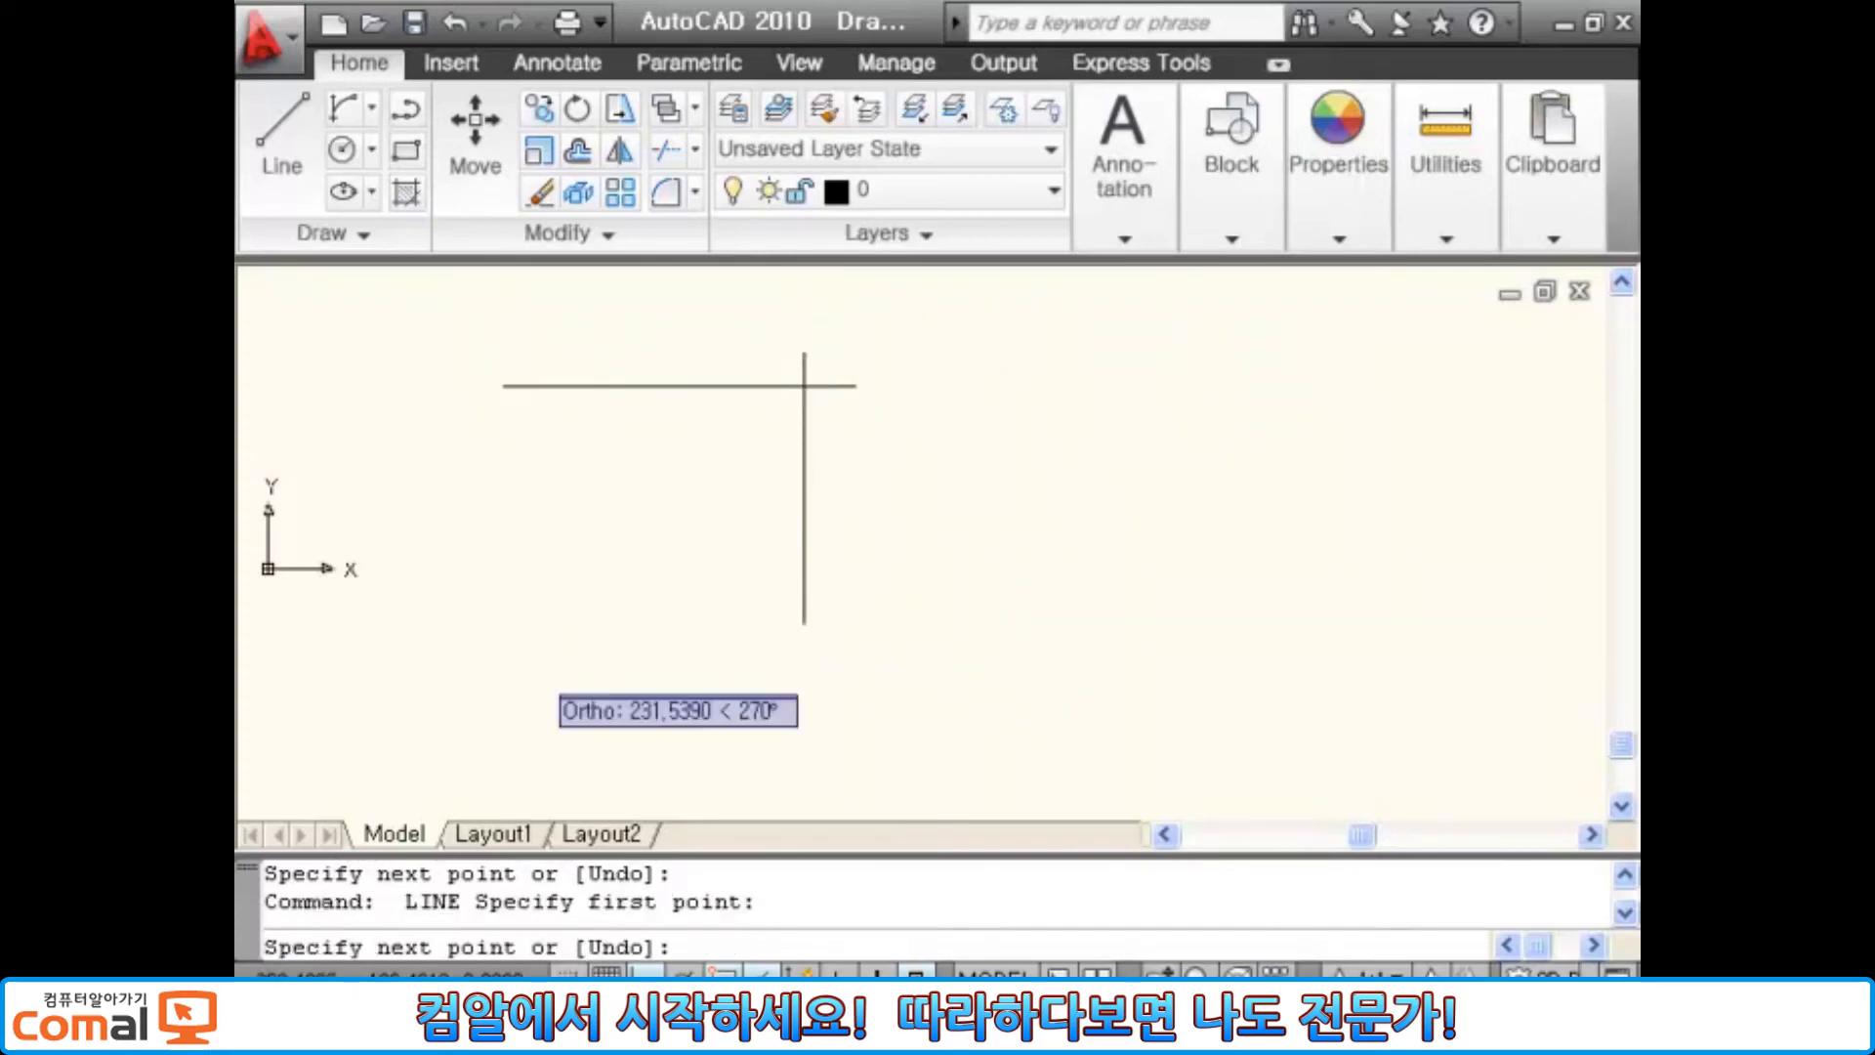
{"action": "left_click", "coordinate": [553, 674]}
{"action": "key", "text": "Return"}
{"action": "key", "text": "Return"}
{"action": "left_click", "coordinate": [505, 725]}
{"action": "left_click", "coordinate": [872, 725]}
{"action": "key", "text": "Return"}
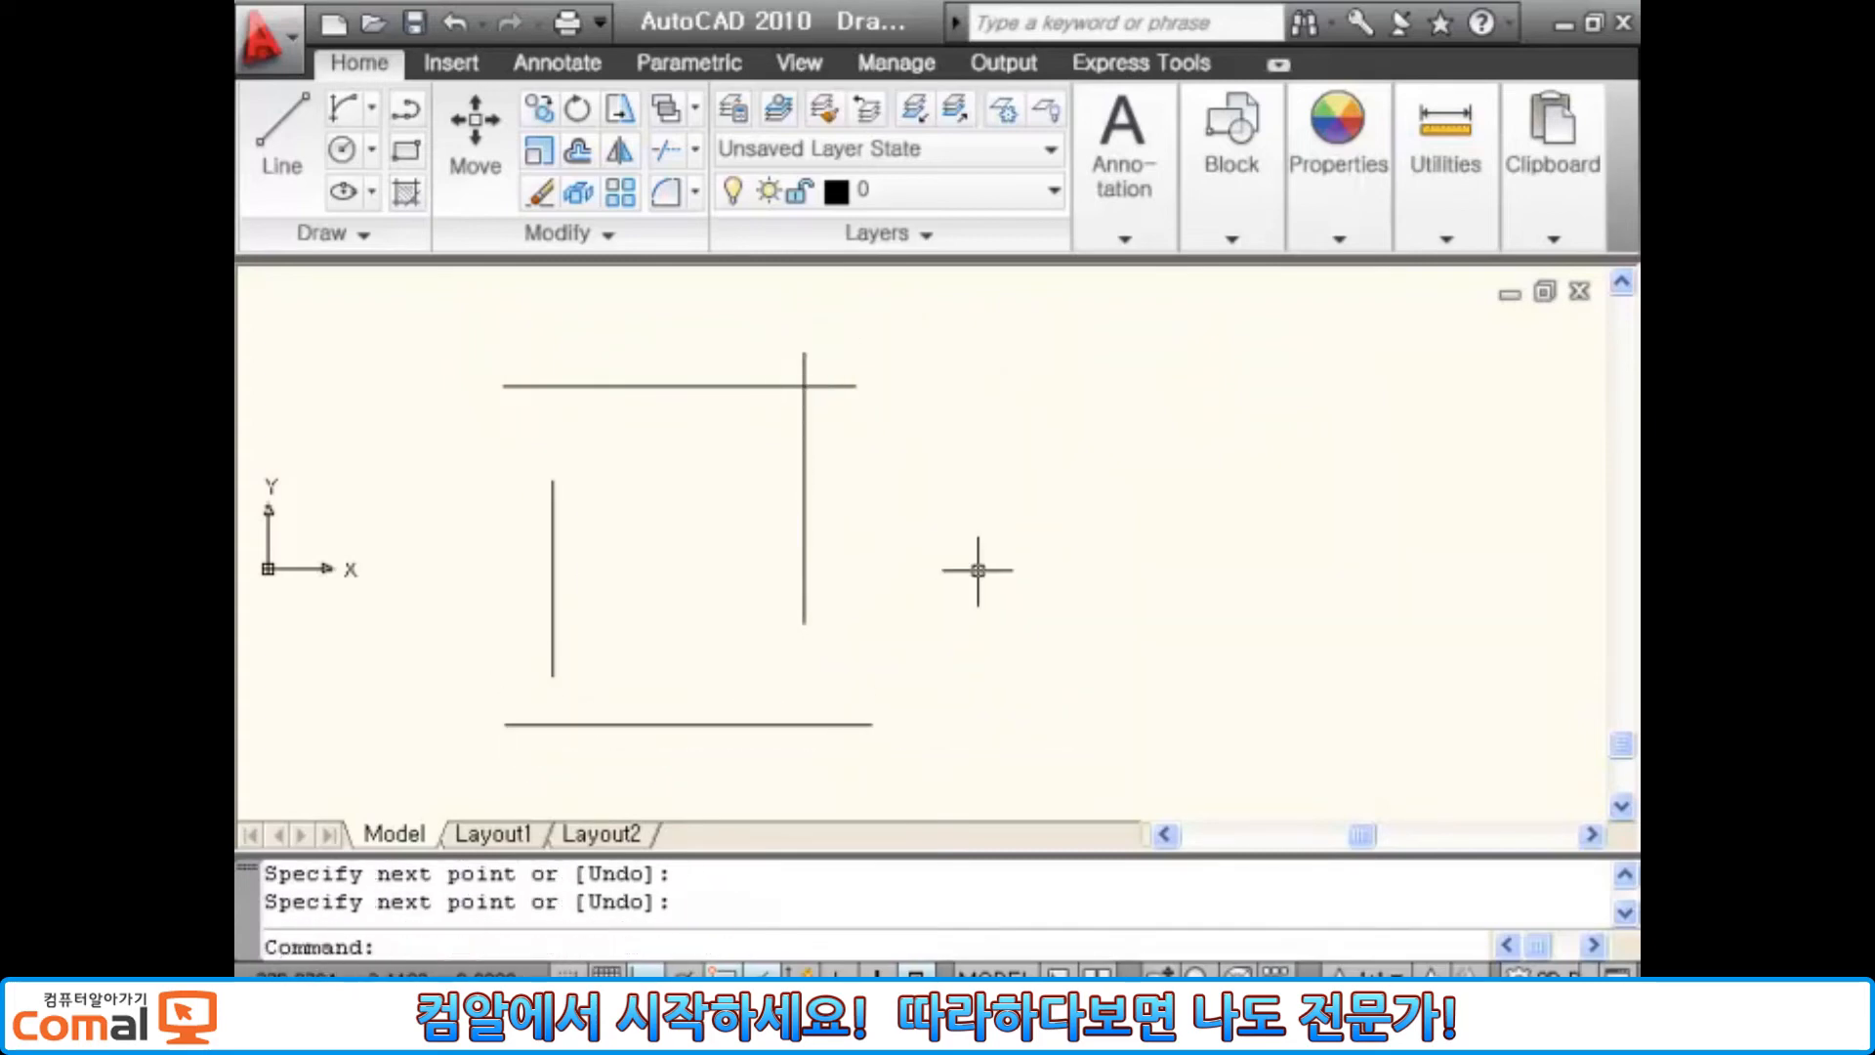
{"action": "key", "text": "Return"}
{"action": "key", "text": "Escape"}
Step: Copy the four lines horizontally to the right as a second figure
{"action": "type", "text": "cp"}
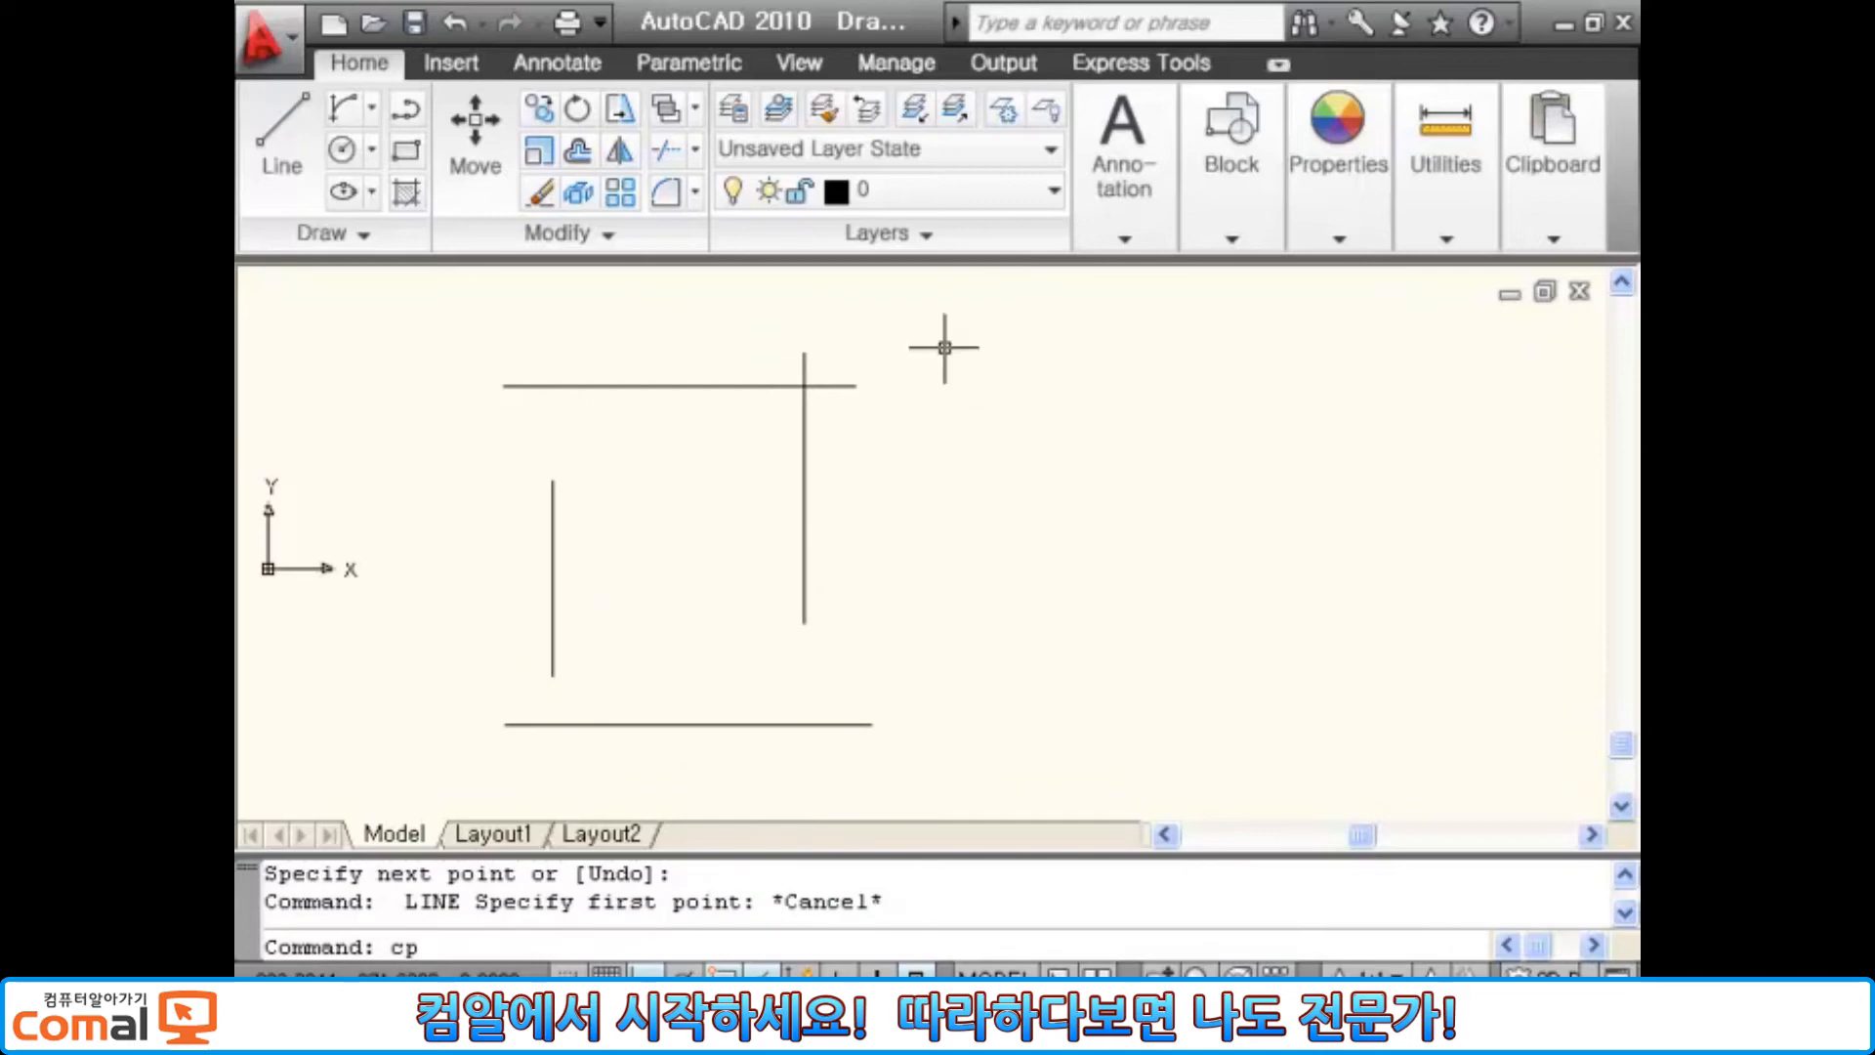
{"action": "key", "text": "Return"}
{"action": "left_click", "coordinate": [929, 343]}
{"action": "left_click", "coordinate": [467, 744]}
{"action": "key", "text": "Return"}
{"action": "left_click", "coordinate": [459, 680]}
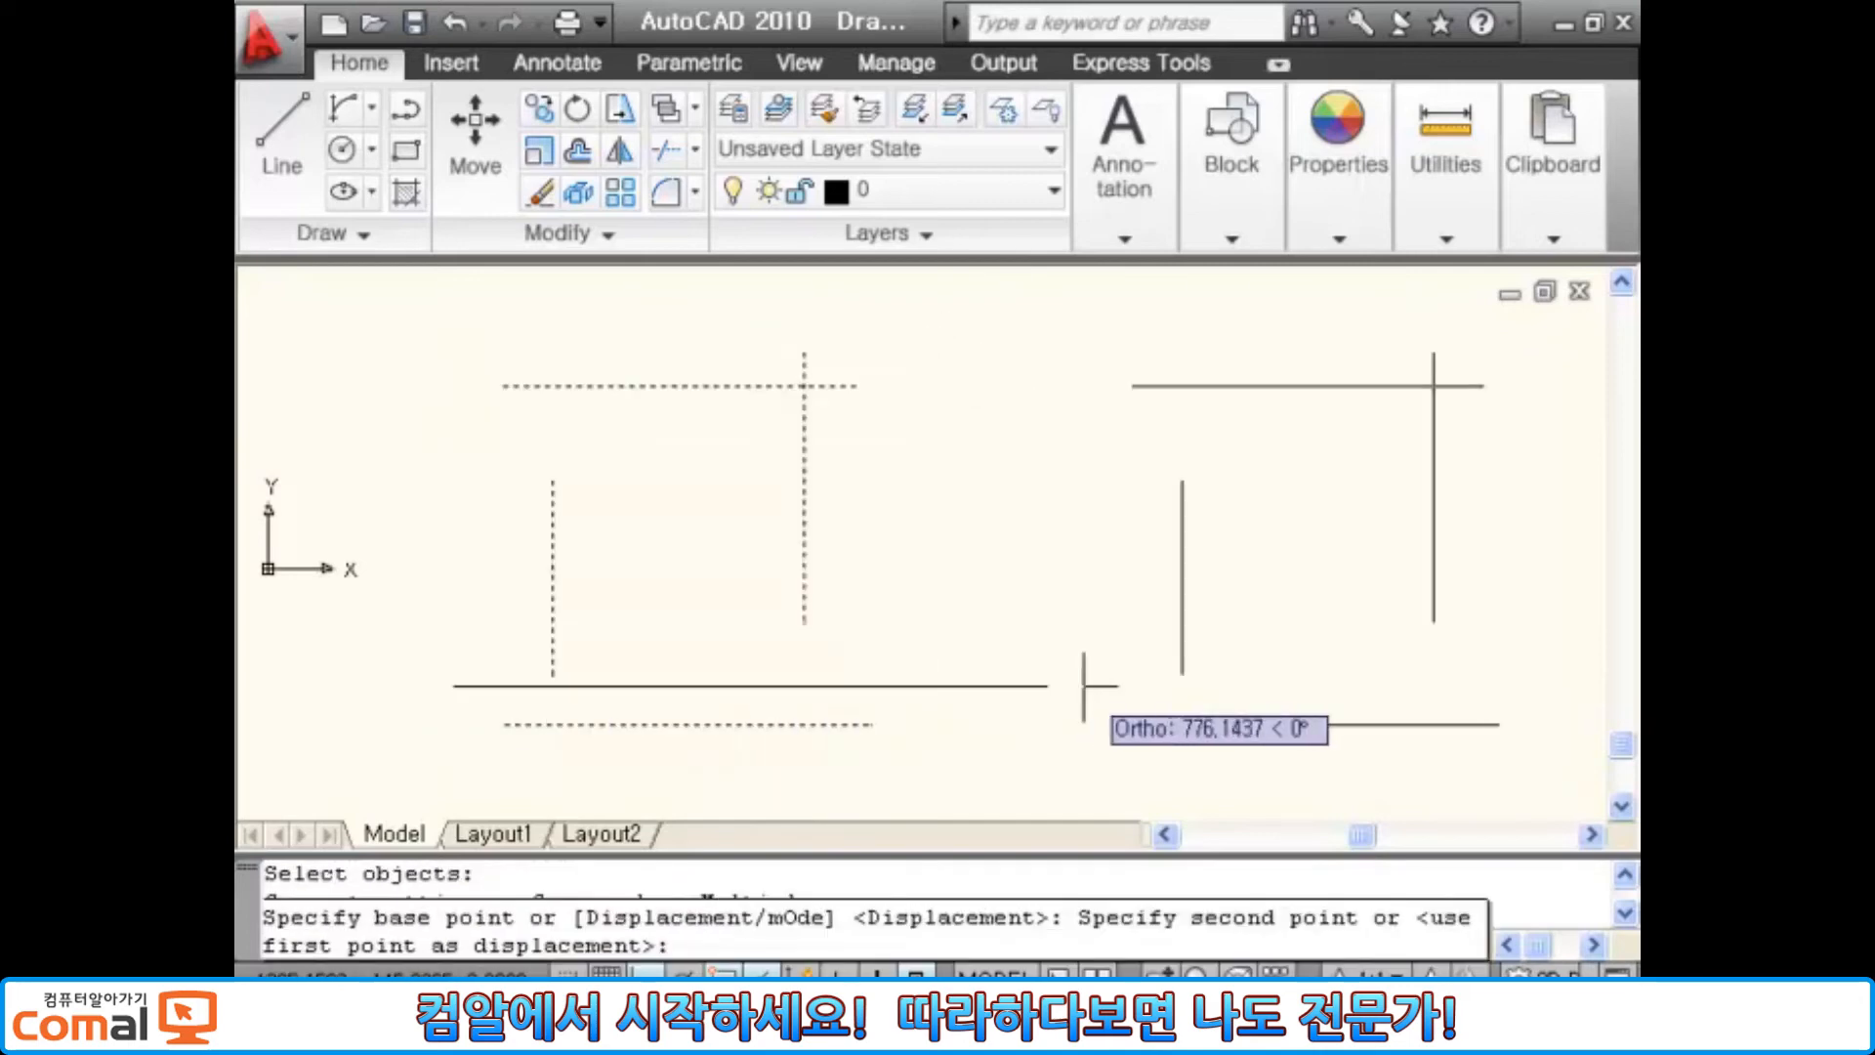
{"action": "left_click", "coordinate": [1035, 674]}
{"action": "key", "text": "Escape"}
{"action": "left_click", "coordinate": [545, 389]}
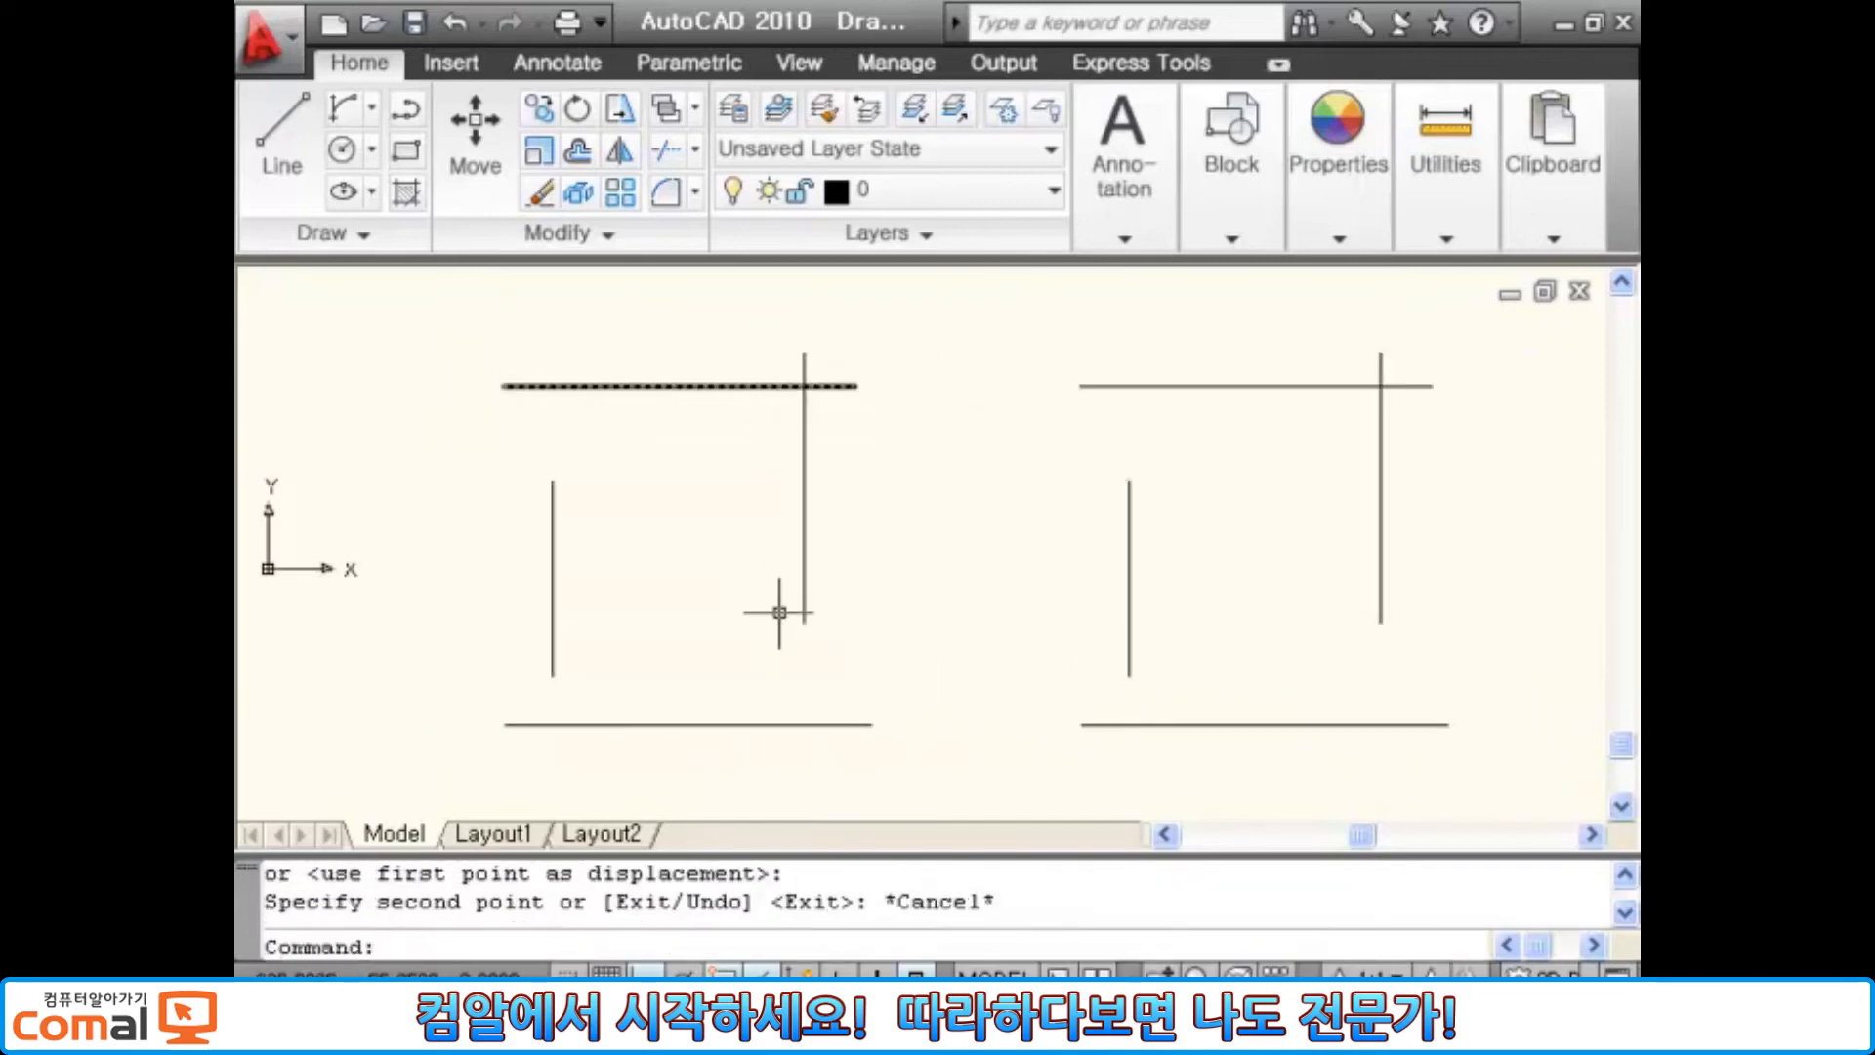
{"action": "key", "text": "Escape"}
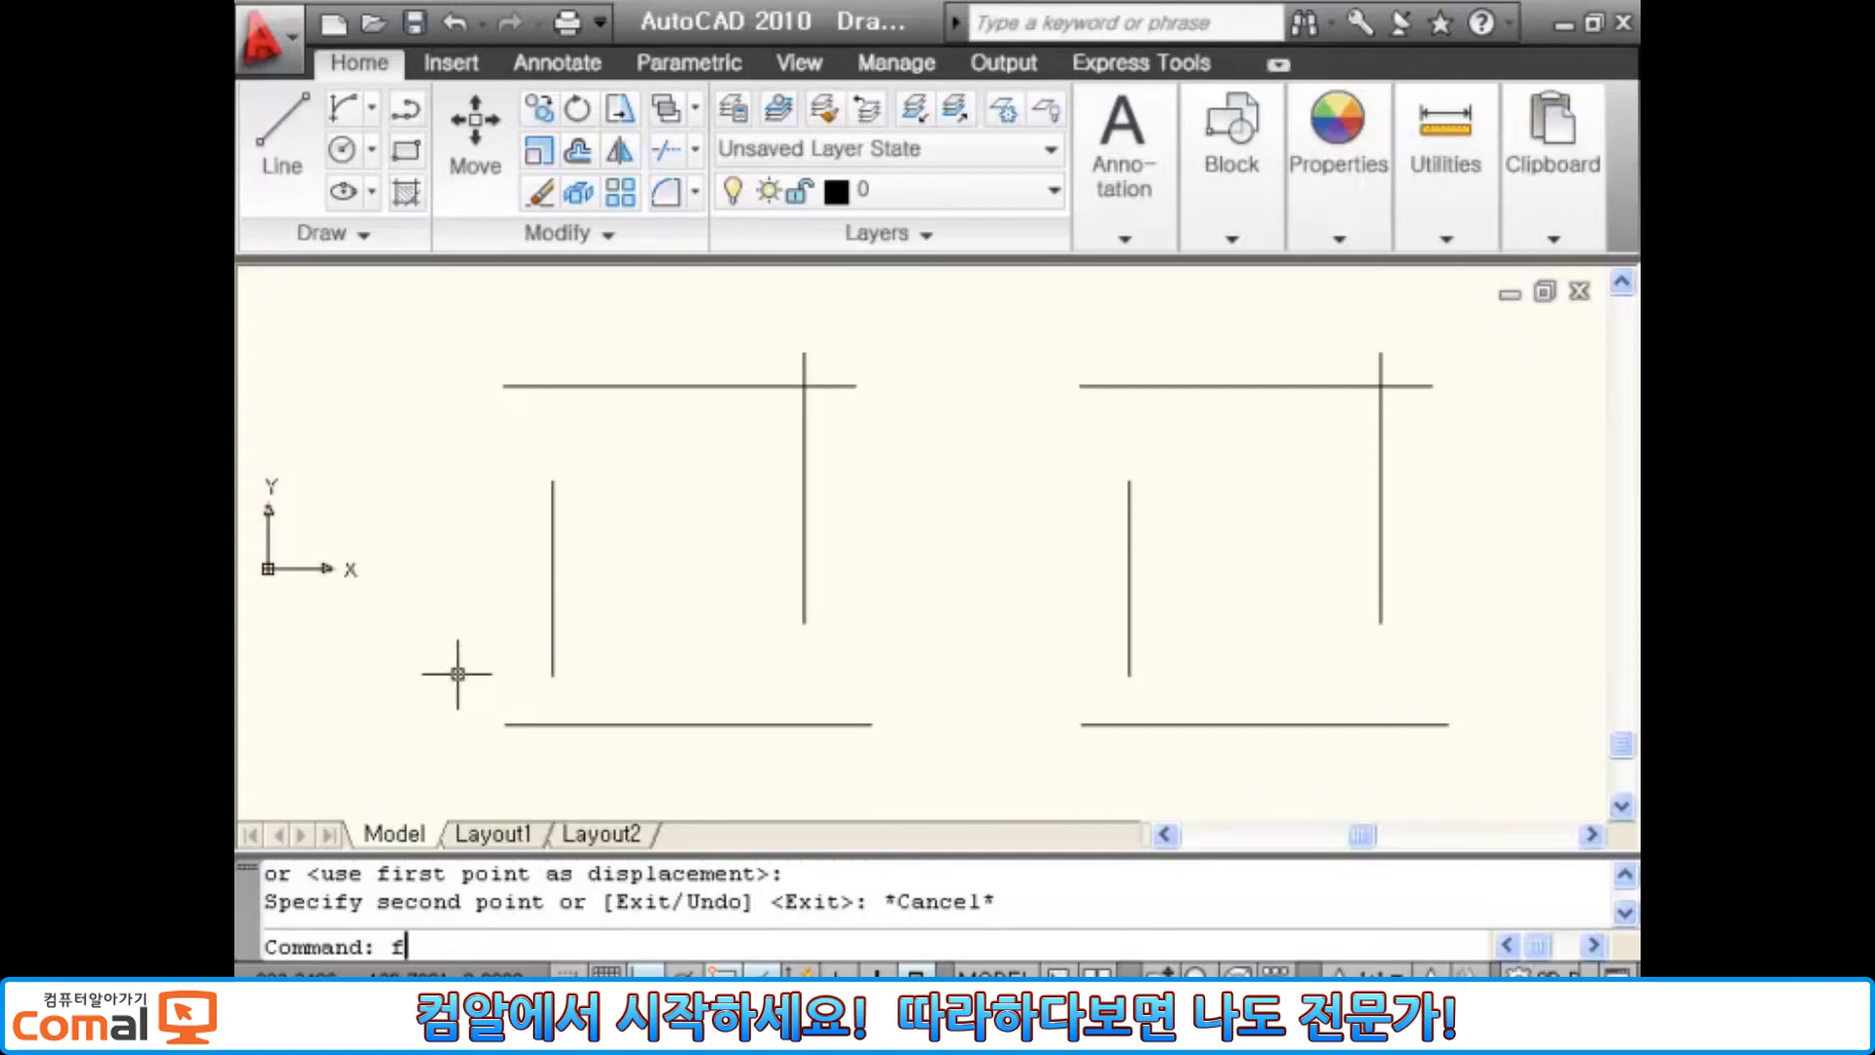
Step: Try a radius 50 fillet on the left figure's crossing top and right lines, and undo it
{"action": "type", "text": "f"}
{"action": "key", "text": "Return"}
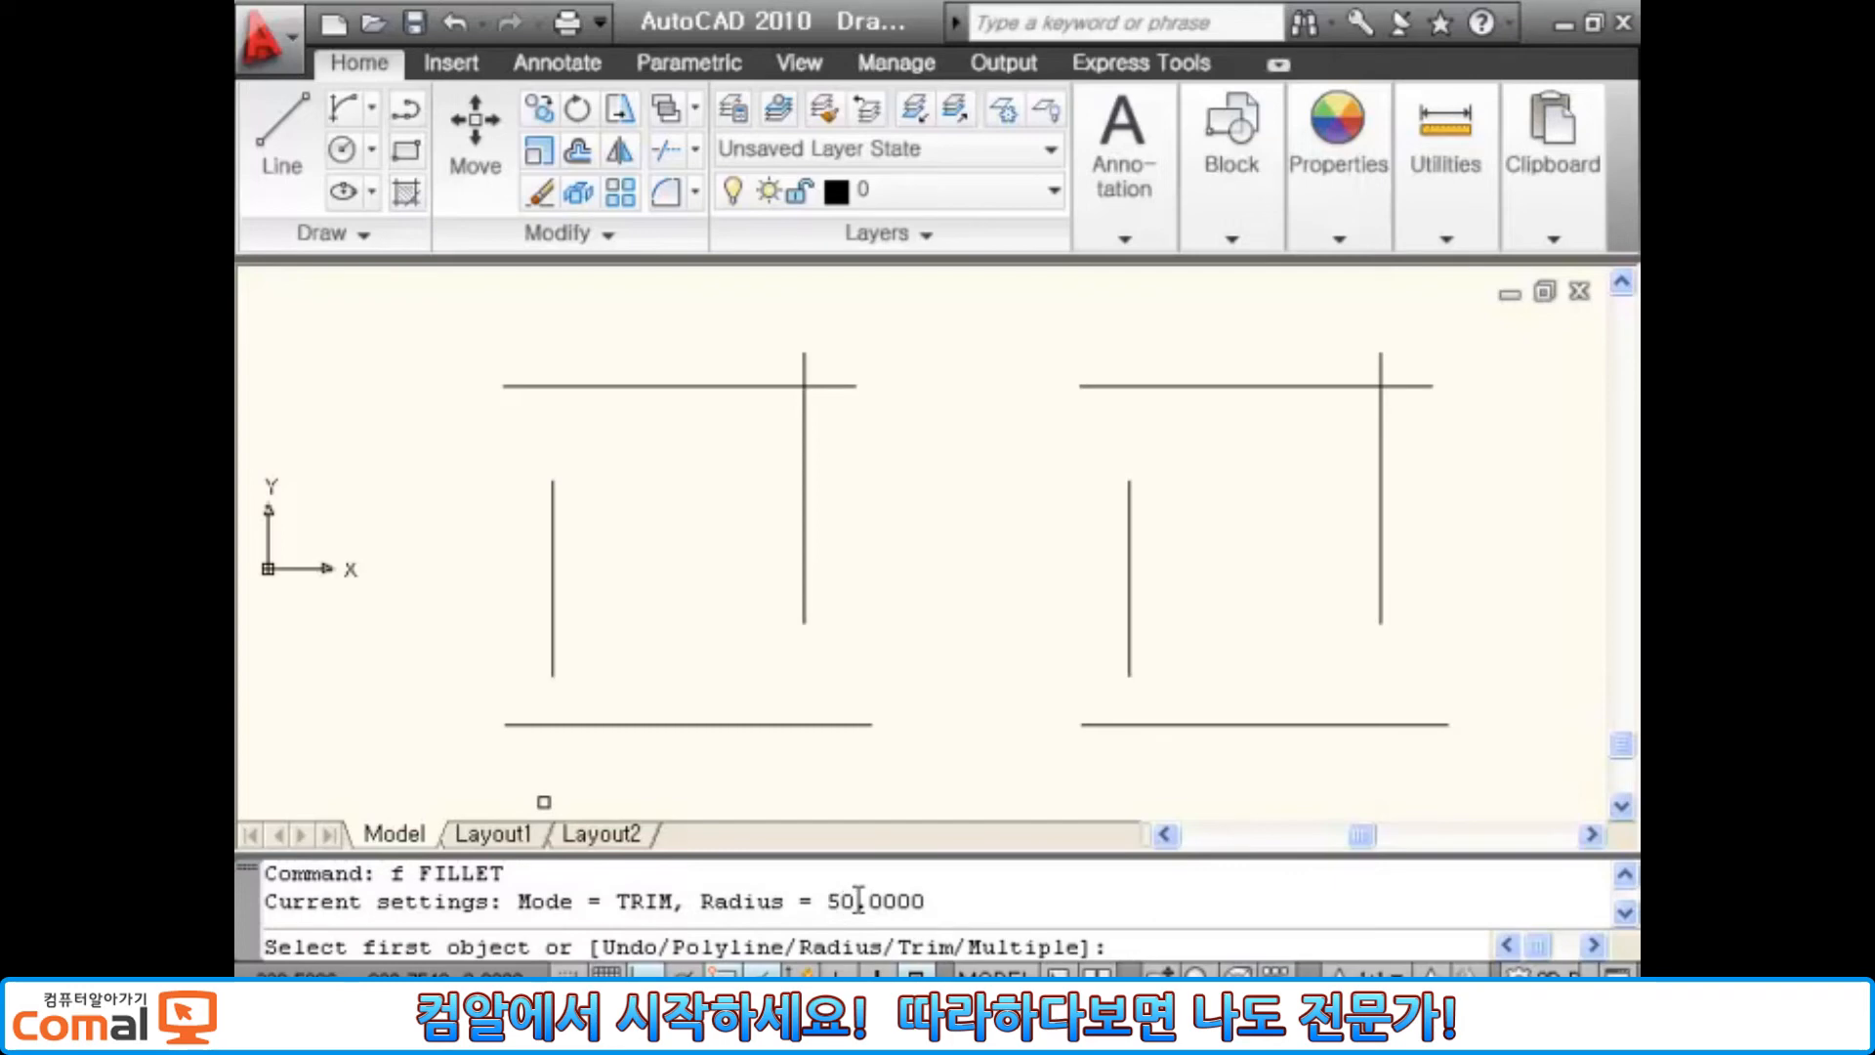
{"action": "left_click", "coordinate": [770, 387]}
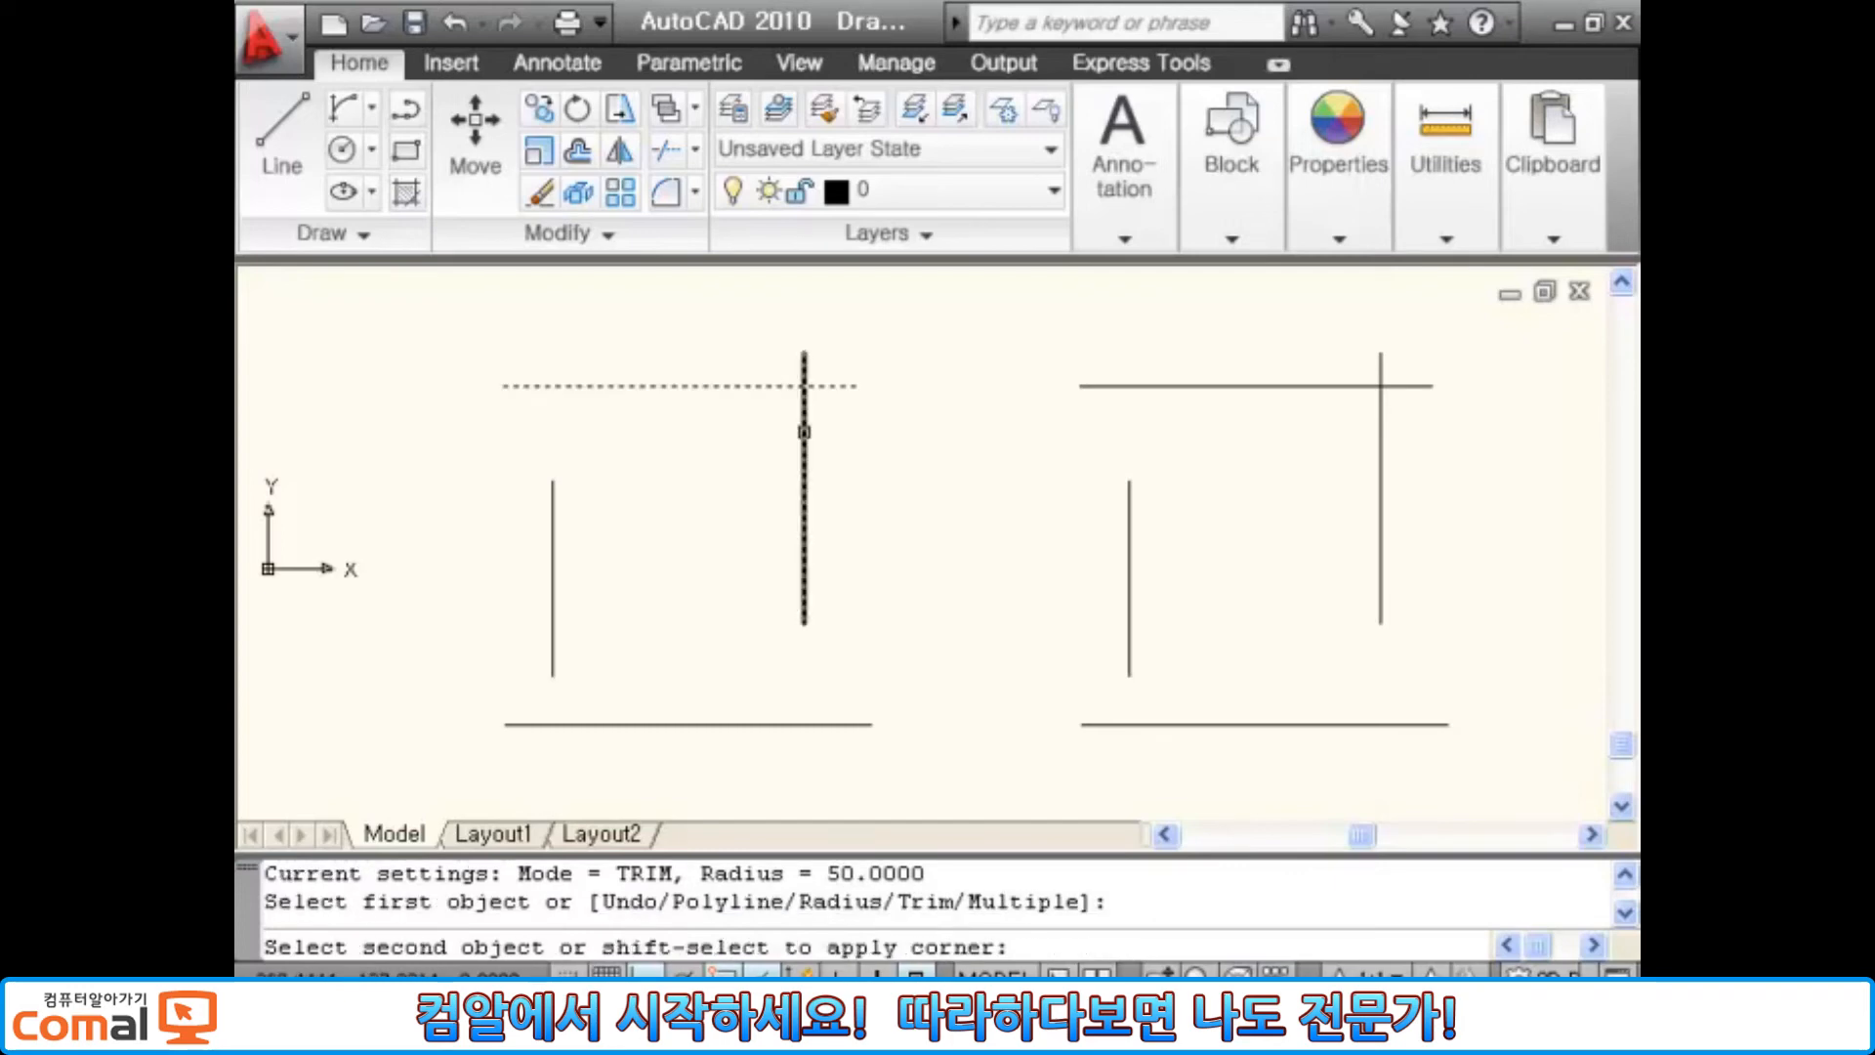
{"action": "left_click", "coordinate": [804, 408]}
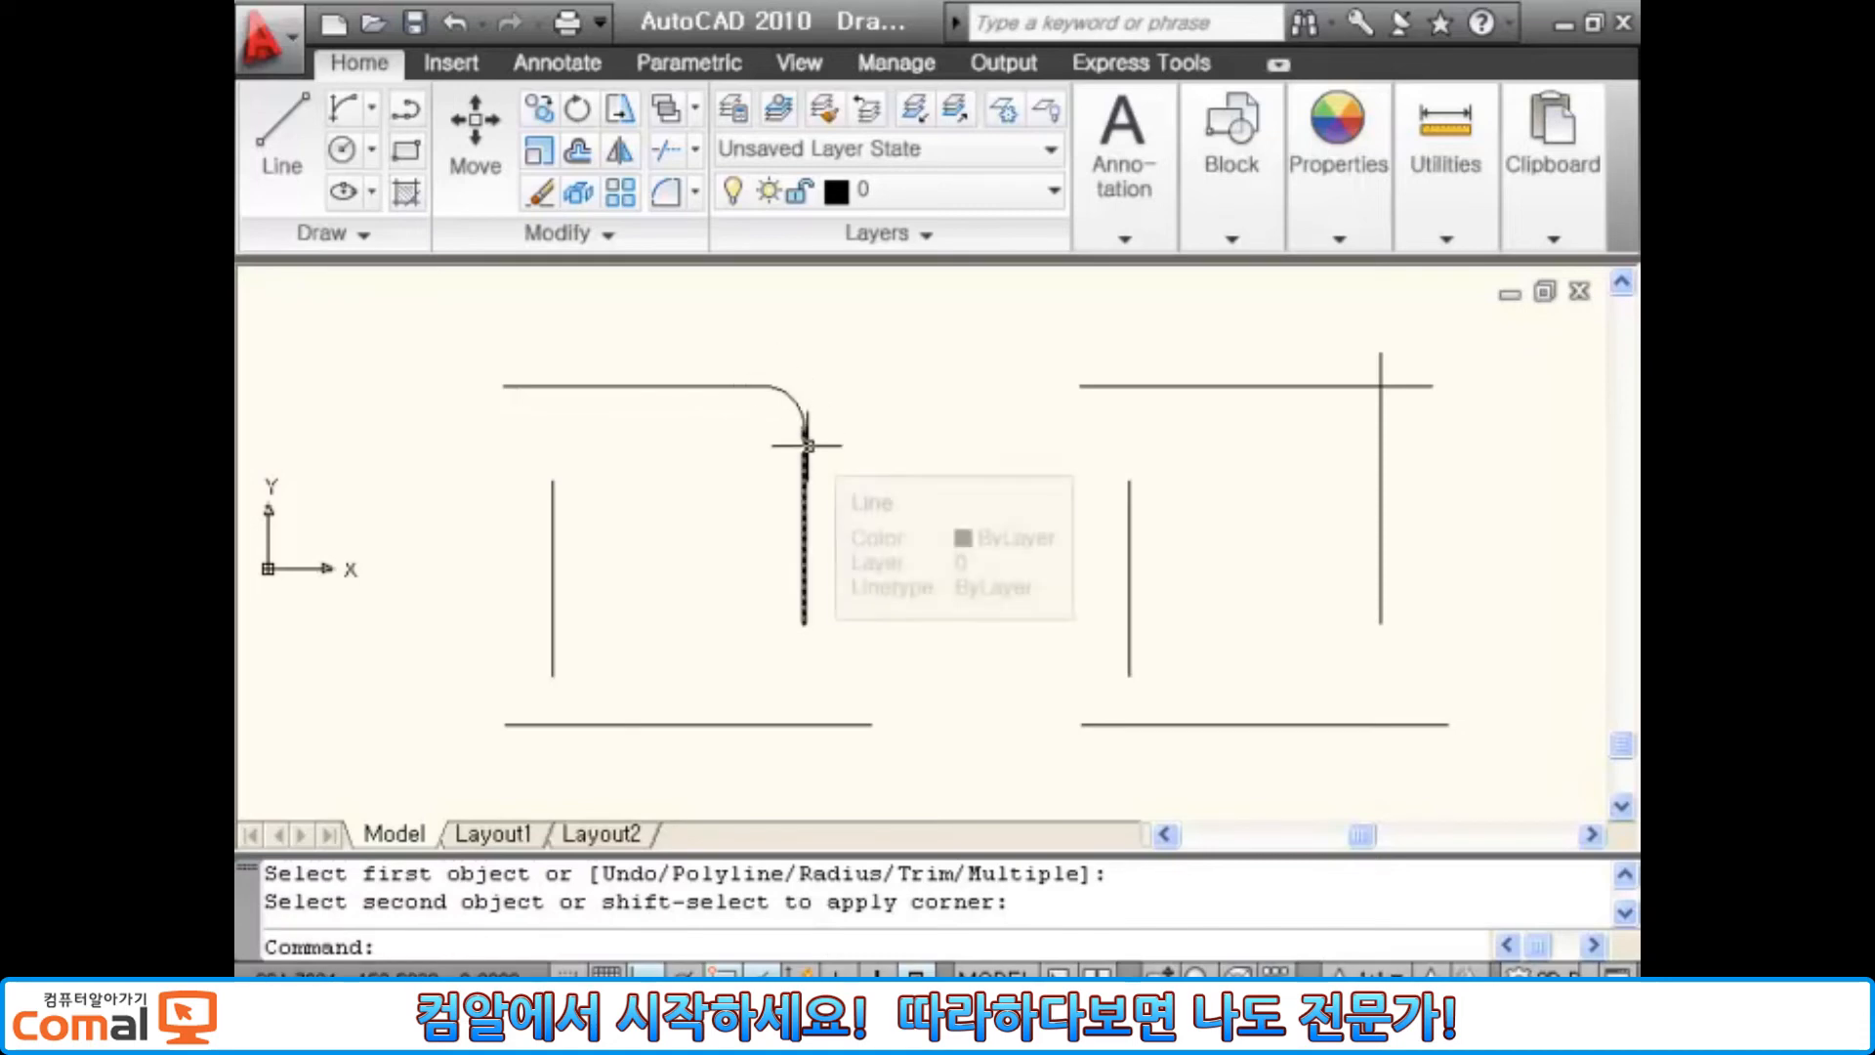
{"action": "type", "text": "u"}
{"action": "key", "text": "Return"}
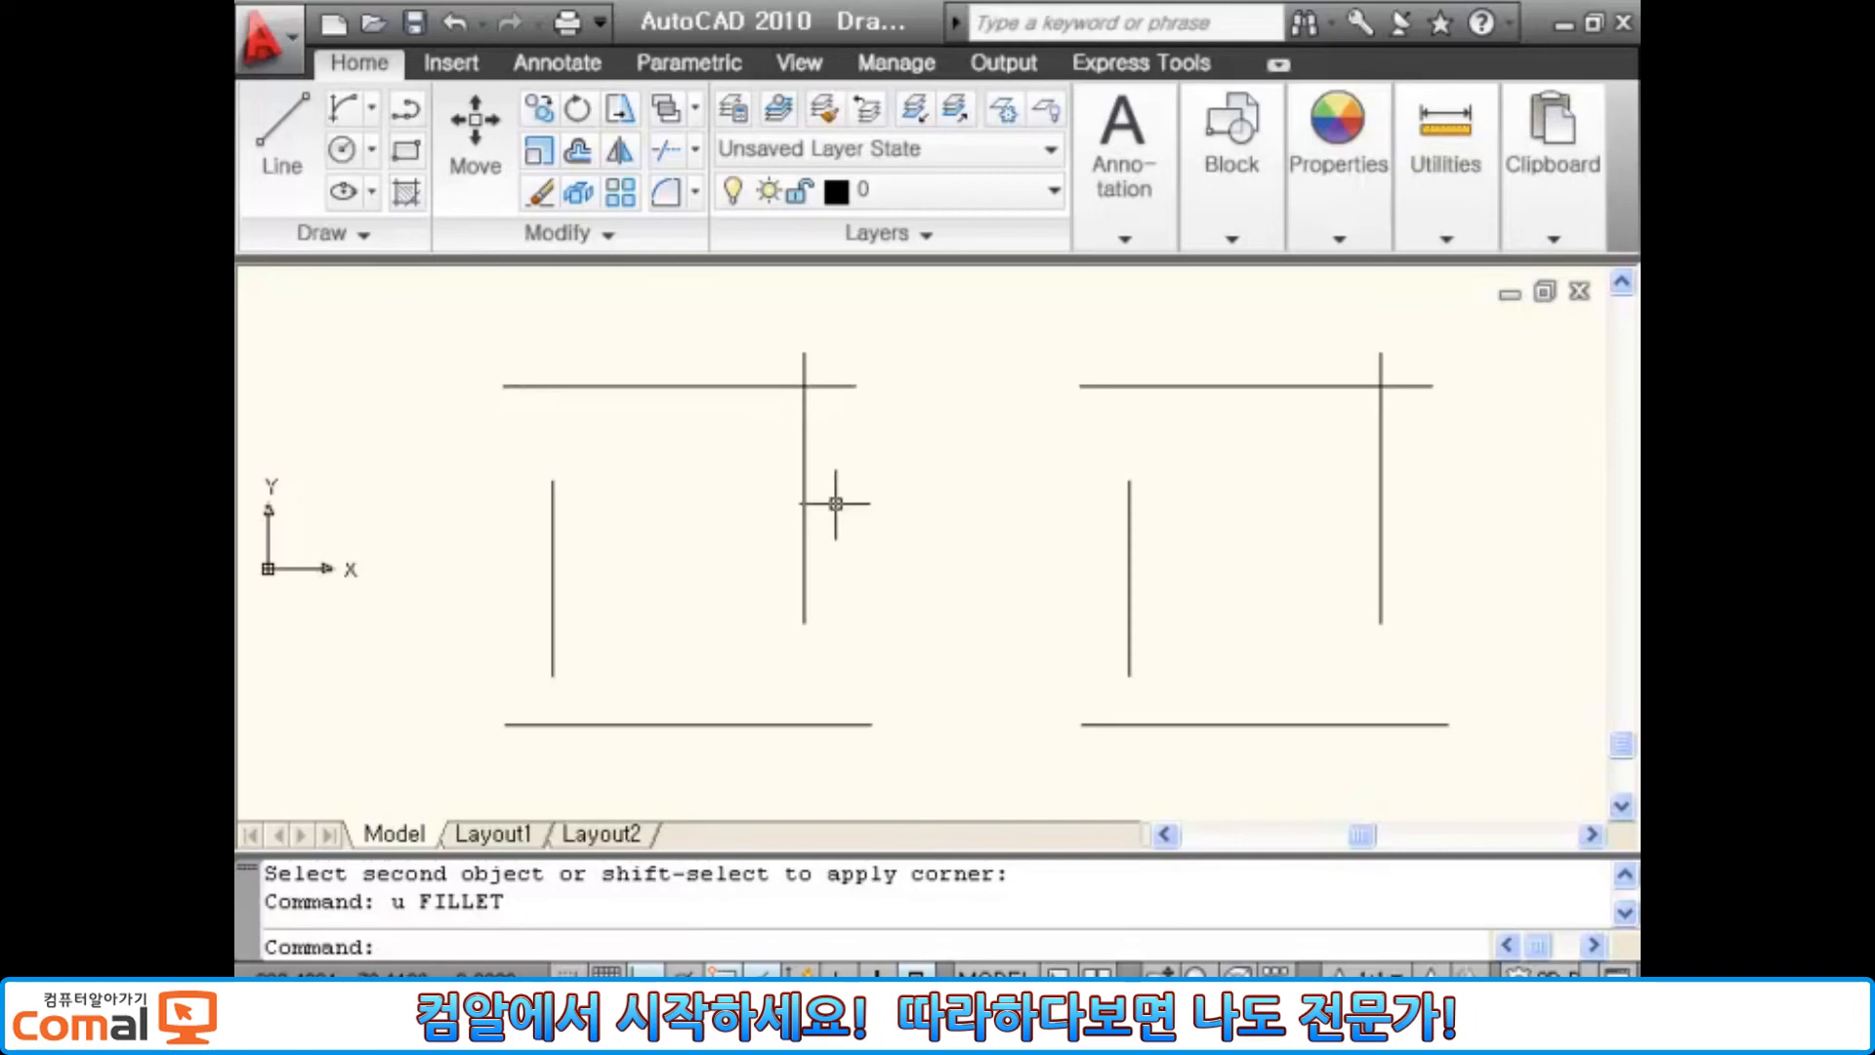
Step: Set the fillet radius to 0
{"action": "type", "text": "f"}
{"action": "key", "text": "Return"}
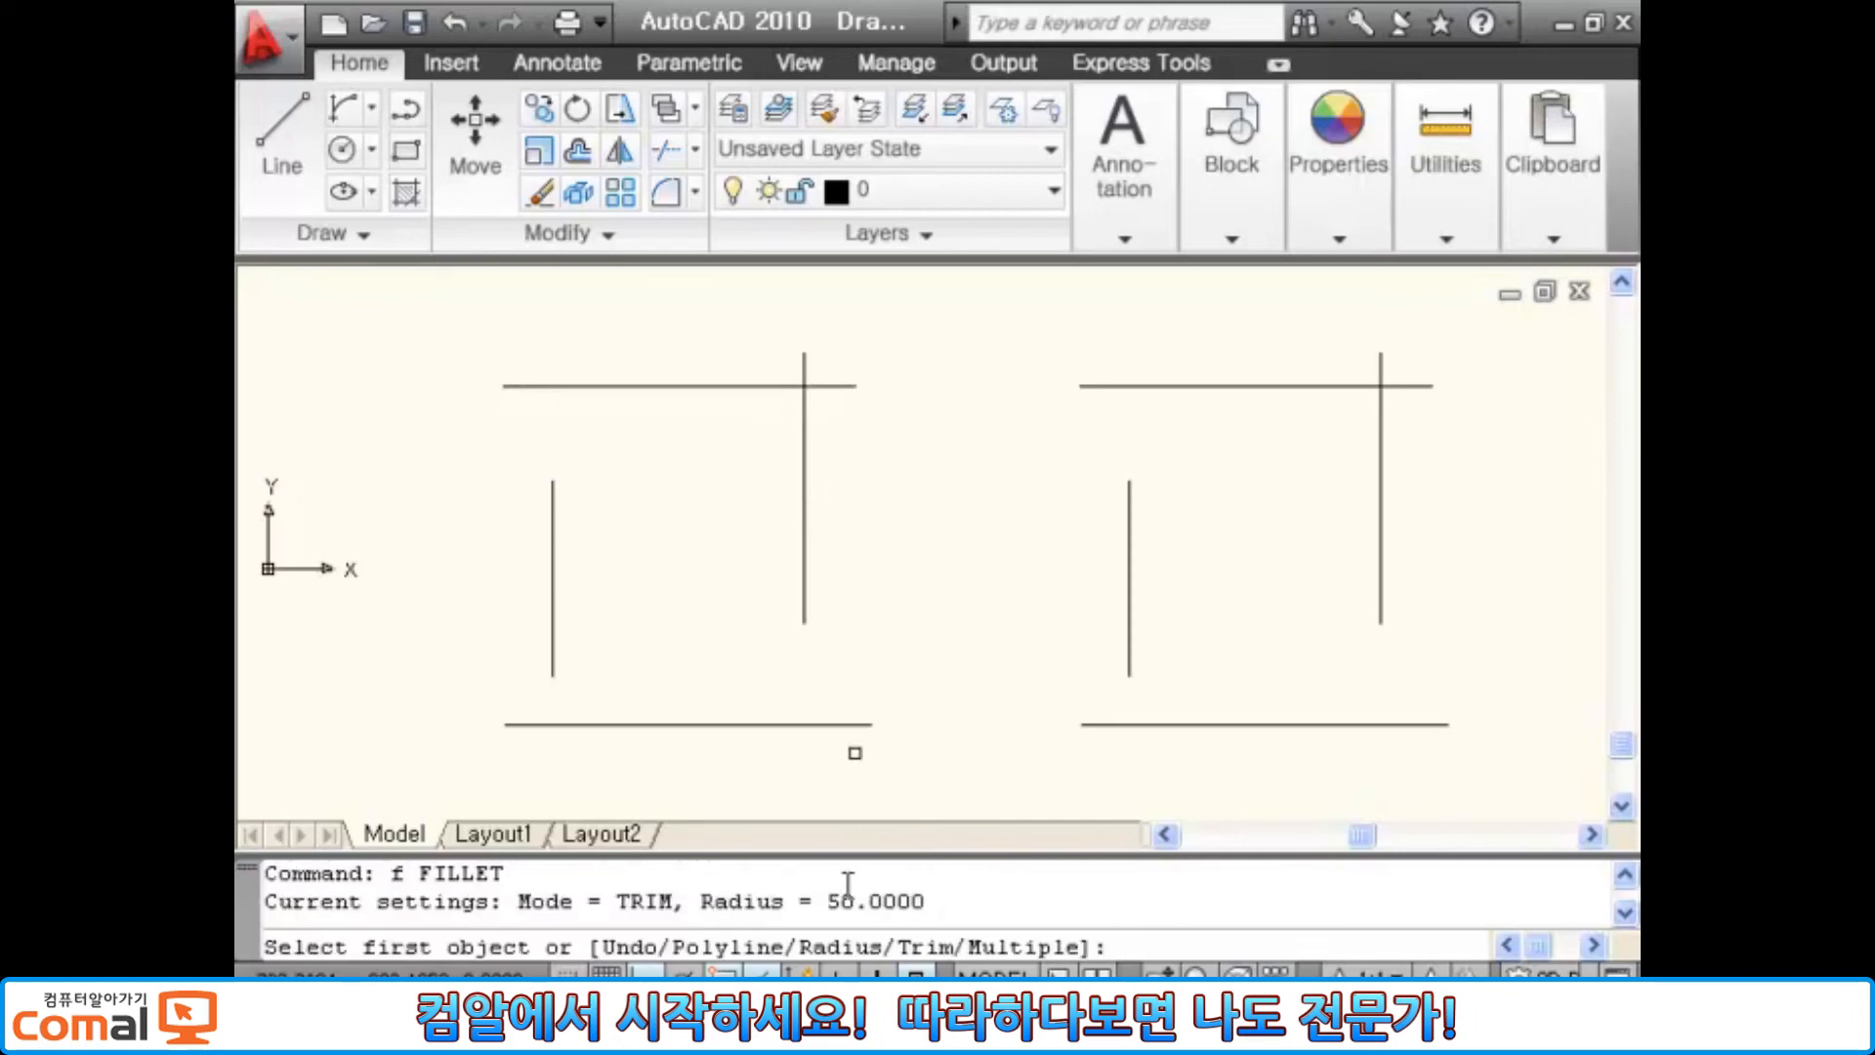
{"action": "type", "text": "r"}
{"action": "key", "text": "Return"}
{"action": "type", "text": "0"}
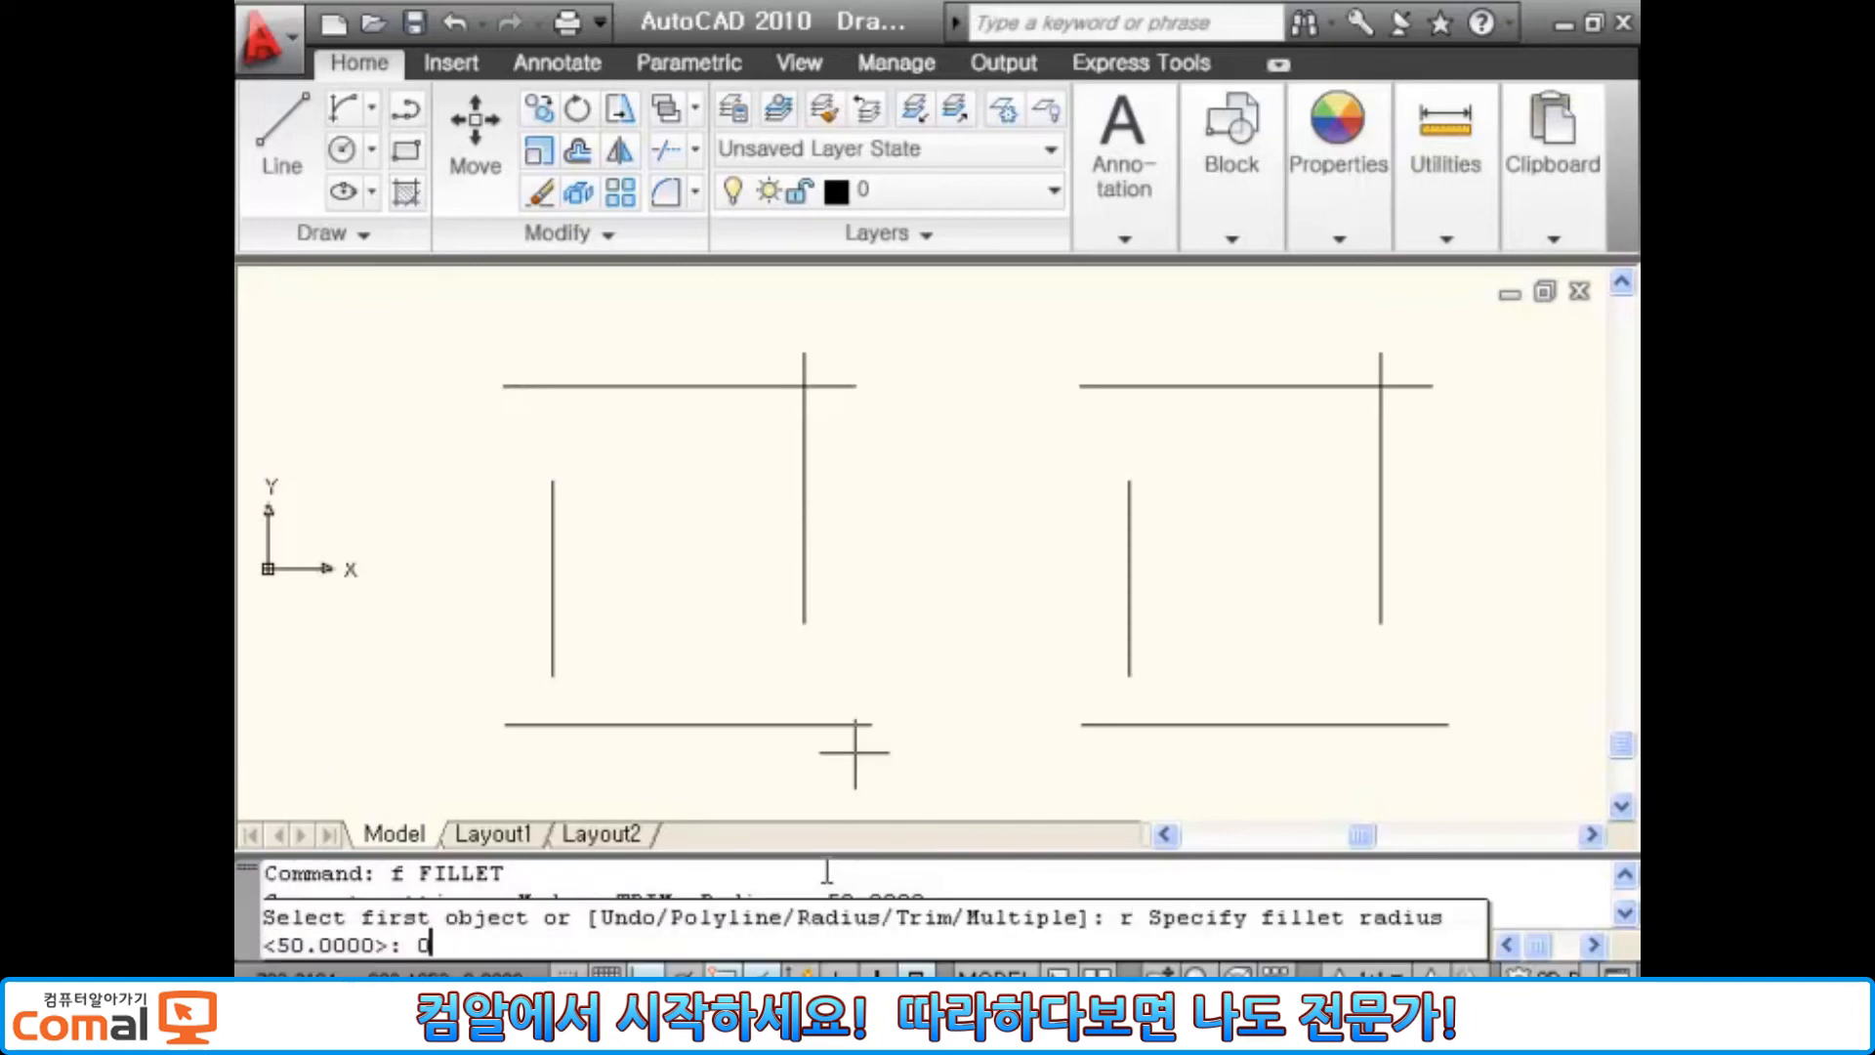
{"action": "key", "text": "Return"}
{"action": "key", "text": "Return"}
Step: Try the zero-radius fillet on the left figure's crossing top and right lines, and undo it
{"action": "key", "text": "Return"}
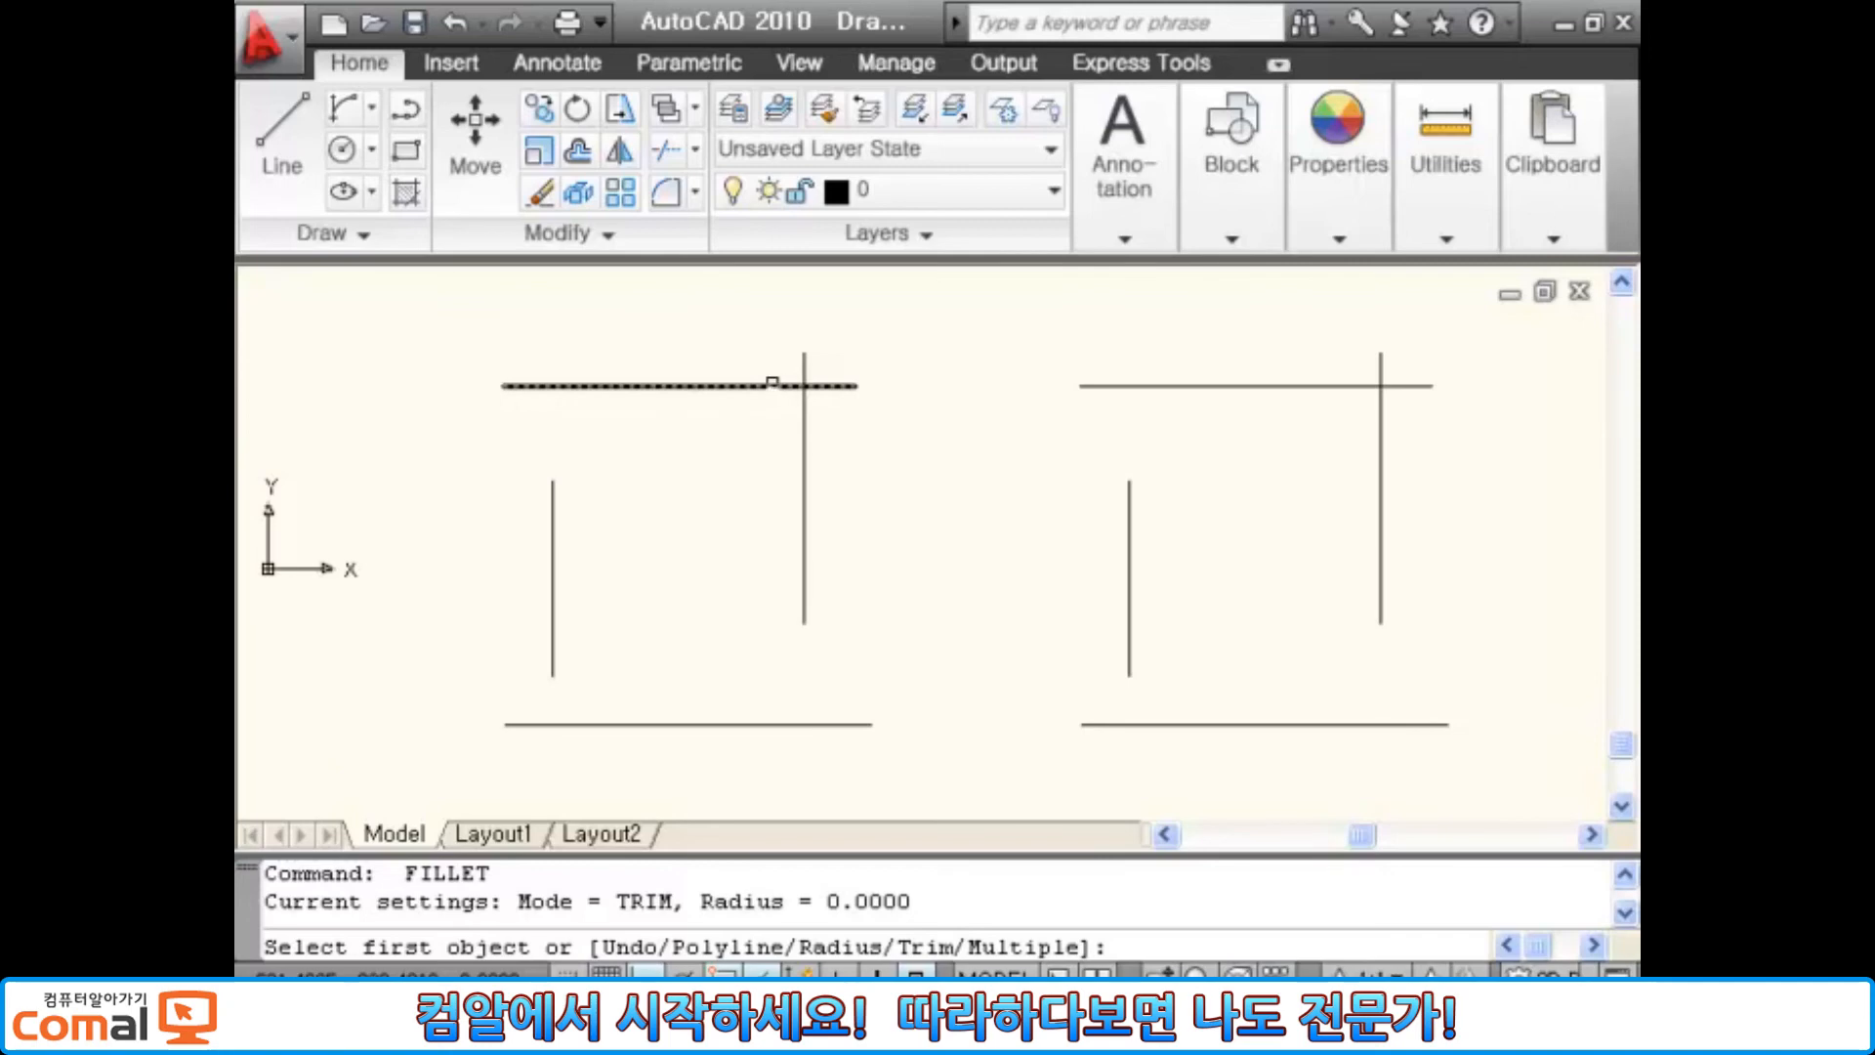
{"action": "left_click", "coordinate": [773, 385]}
{"action": "left_click", "coordinate": [805, 432]}
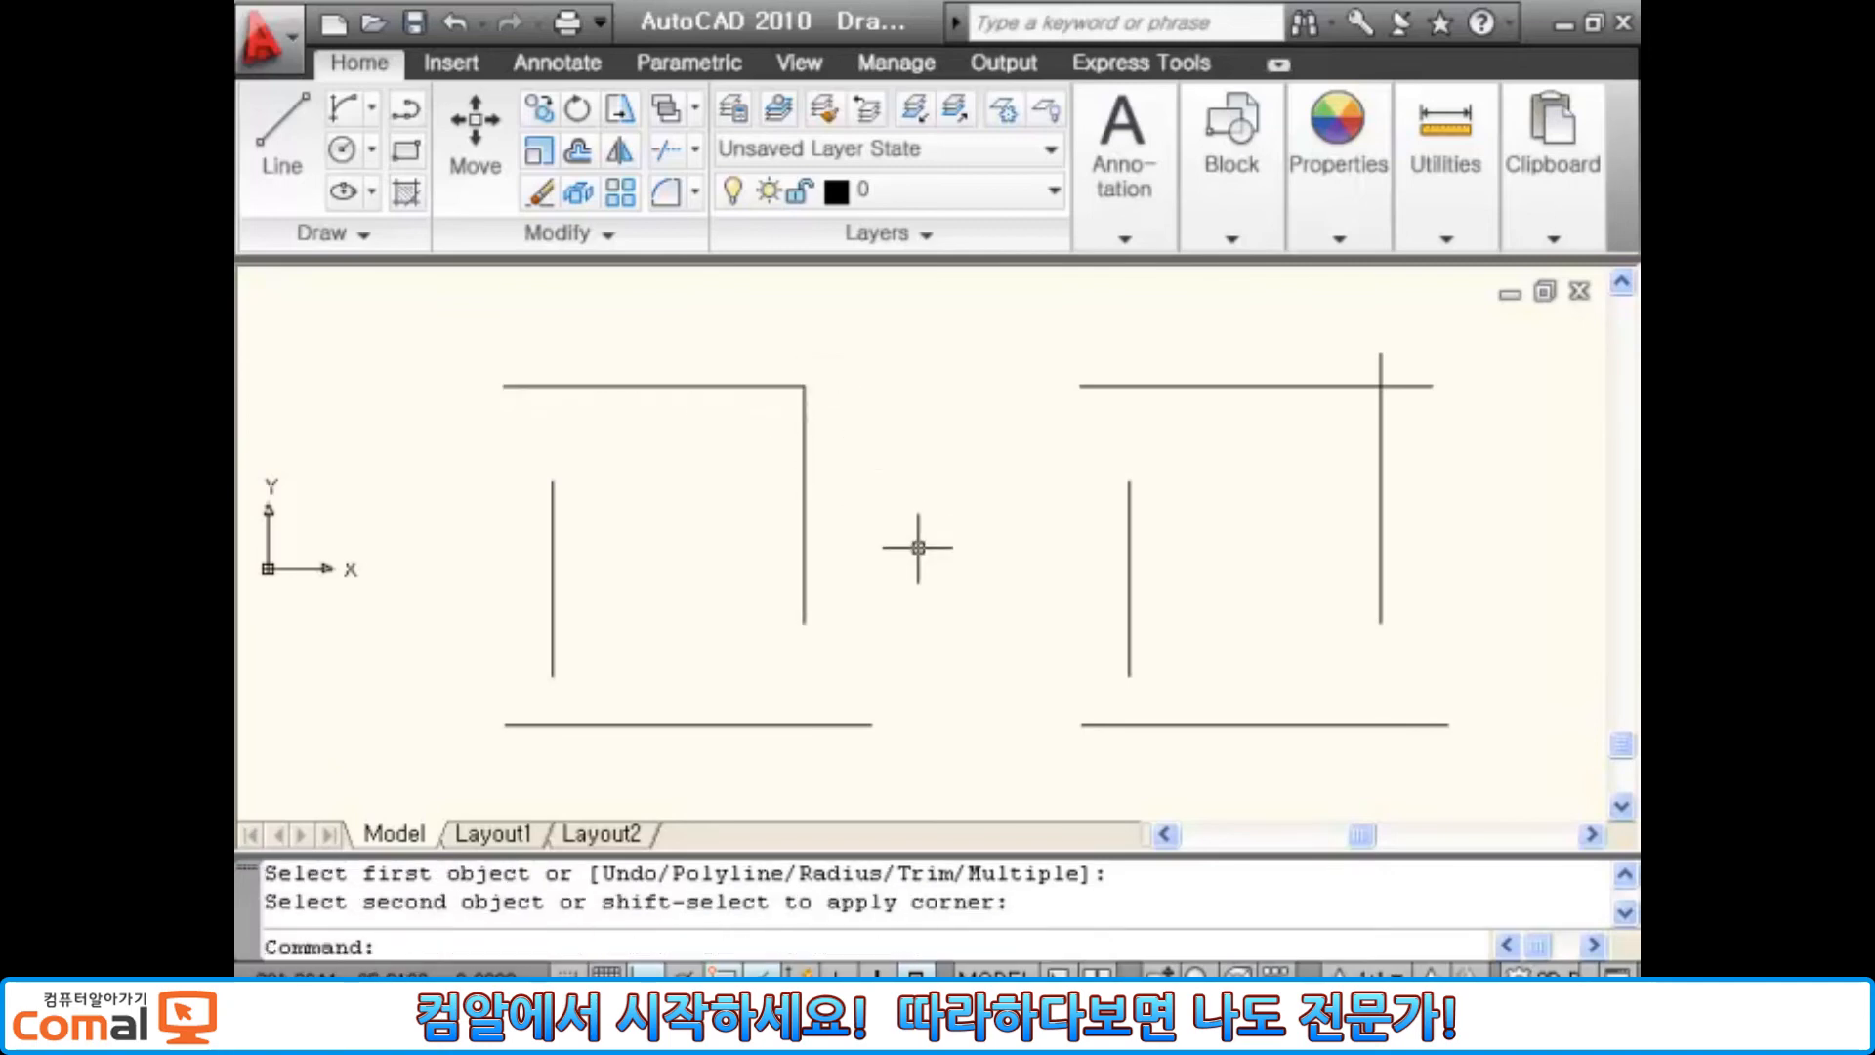
{"action": "type", "text": "u"}
{"action": "key", "text": "Return"}
Step: Try the zero-radius fillet on the left figure's crossing by picking the short ends projecting beyond it
{"action": "type", "text": "f"}
{"action": "key", "text": "Return"}
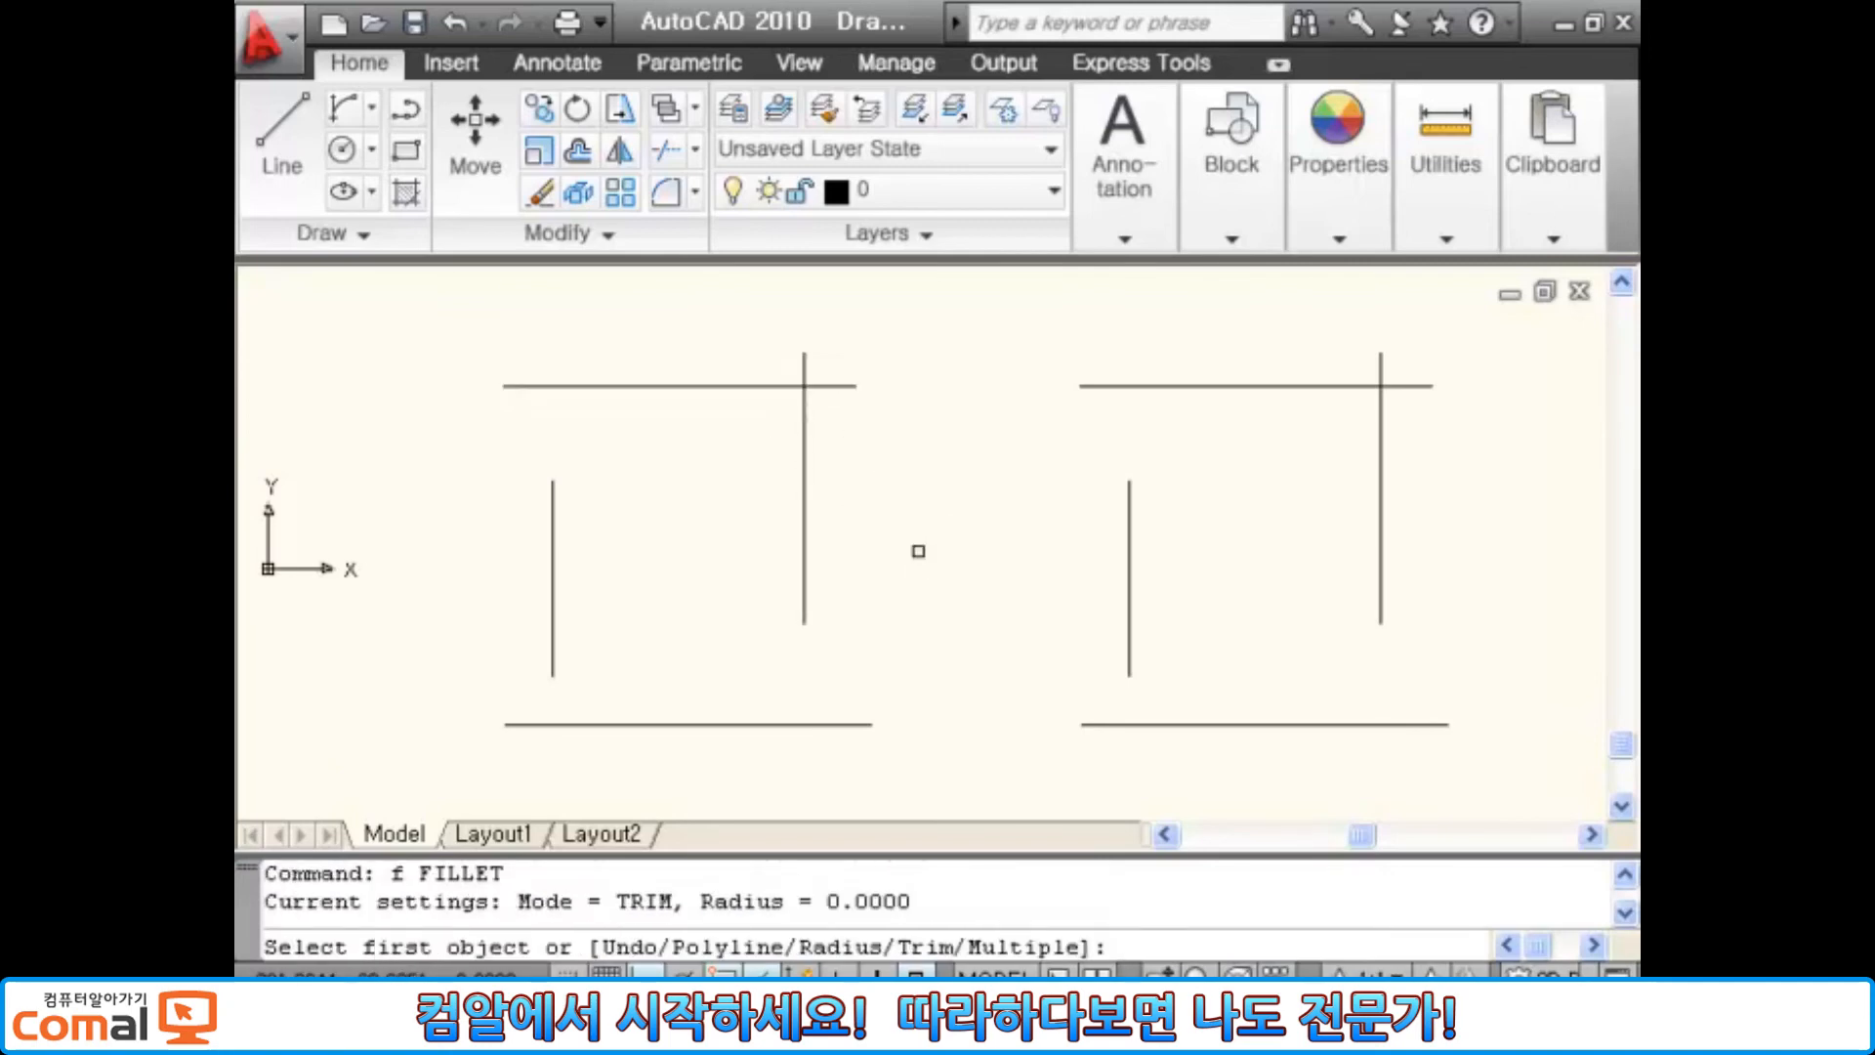
{"action": "left_click", "coordinate": [802, 374]}
{"action": "left_click", "coordinate": [833, 386]}
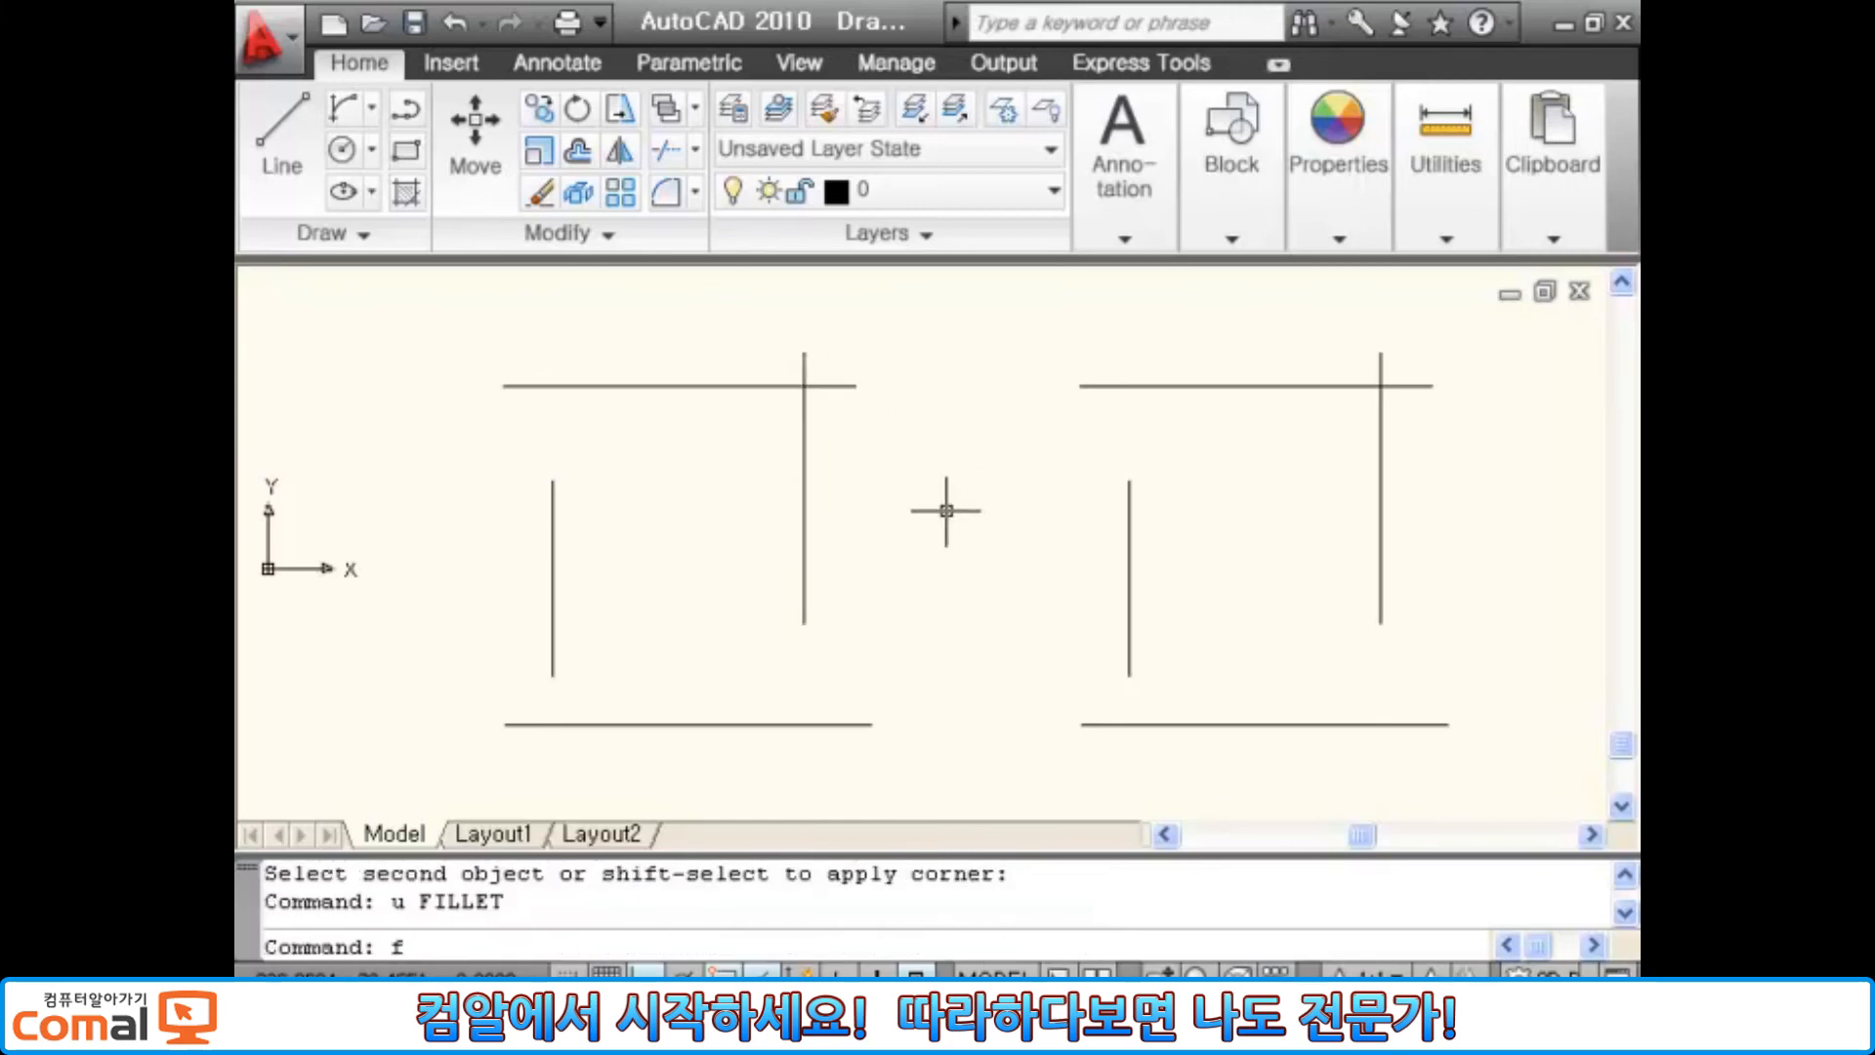
Step: Fillet the left figure's upper-right corner with radius 0, keeping the long parts of the top and right lines
{"action": "type", "text": "f"}
{"action": "key", "text": "Return"}
{"action": "left_click", "coordinate": [746, 388]}
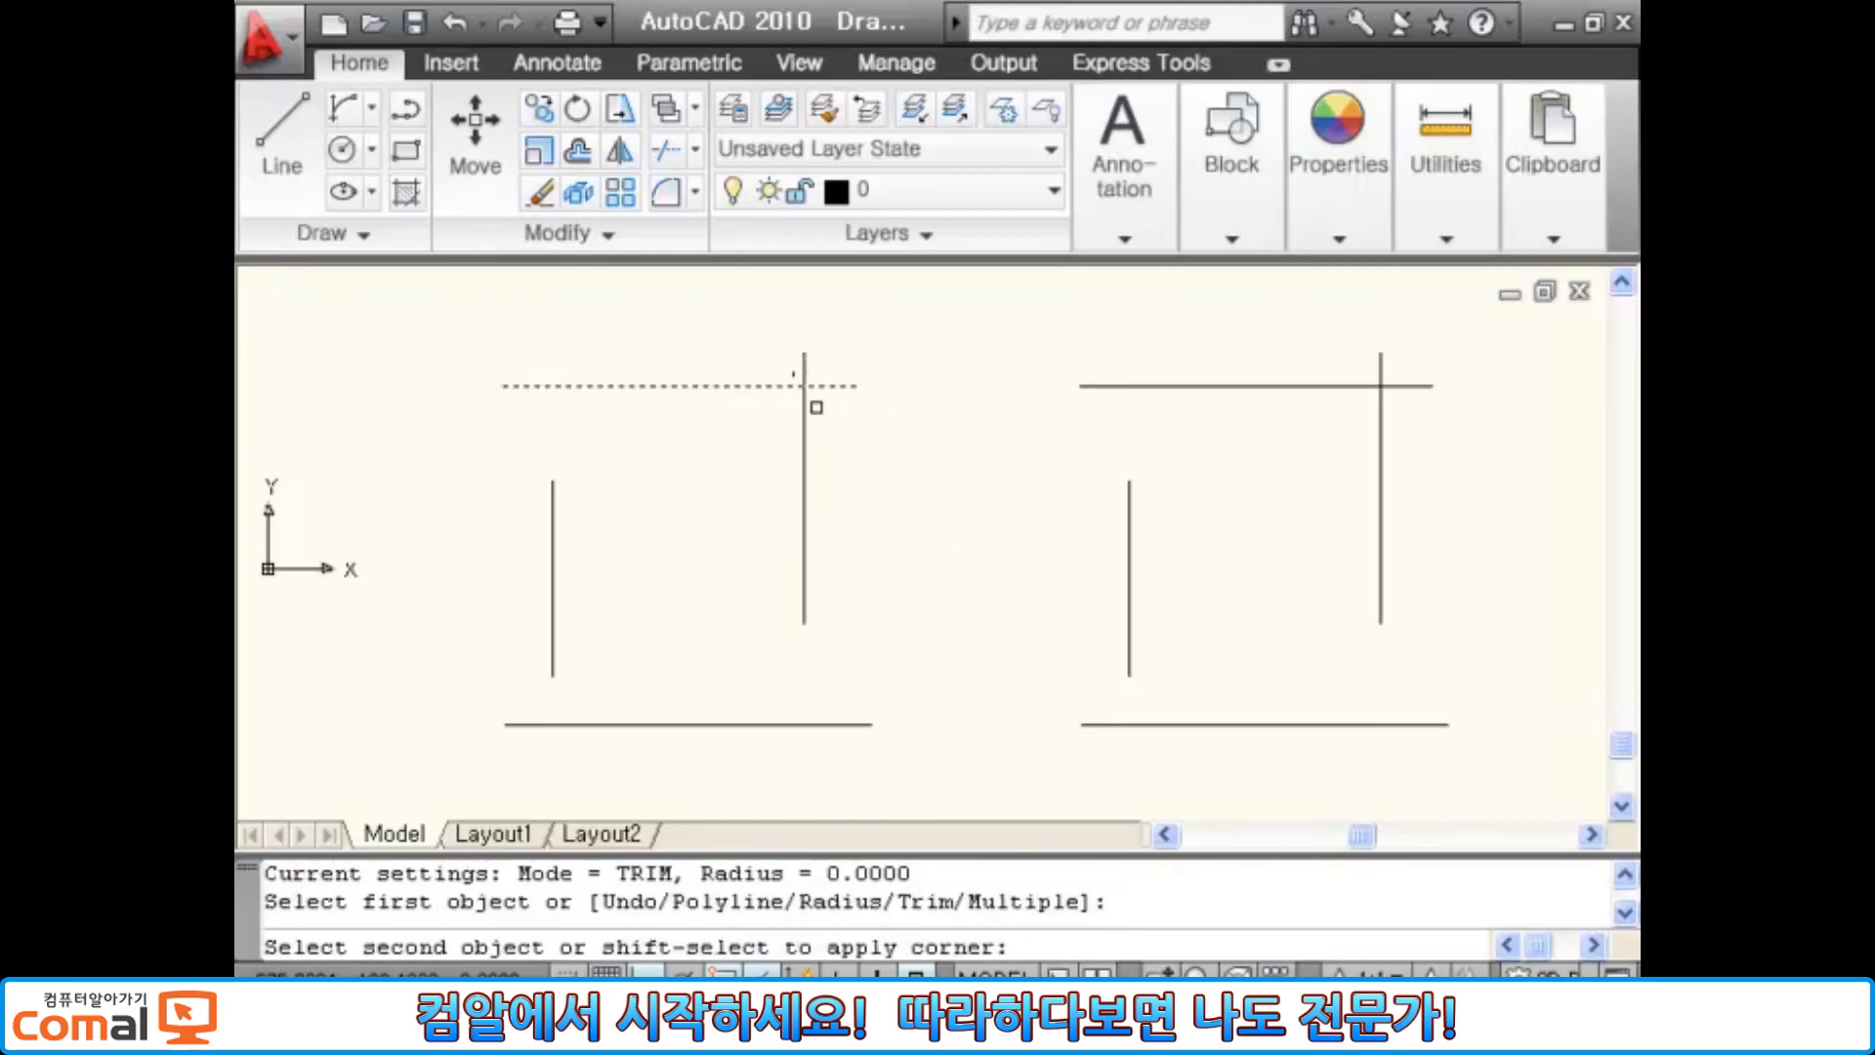
{"action": "left_click", "coordinate": [804, 418]}
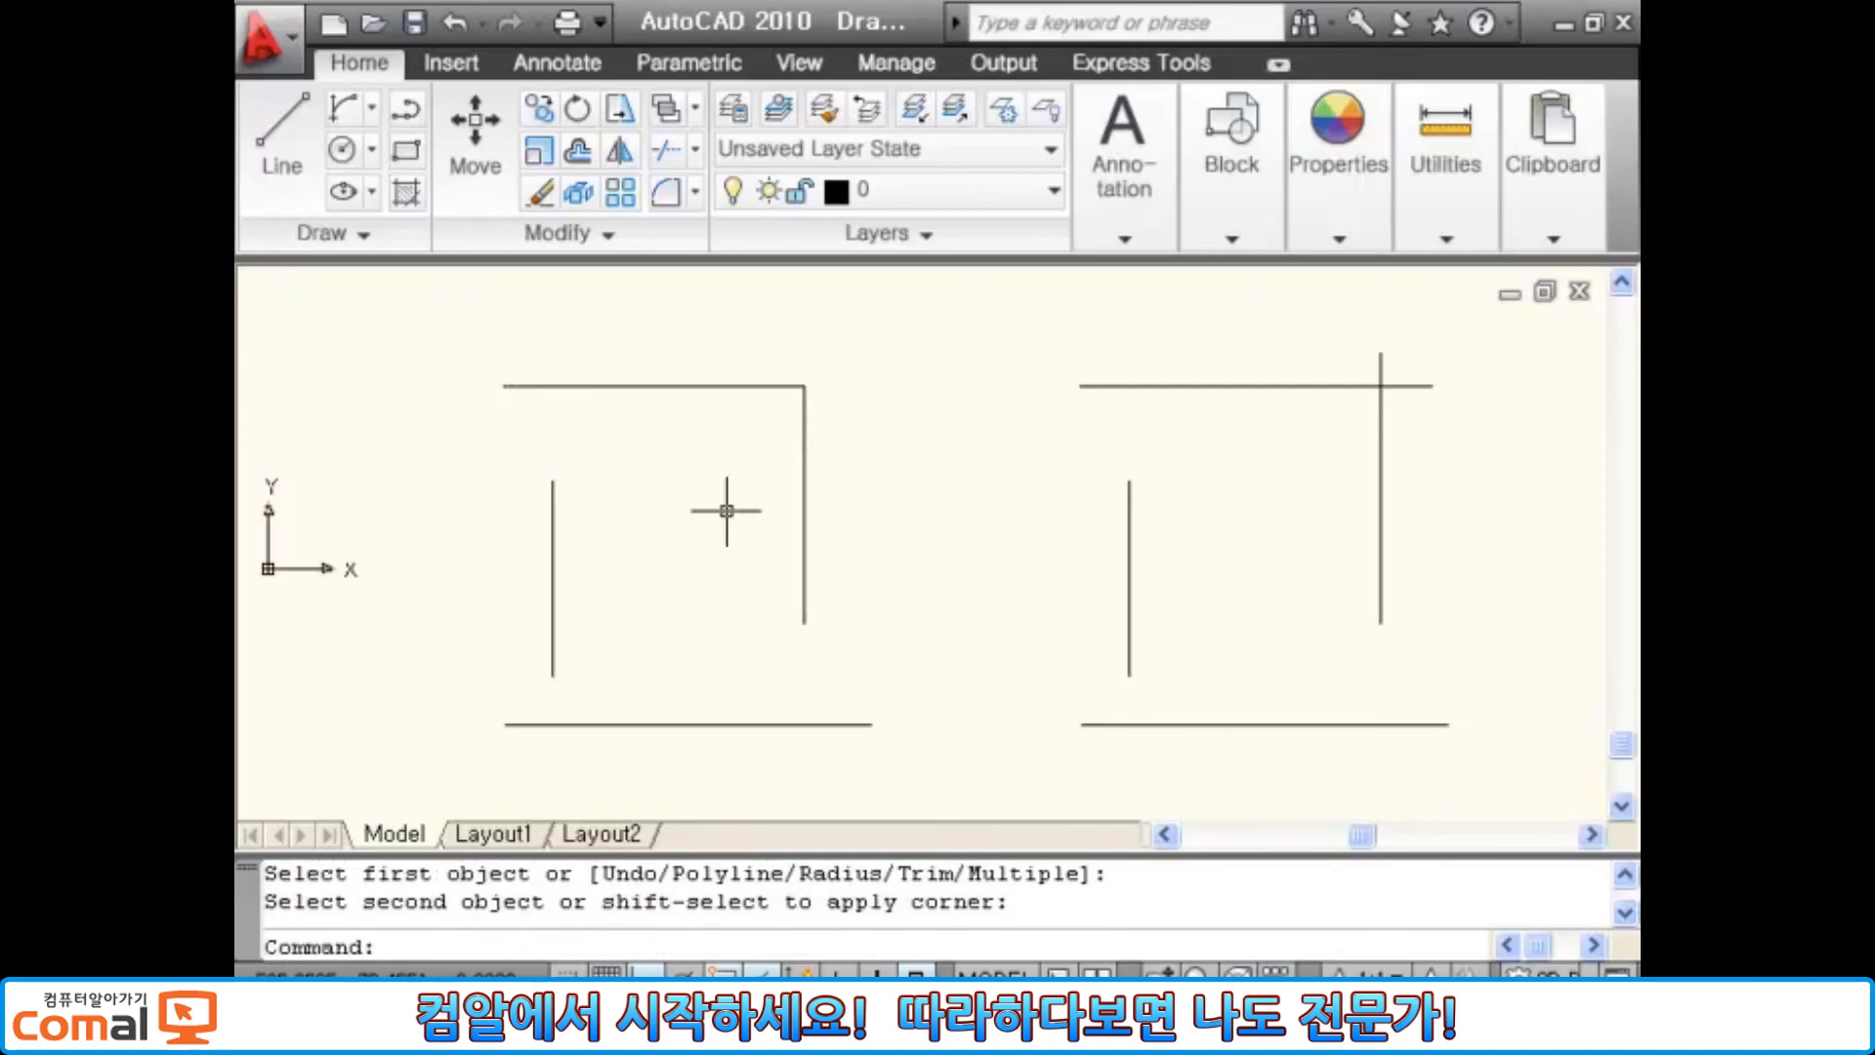
Step: Fillet the left figure's upper-left, lower-left and lower-right corners with radius 0 to close it into a rectangle
{"action": "key", "text": "Return"}
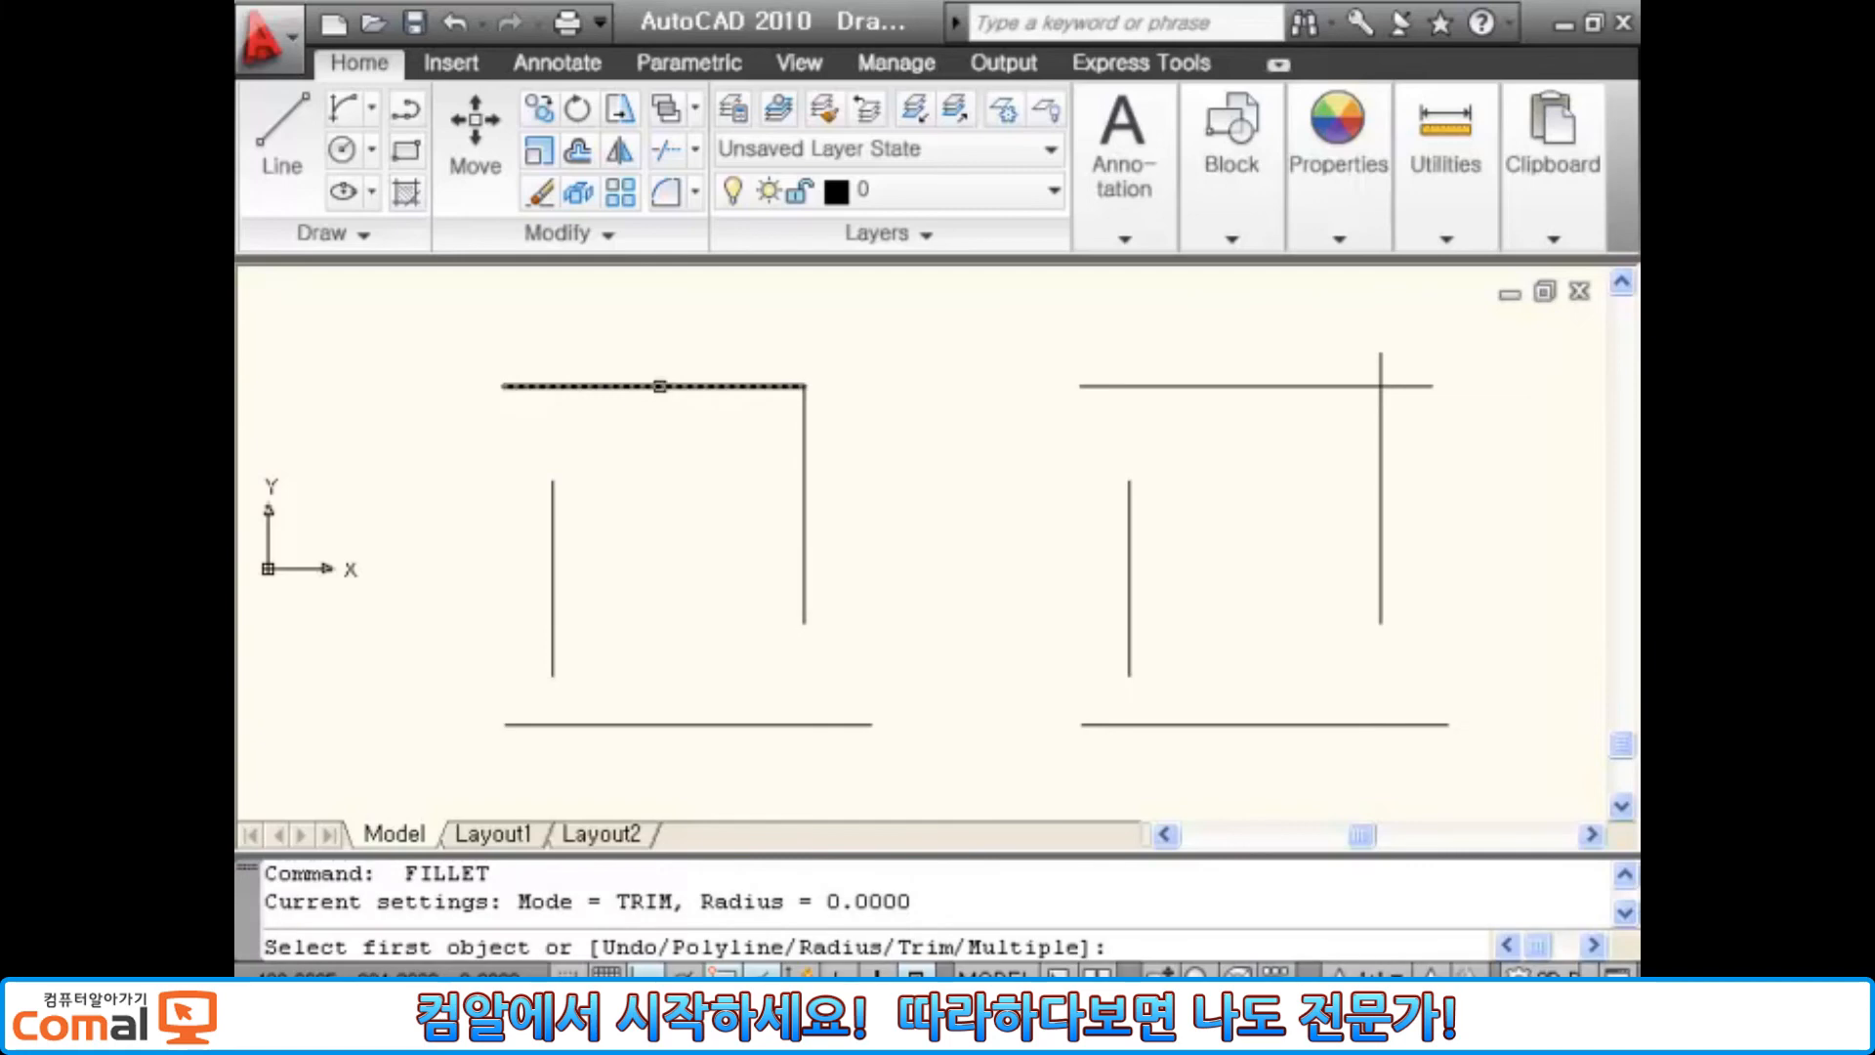
{"action": "left_click", "coordinate": [660, 385]}
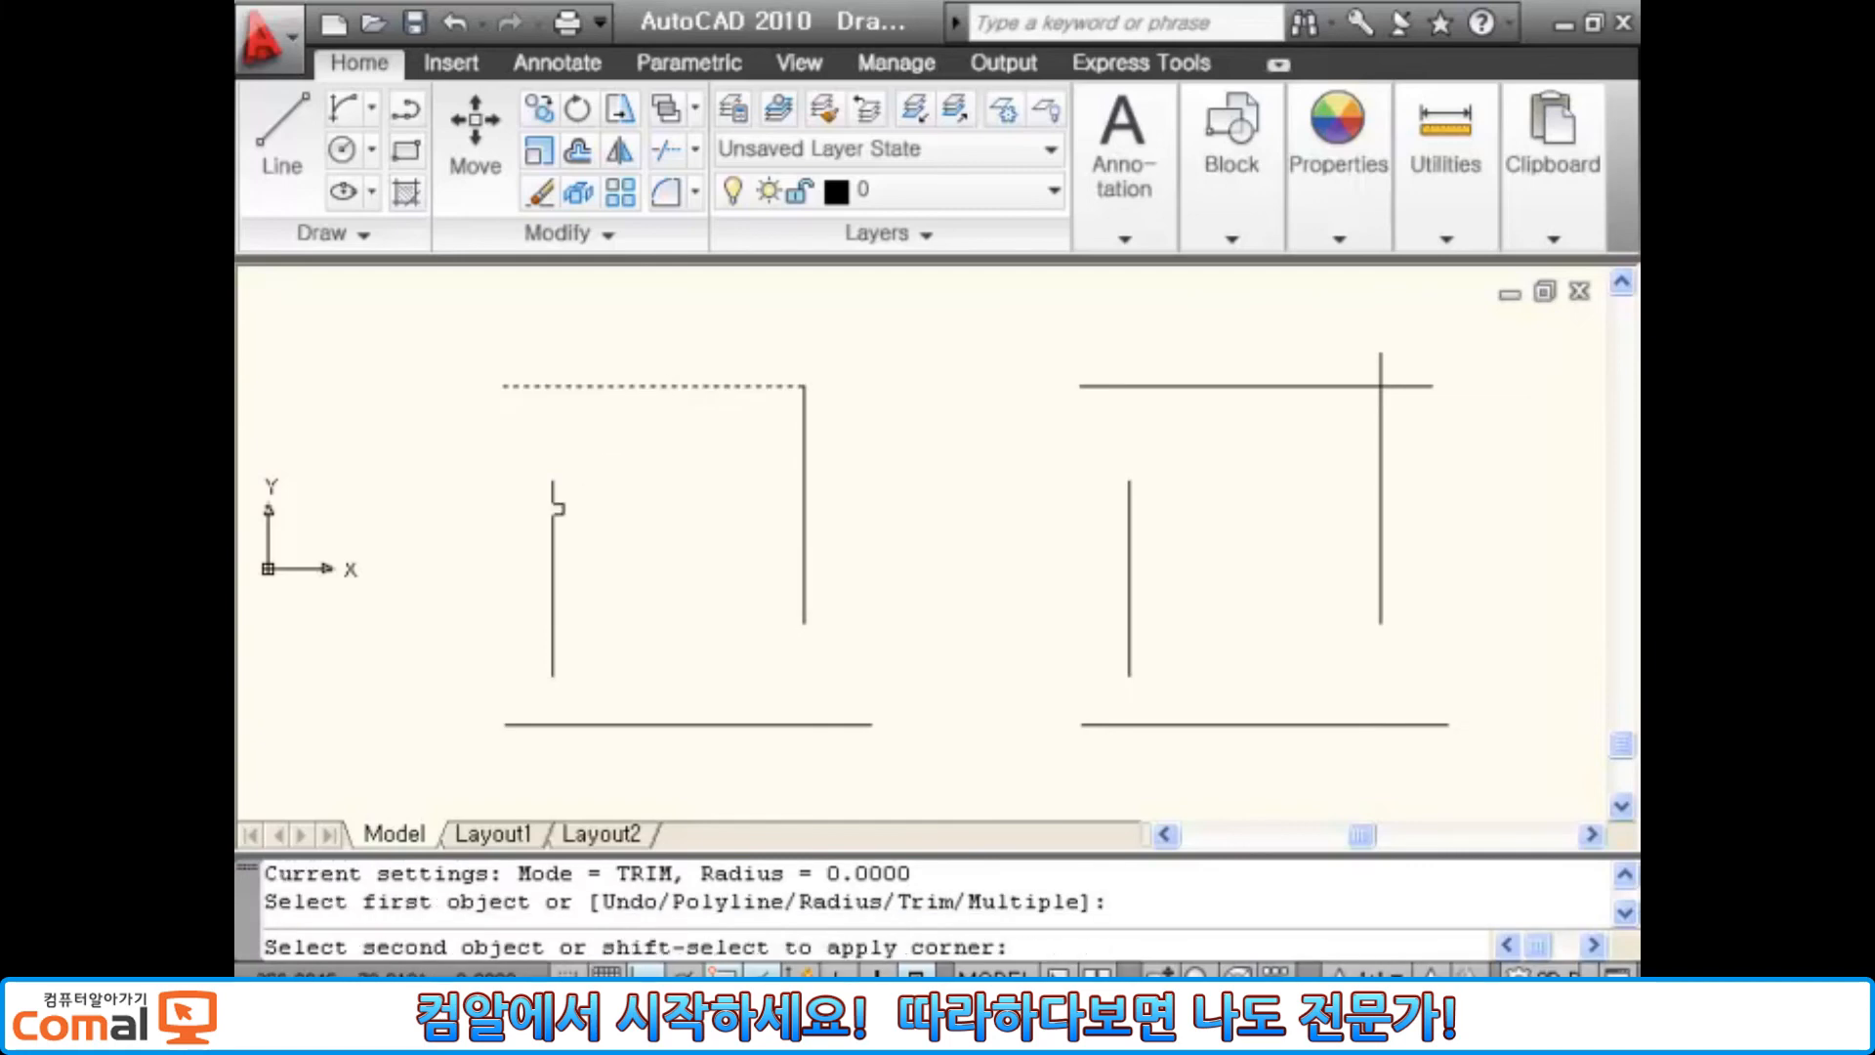
{"action": "left_click", "coordinate": [552, 515]}
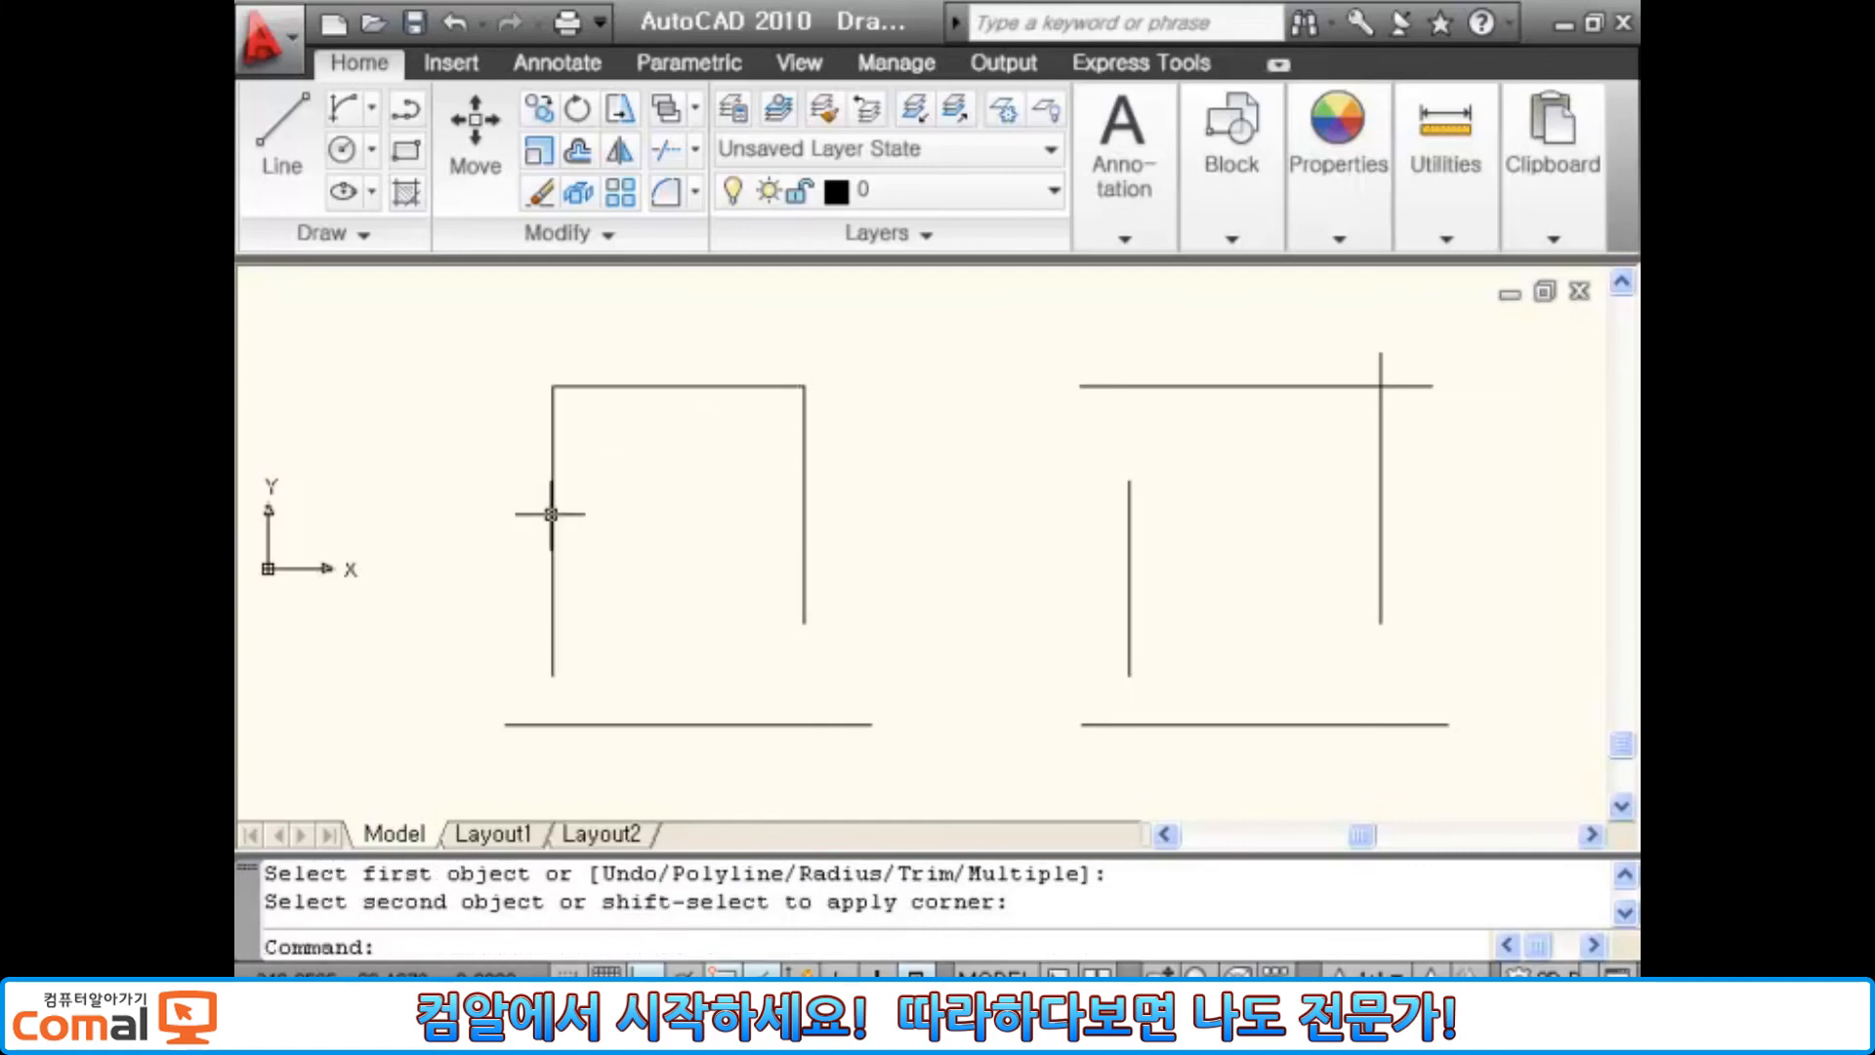
{"action": "key", "text": "Return"}
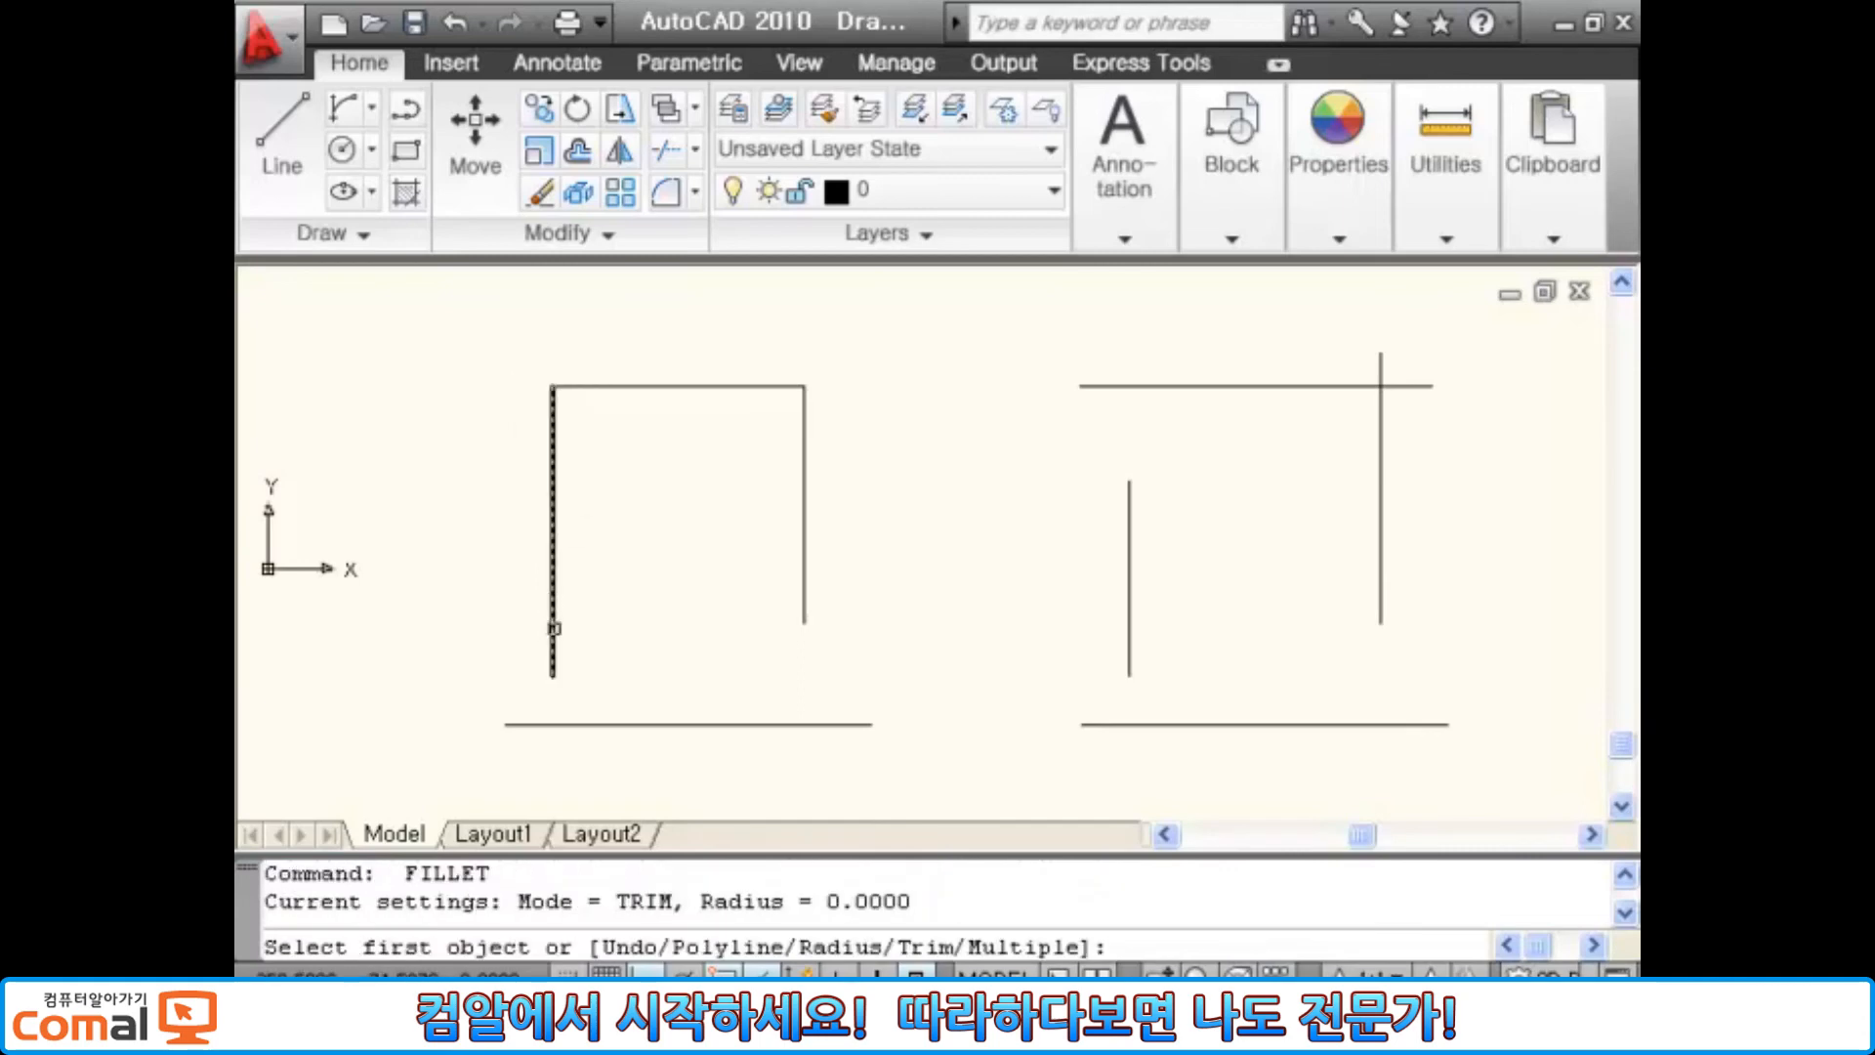
{"action": "left_click", "coordinate": [554, 627]}
{"action": "left_click", "coordinate": [613, 724]}
{"action": "key", "text": "Return"}
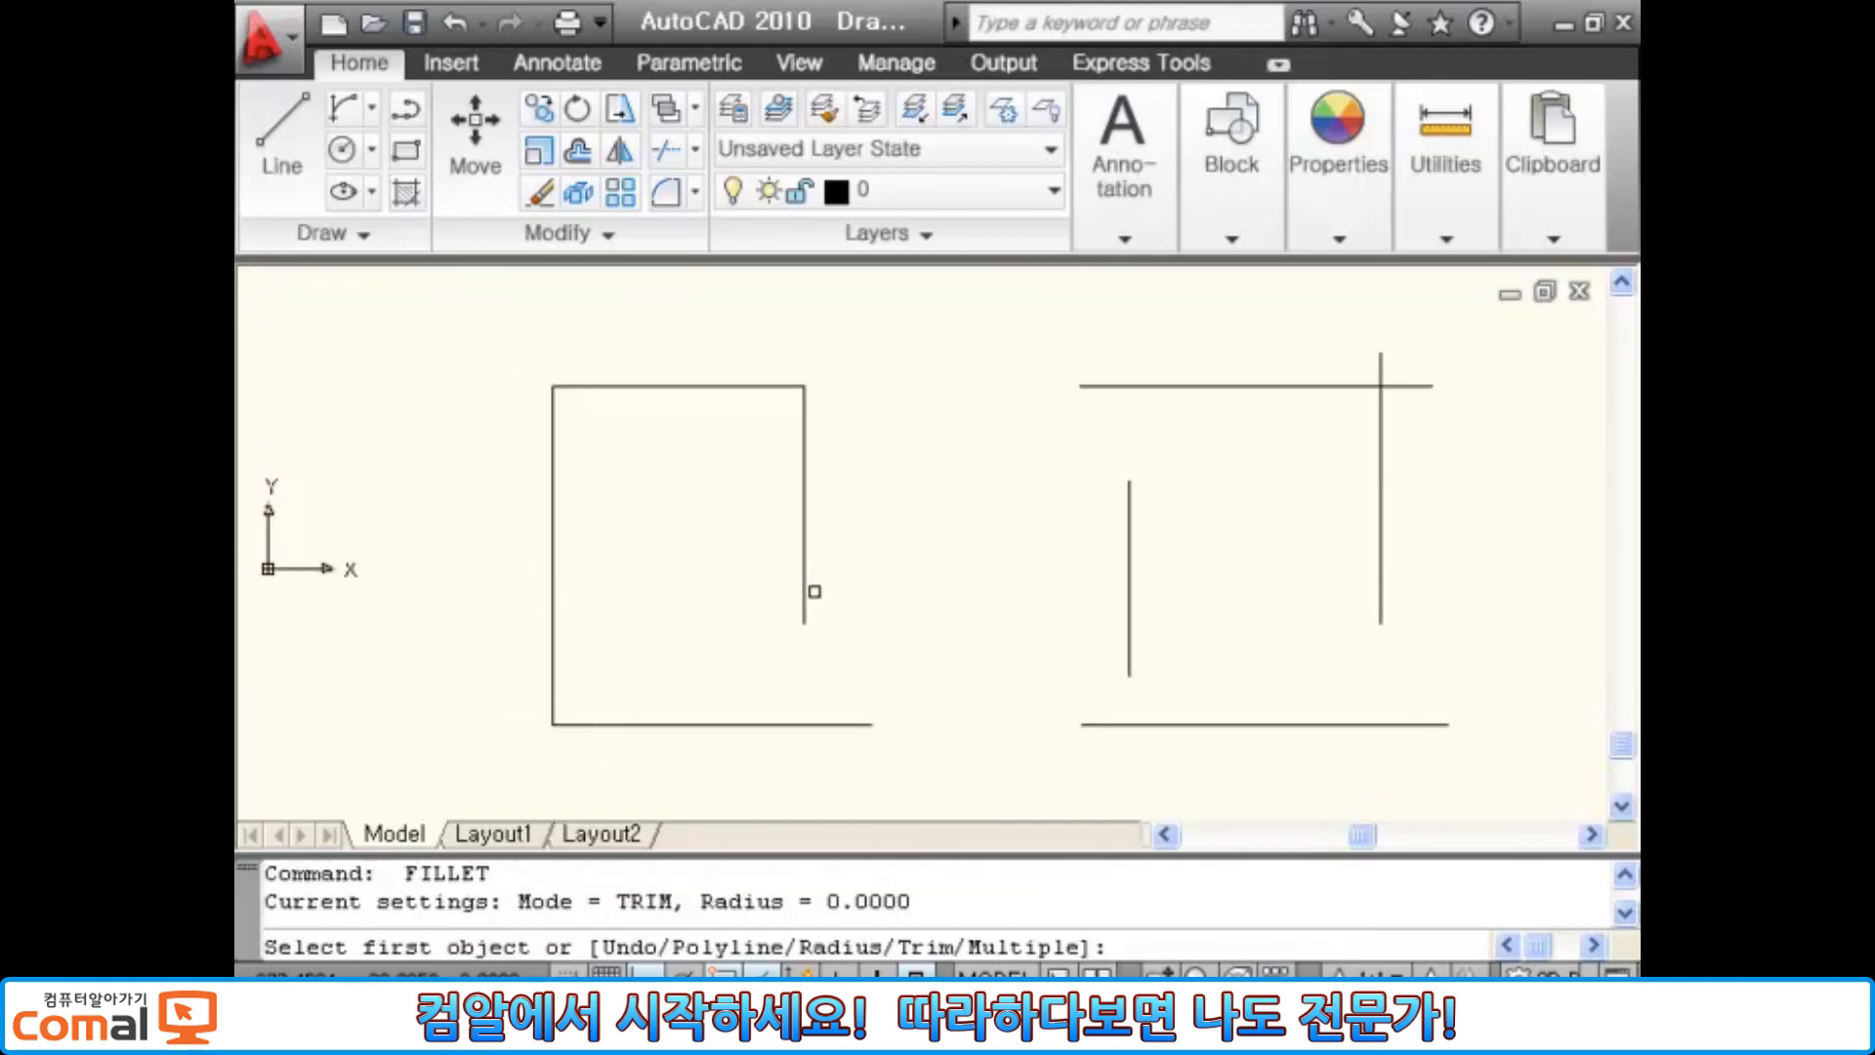
{"action": "left_click", "coordinate": [805, 597]}
{"action": "left_click", "coordinate": [713, 725]}
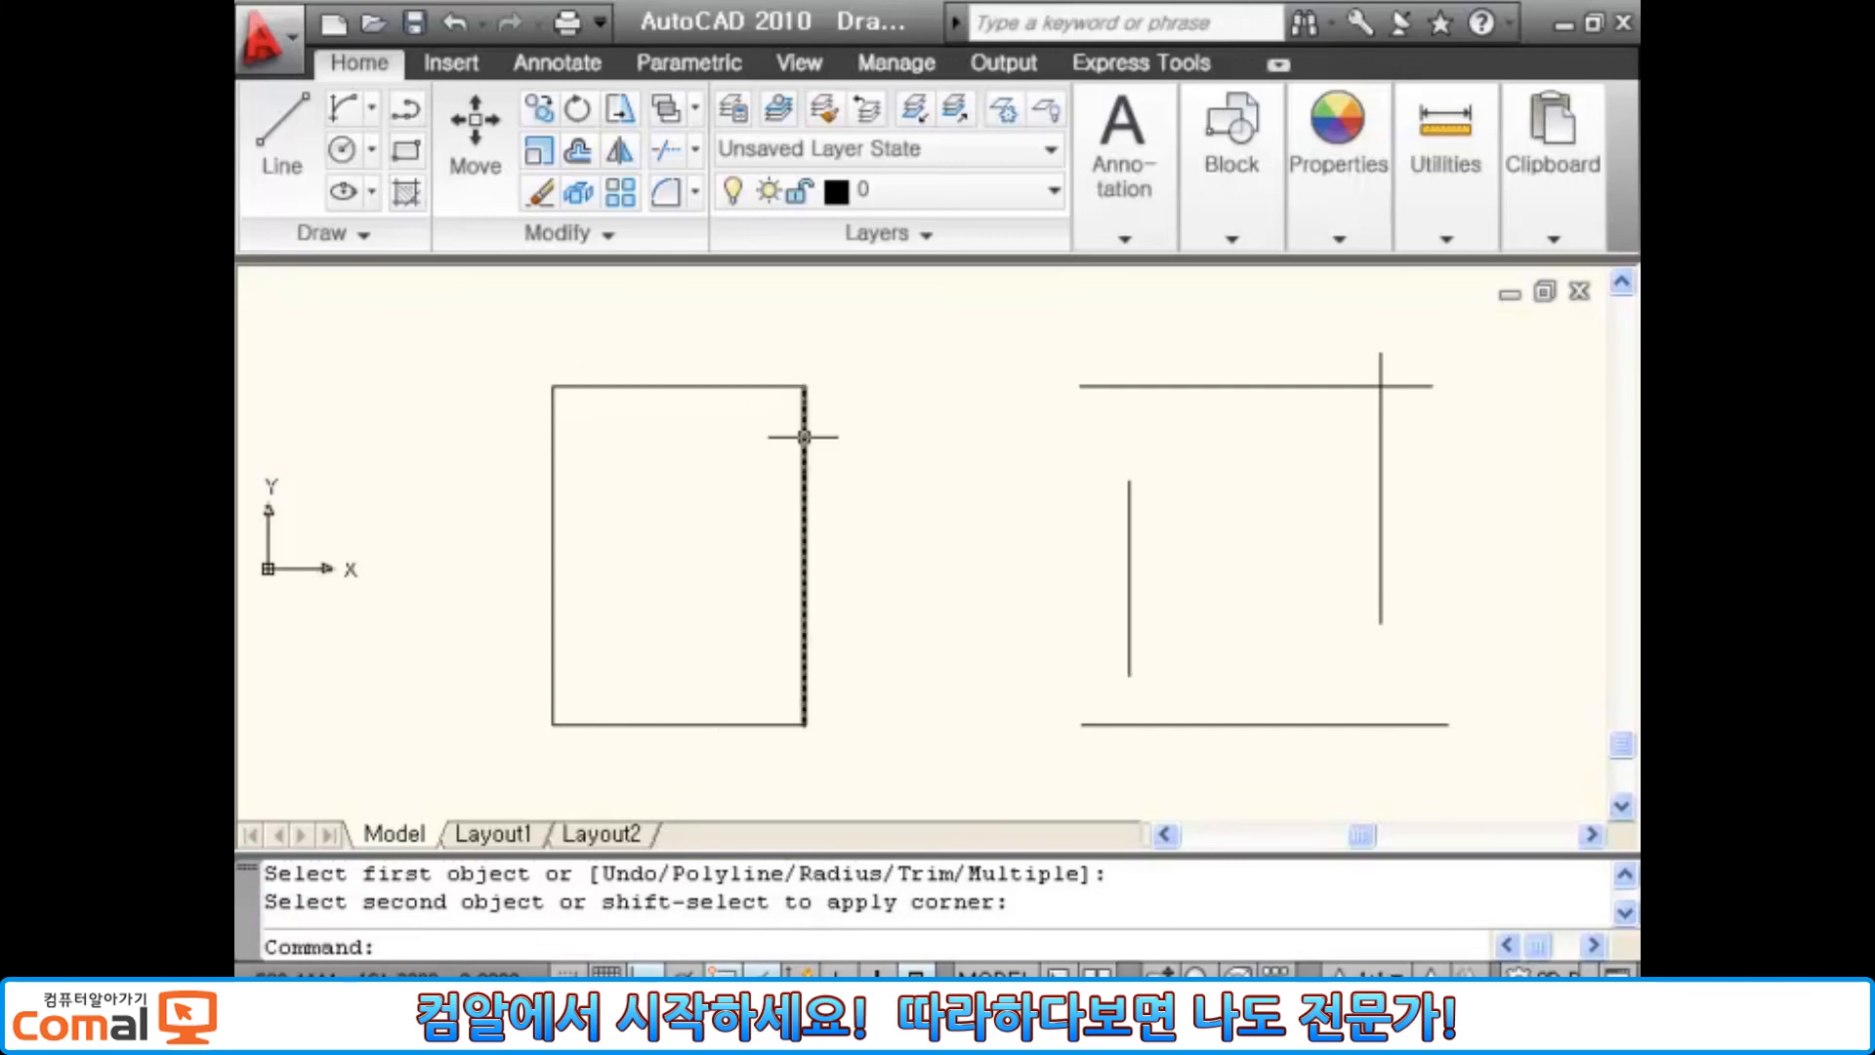
Step: Set both chamfer distances to 0
{"action": "type", "text": "cha"}
{"action": "key", "text": "Return"}
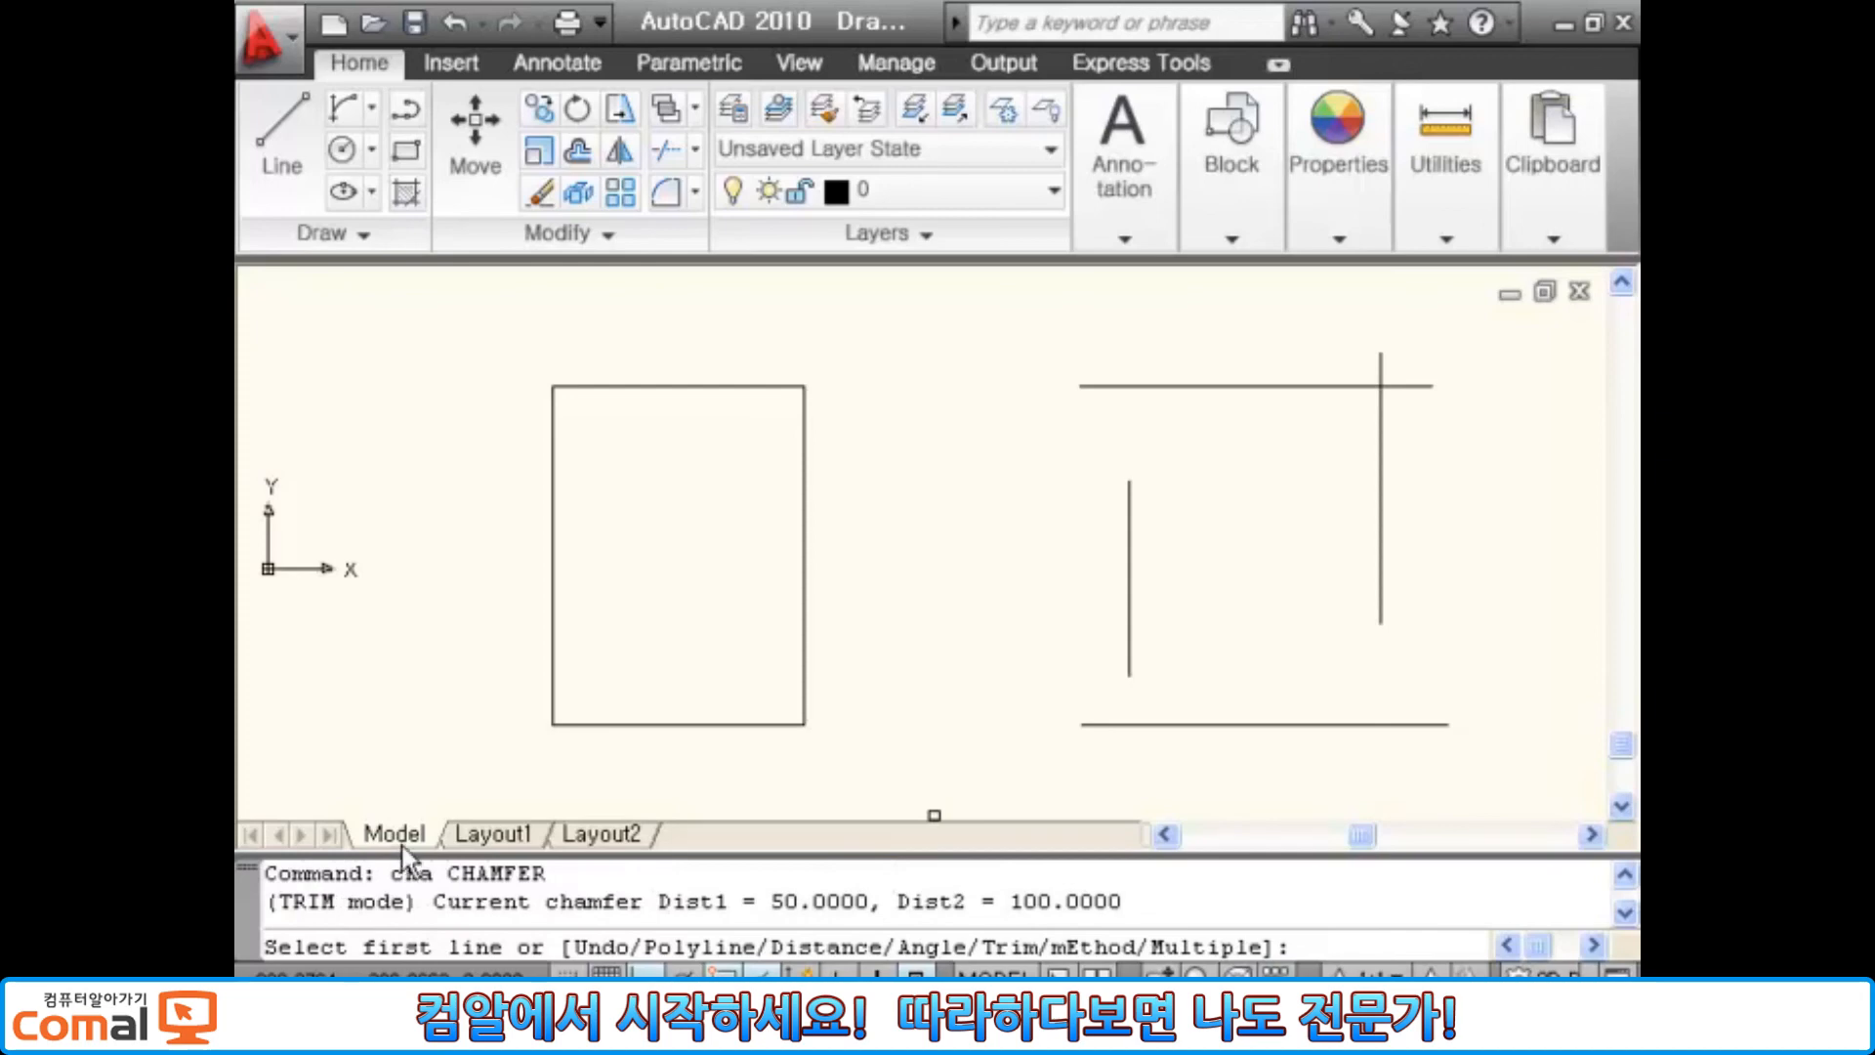
{"action": "type", "text": "d"}
{"action": "key", "text": "Return"}
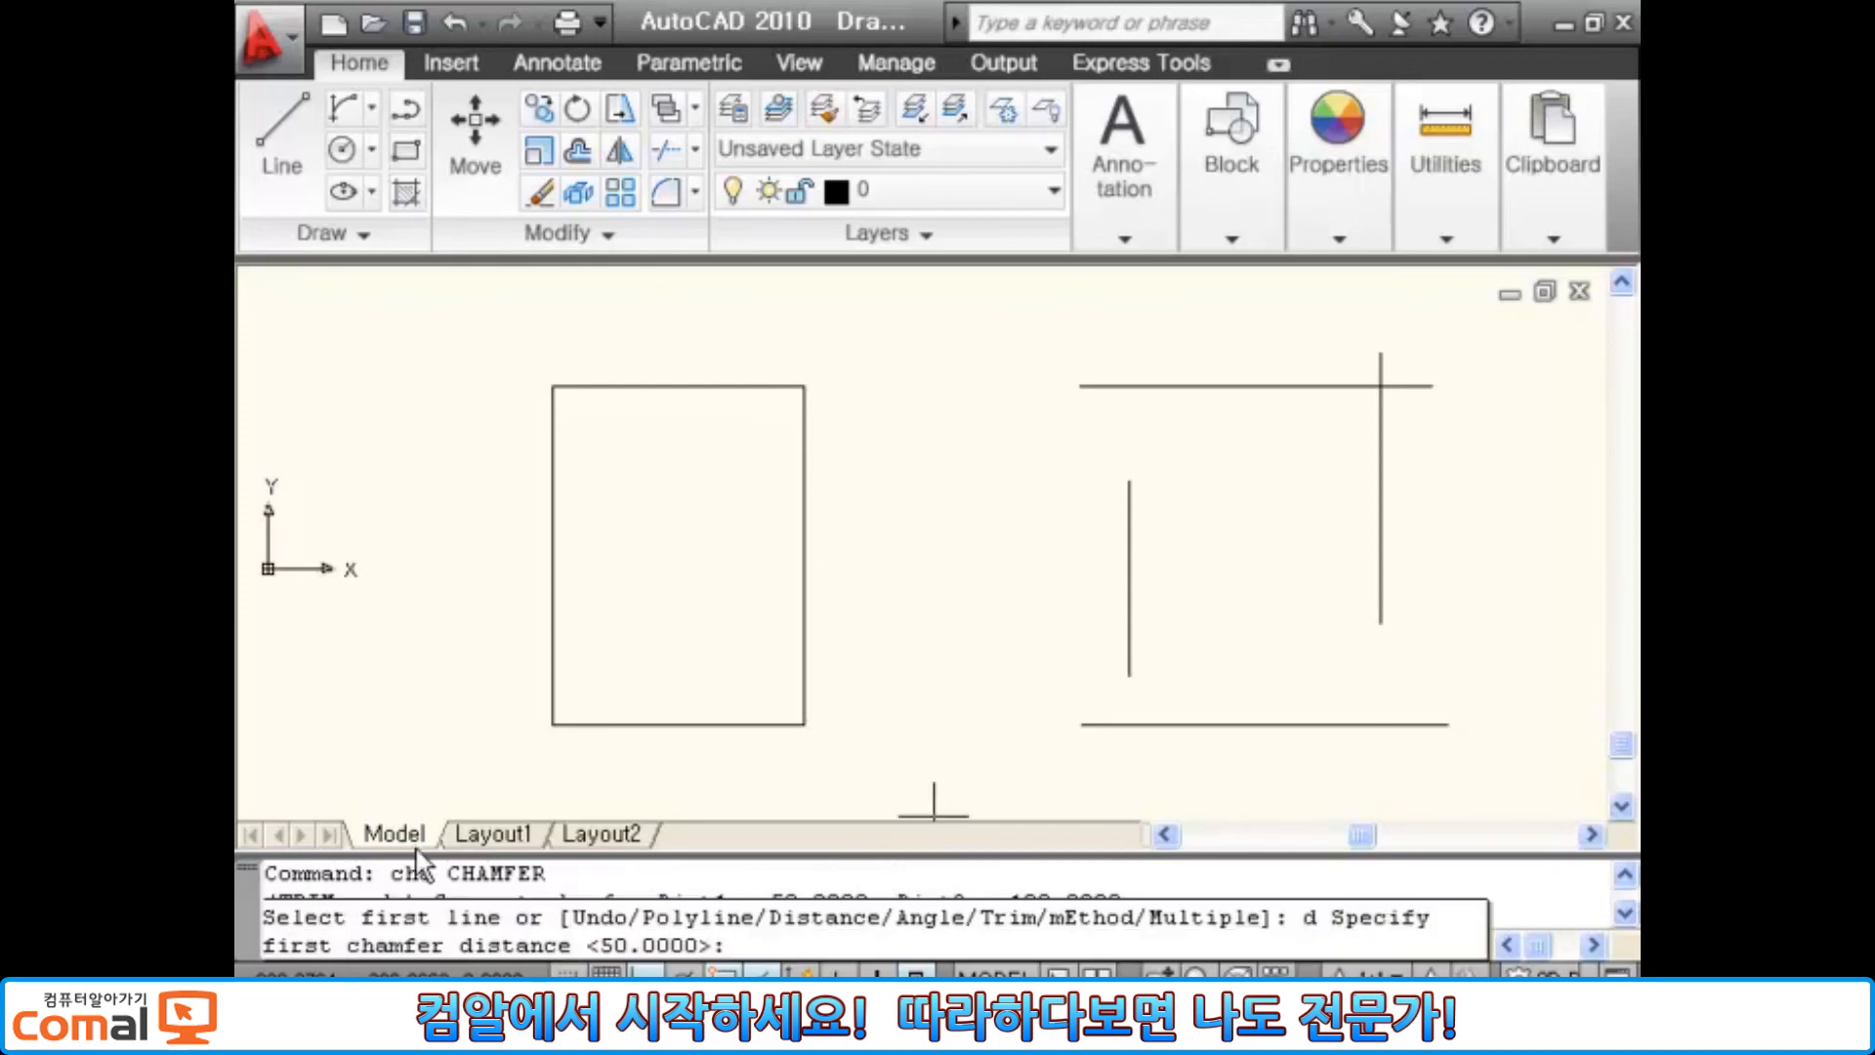
{"action": "type", "text": "0"}
{"action": "key", "text": "Return"}
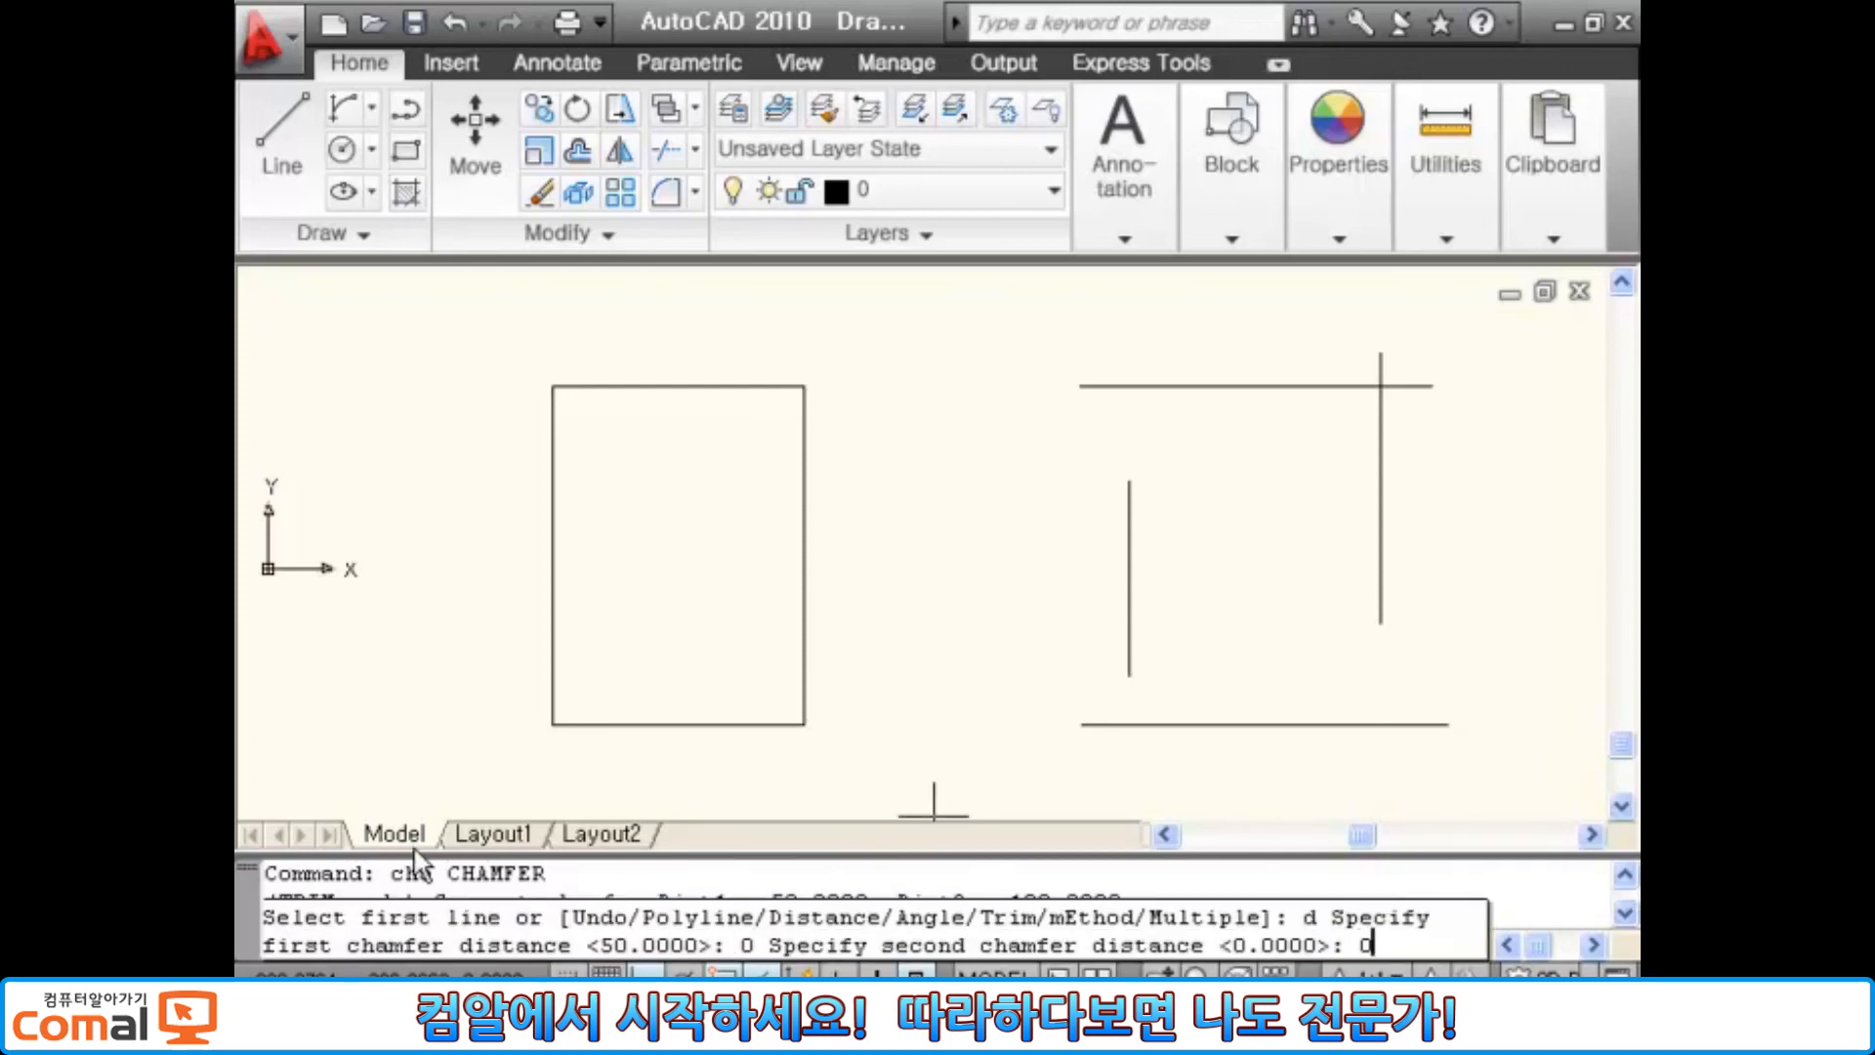
{"action": "key", "text": "Return"}
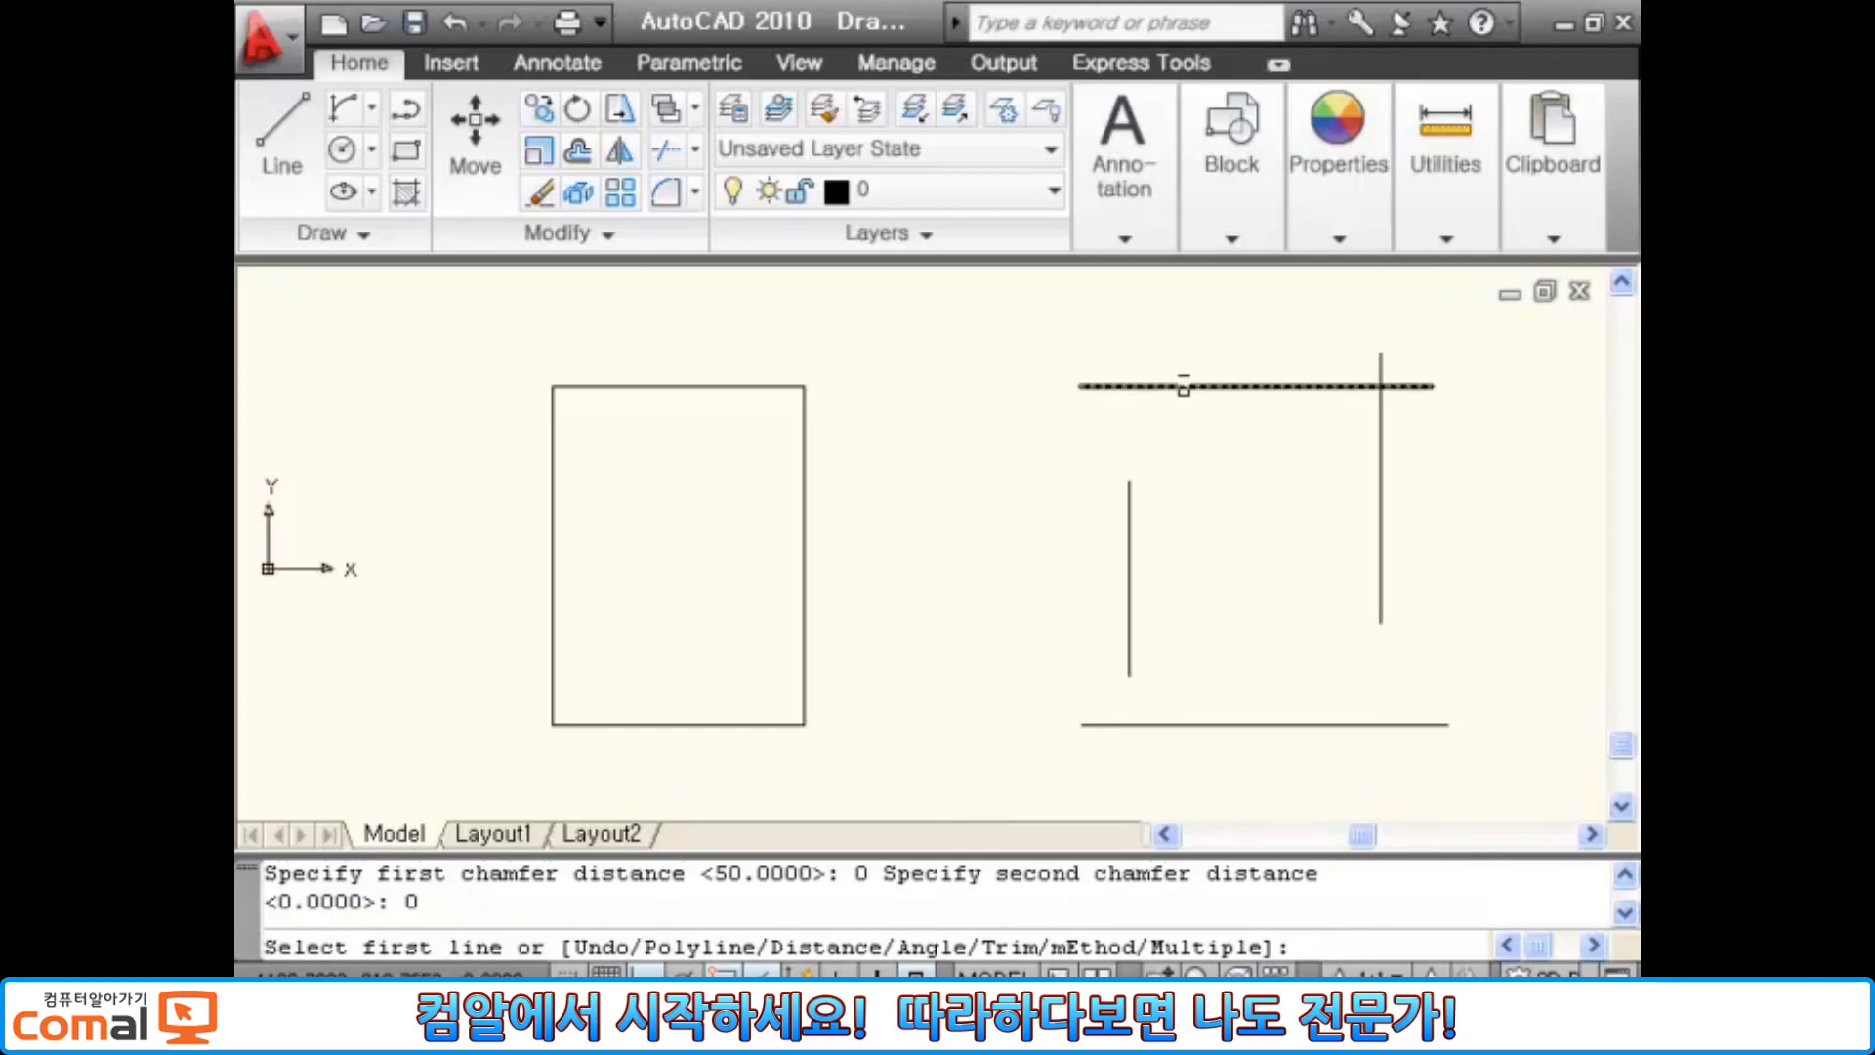
Step: Chamfer the right figure's upper-left and upper-right corners with zero distances, keeping the long parts of the lines
{"action": "left_click", "coordinate": [1184, 387]}
{"action": "left_click", "coordinate": [1133, 518]}
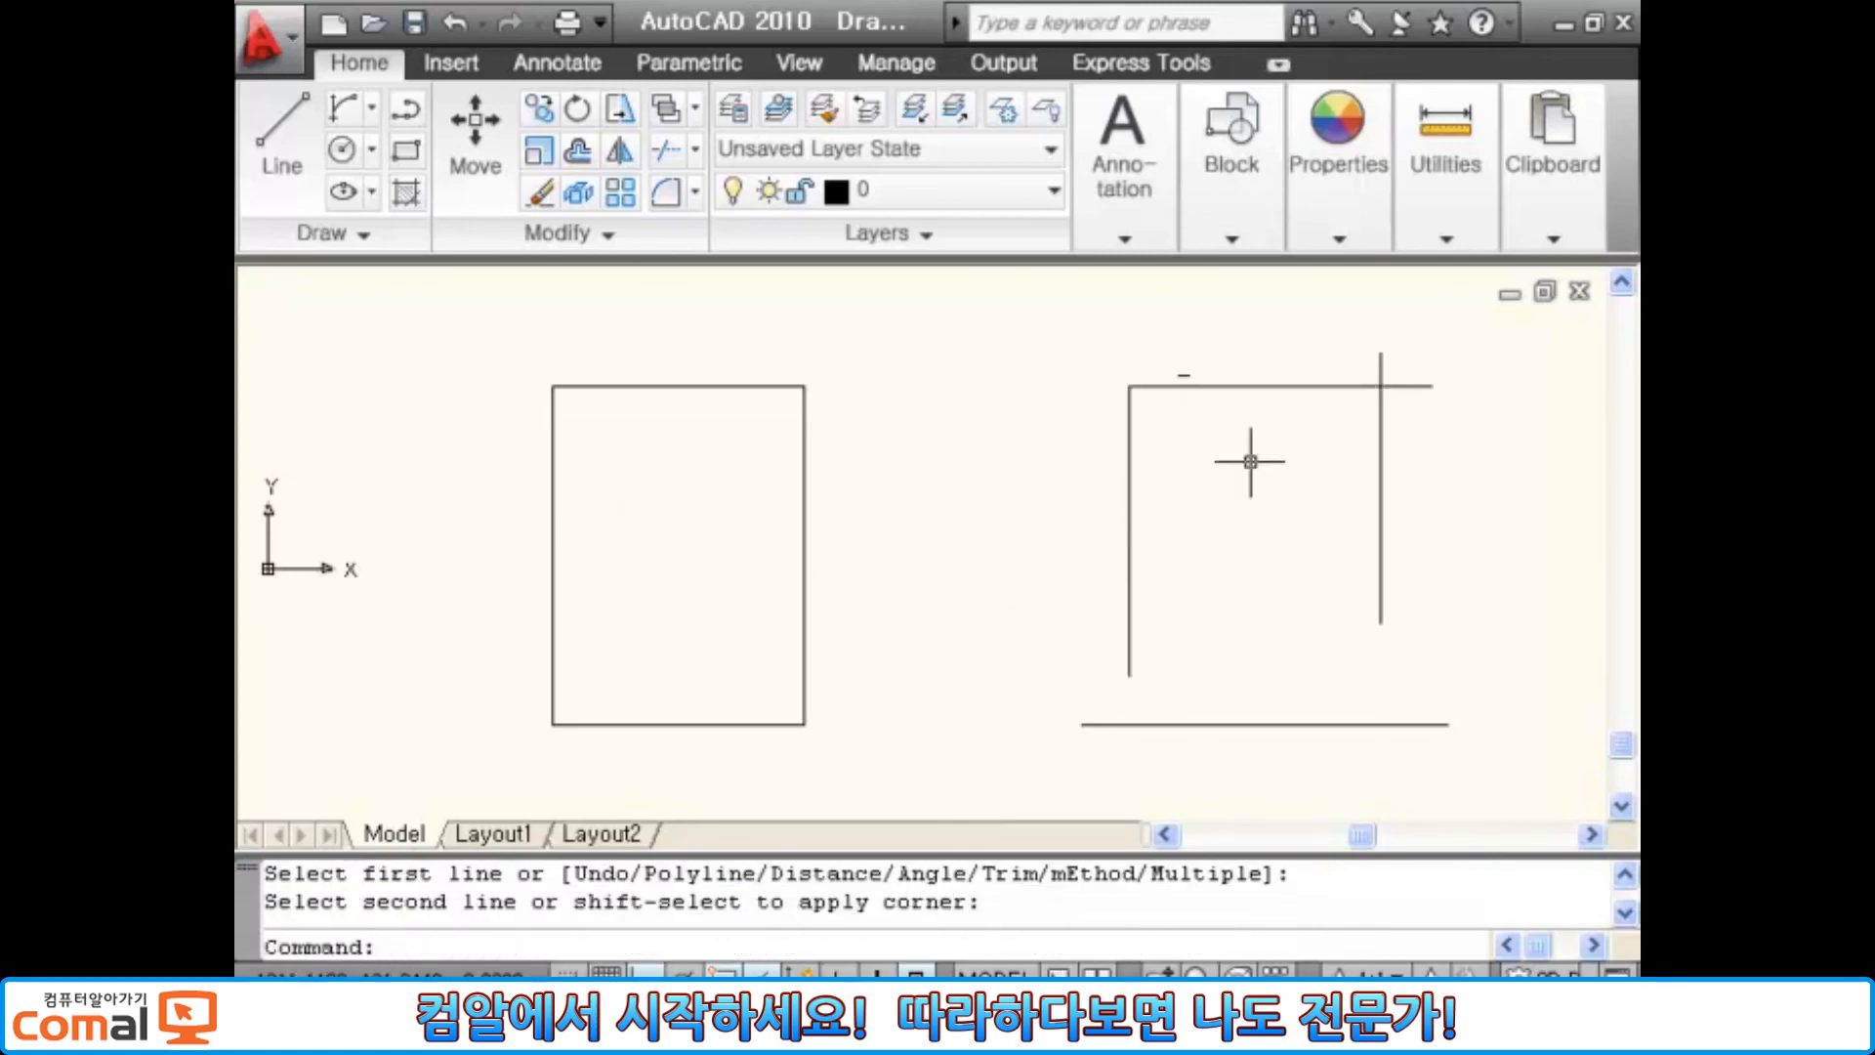
{"action": "key", "text": "Return"}
{"action": "left_click", "coordinate": [1359, 390]}
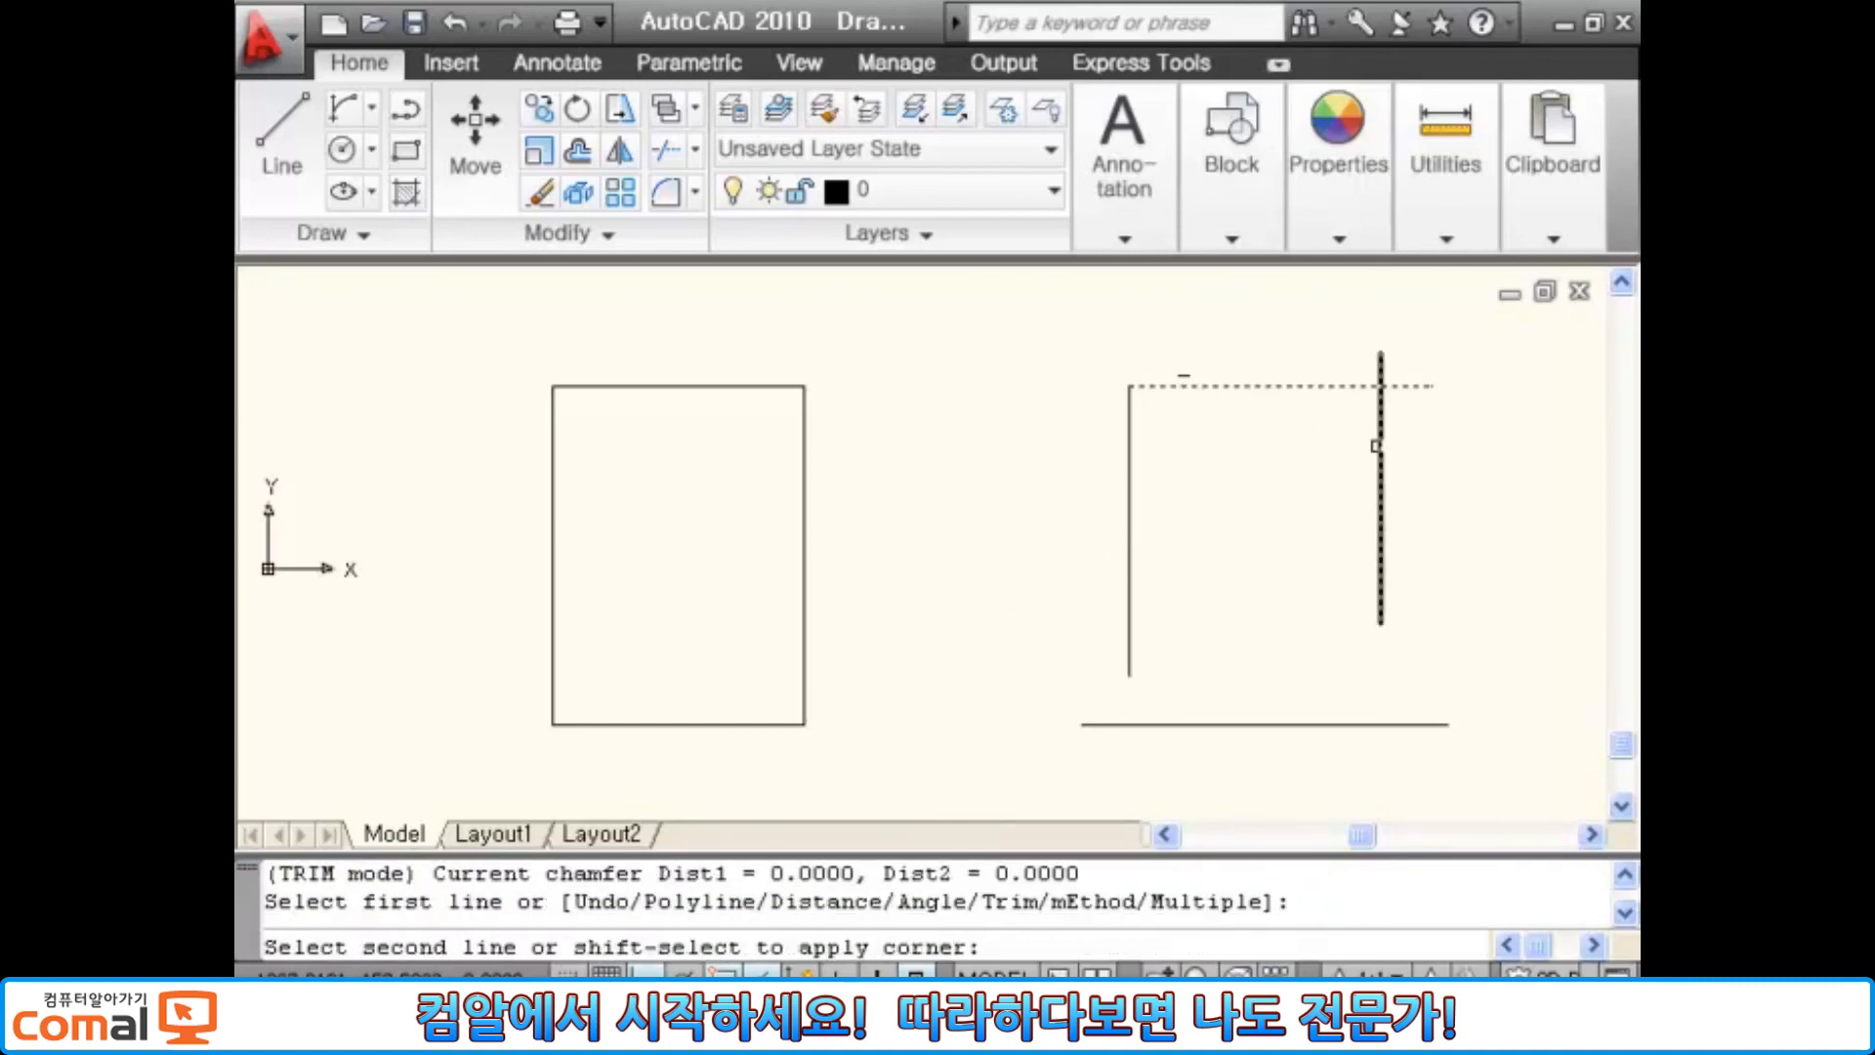
{"action": "left_click", "coordinate": [1378, 445]}
Step: Chamfer the right figure's lower-right and lower-left corners with zero distances to close the rectangle
{"action": "key", "text": "Return"}
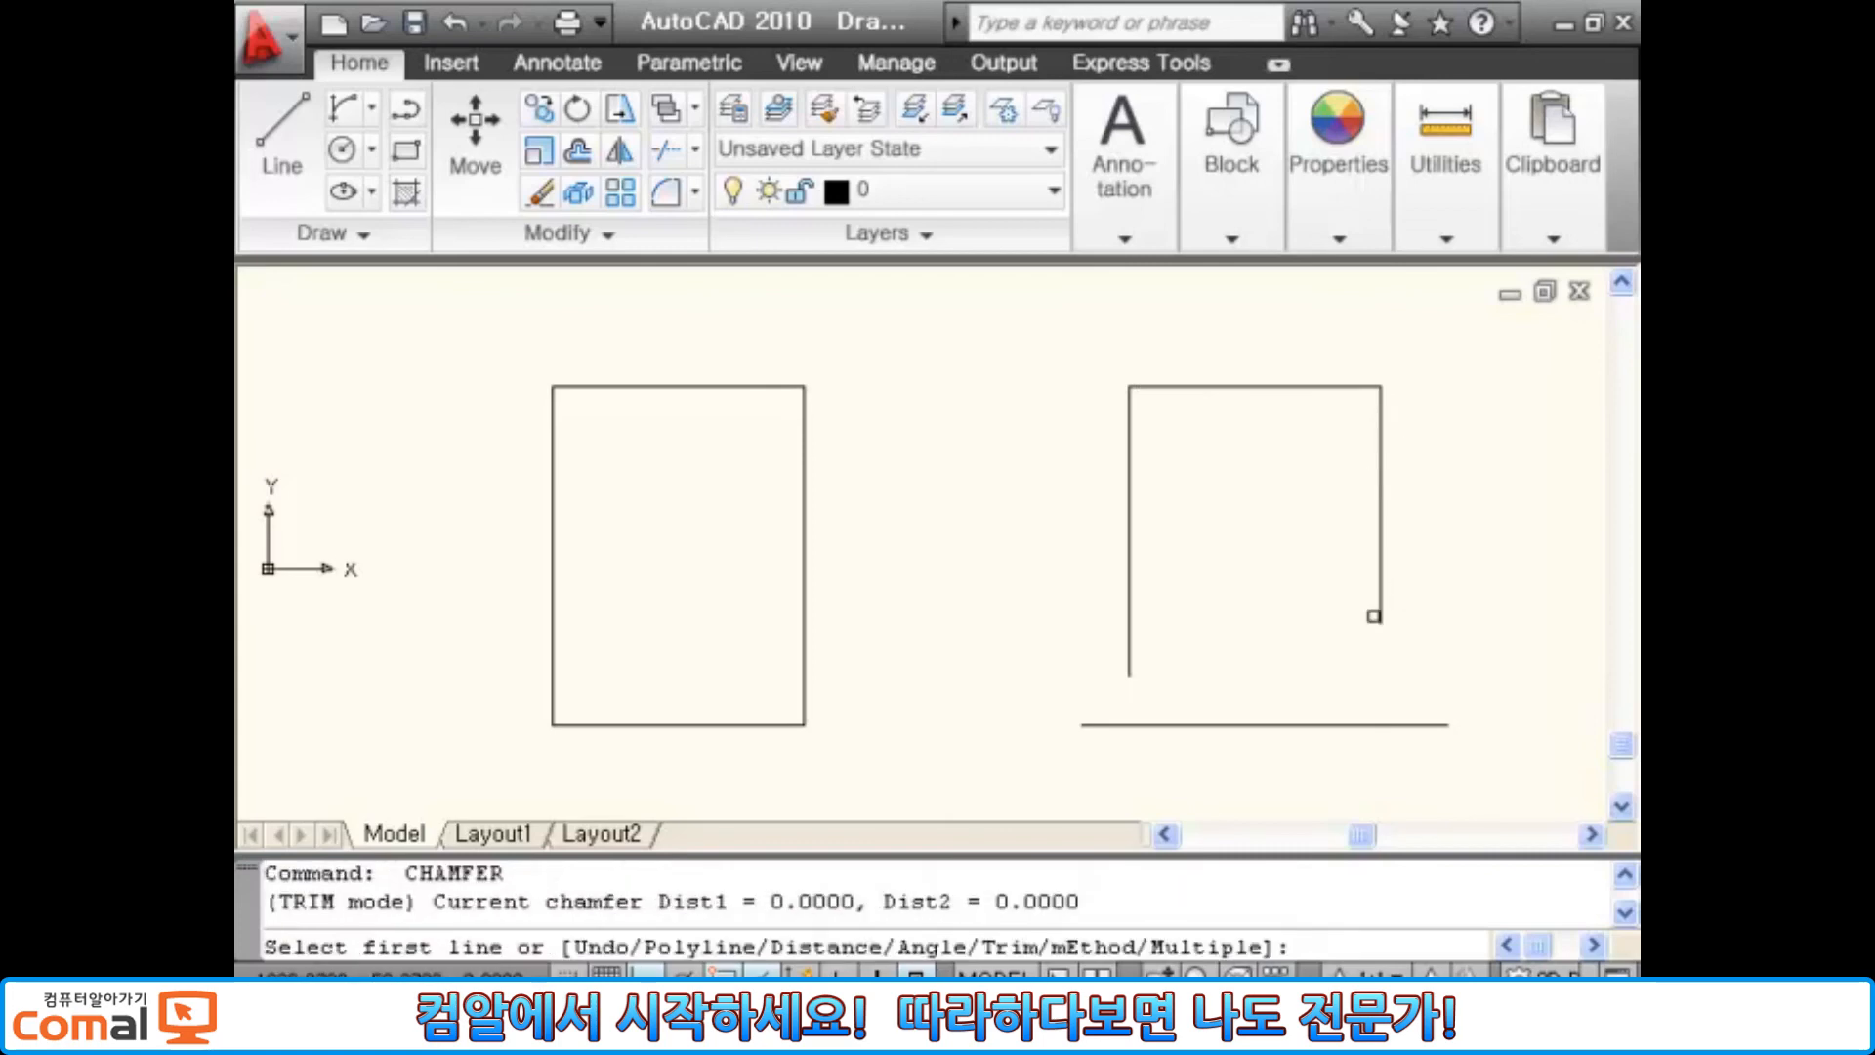
{"action": "left_click", "coordinate": [1381, 608]}
{"action": "left_click", "coordinate": [1358, 732]}
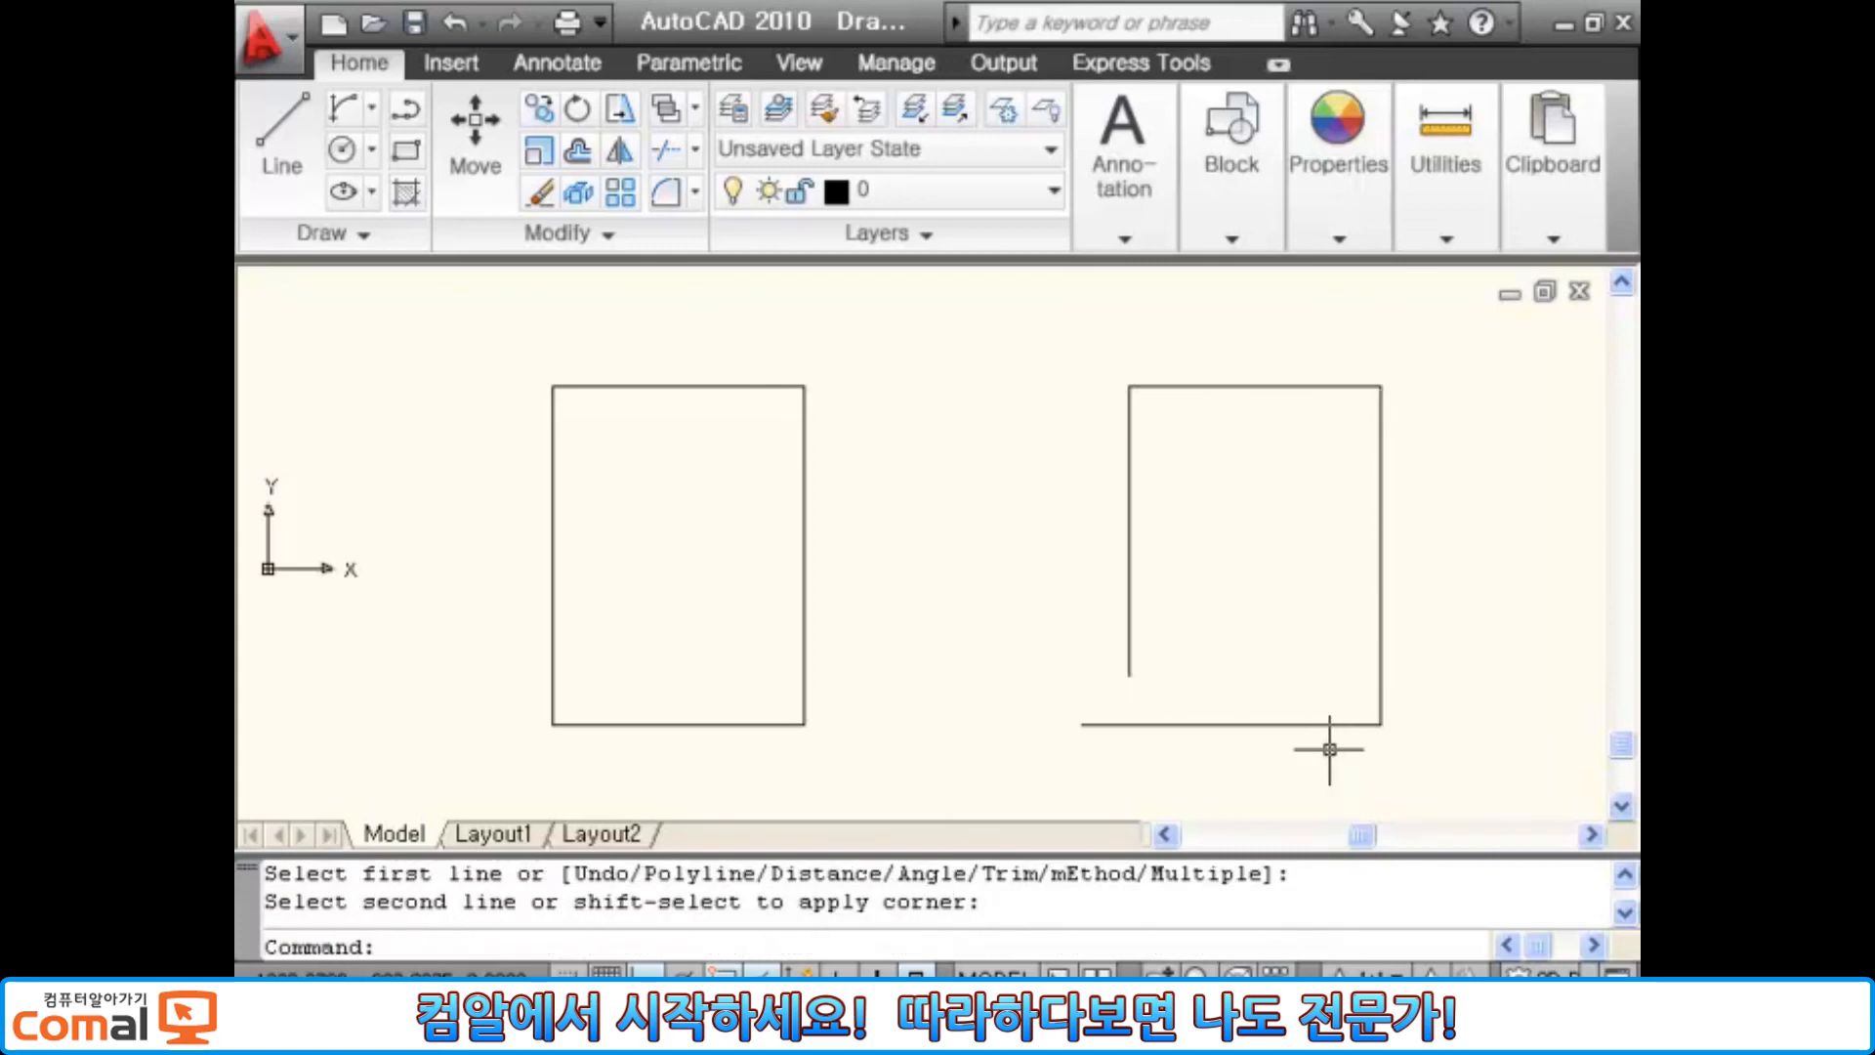
{"action": "key", "text": "Return"}
{"action": "left_click", "coordinate": [1136, 649]}
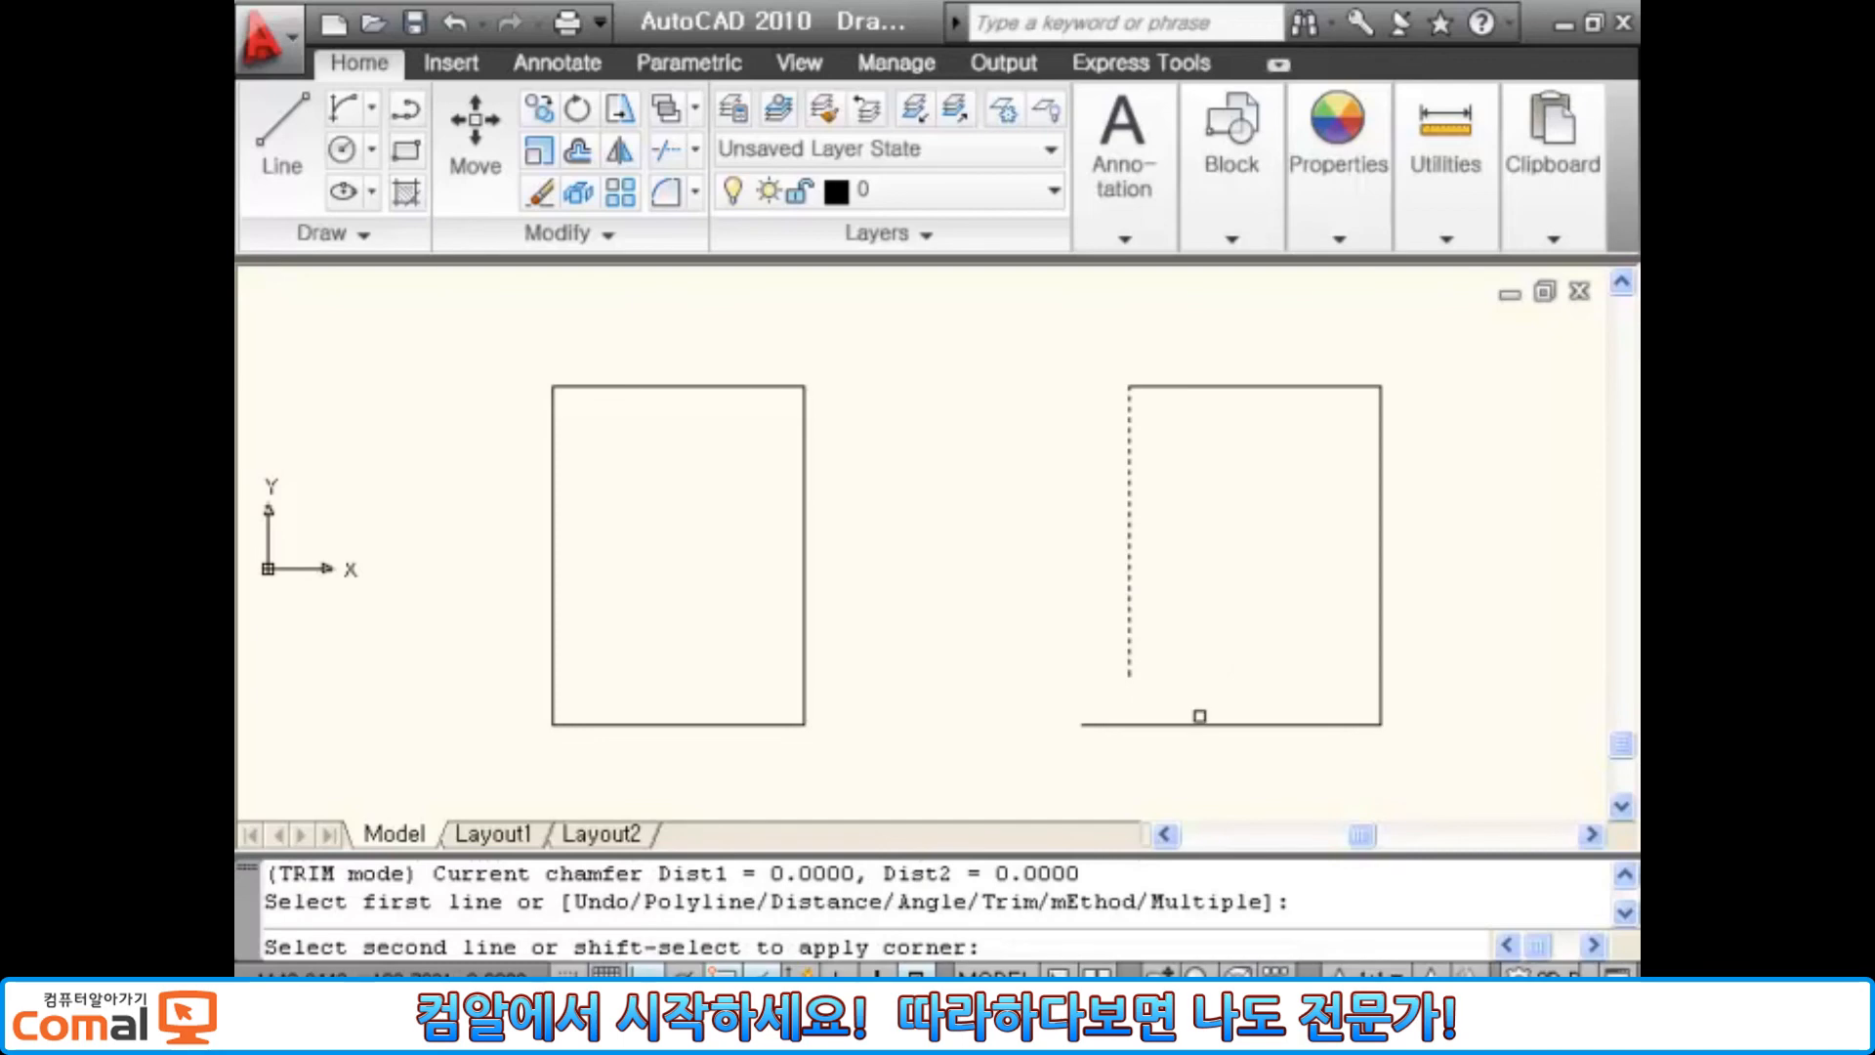
{"action": "left_click", "coordinate": [1201, 719]}
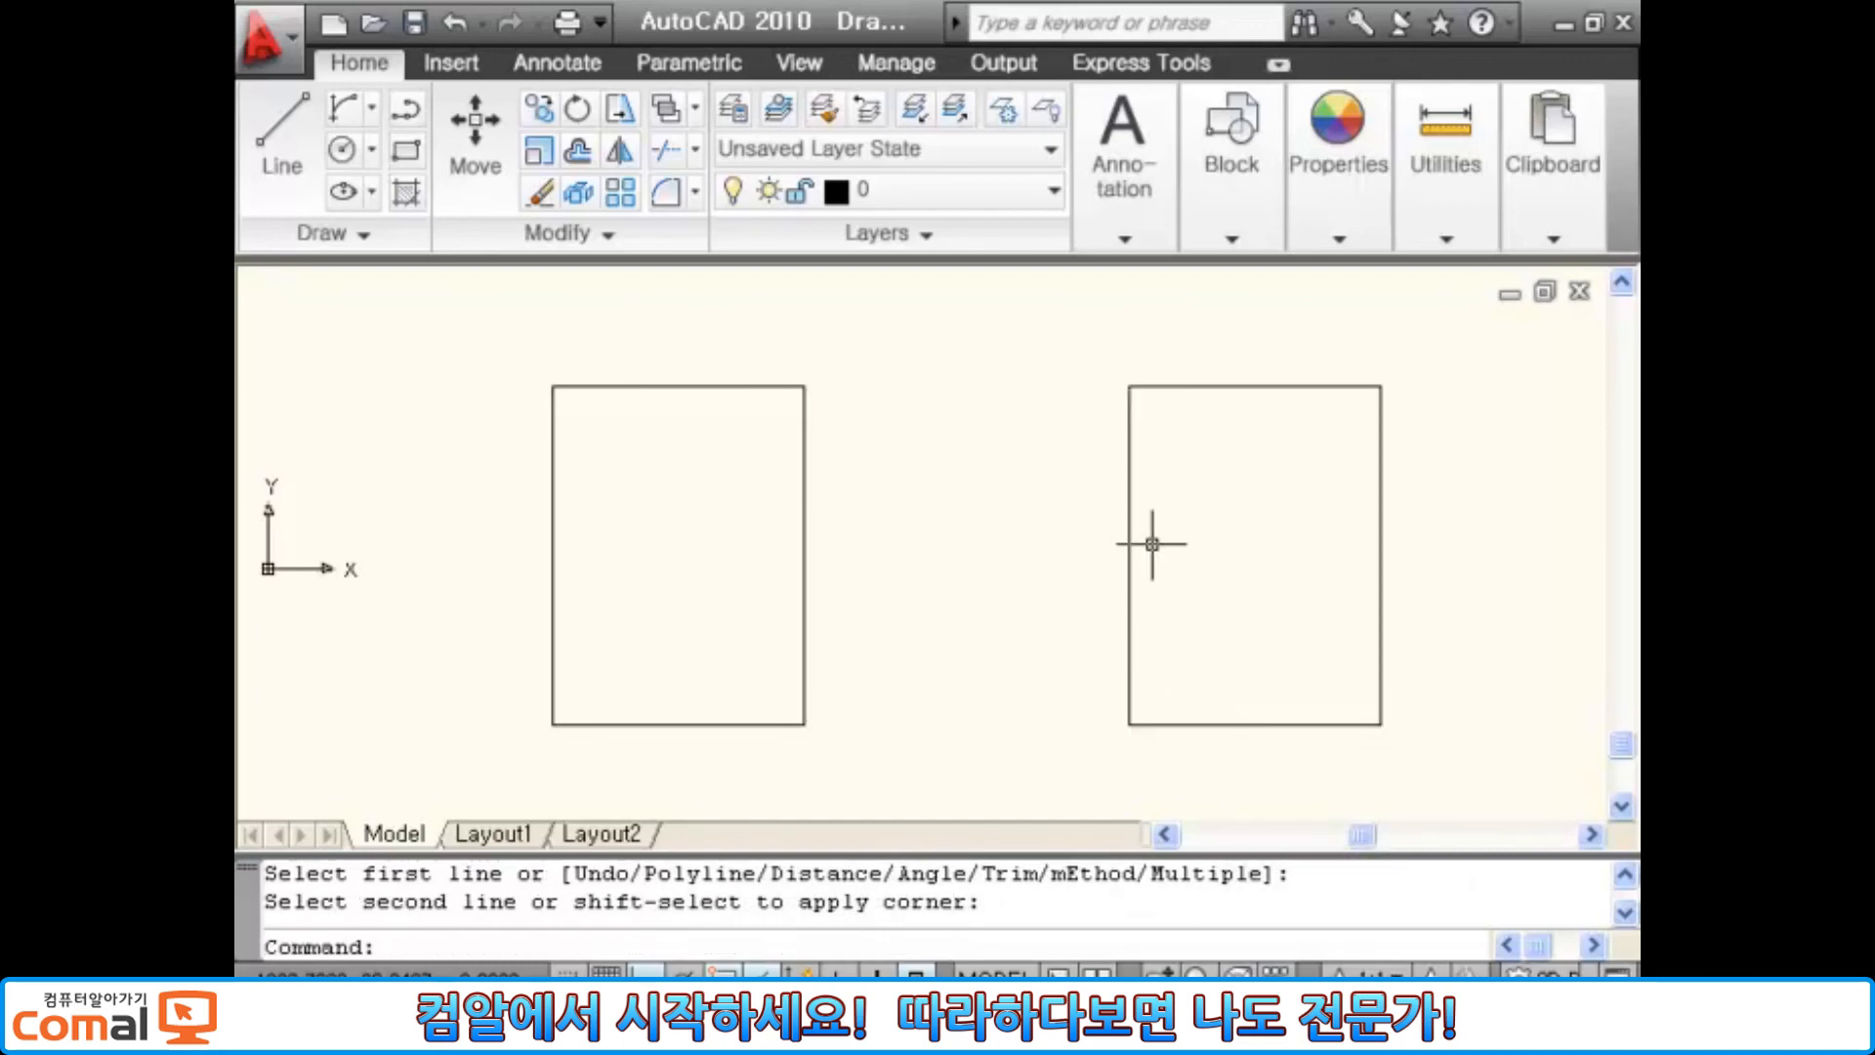
Step: Erase both rectangles from the drawing
{"action": "left_click", "coordinate": [1452, 361]}
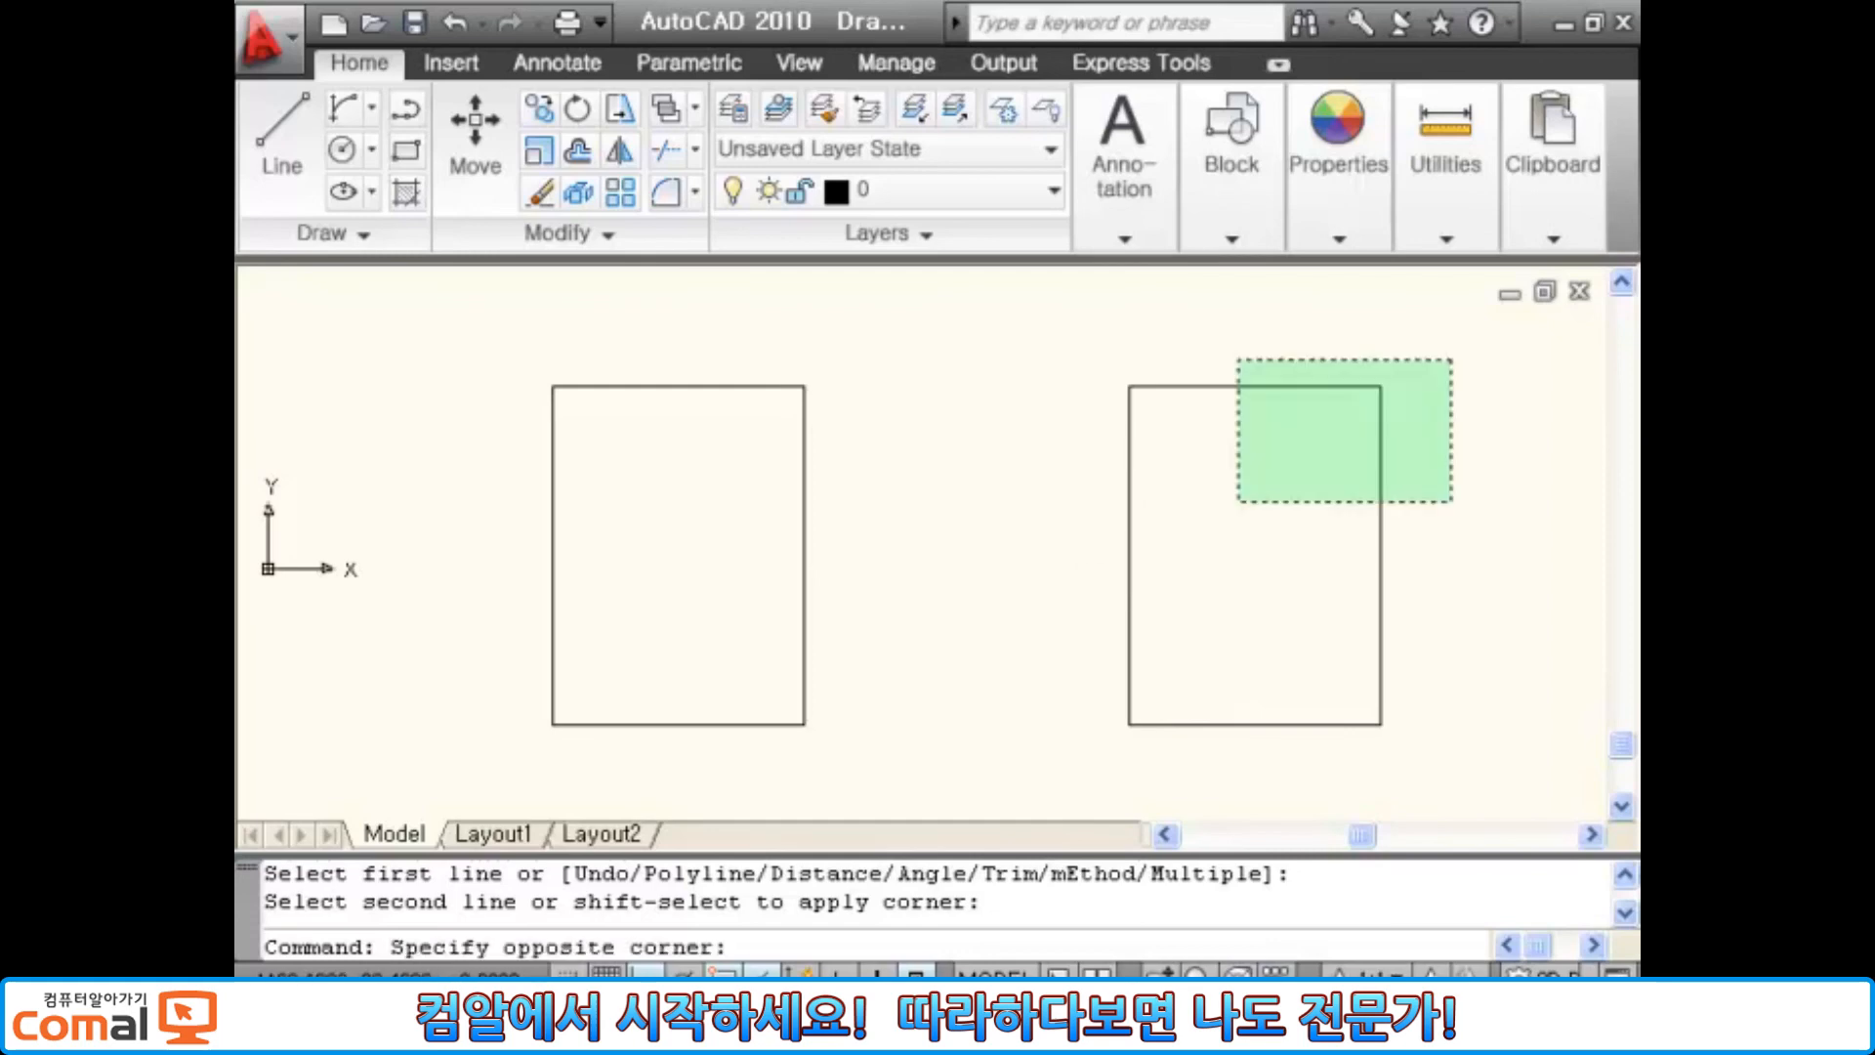
{"action": "left_click", "coordinate": [445, 799]}
{"action": "type", "text": "e"}
{"action": "key", "text": "Return"}
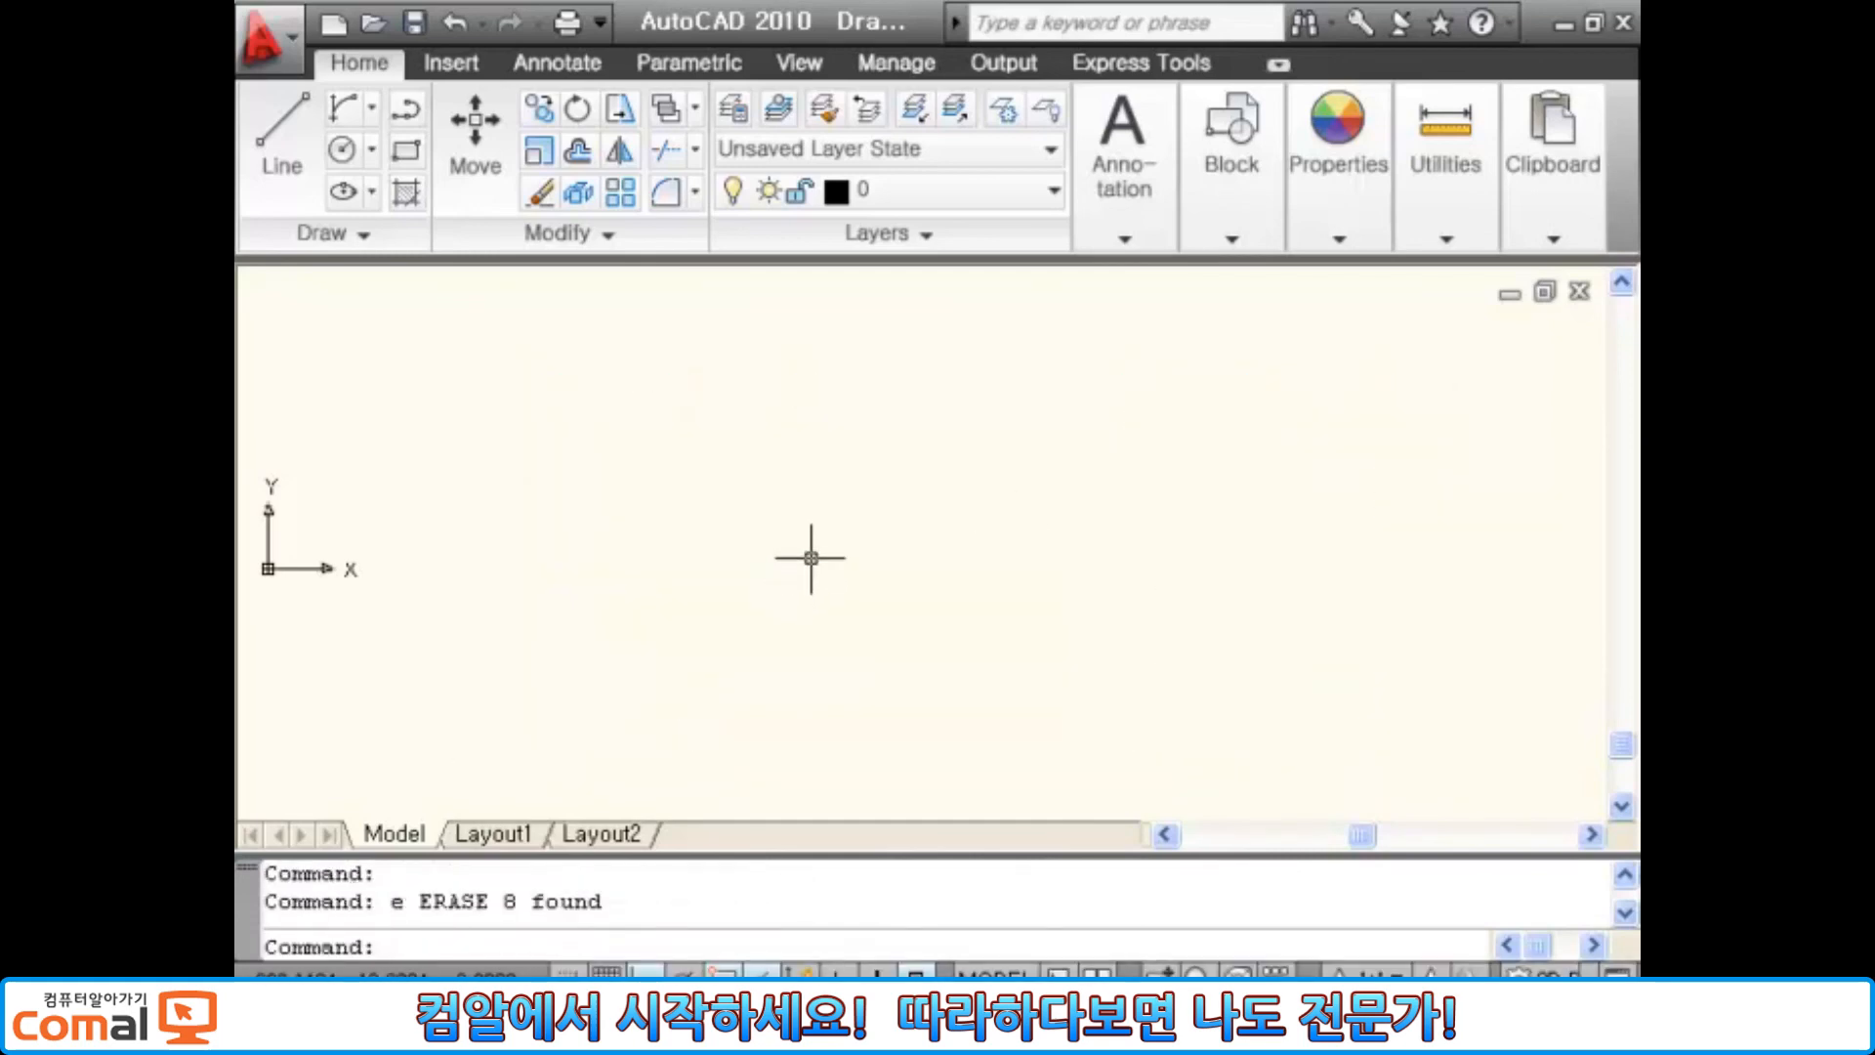
Step: Draw a rectangle on the left side of the drawing using the Chamfer option with both distances set to 30
{"action": "key", "text": "Return"}
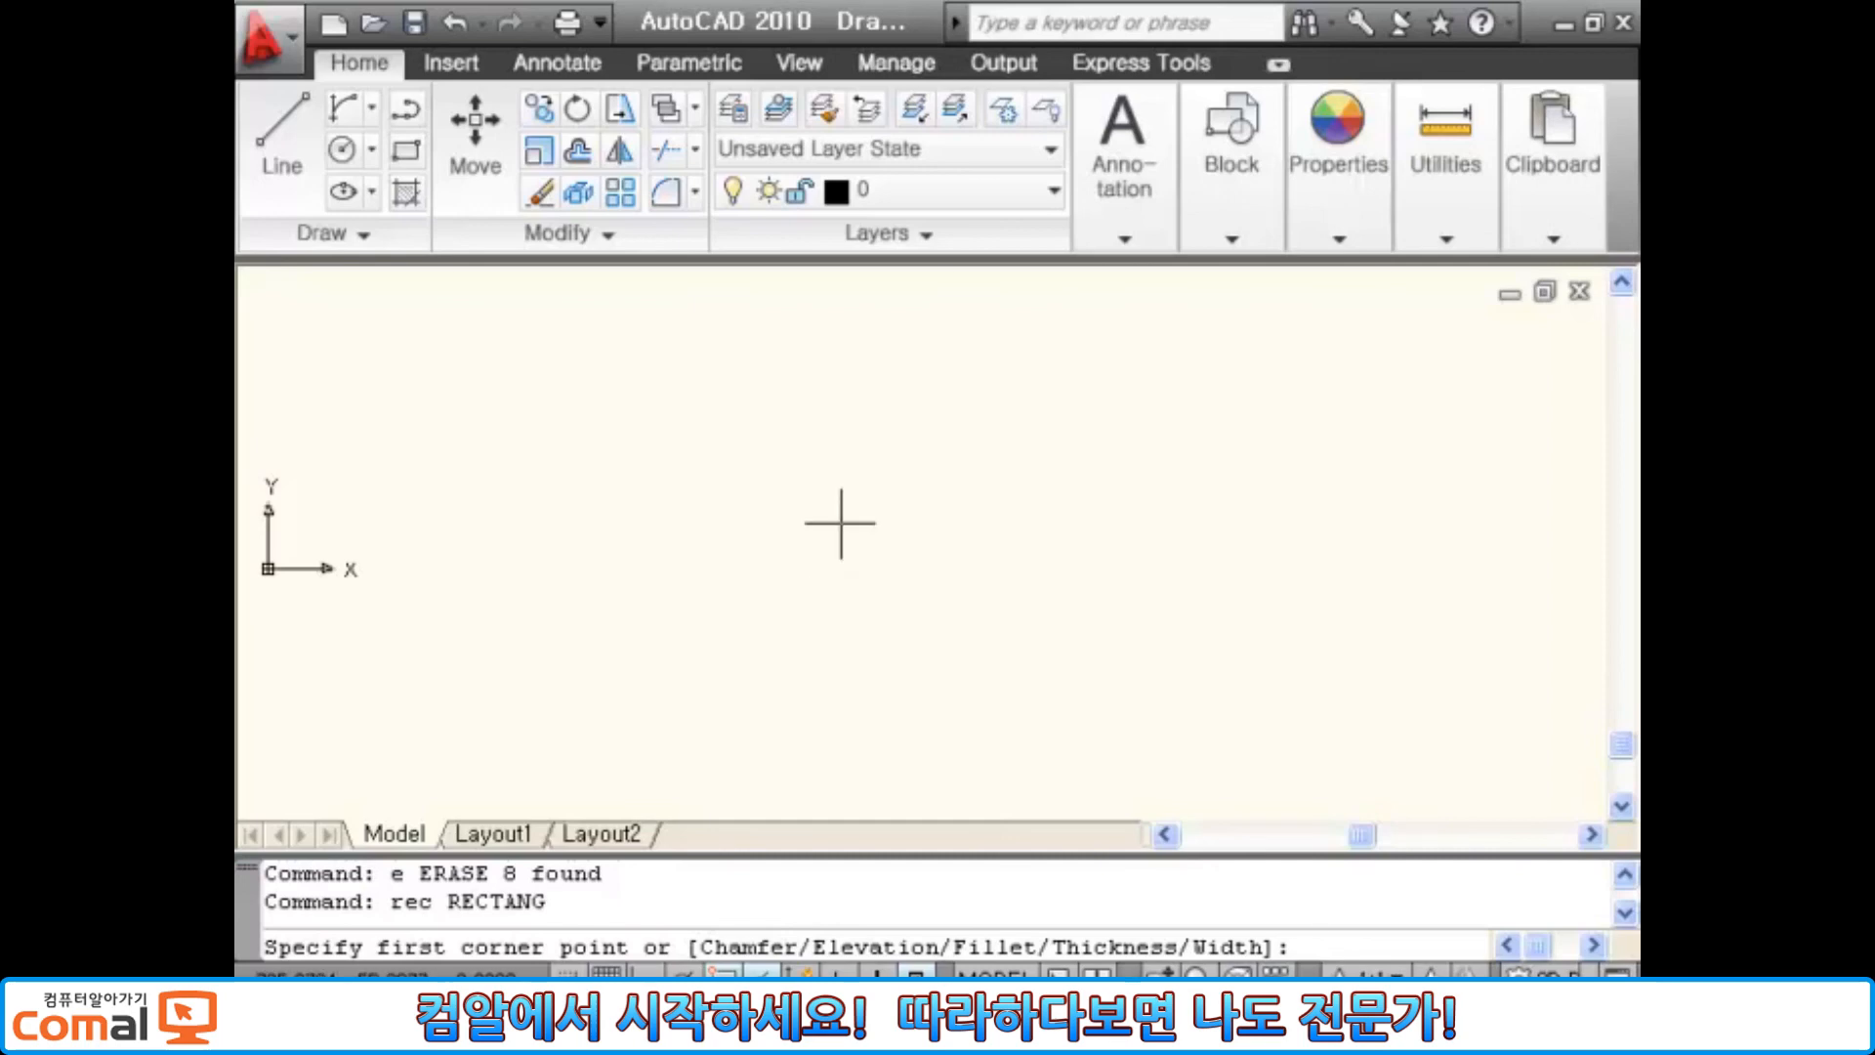
{"action": "key", "text": "Return"}
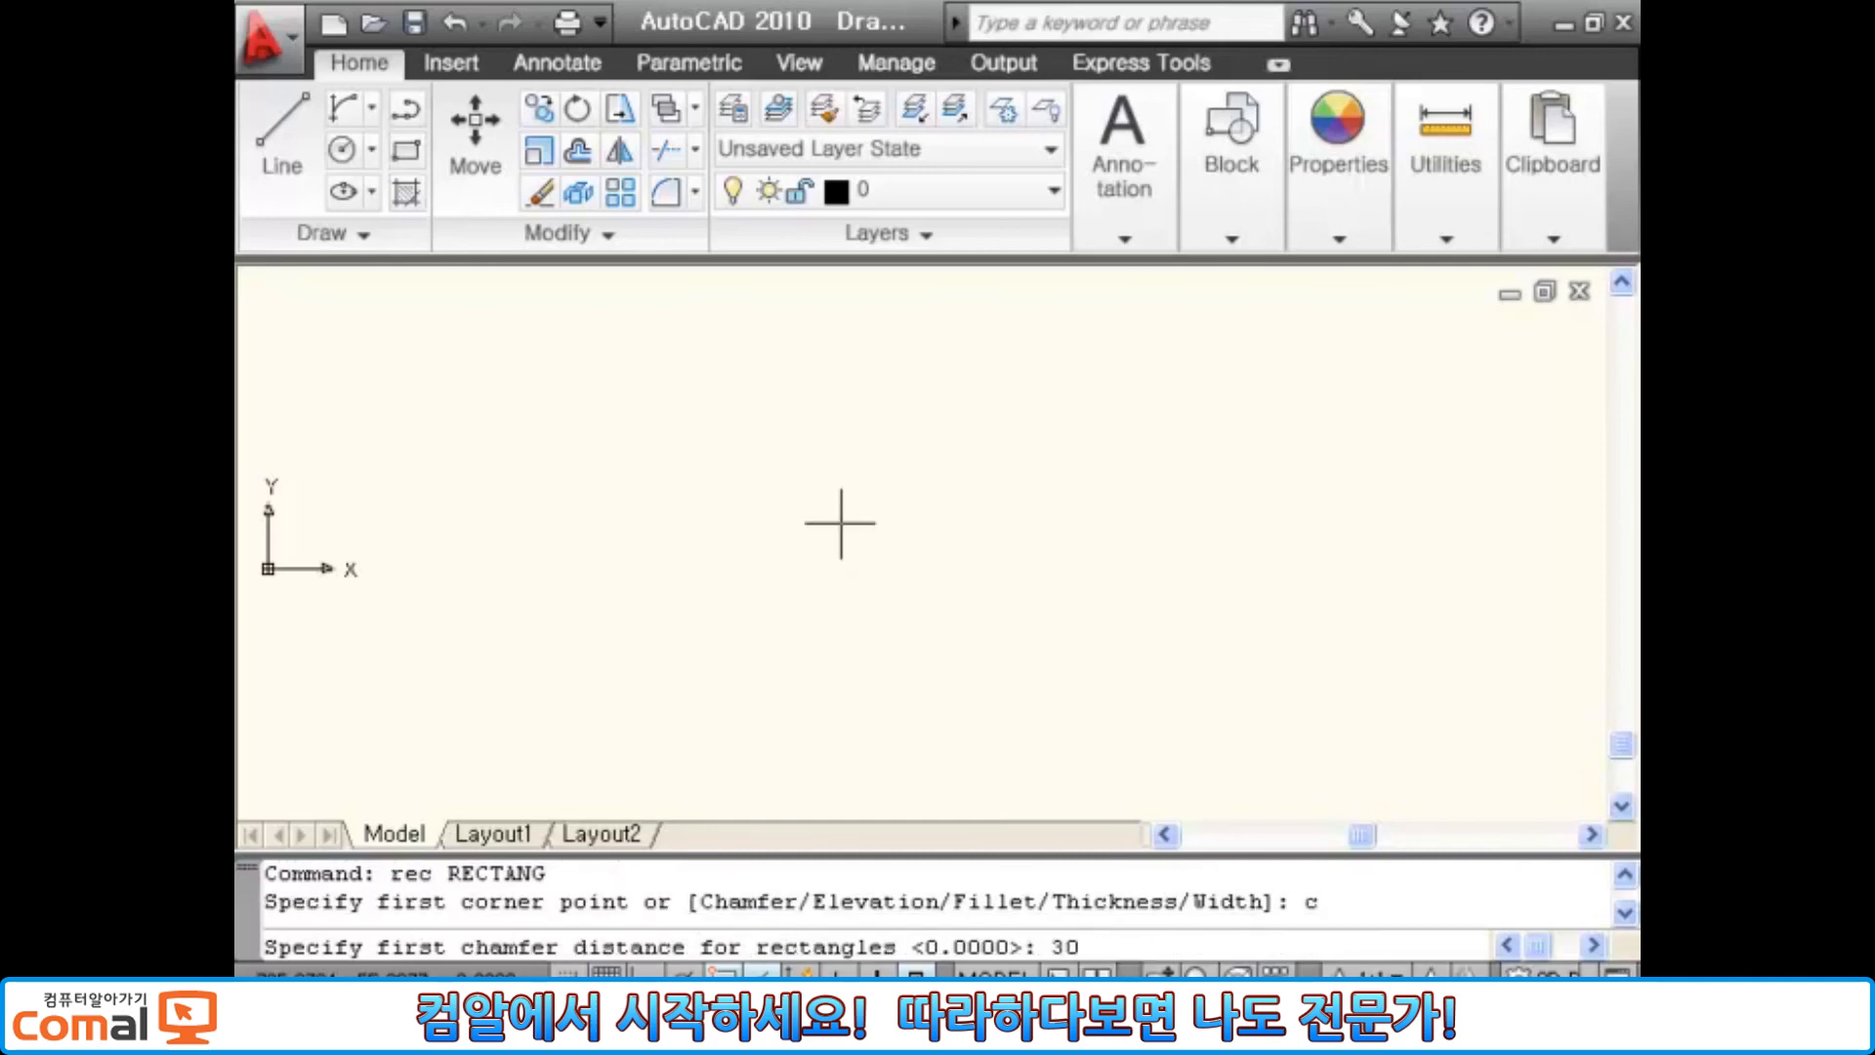
{"action": "type", "text": "30"}
{"action": "key", "text": "Return"}
{"action": "key", "text": "Return"}
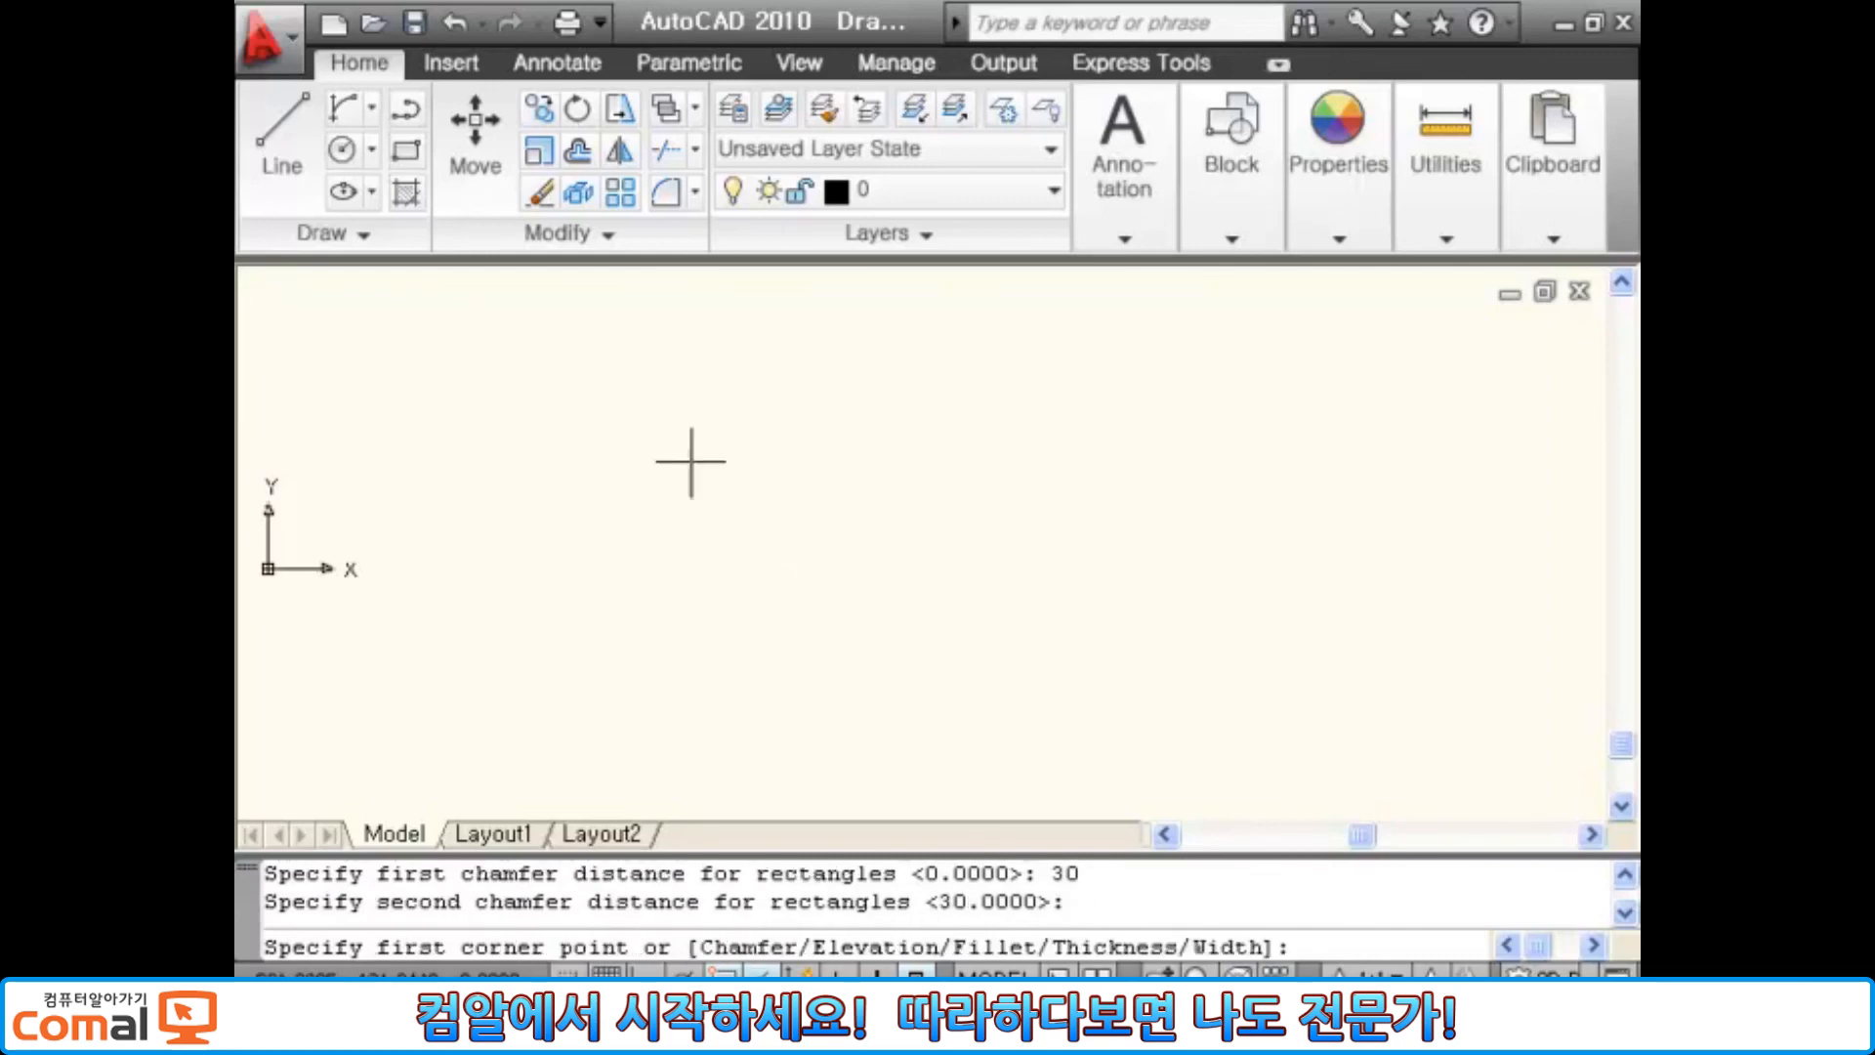
{"action": "left_click", "coordinate": [439, 372]}
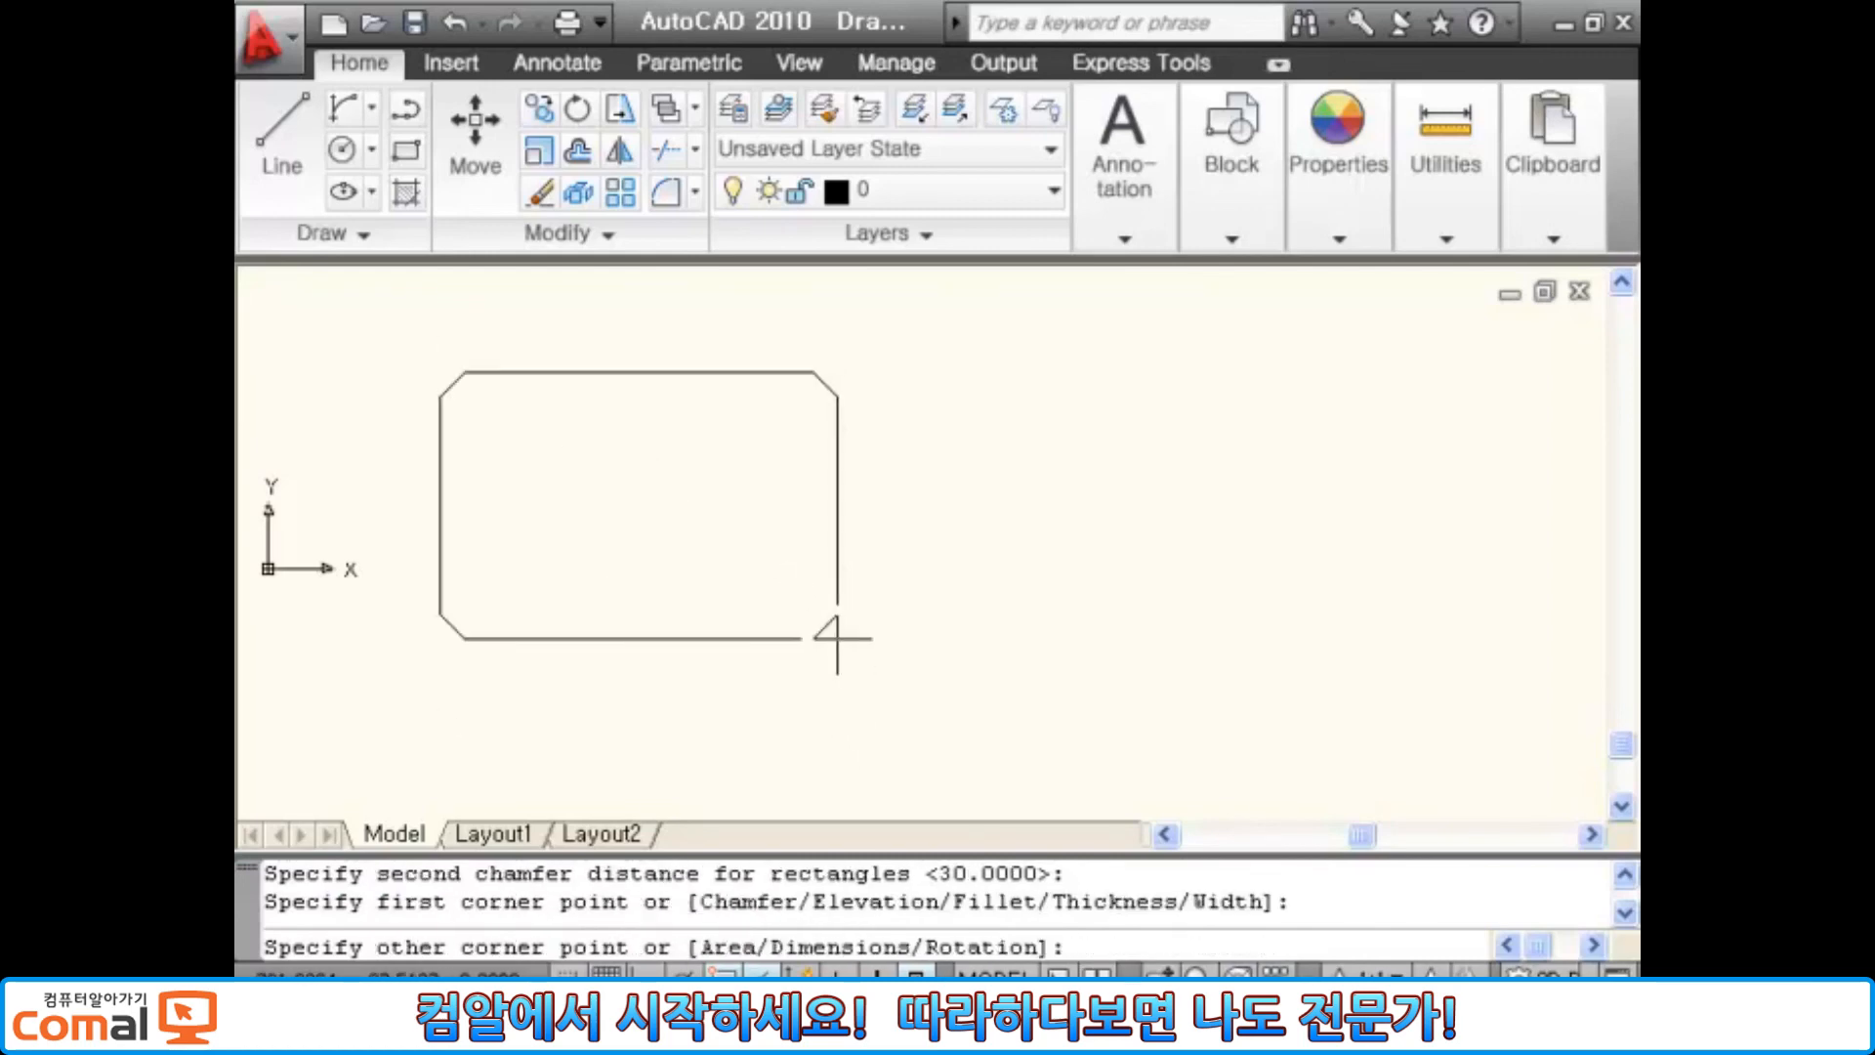
{"action": "left_click", "coordinate": [837, 640]}
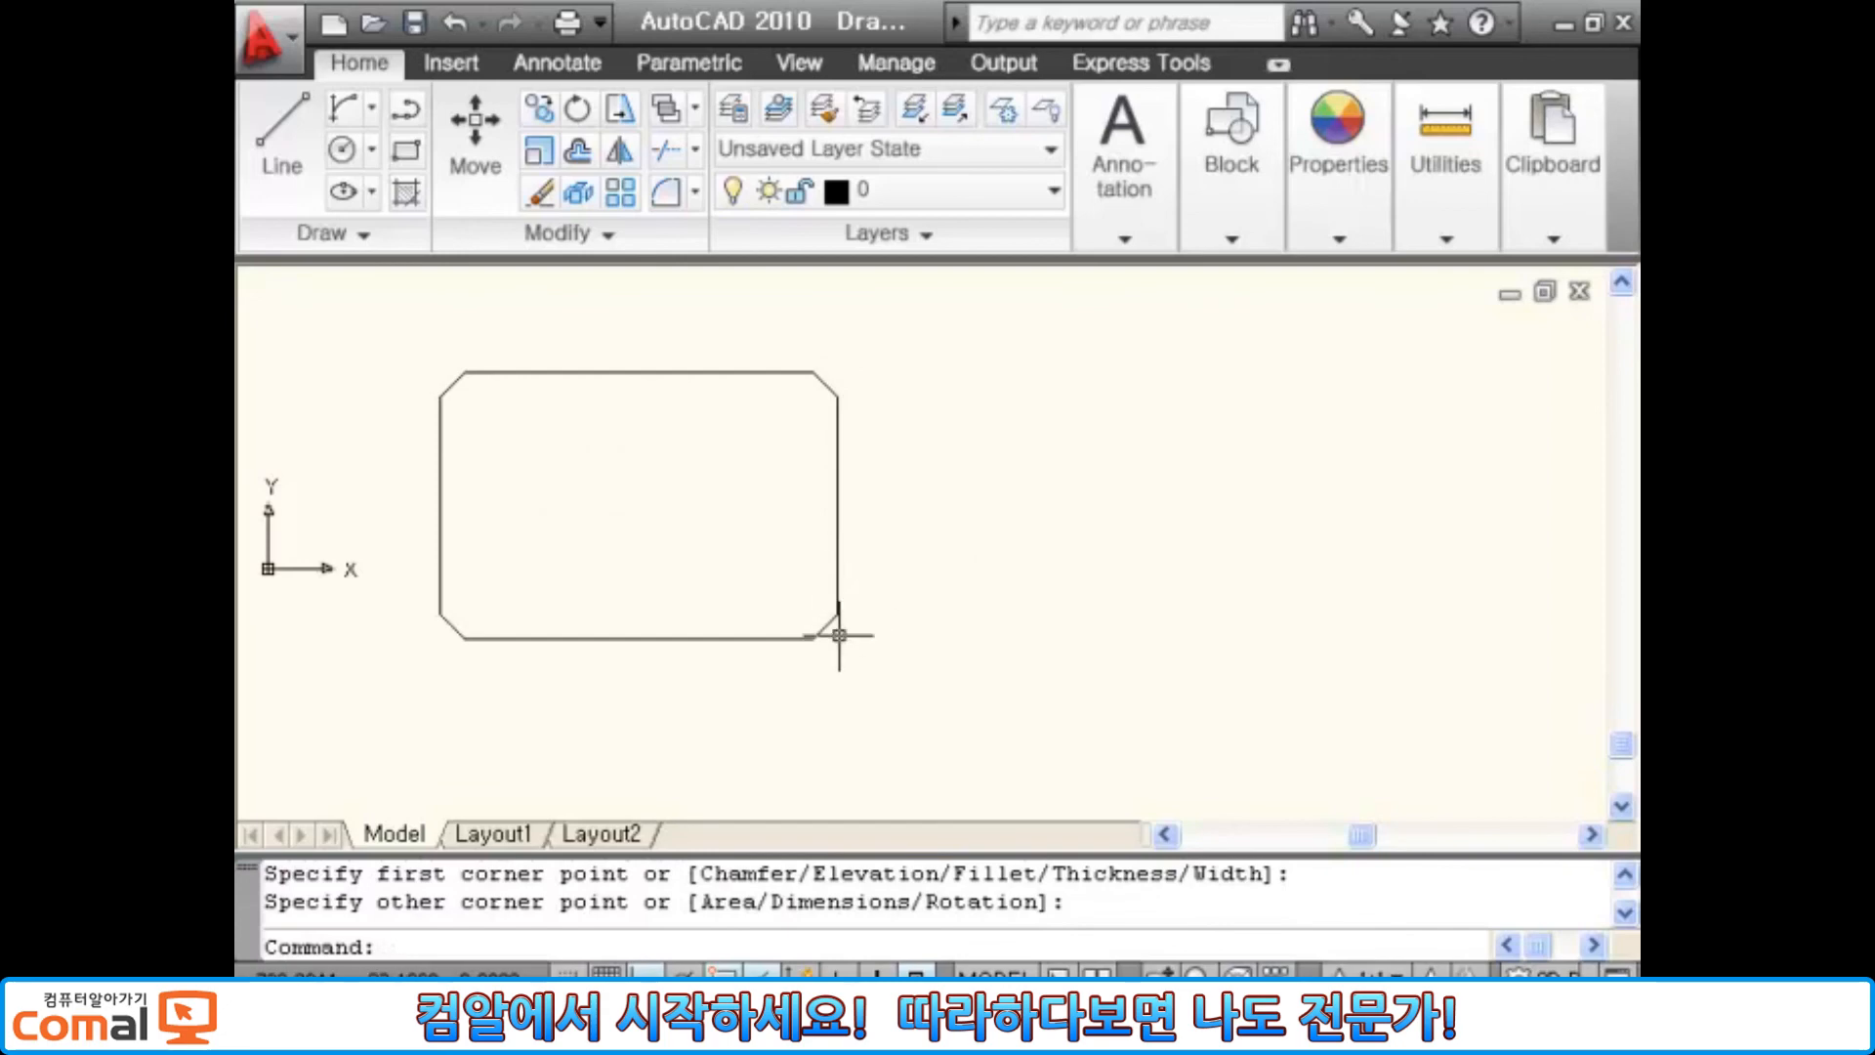
Step: Draw a similar-sized rectangle to the right of the chamfered one using the Fillet option with radius 30
{"action": "key", "text": "Return"}
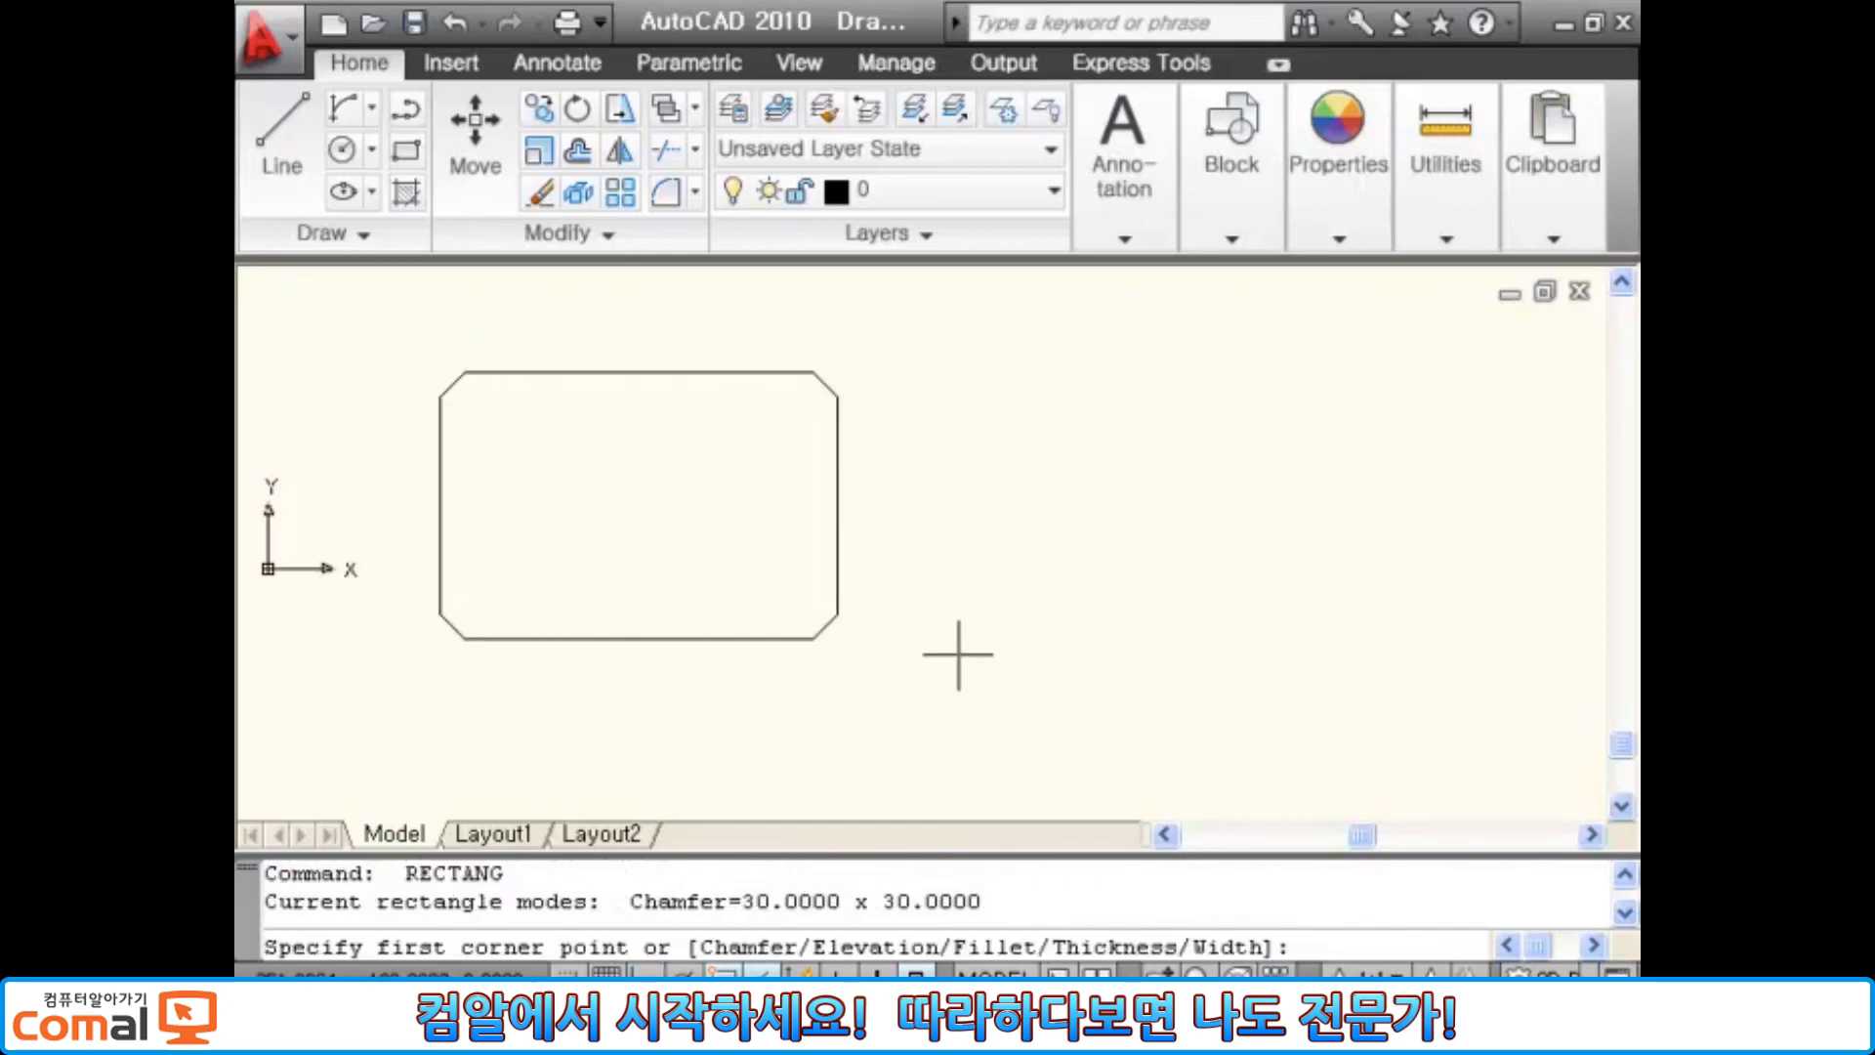
{"action": "type", "text": "f"}
{"action": "key", "text": "Return"}
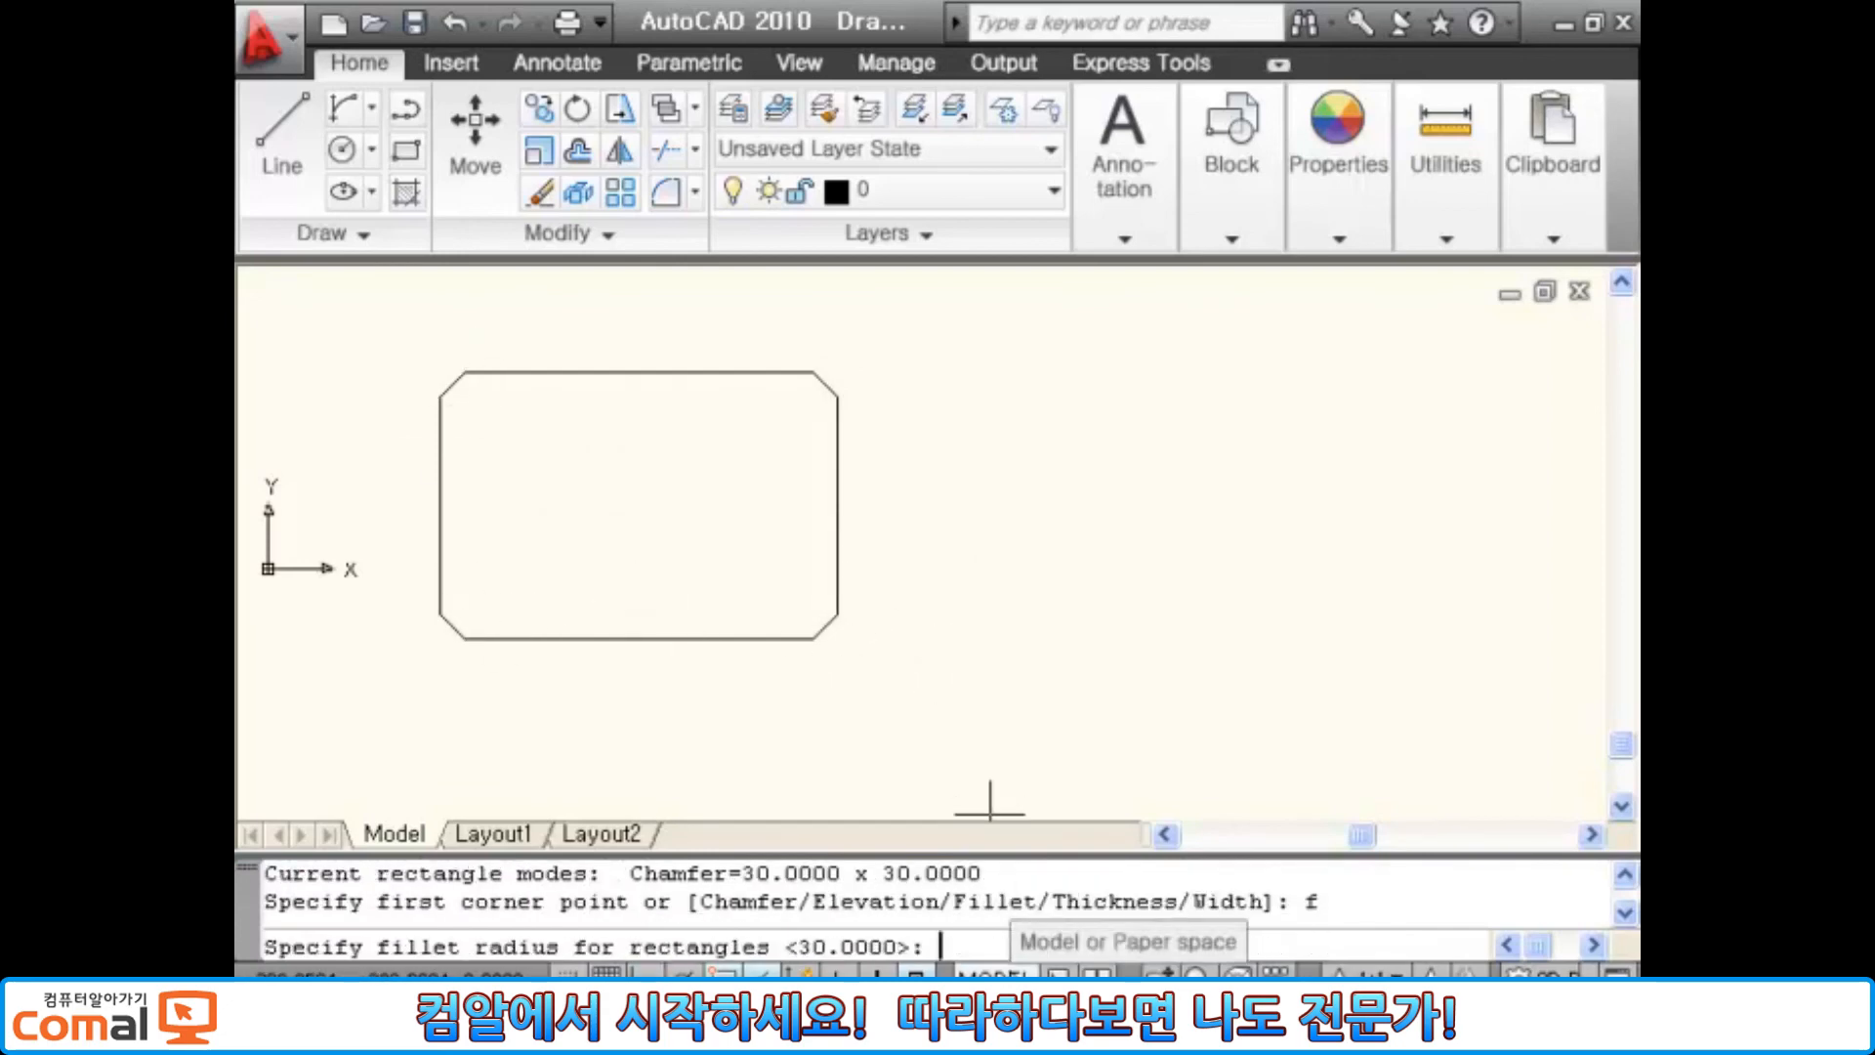
{"action": "key", "text": "Return"}
{"action": "left_click", "coordinate": [965, 369]}
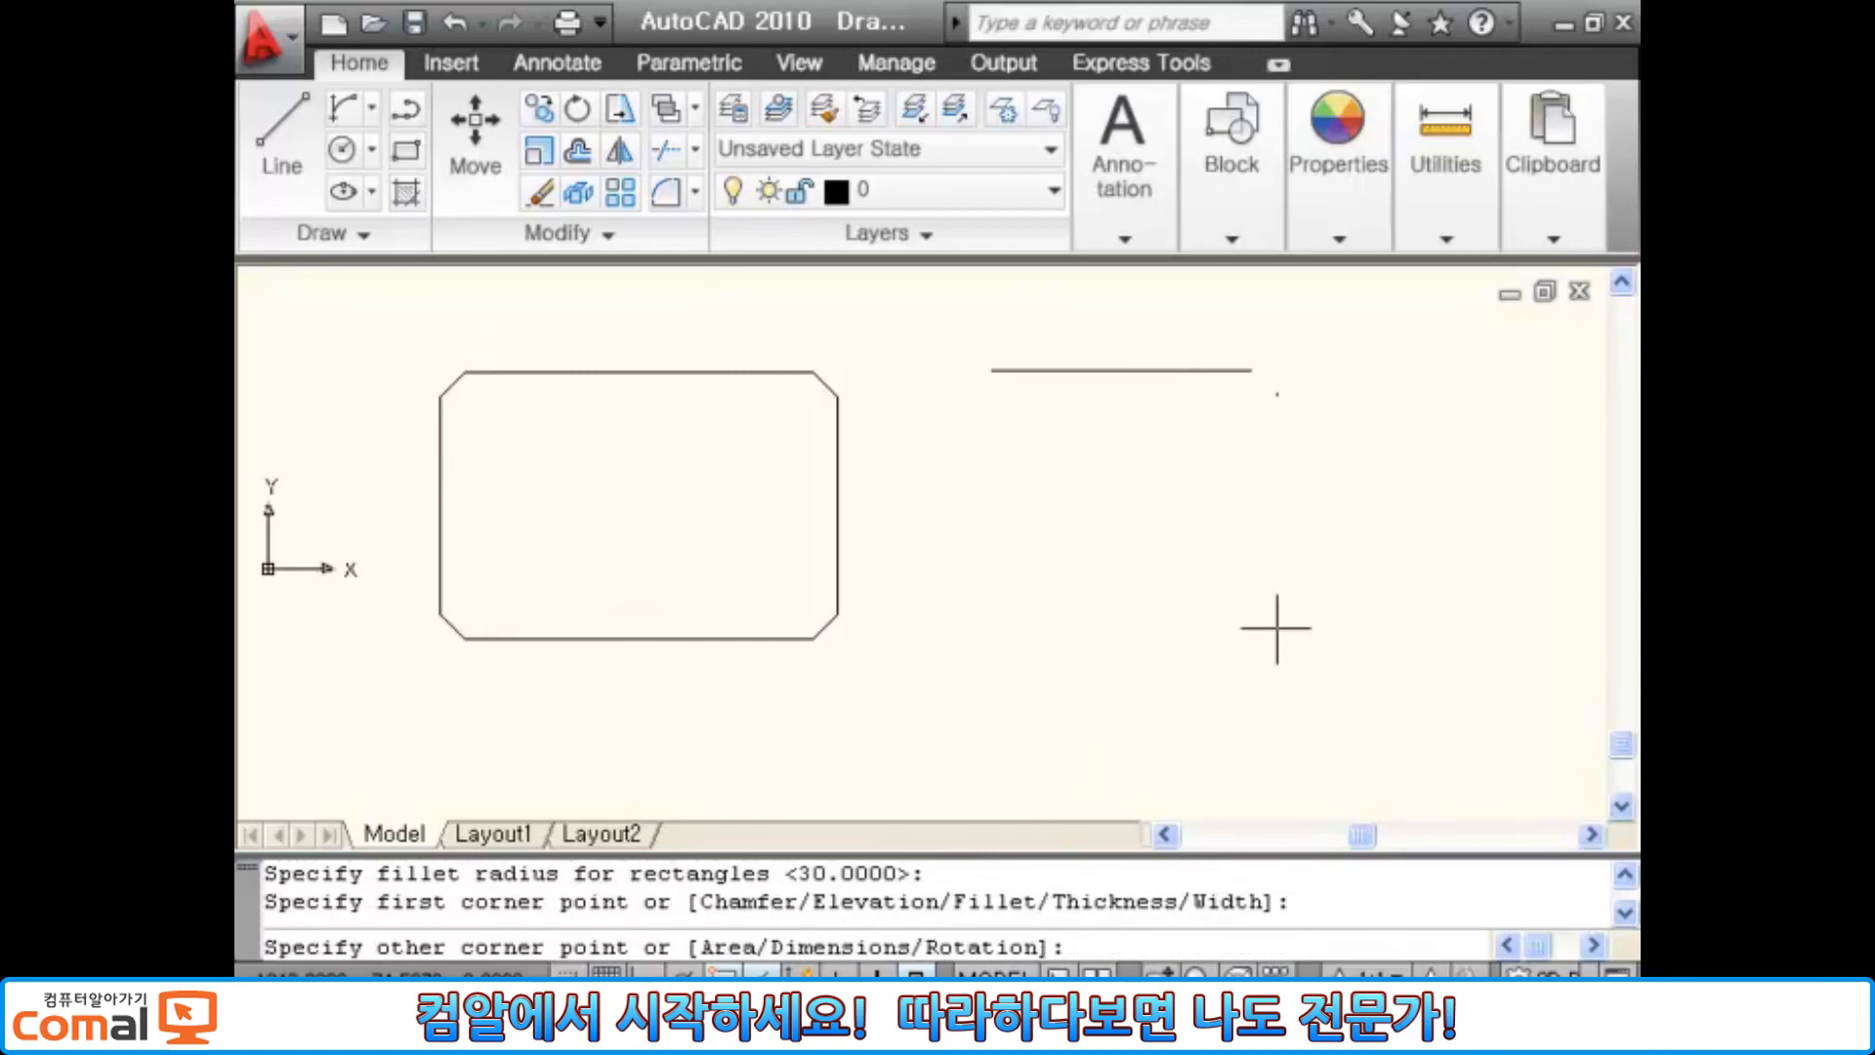
{"action": "left_click", "coordinate": [1340, 643]}
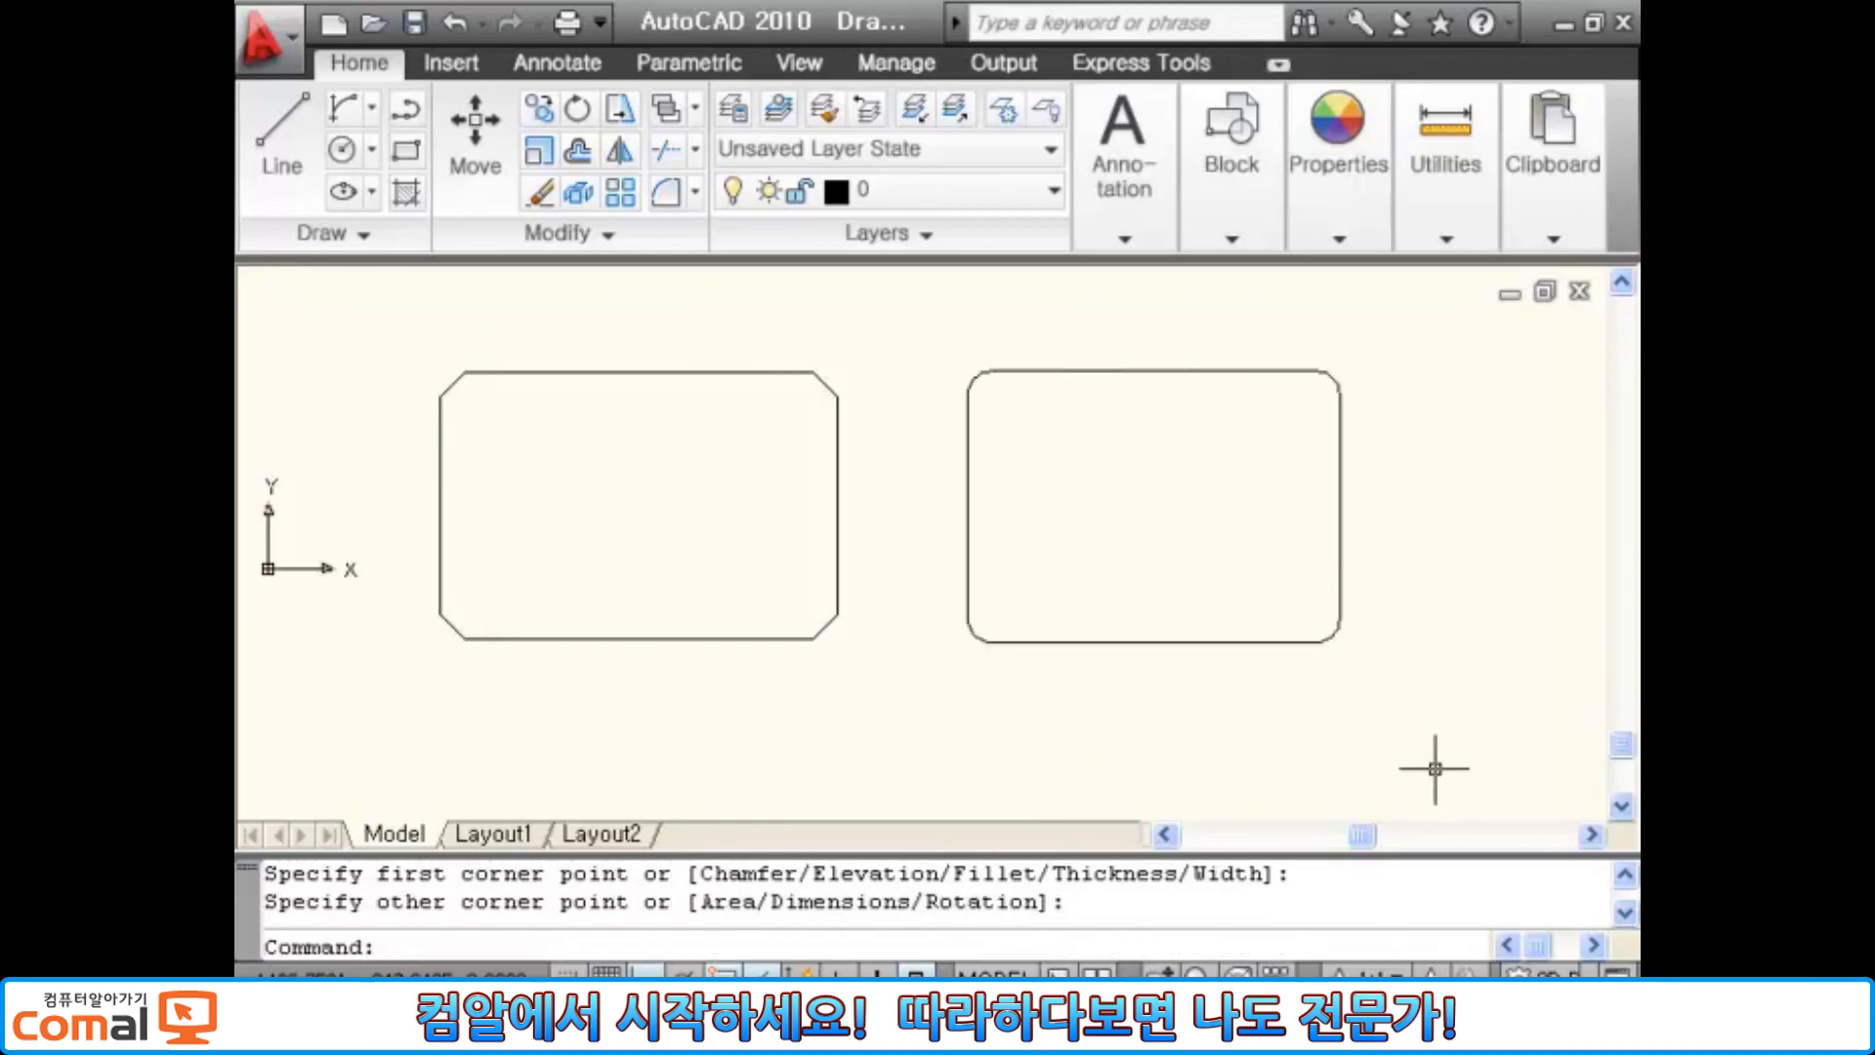